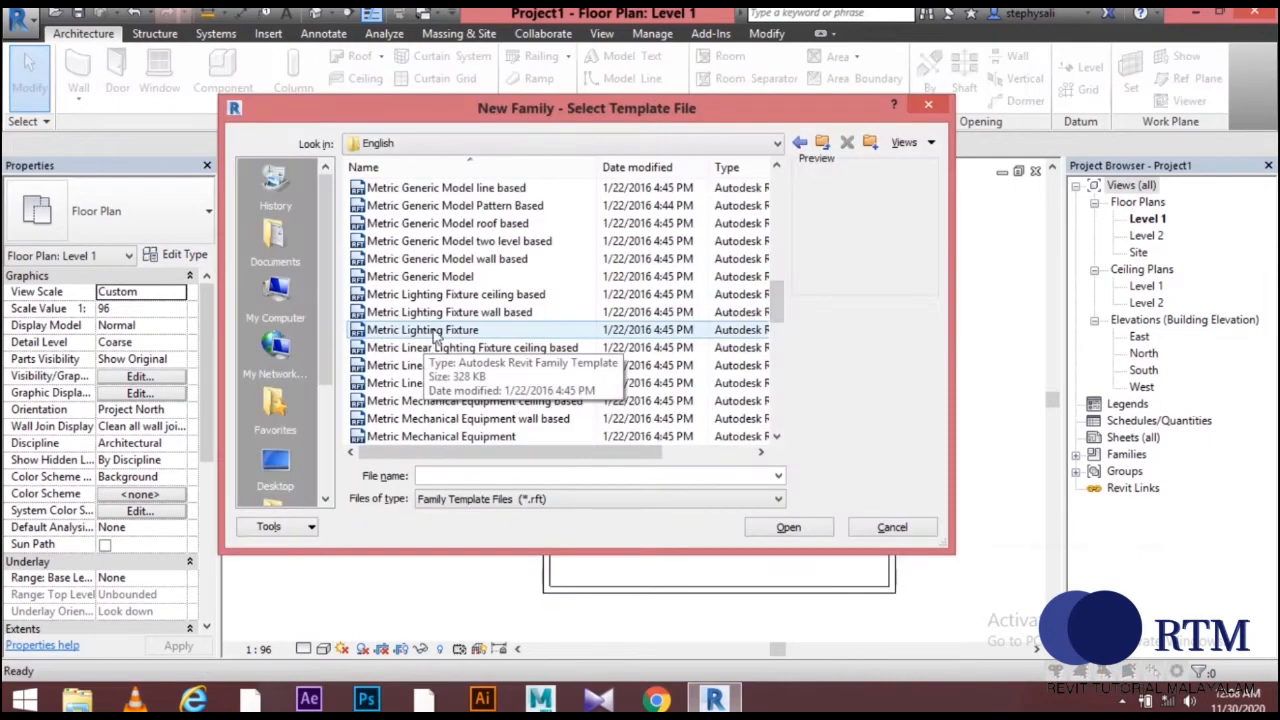
Create a new family from the Metric Lighting Fixture template.
click(436, 337)
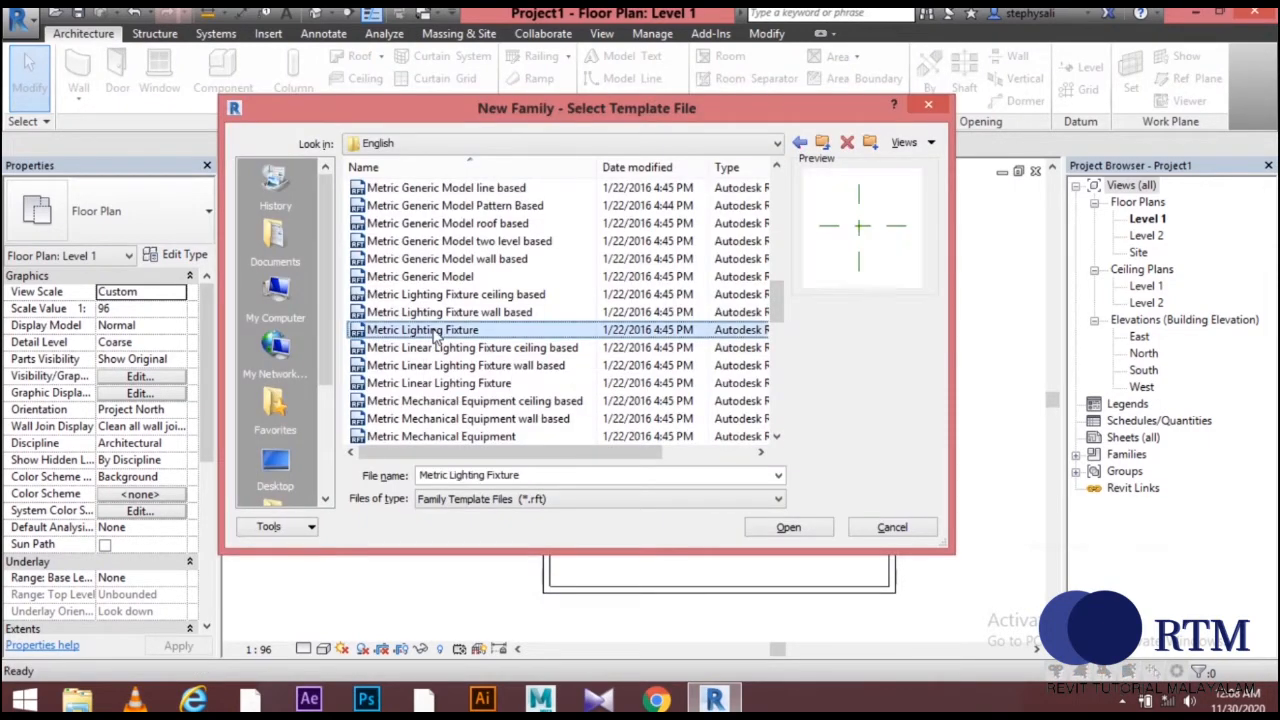
double_click(436, 337)
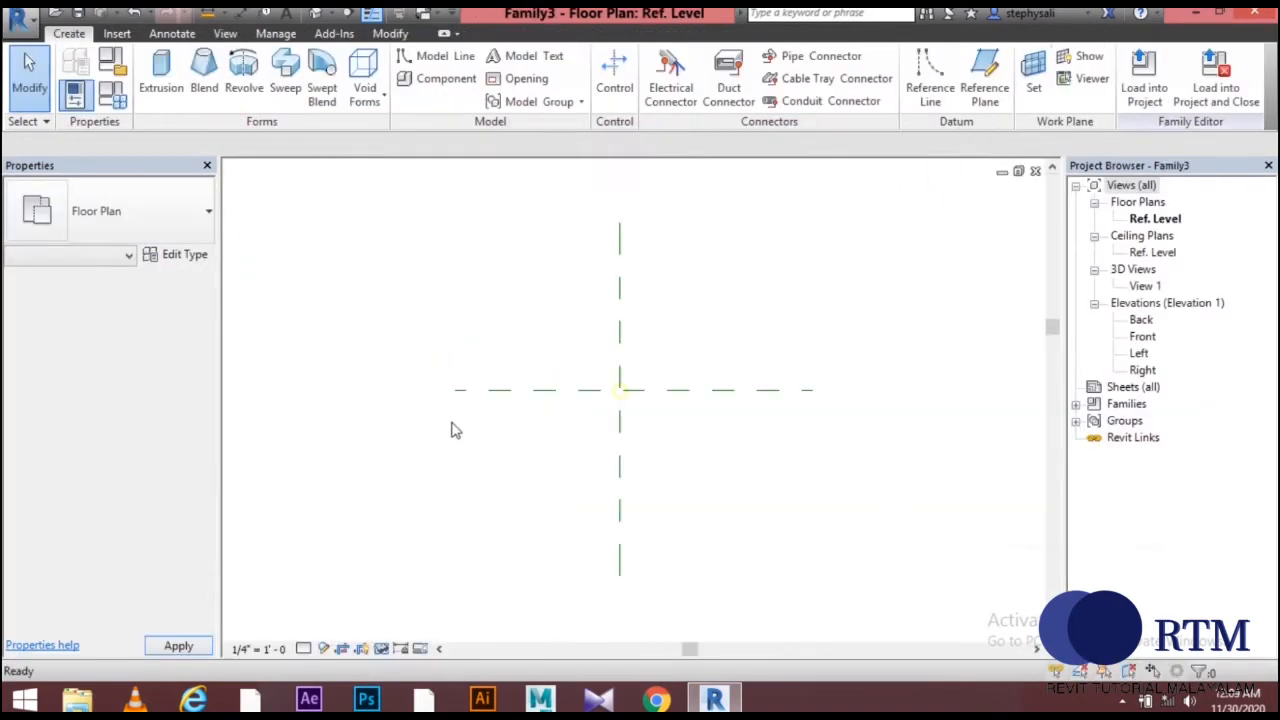
scroll(625, 413, up, 3)
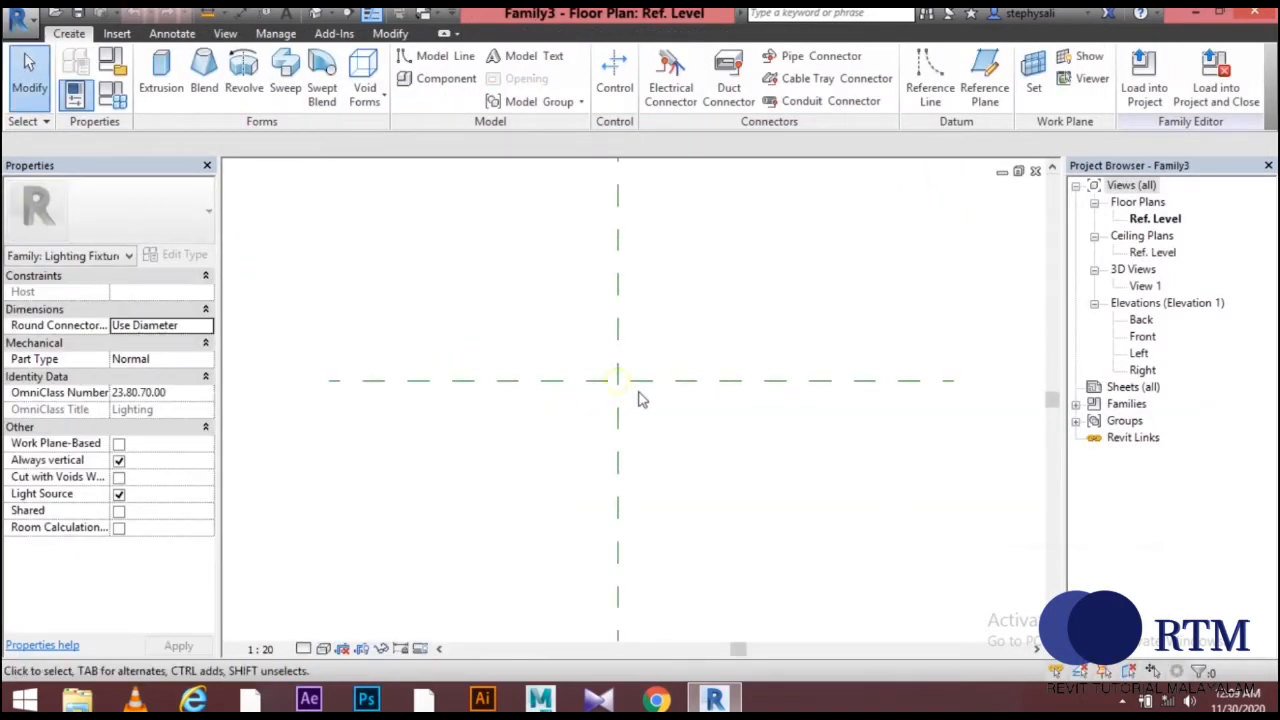
scroll(611, 426, up, 2)
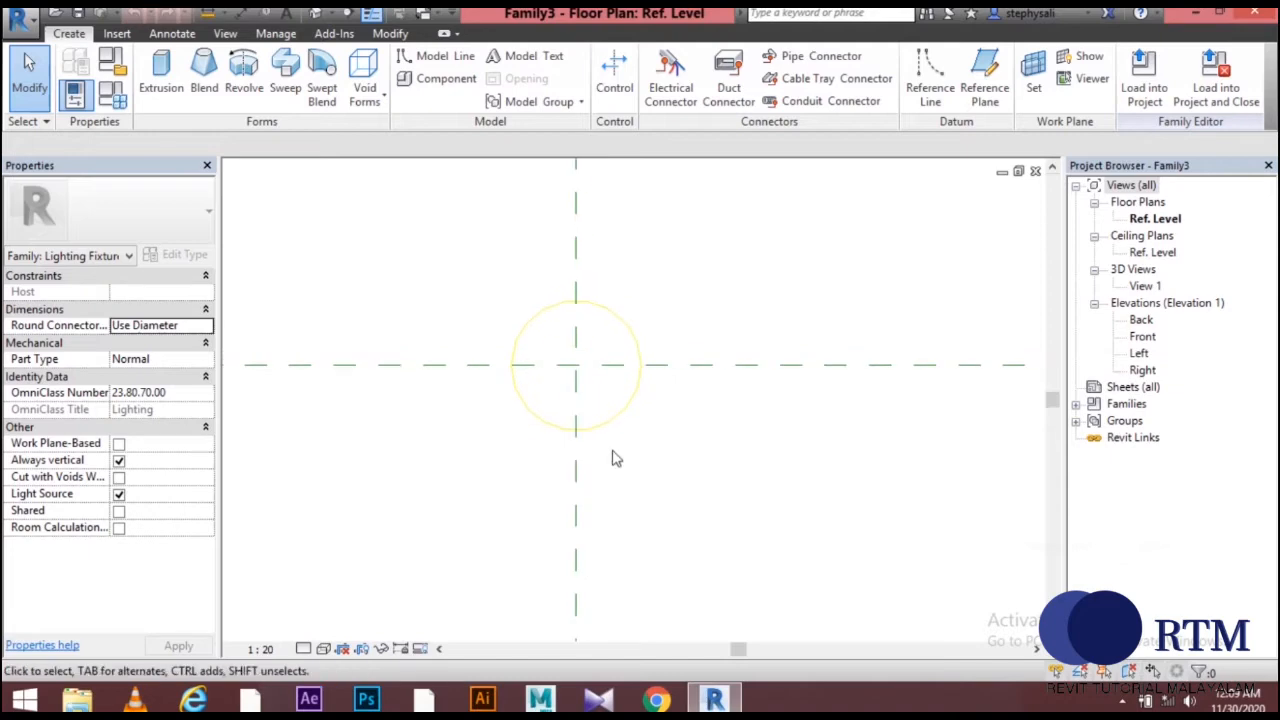
scroll(626, 454, down, 1)
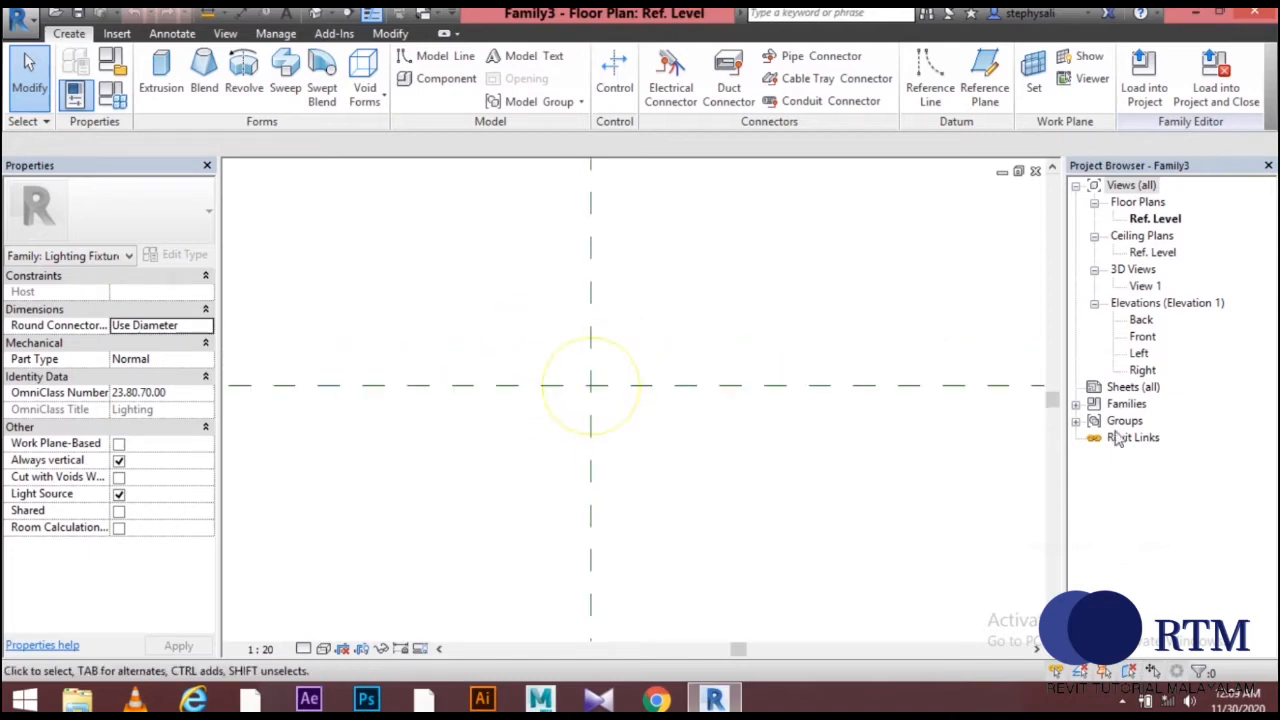
In the Right elevation, move the Light Source Elevation reference plane down about 620 mm.
double_click(1143, 370)
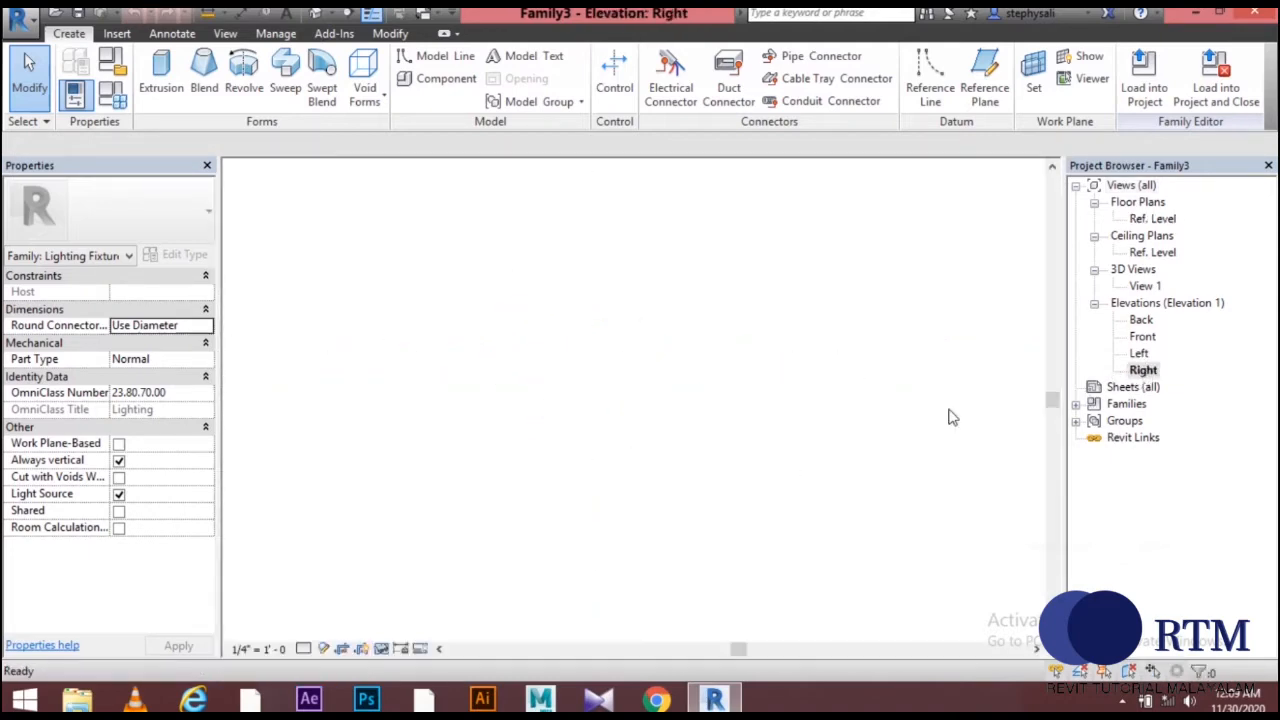
scroll(630, 370, up, 3)
scroll(625, 355, down, 2)
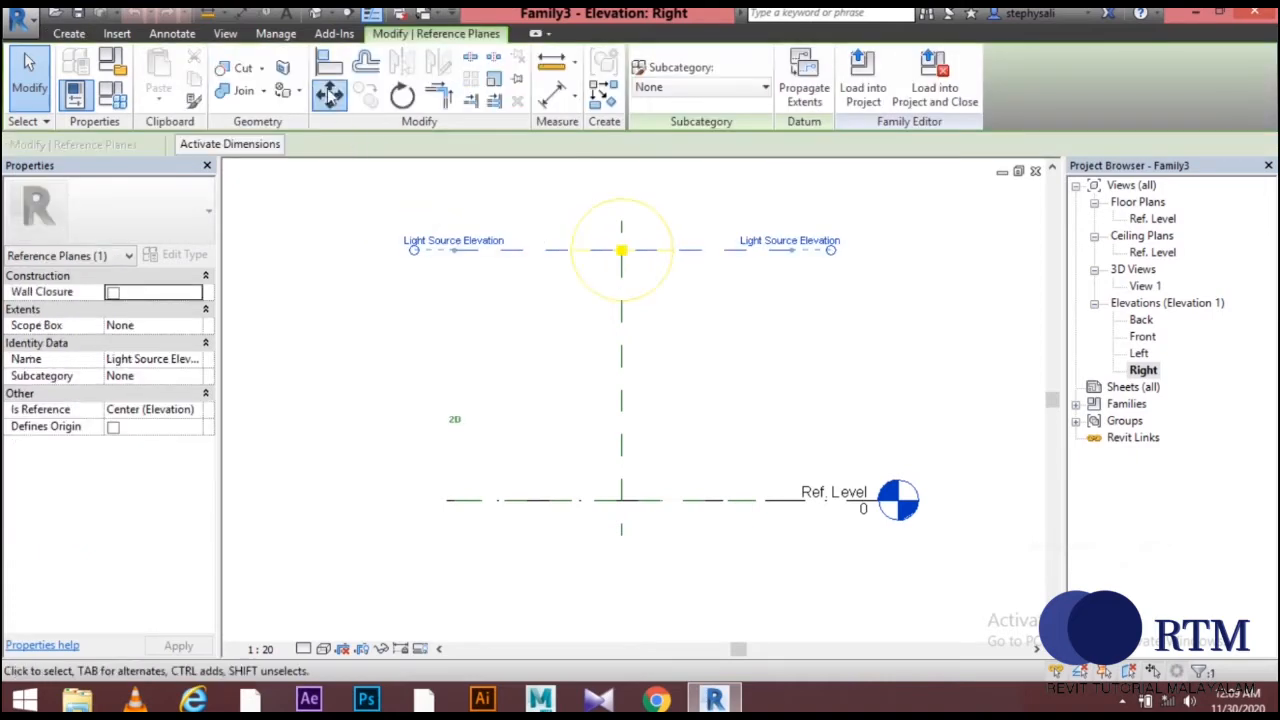
click(640, 251)
click(646, 352)
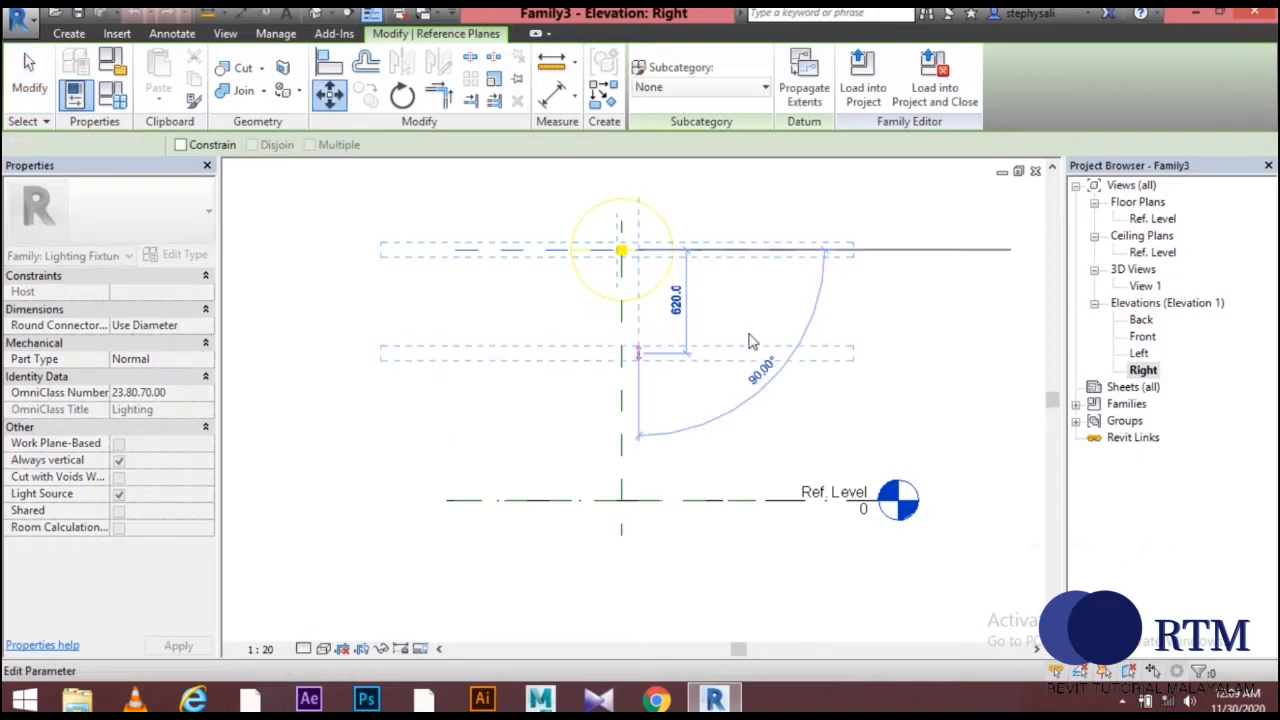
click(657, 237)
Start a Revolve and sketch its boundary 60 mm horizontally out from the light source axis and 60 mm straight down.
scroll(630, 228, up, 4)
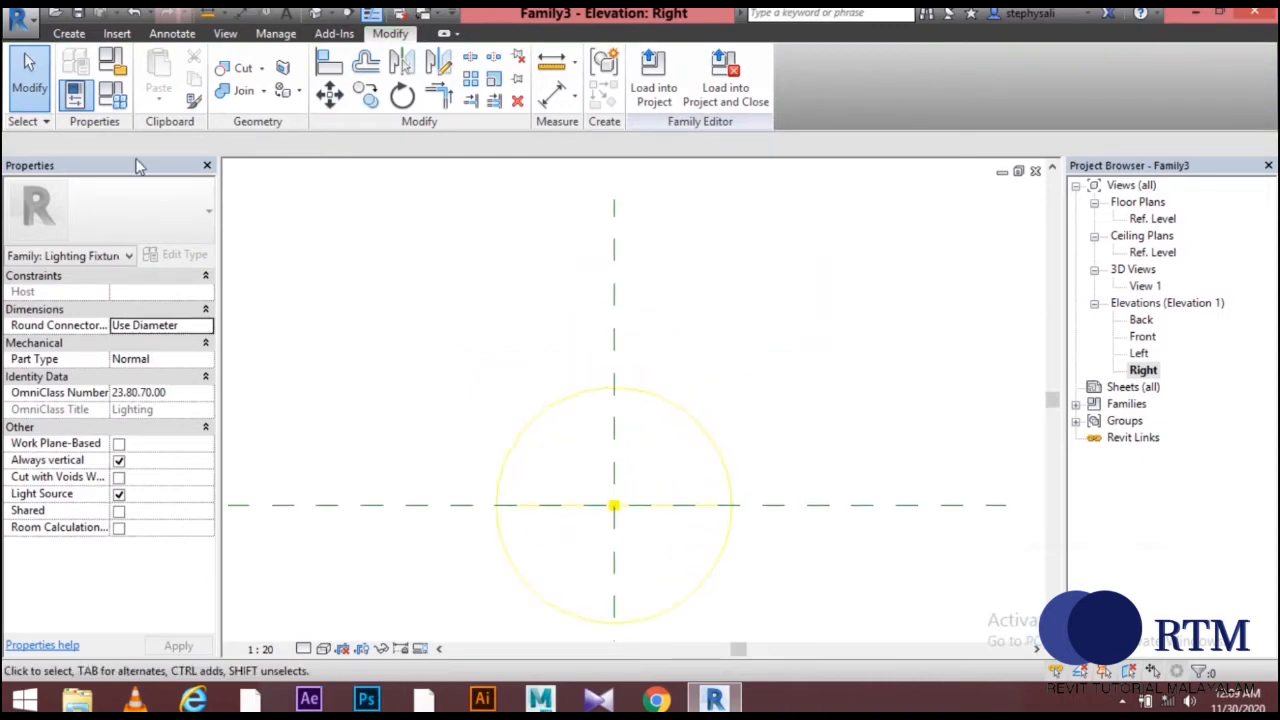
click(70, 34)
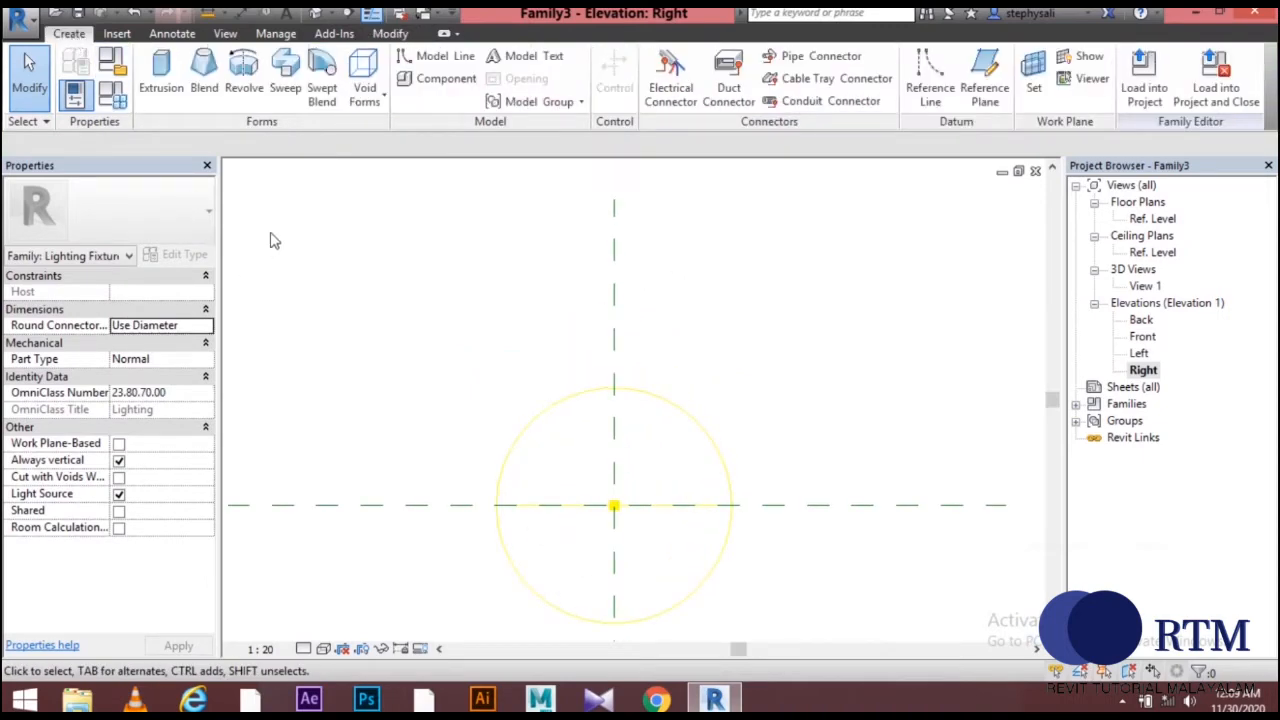
click(245, 86)
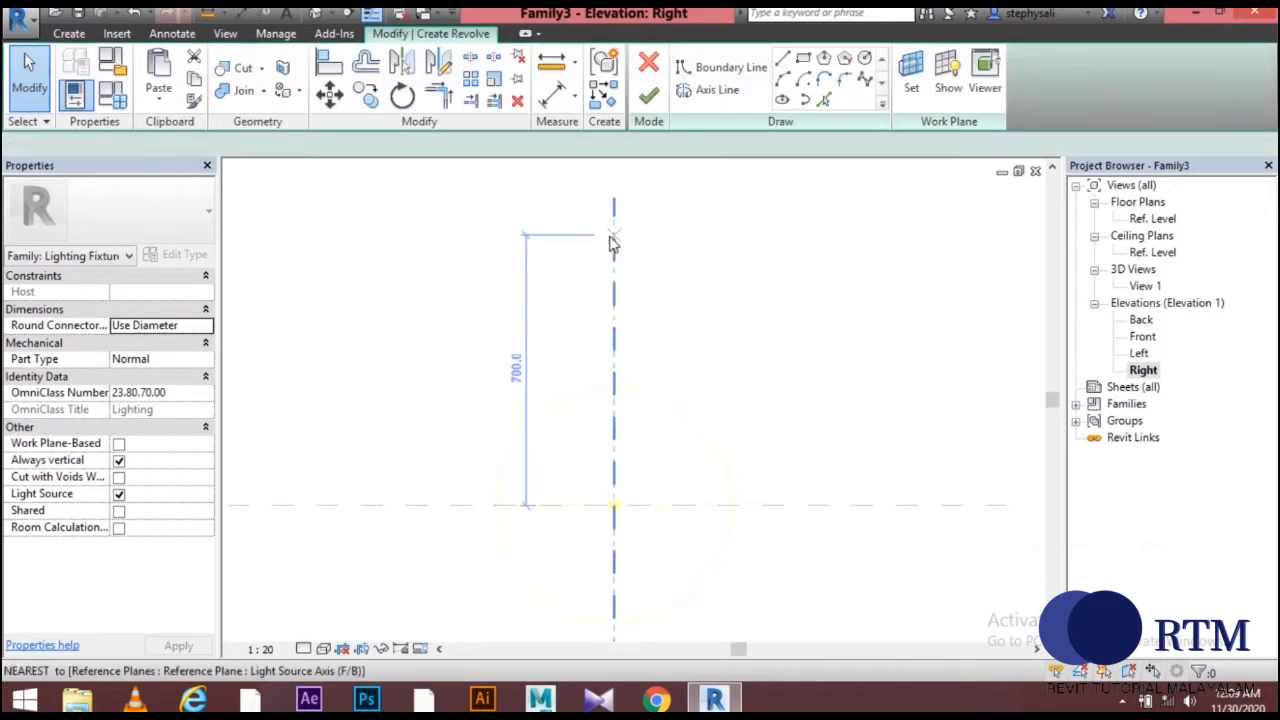
click(782, 58)
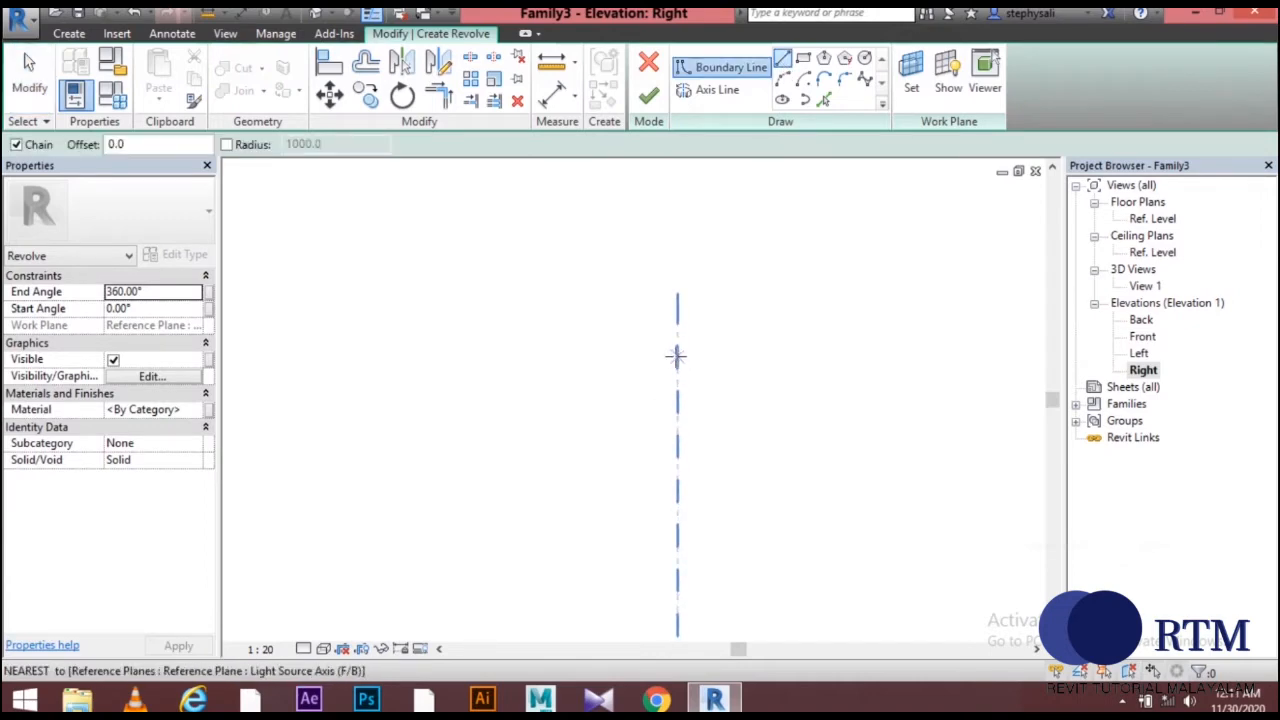
click(678, 356)
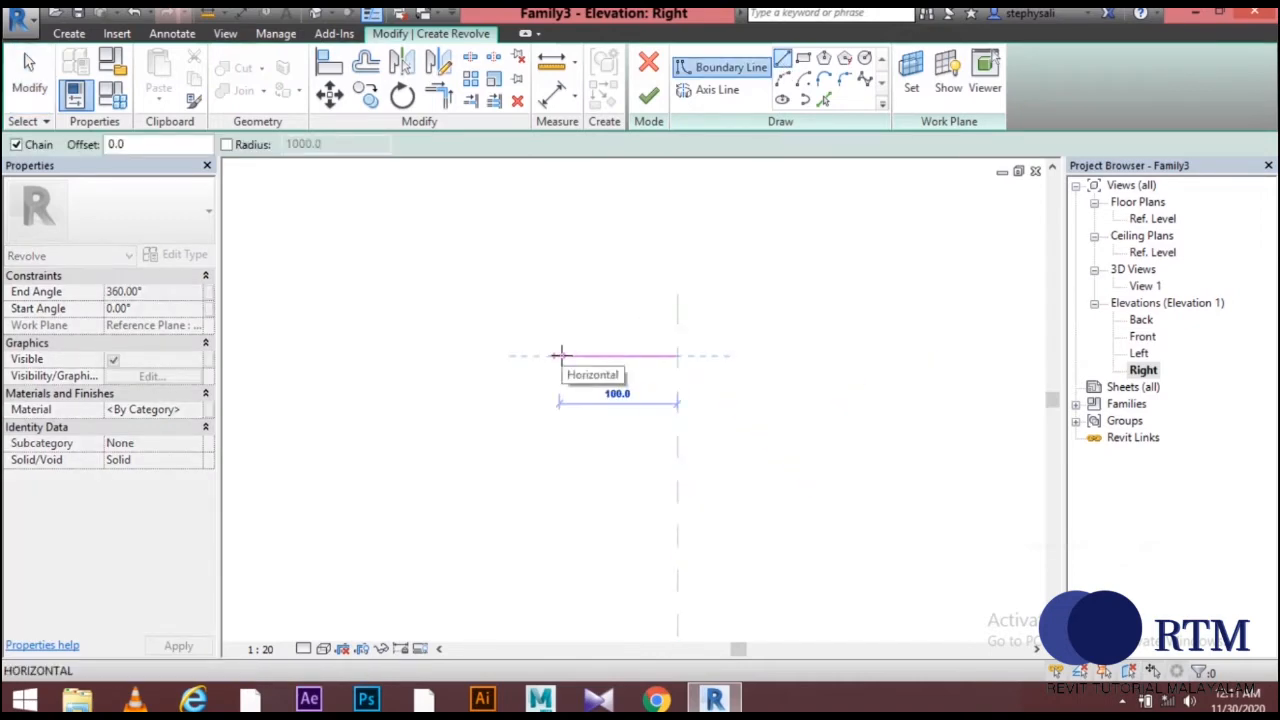
text(60)
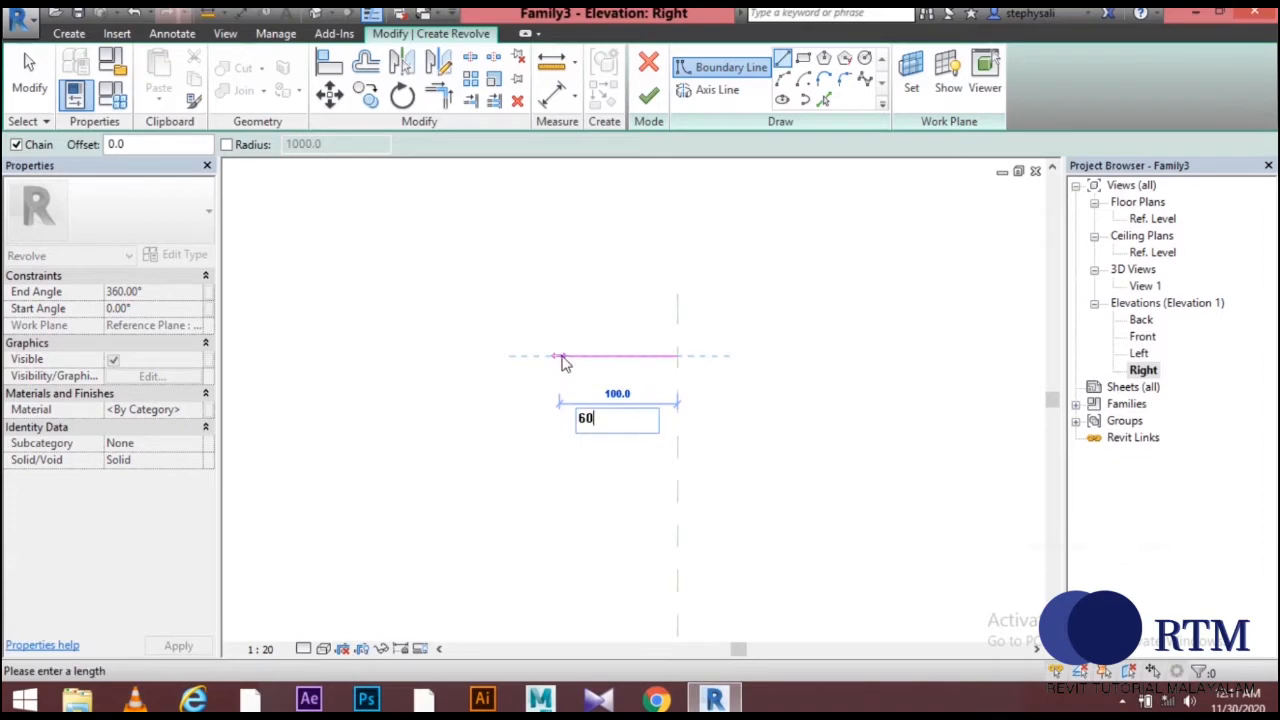
key(Return)
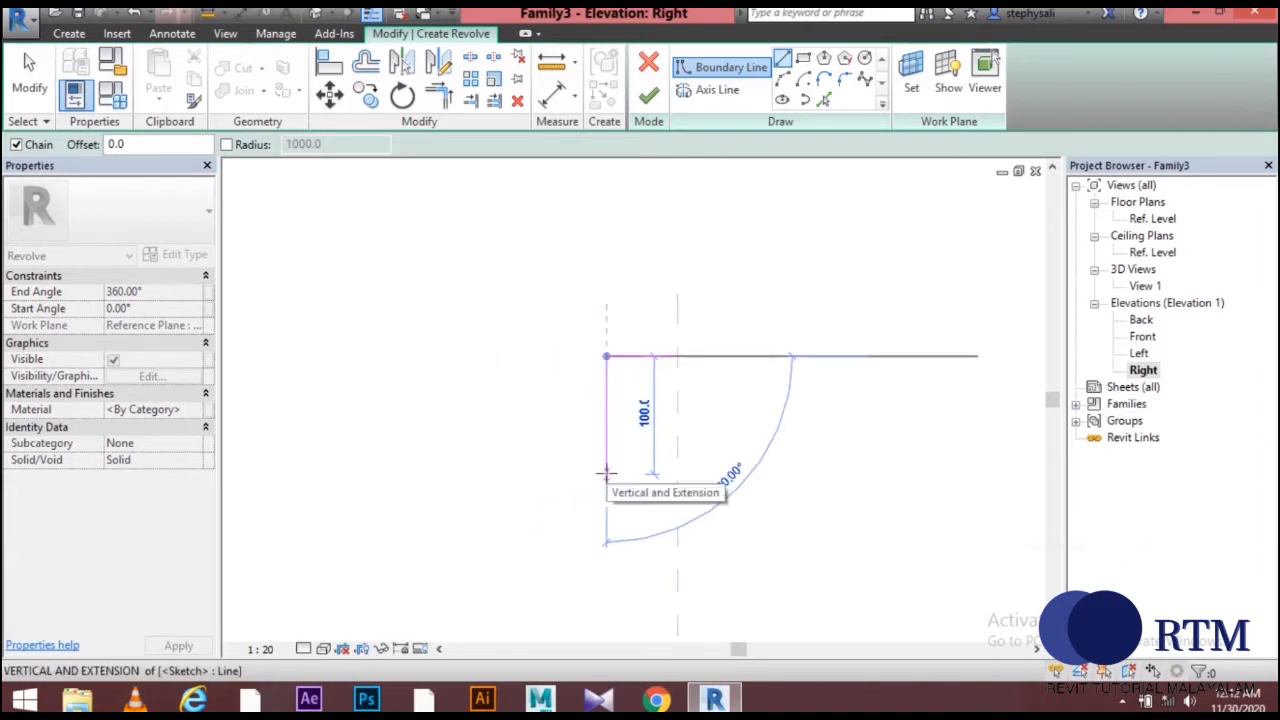
text(60)
key(Return)
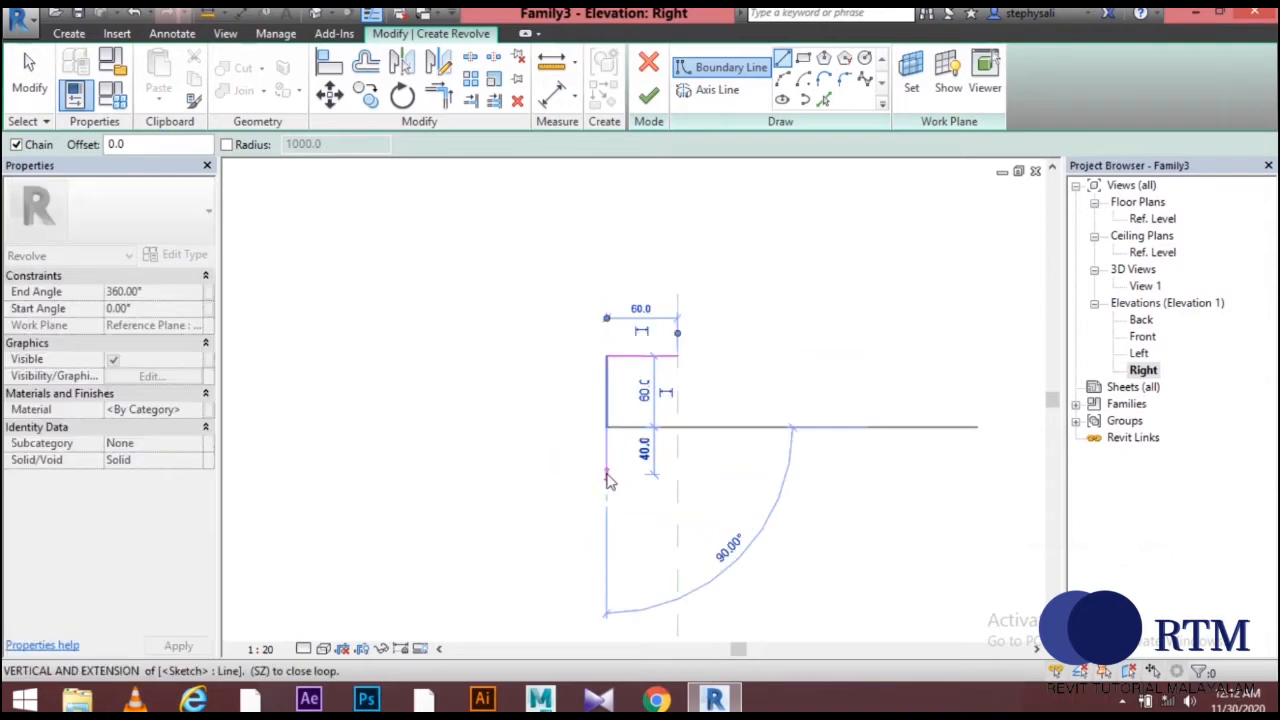
Continue the boundary with two stair steps toward the axis, each 20 mm inward and 15 mm down.
scroll(622, 437, up, 2)
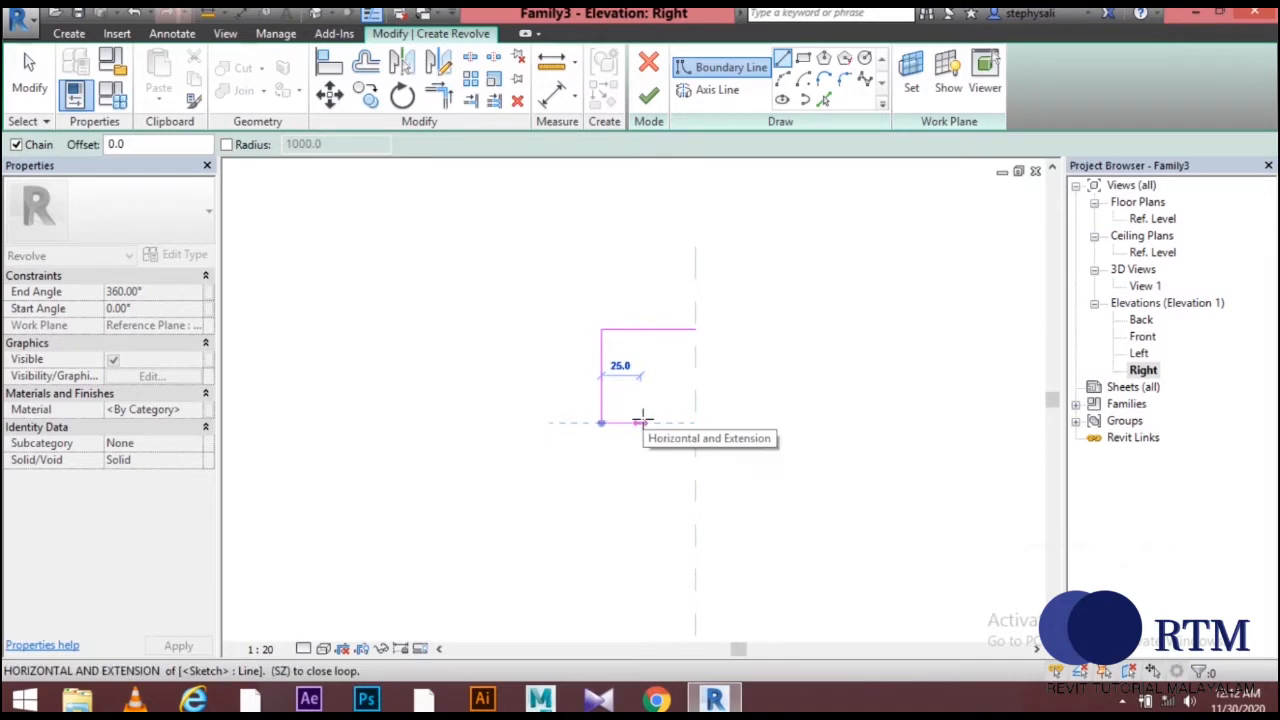
text(20)
key(Return)
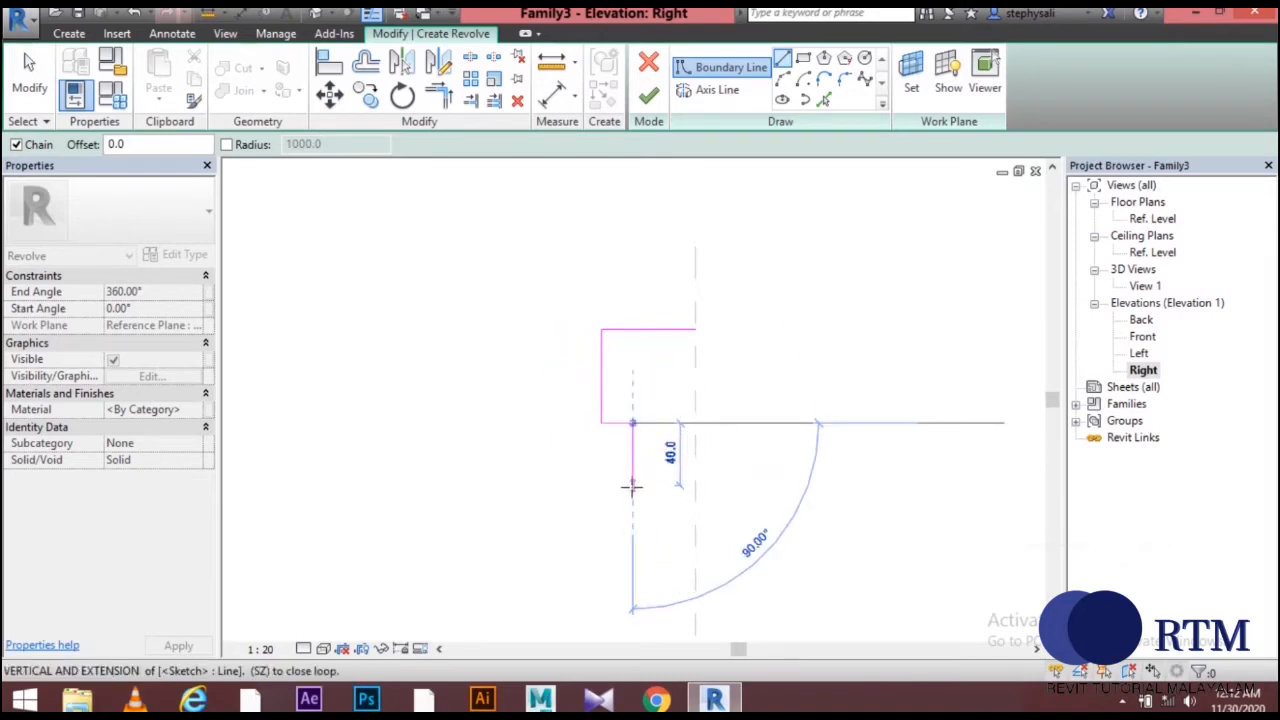
text(15)
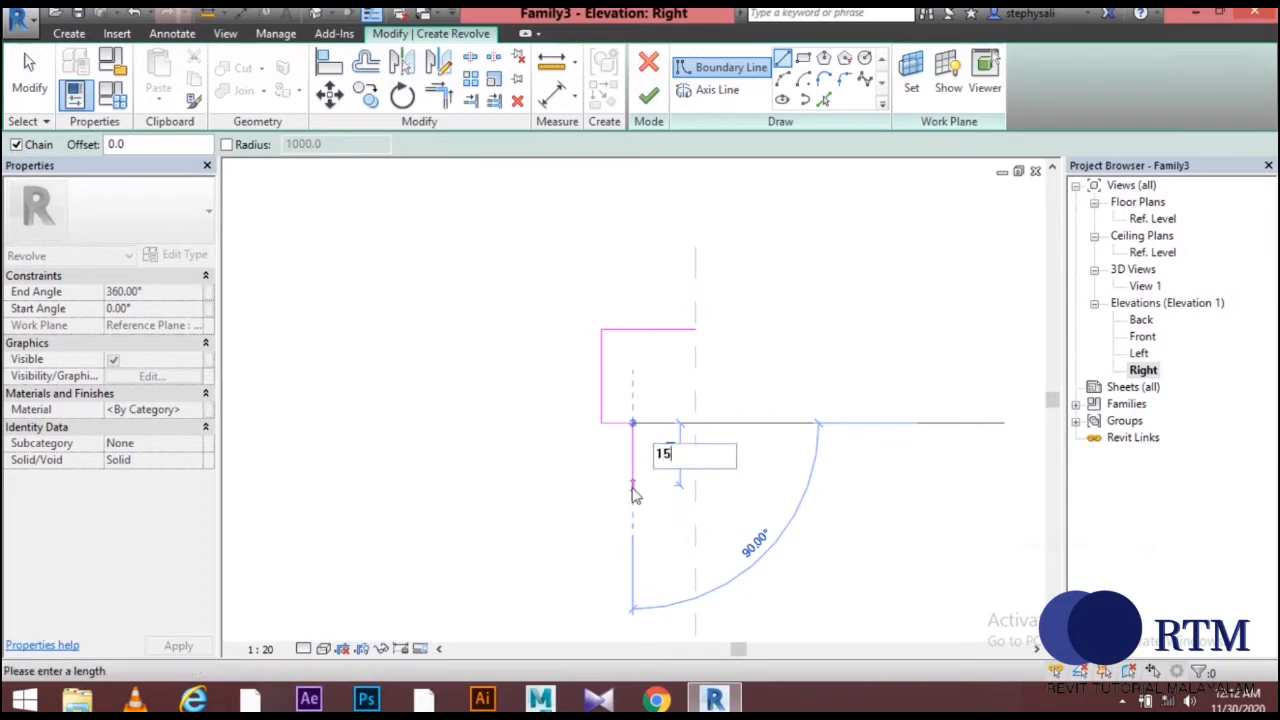
key(Return)
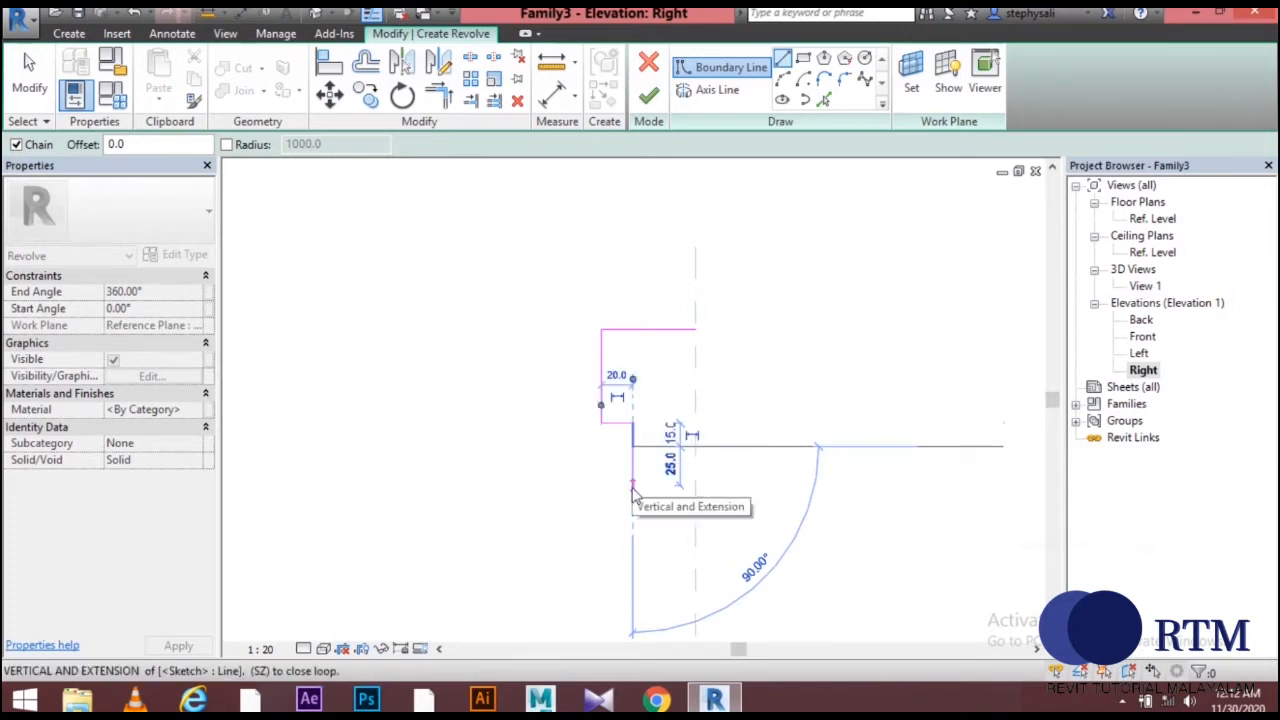
text(2)
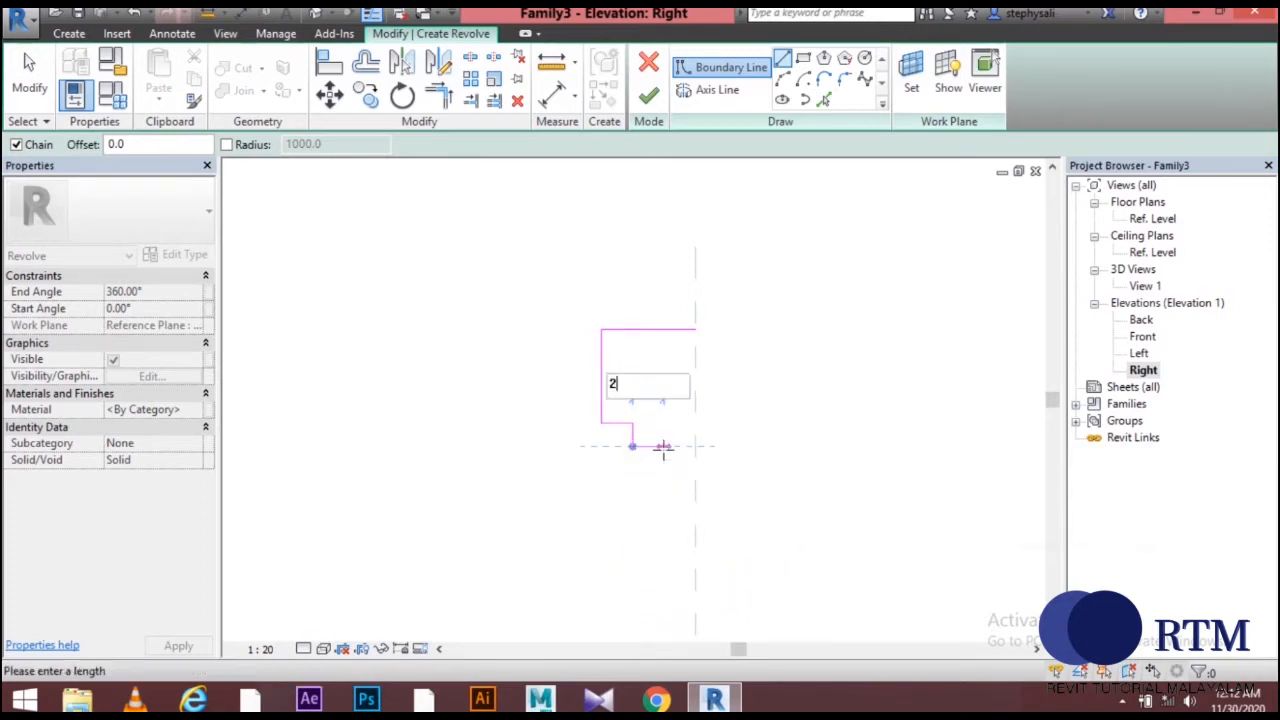
text(0)
key(Return)
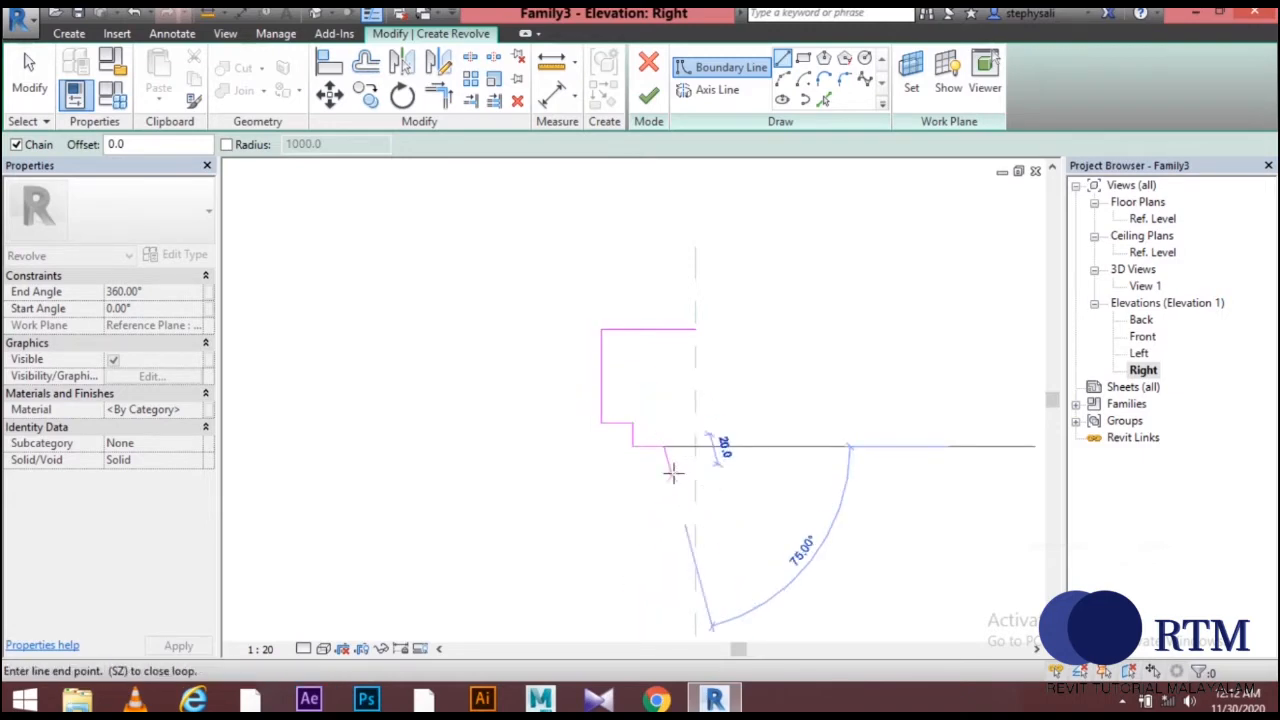
text(15)
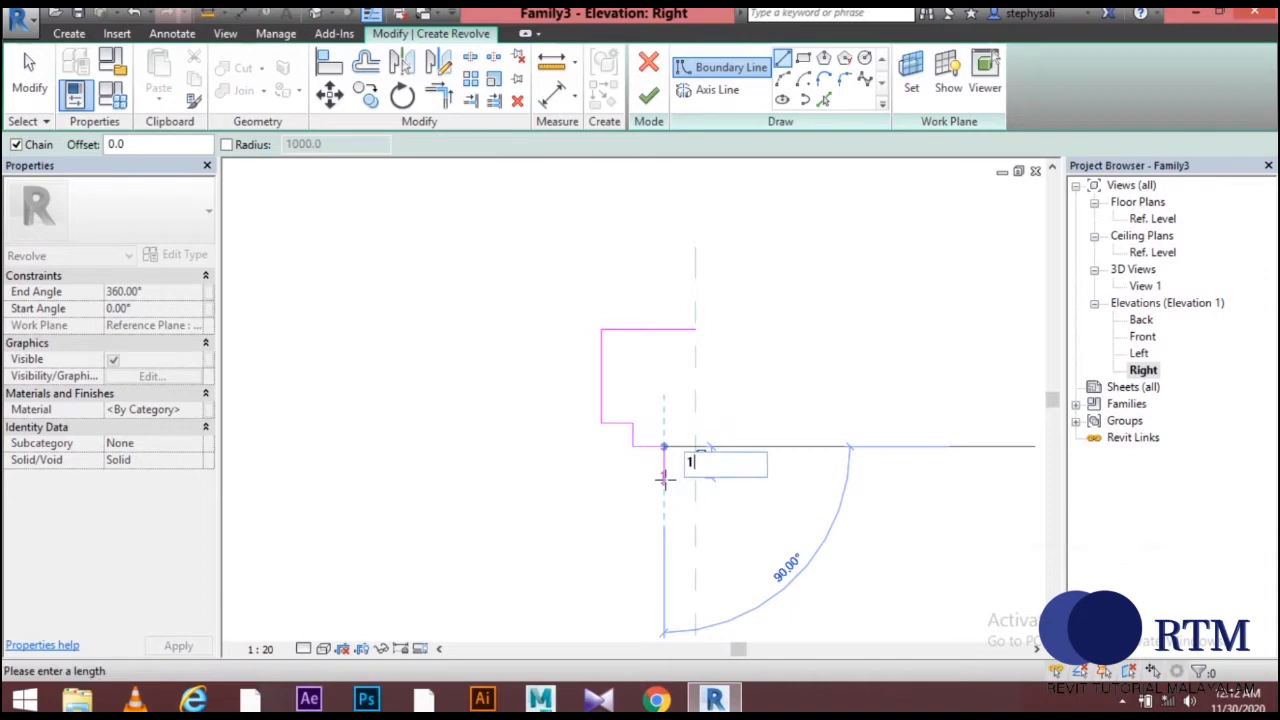
key(Return)
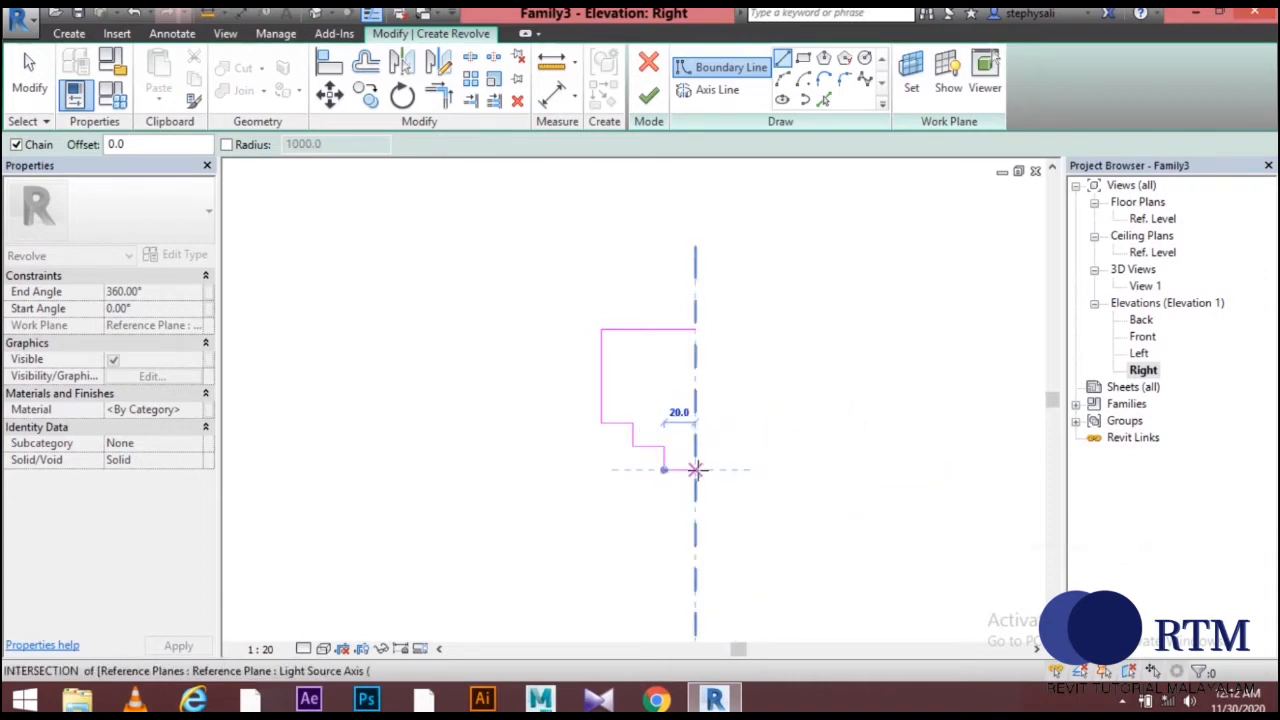
Close the stepped profile with a 20 mm line to the axis and a vertical line up to the start point.
click(696, 469)
click(696, 329)
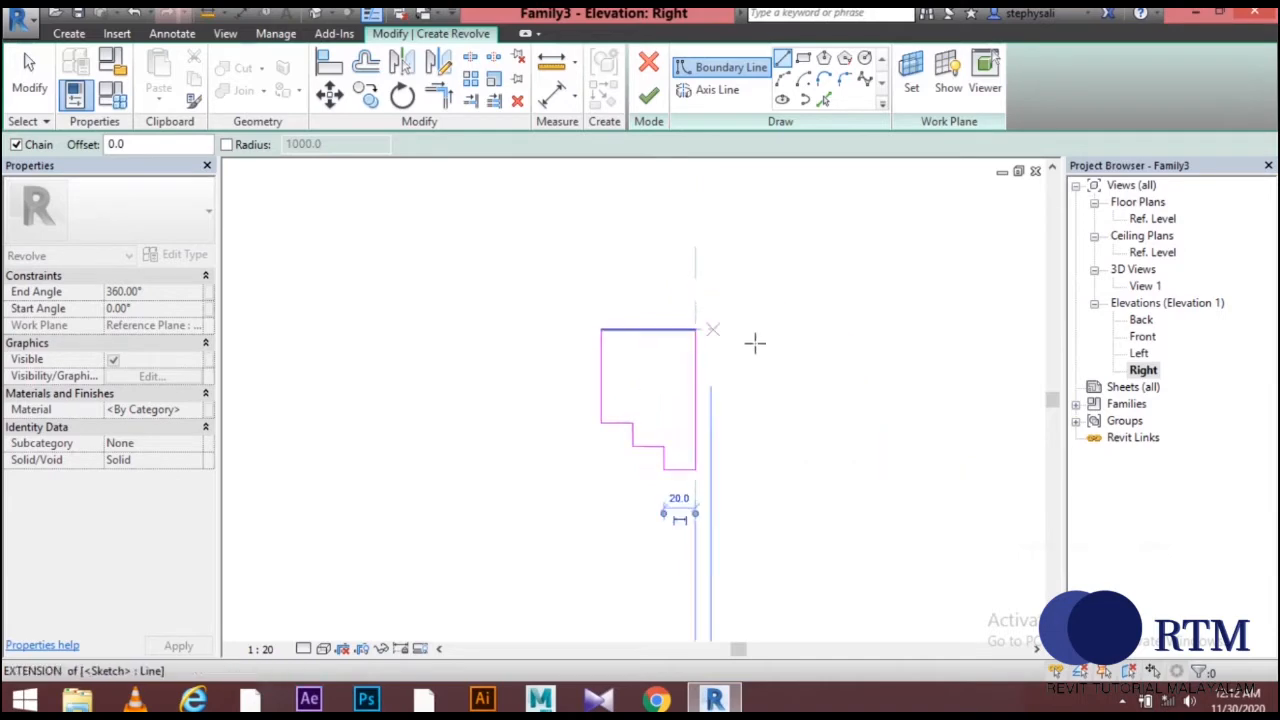
click(38, 99)
middle_drag(631, 322, 643, 316)
scroll(780, 408, up, 2)
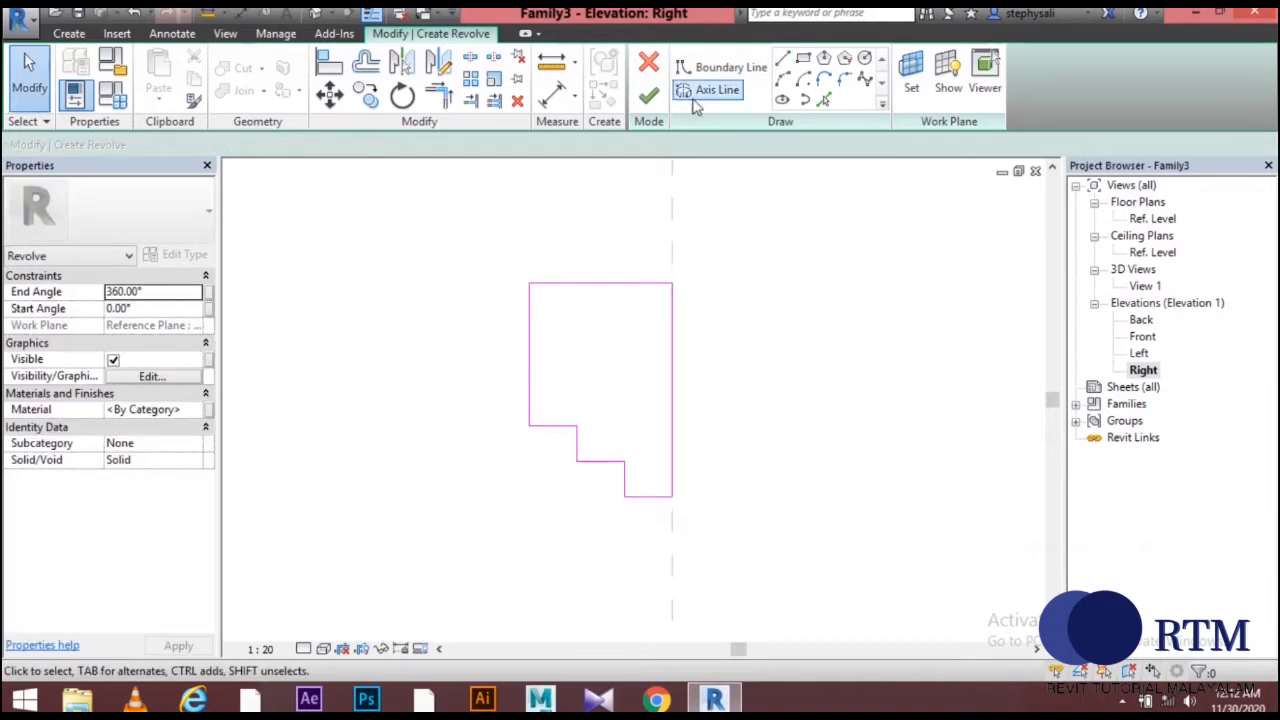
Pick the vertical light source axis as the revolve's axis line and finish the 360° revolve.
click(702, 90)
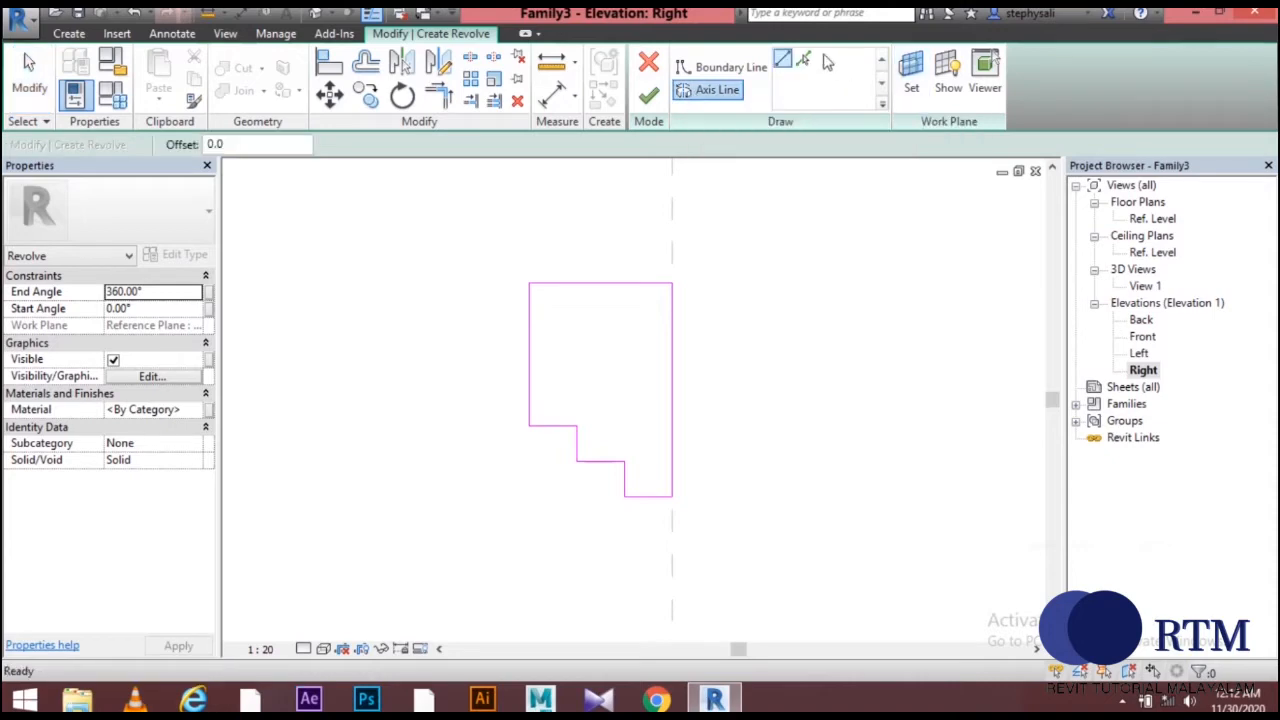
click(803, 60)
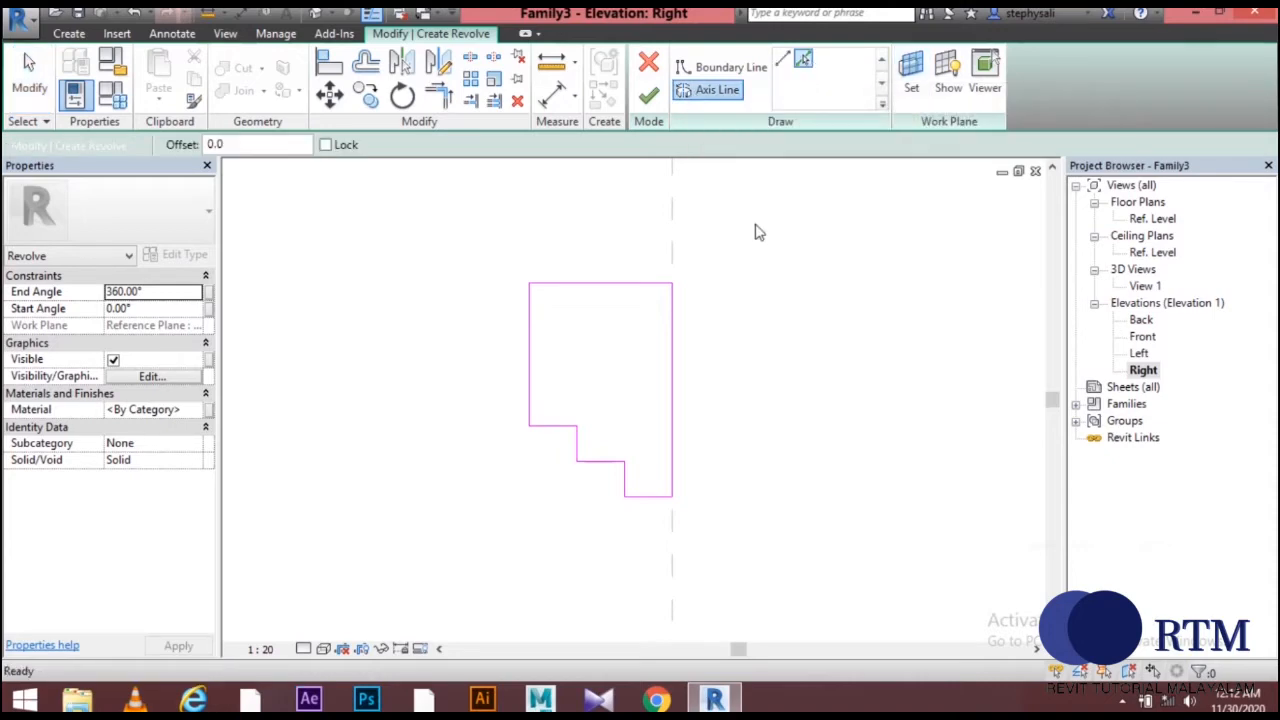
click(674, 432)
scroll(737, 423, down, 1)
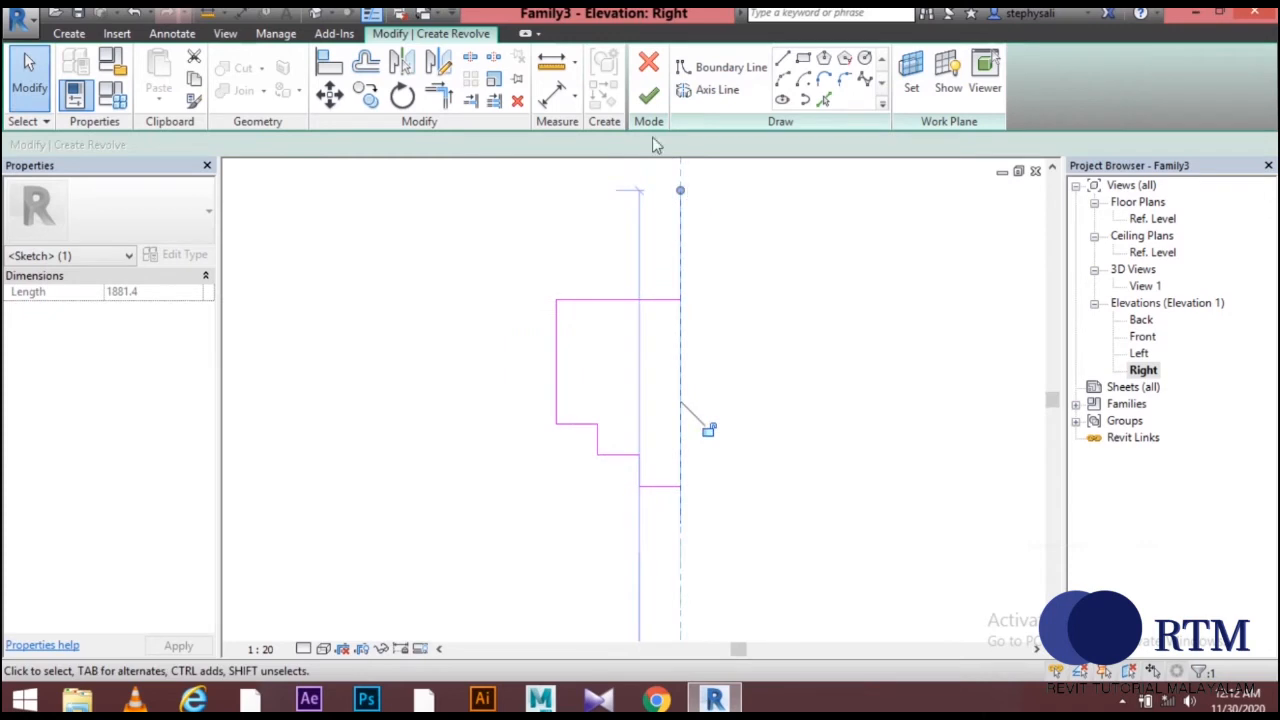
click(649, 96)
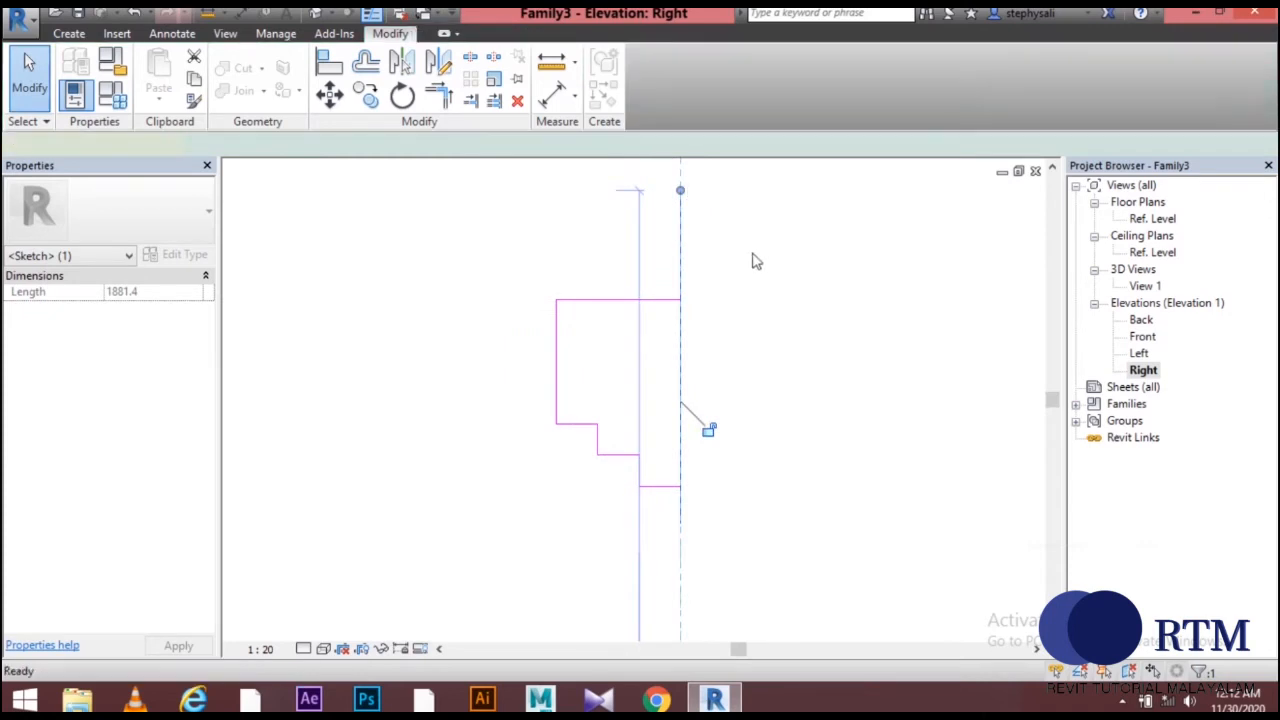
scroll(600, 449, down, 1)
middle_drag(666, 437, 689, 431)
scroll(690, 447, up, 2)
click(703, 481)
scroll(703, 481, down, 1)
middle_drag(703, 481, 766, 440)
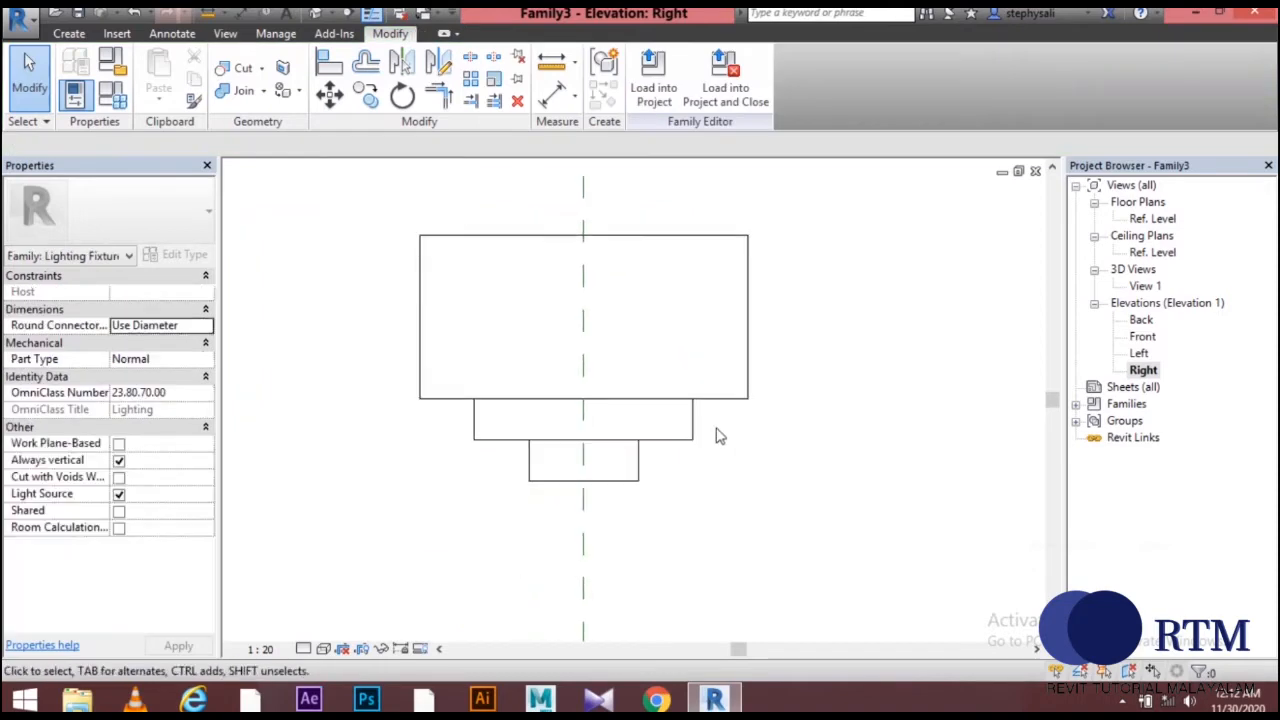
Select the stepped revolved body and open its material for editing, with the Asset Browser alongside.
click(706, 401)
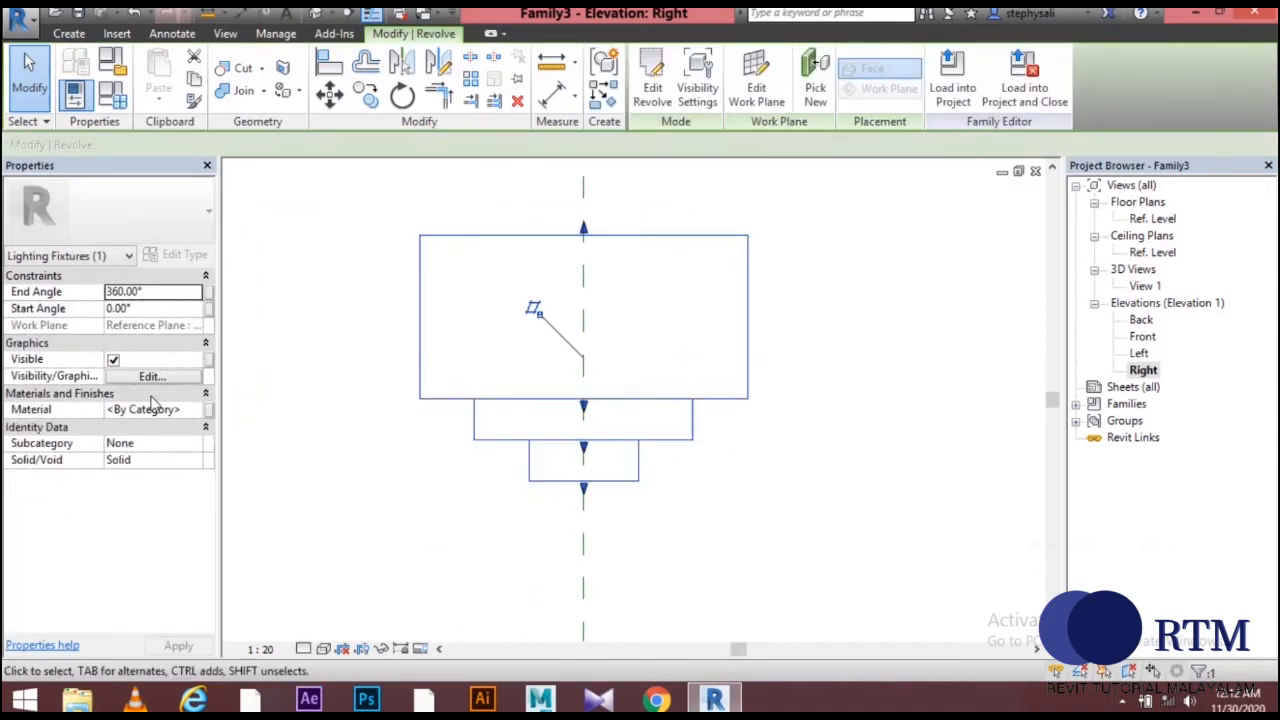
click(199, 412)
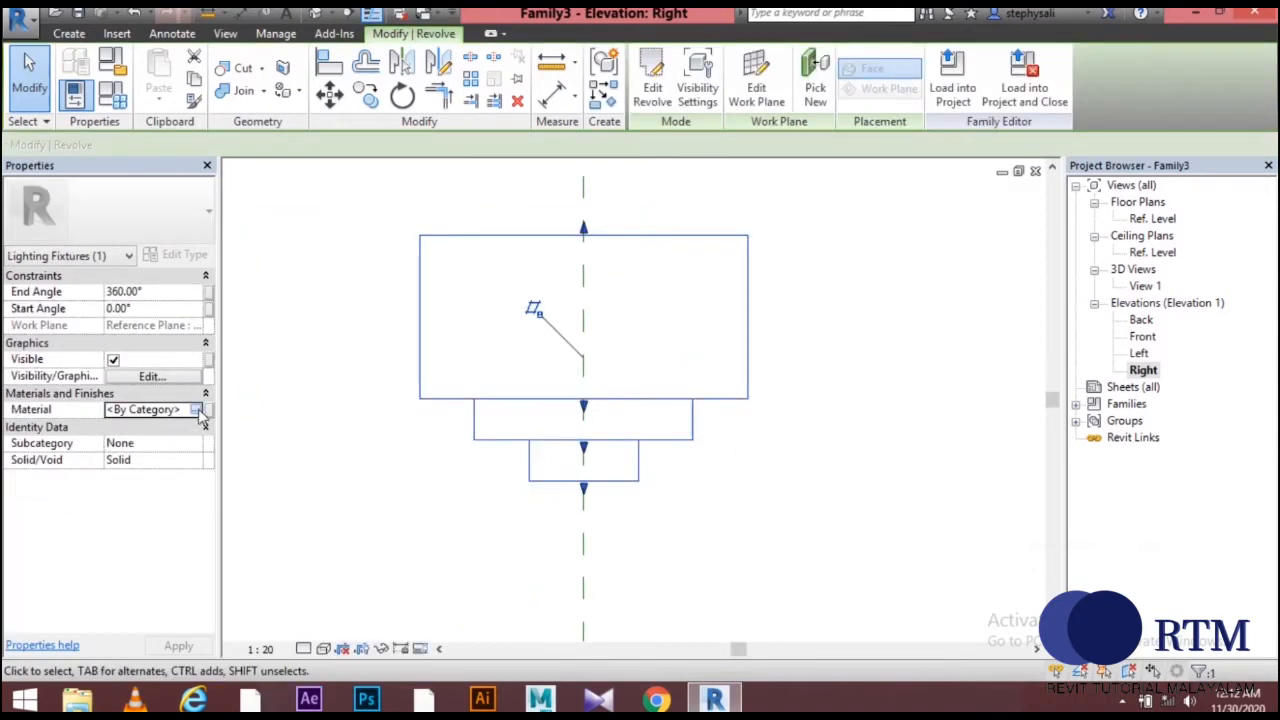
click(197, 410)
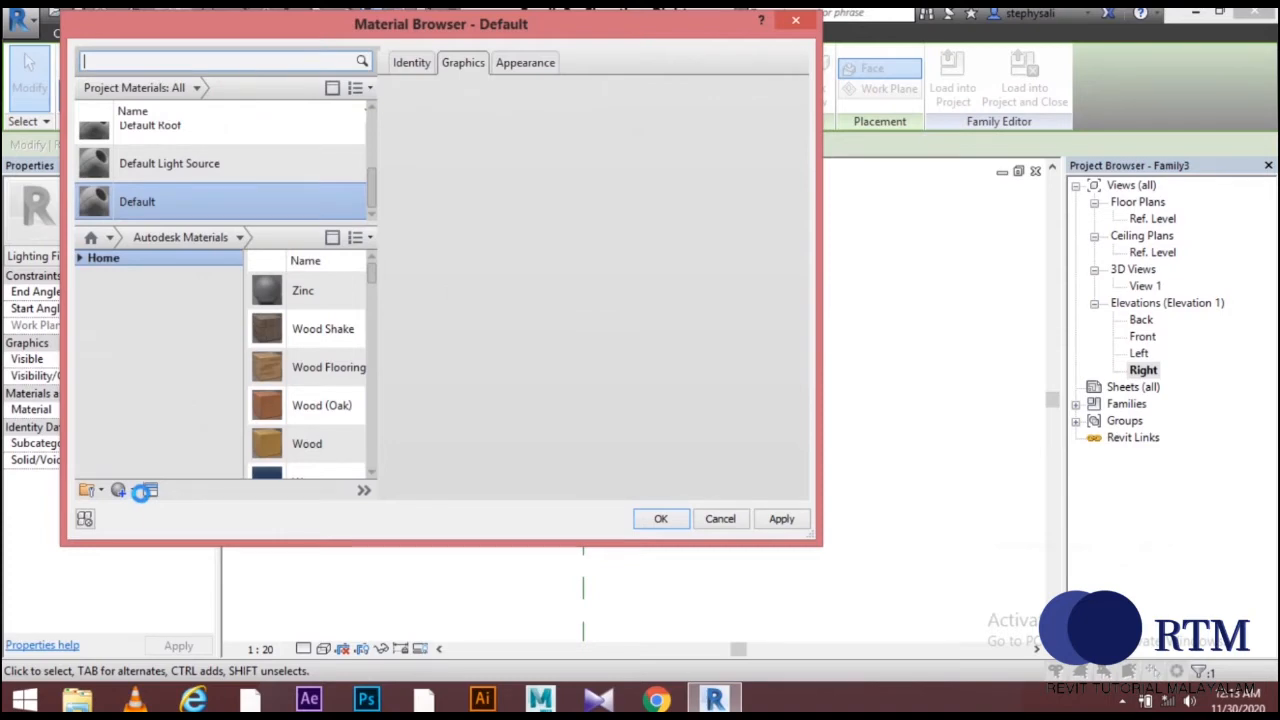
click(143, 491)
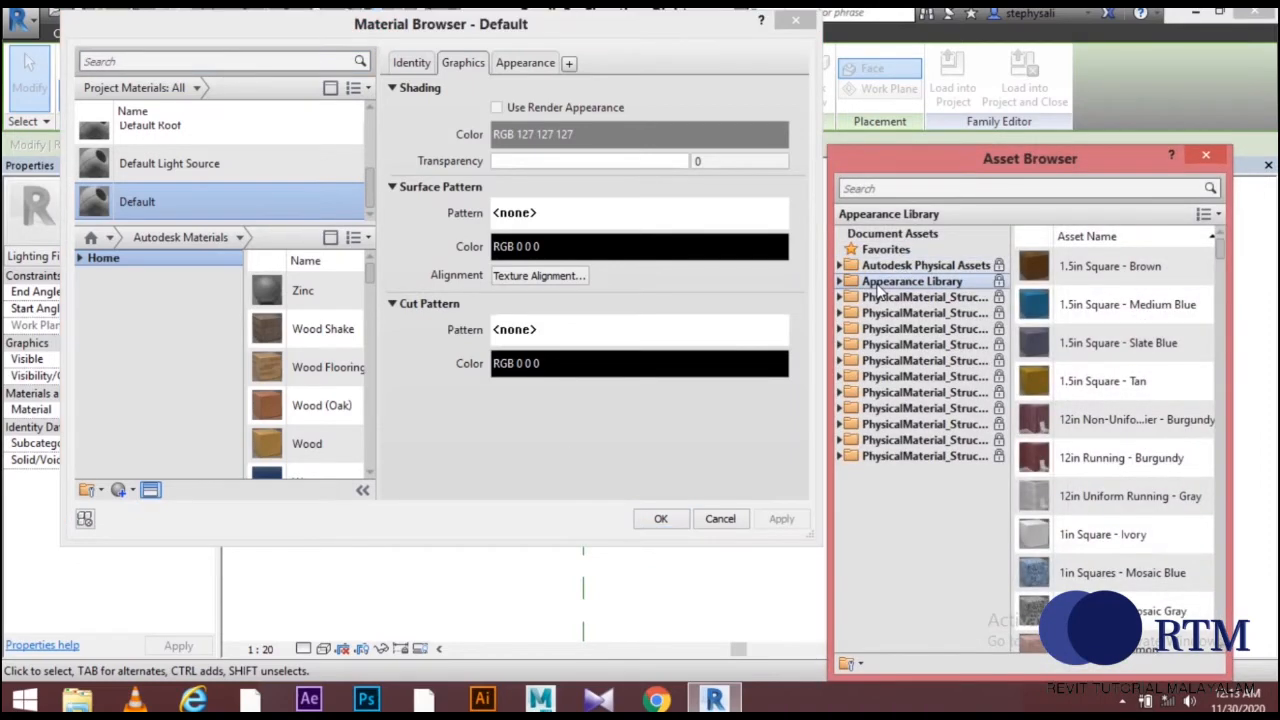
Replace the Default material's appearance with Light Bulb - On from the Appearance Library's Glass category and assign the material to the stepped body.
double_click(876, 283)
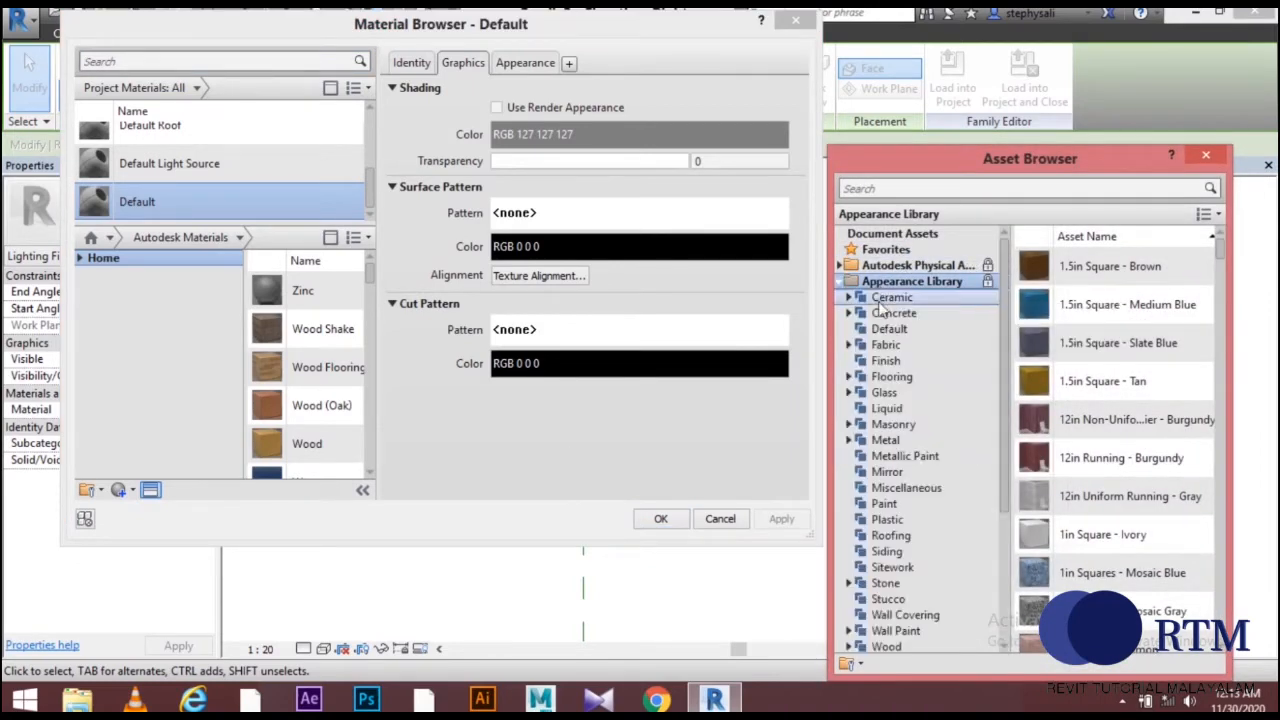
double_click(879, 394)
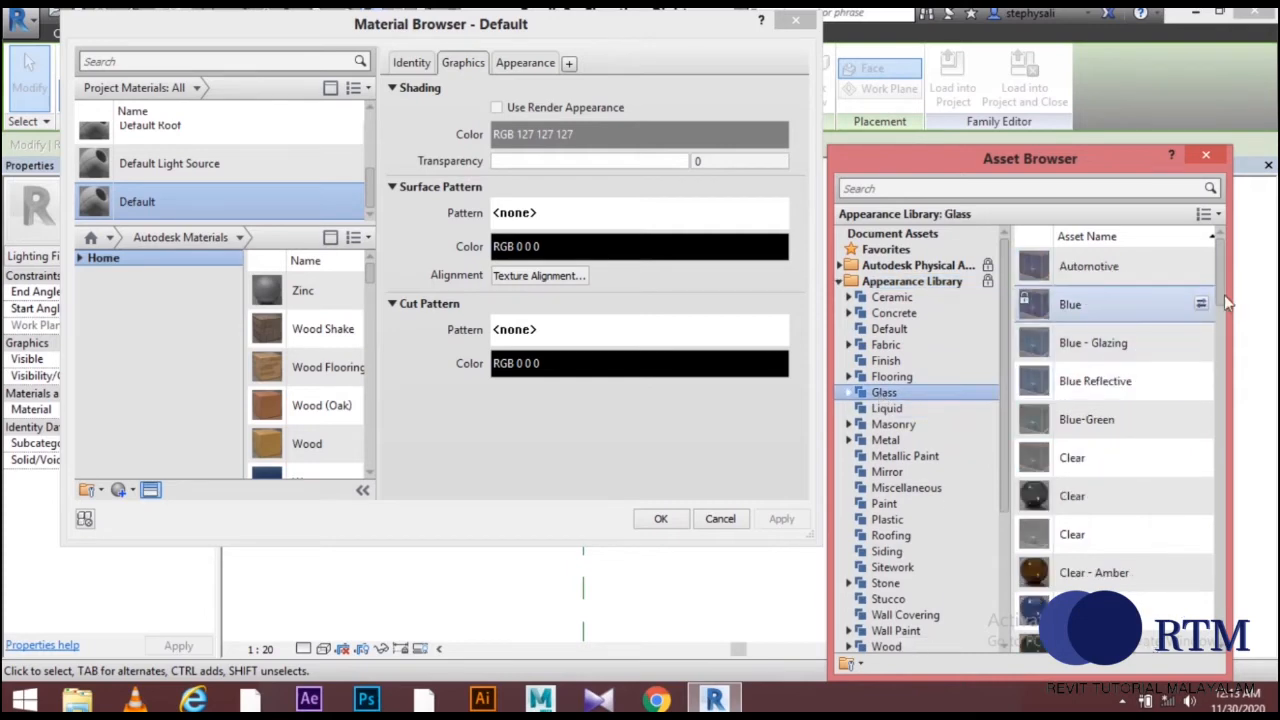
drag(1220, 308, 1219, 533)
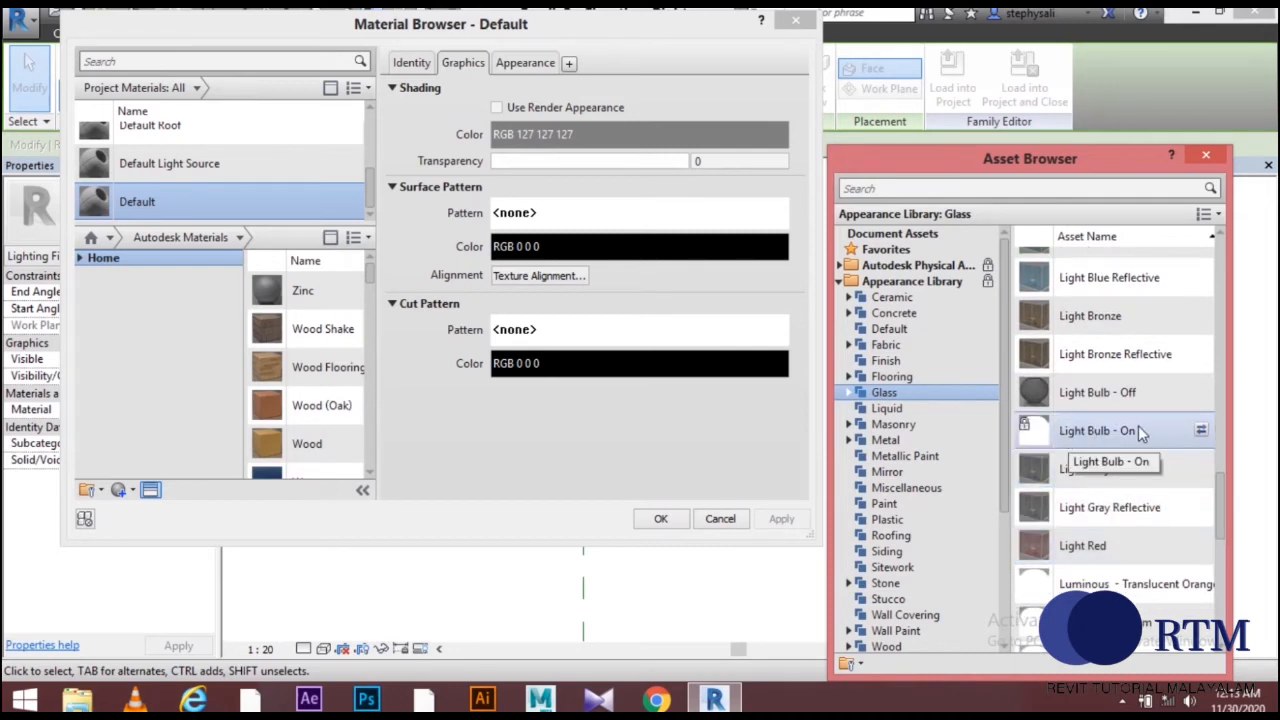
click(1201, 431)
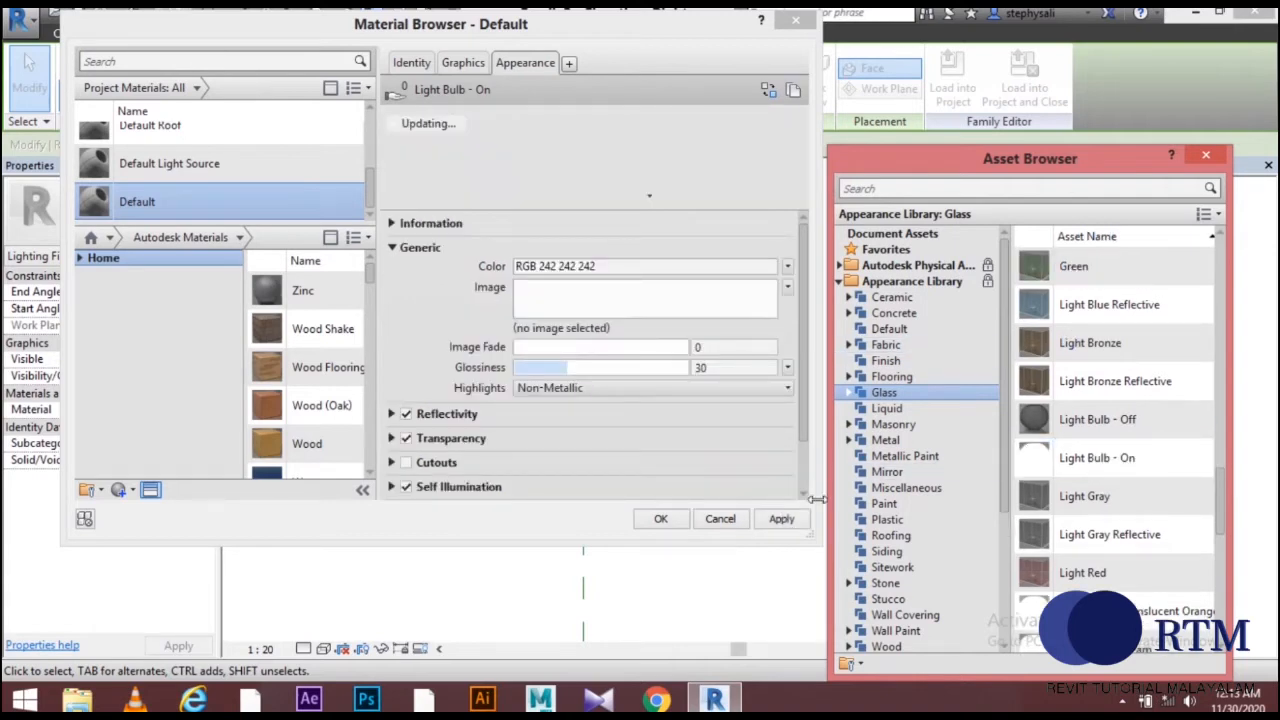
click(1205, 160)
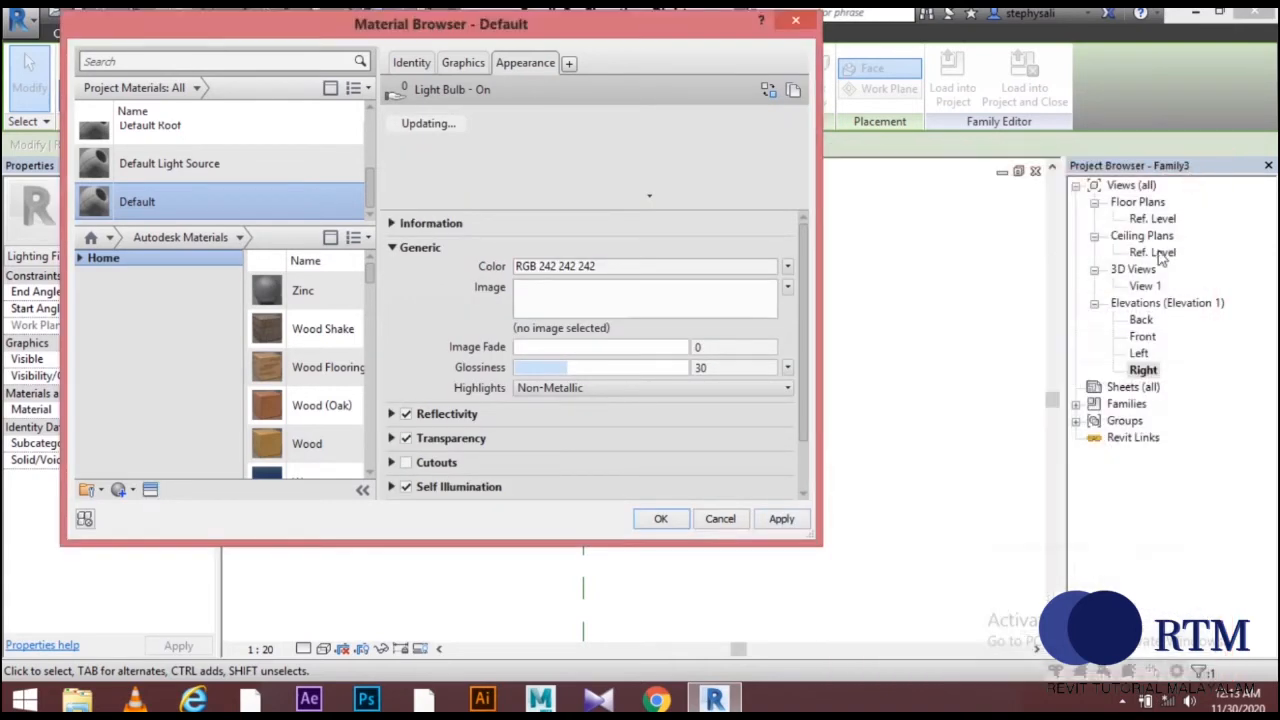
click(780, 520)
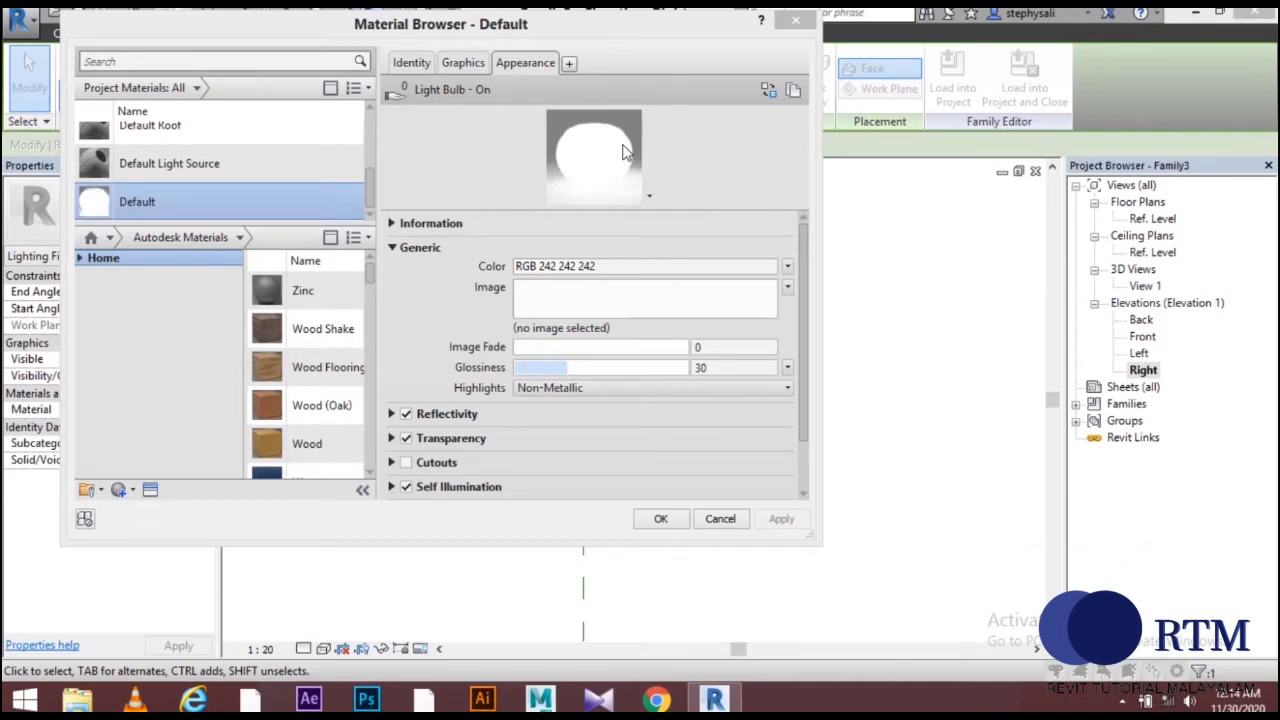
click(663, 520)
click(661, 520)
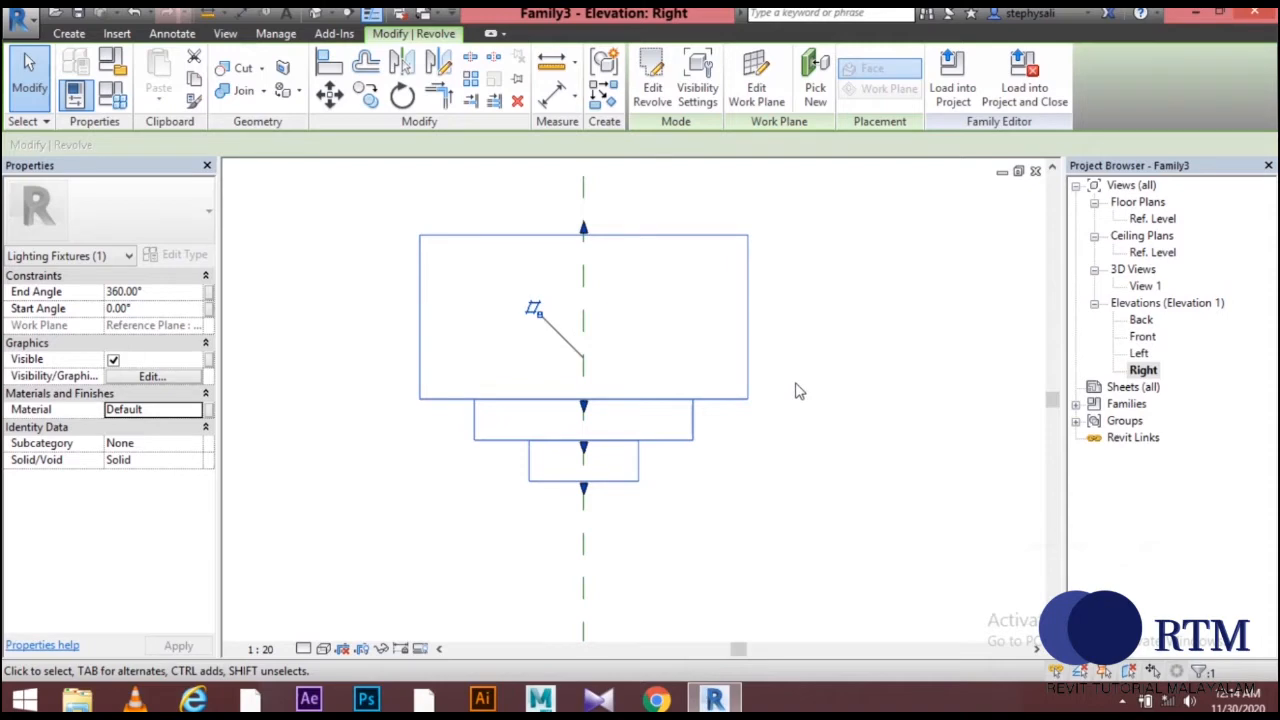
Start a second Revolve and sketch its boundary 60 mm out from the axis along the body's upper edge and 20 mm up.
middle_drag(796, 384, 791, 416)
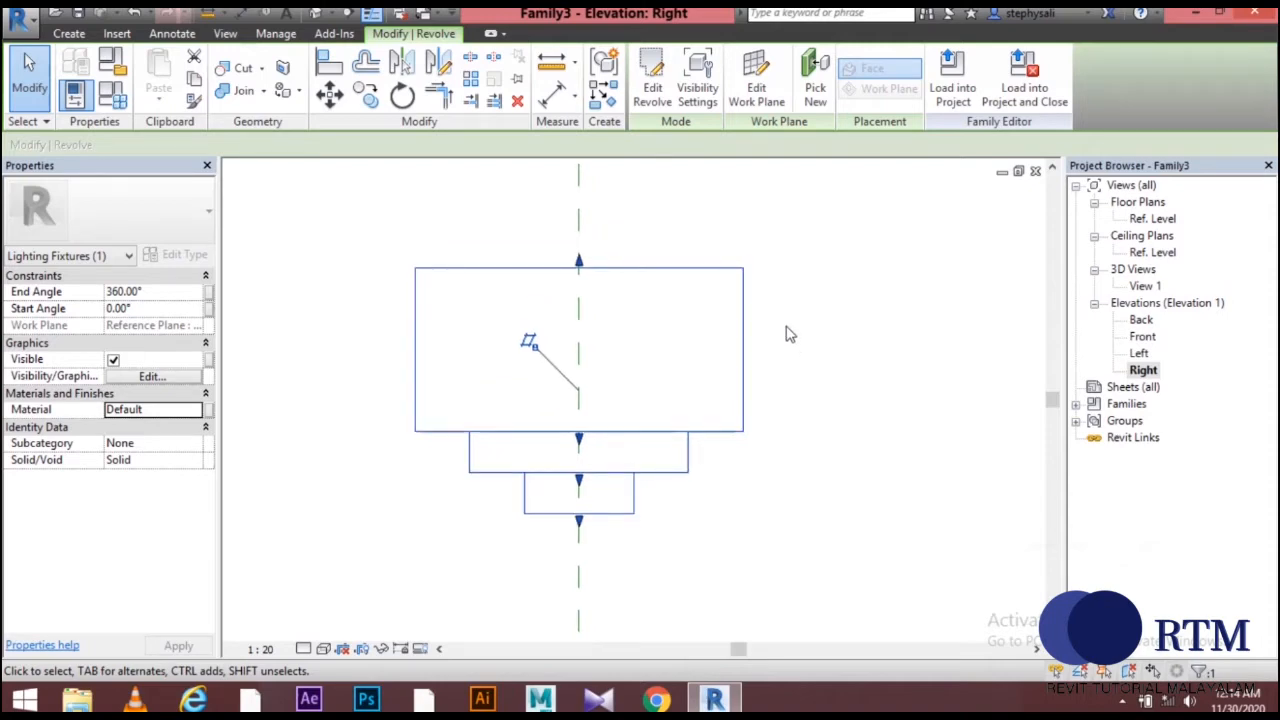
middle_drag(774, 354, 797, 472)
scroll(607, 366, down, 1)
middle_drag(606, 366, 614, 344)
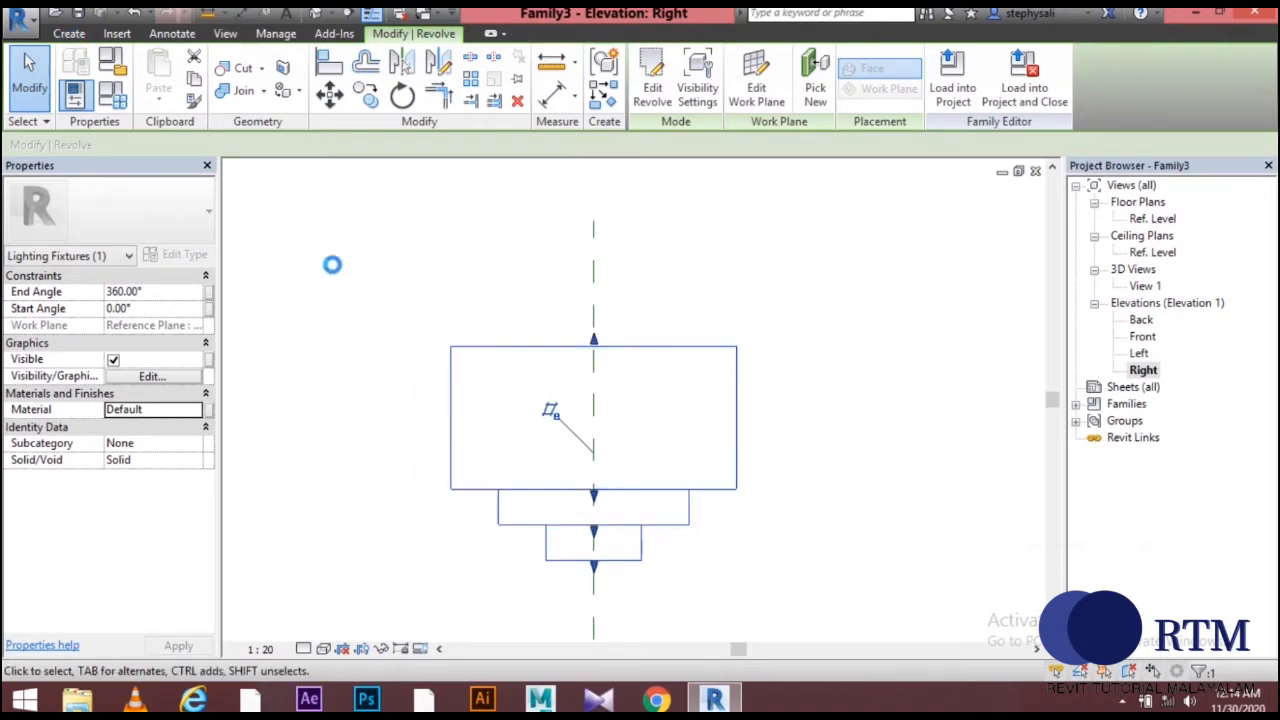
click(72, 36)
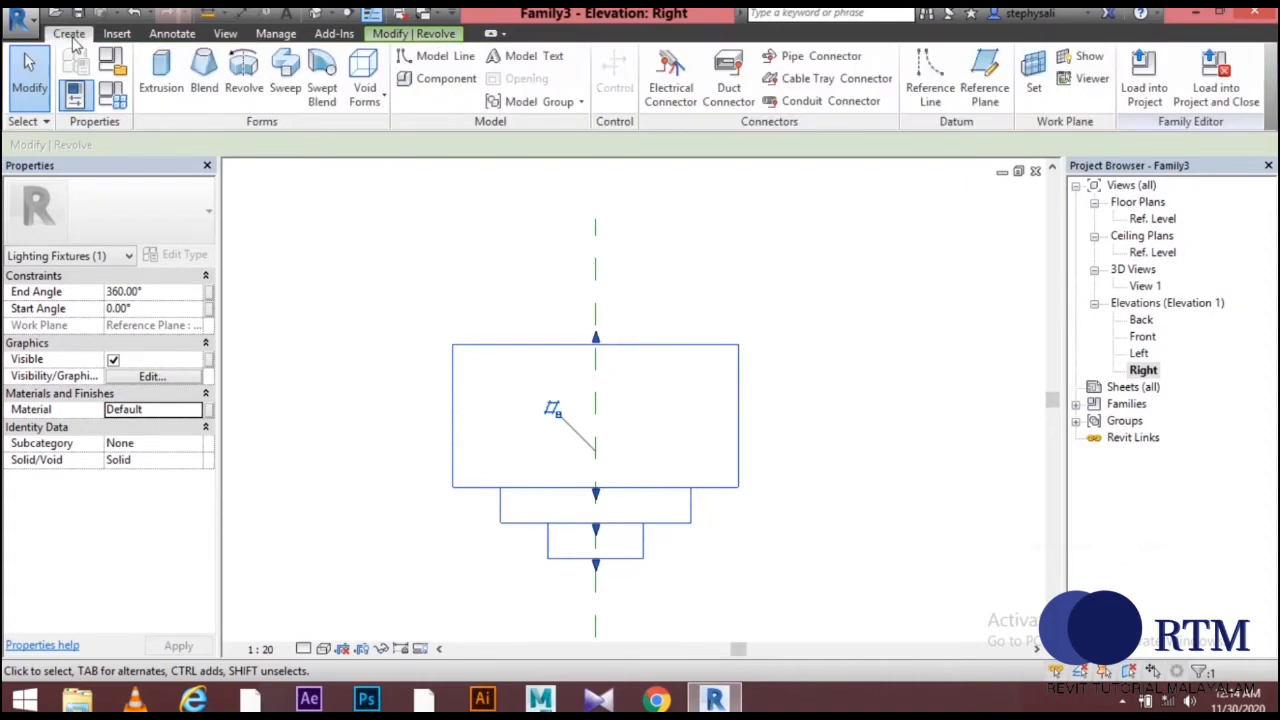
click(246, 88)
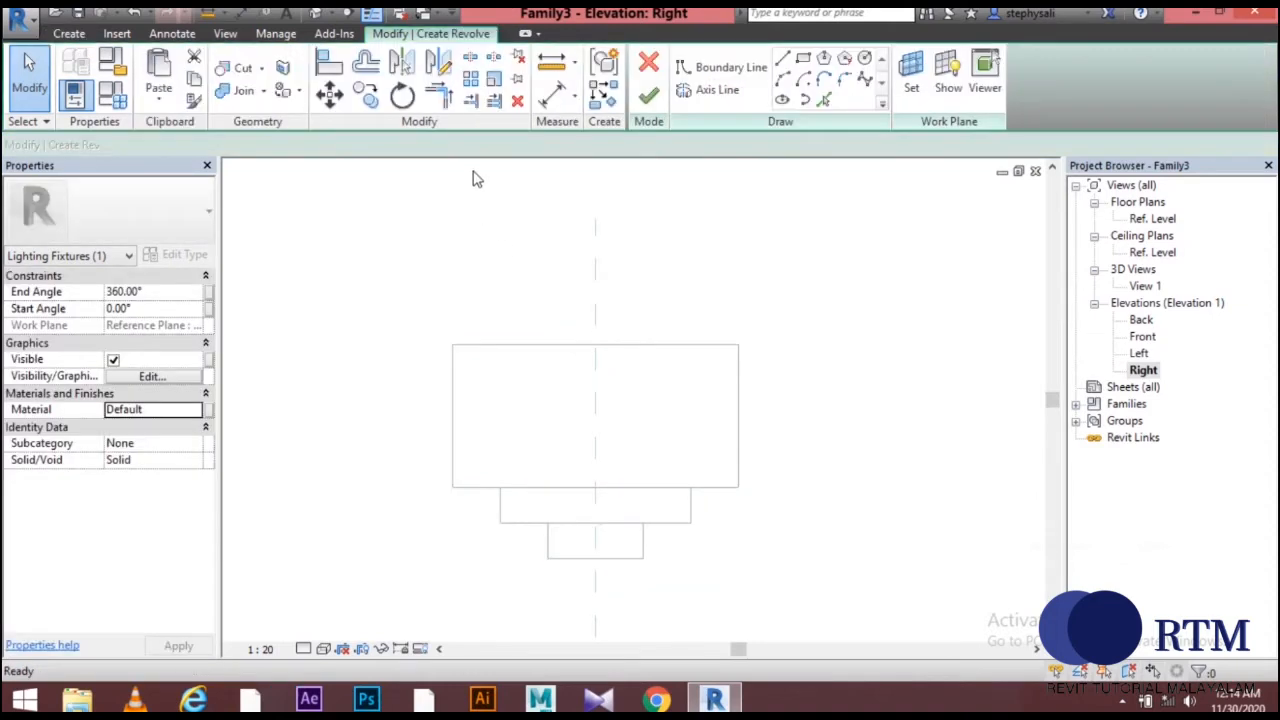
click(595, 345)
click(452, 345)
click(452, 296)
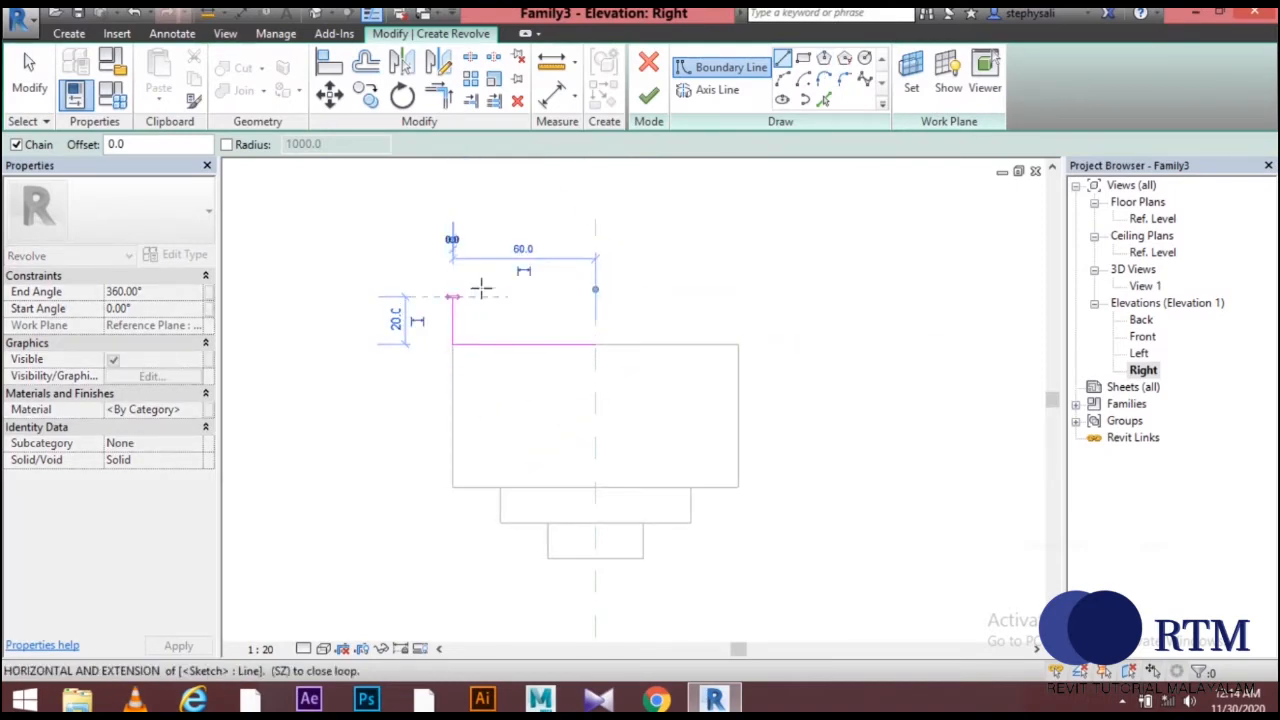
Continue the boundary about 55 mm inward at 16° and about 100 mm straight up, closing it across to and down the light source axis.
scroll(543, 257, up, 1)
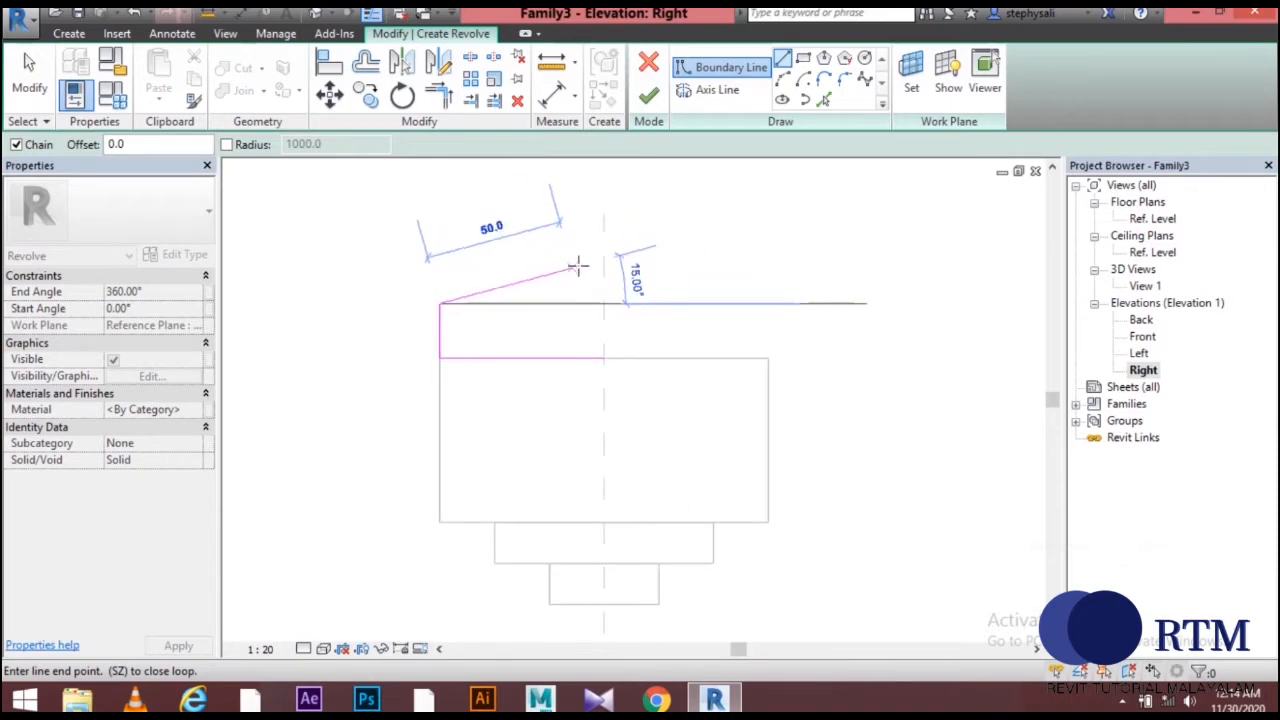
click(578, 263)
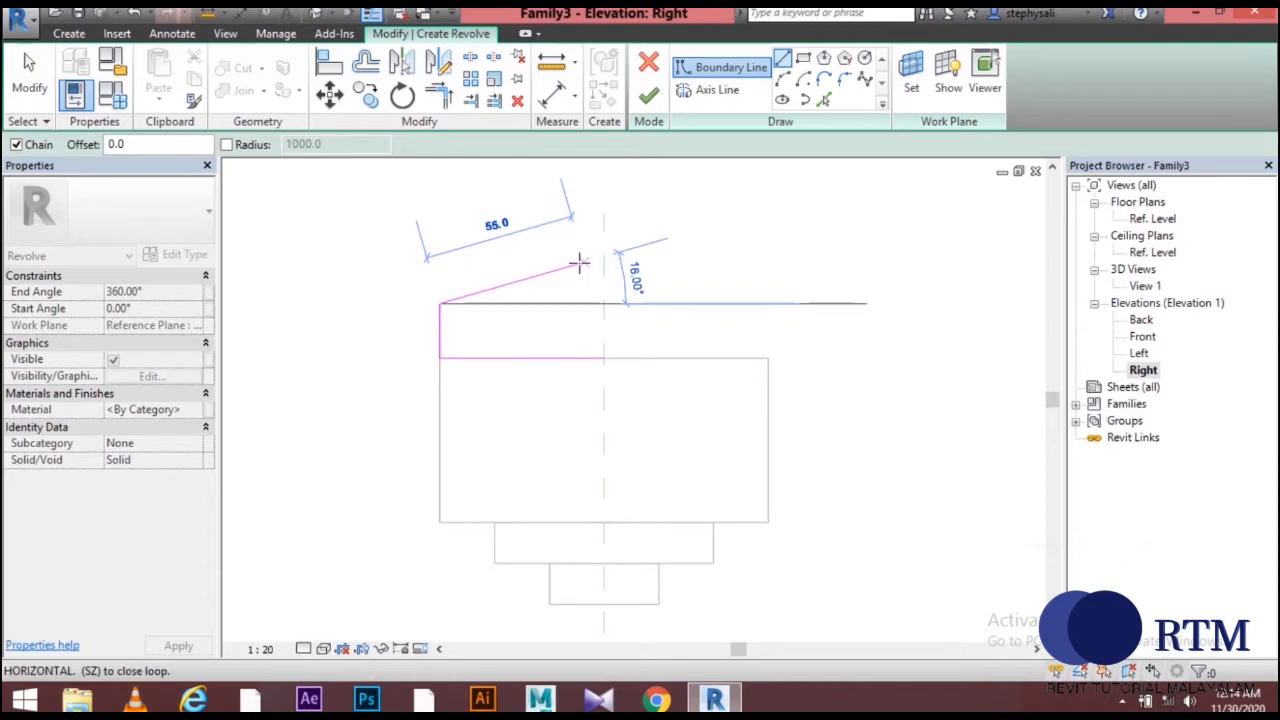
scroll(583, 206, down, 2)
scroll(586, 199, down, 1)
middle_drag(597, 213, 584, 355)
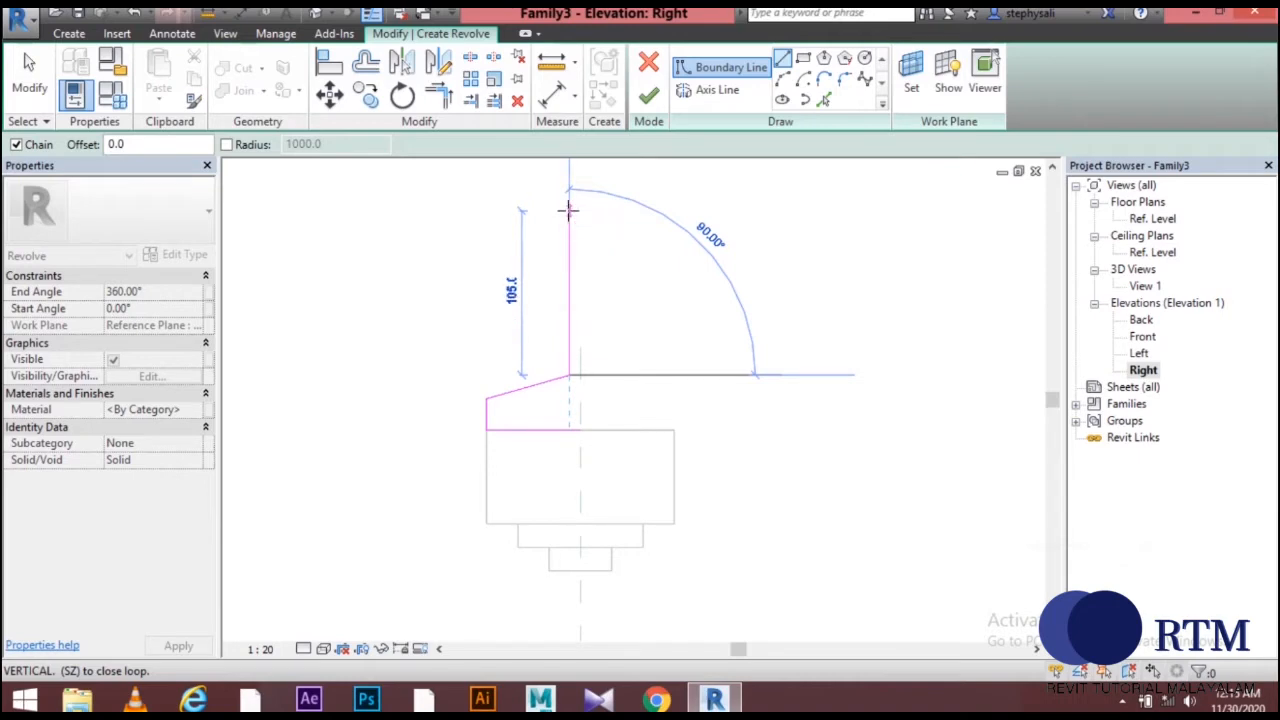
click(568, 218)
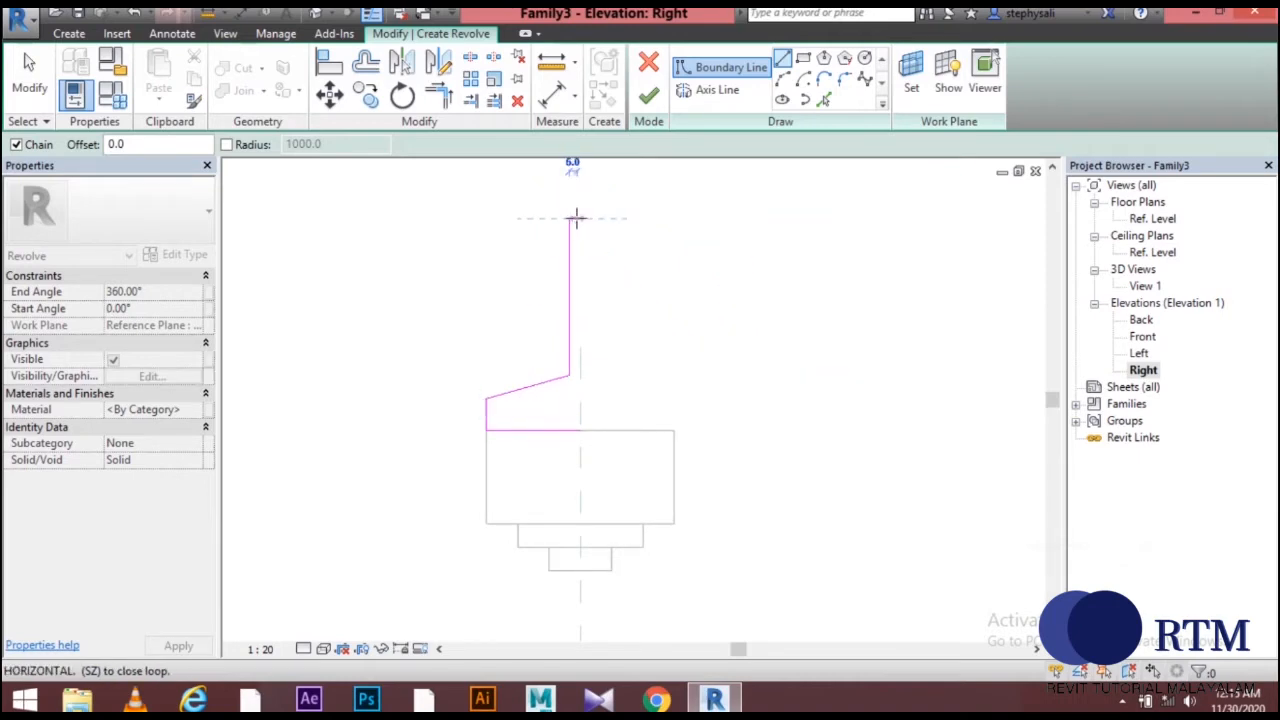
click(576, 216)
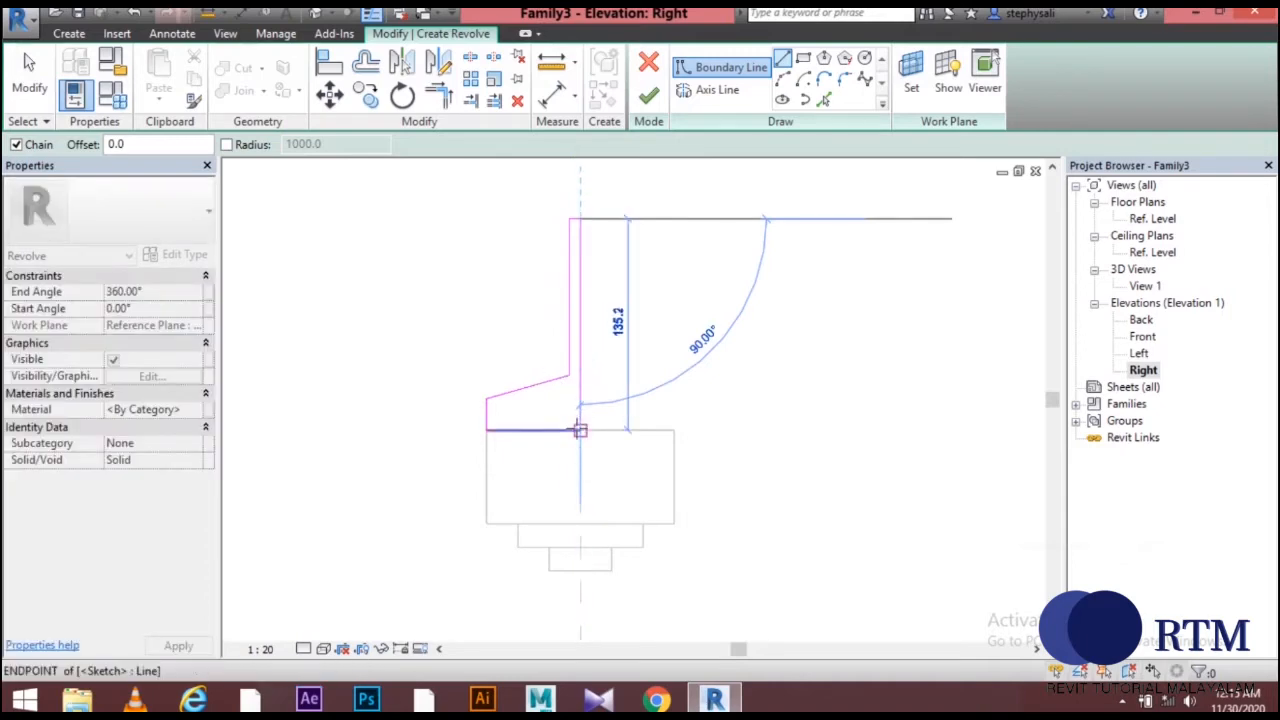
key(Escape)
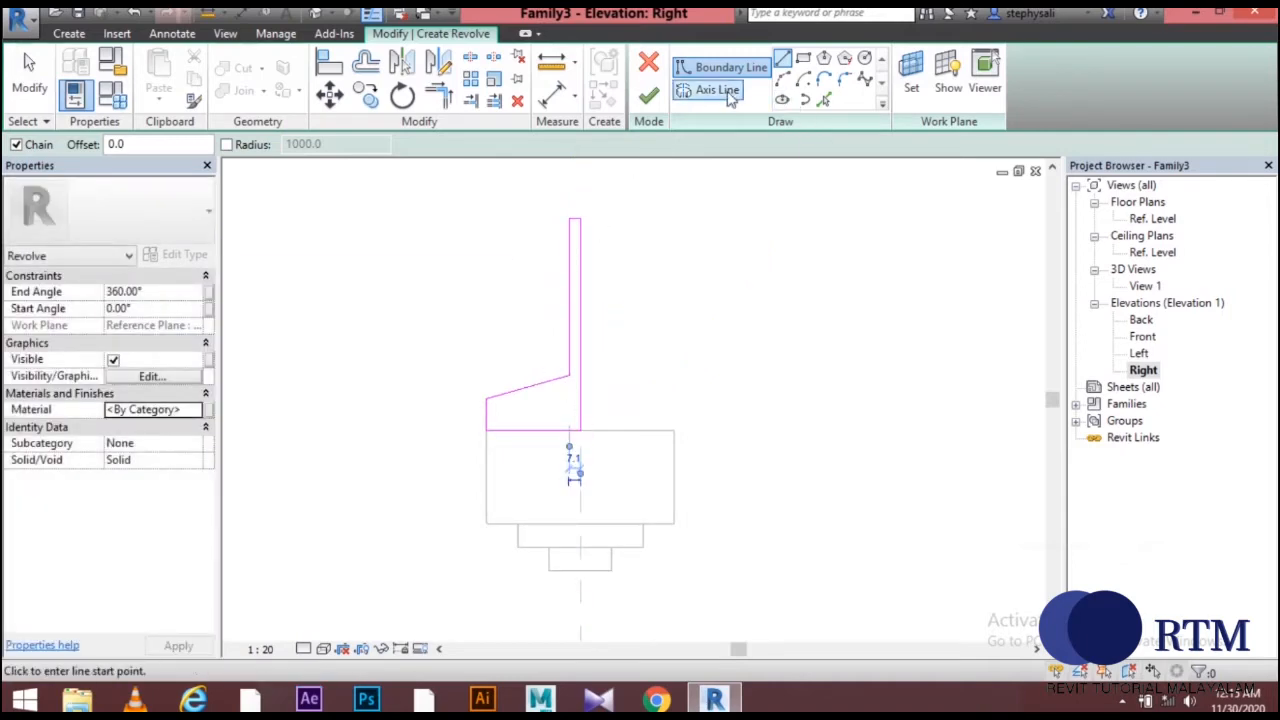
Pick the vertical light source axis as the cap and stem profile's axis line and finish the 360° revolve.
click(717, 89)
click(782, 60)
click(580, 403)
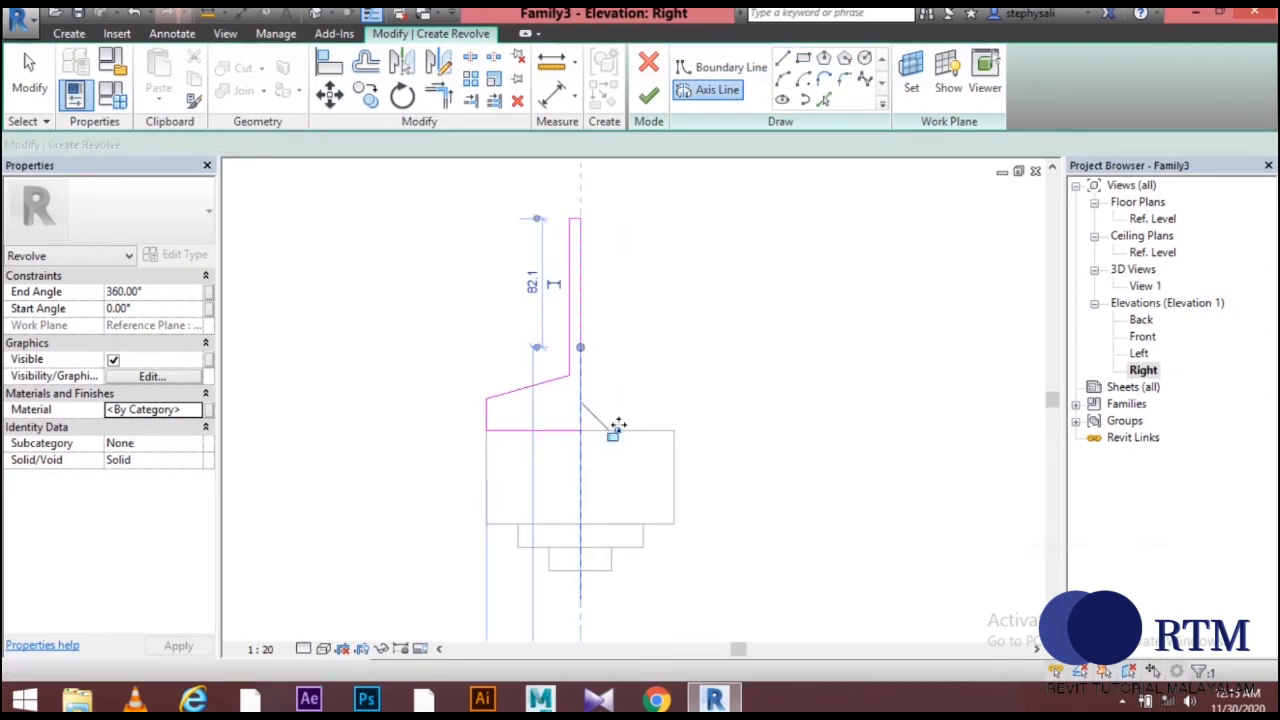
click(613, 430)
click(648, 95)
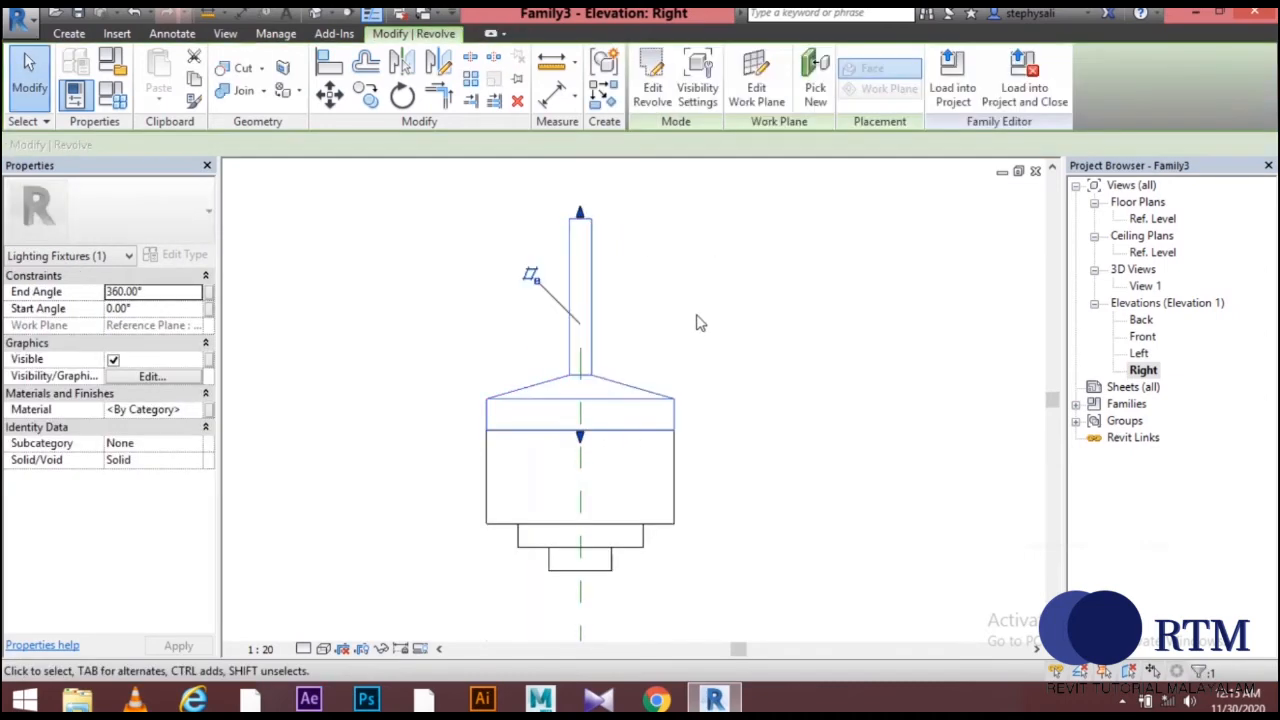
click(675, 369)
Select the cap and stem revolve, open its material for editing, and show the Metal category of Autodesk Materials.
scroll(591, 406, down, 1)
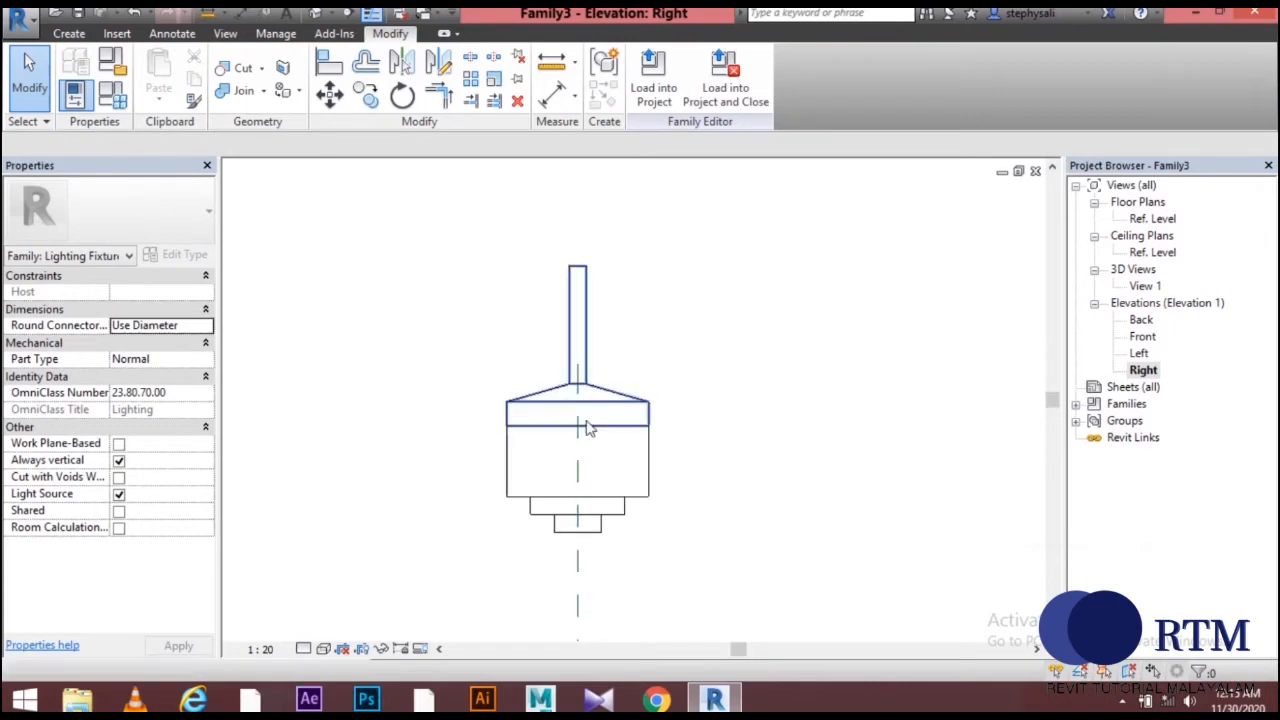
middle_drag(603, 385, 536, 344)
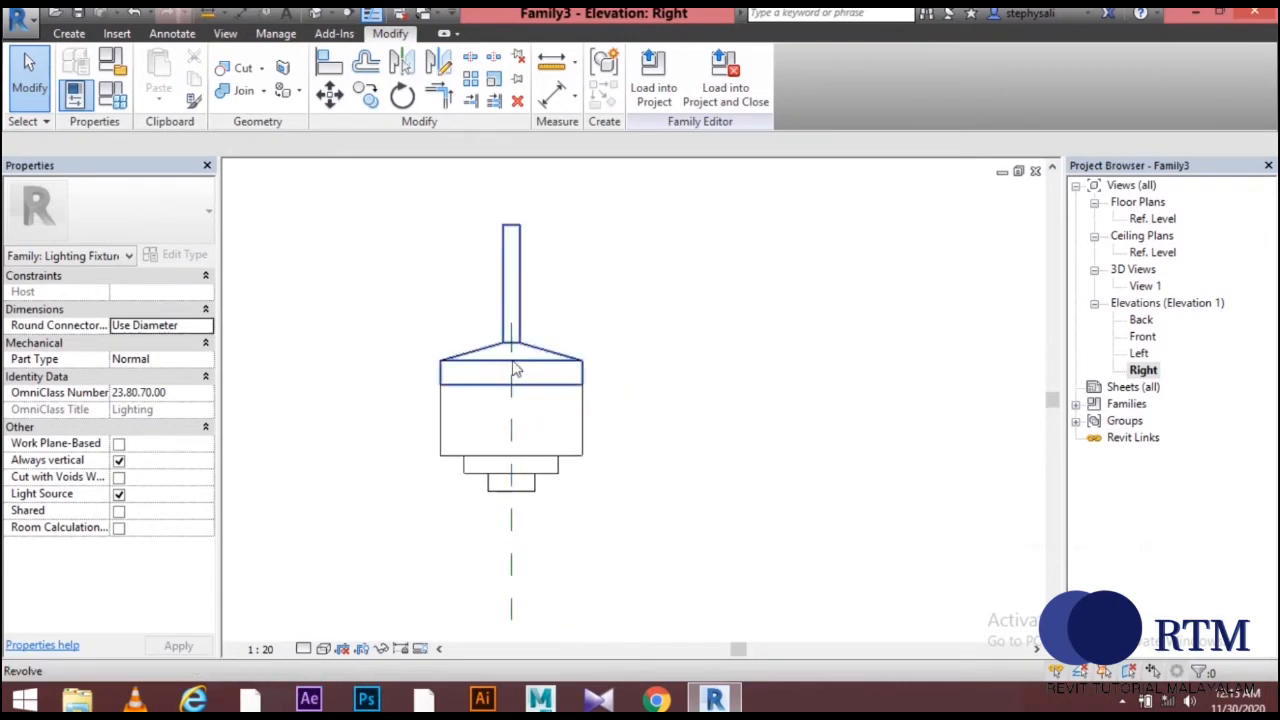
click(524, 369)
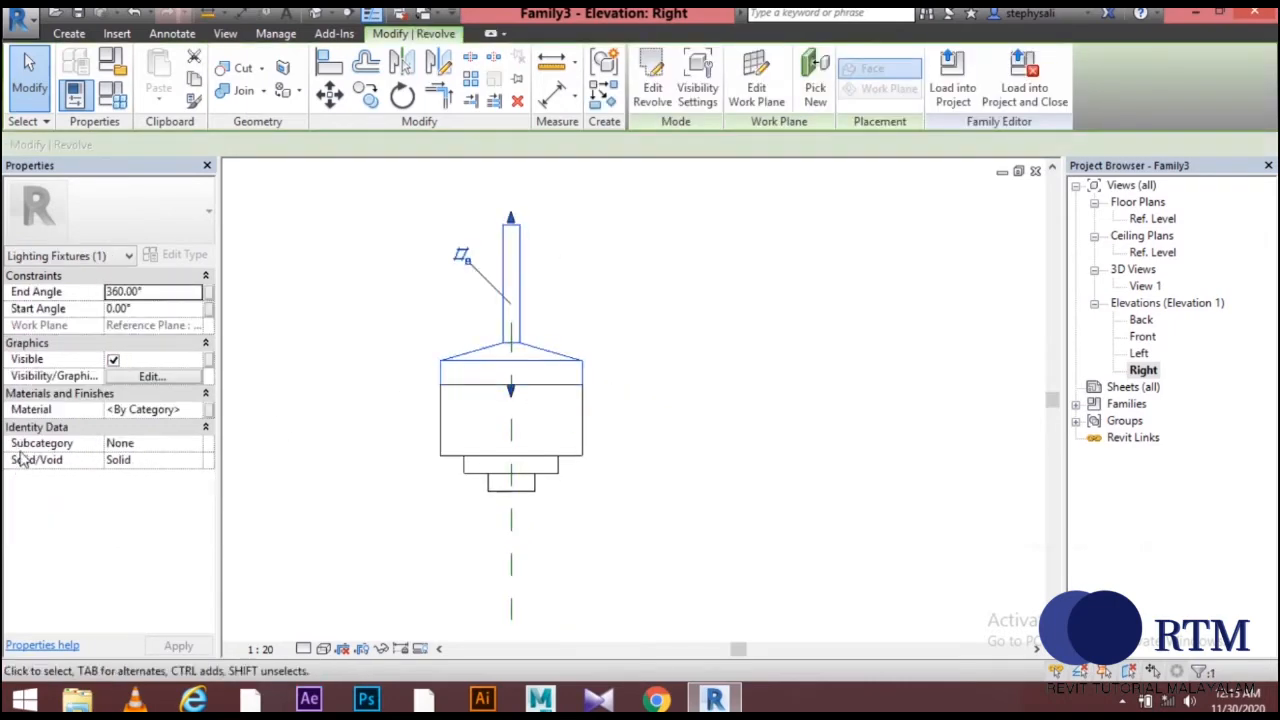
click(199, 413)
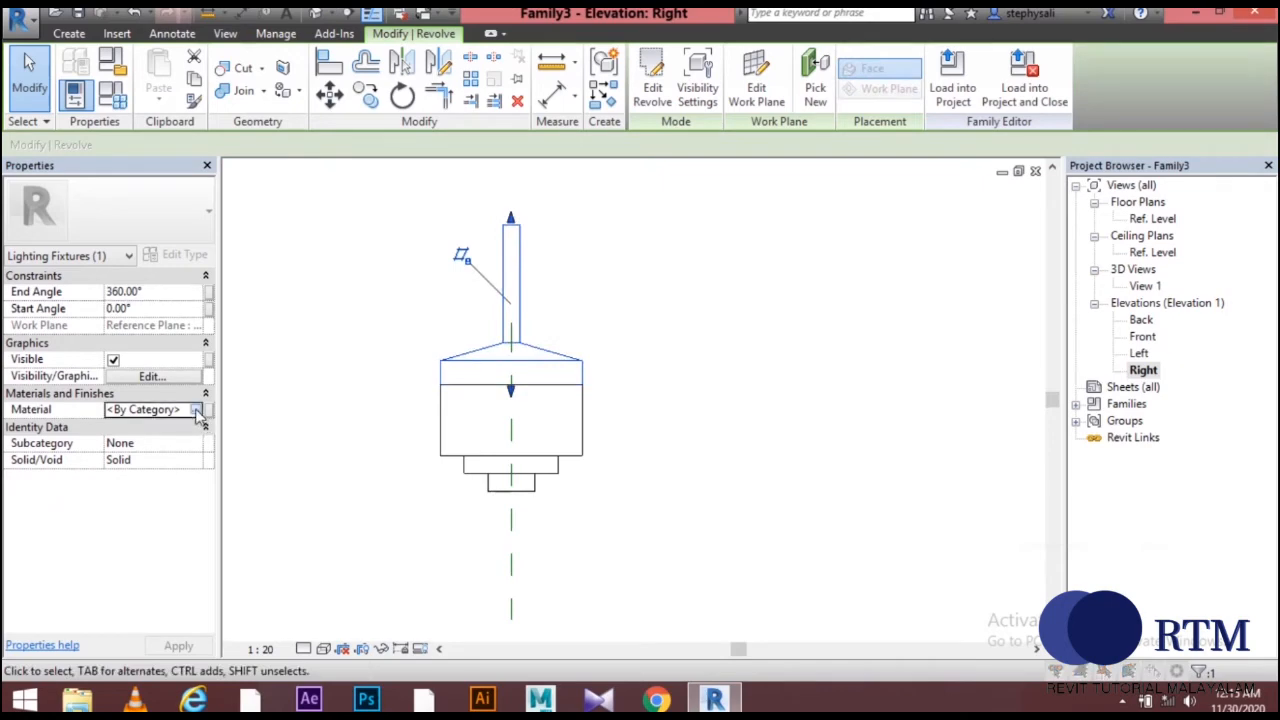
click(198, 411)
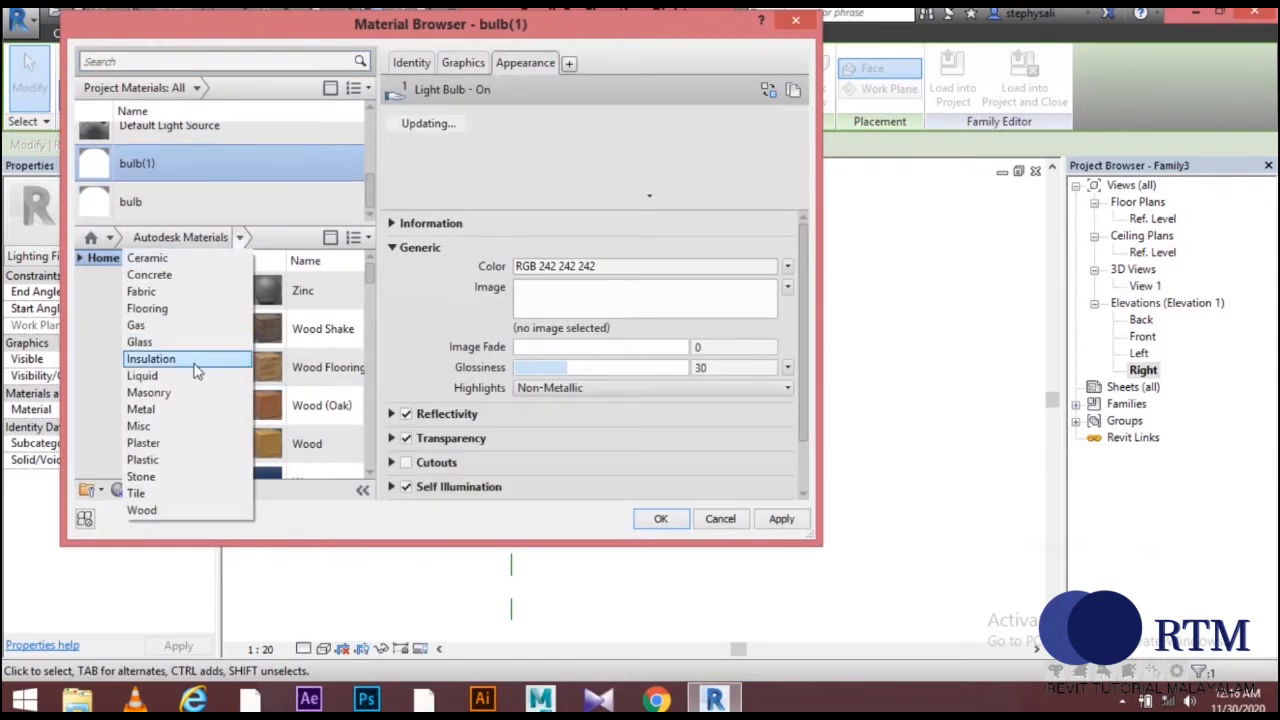
click(175, 418)
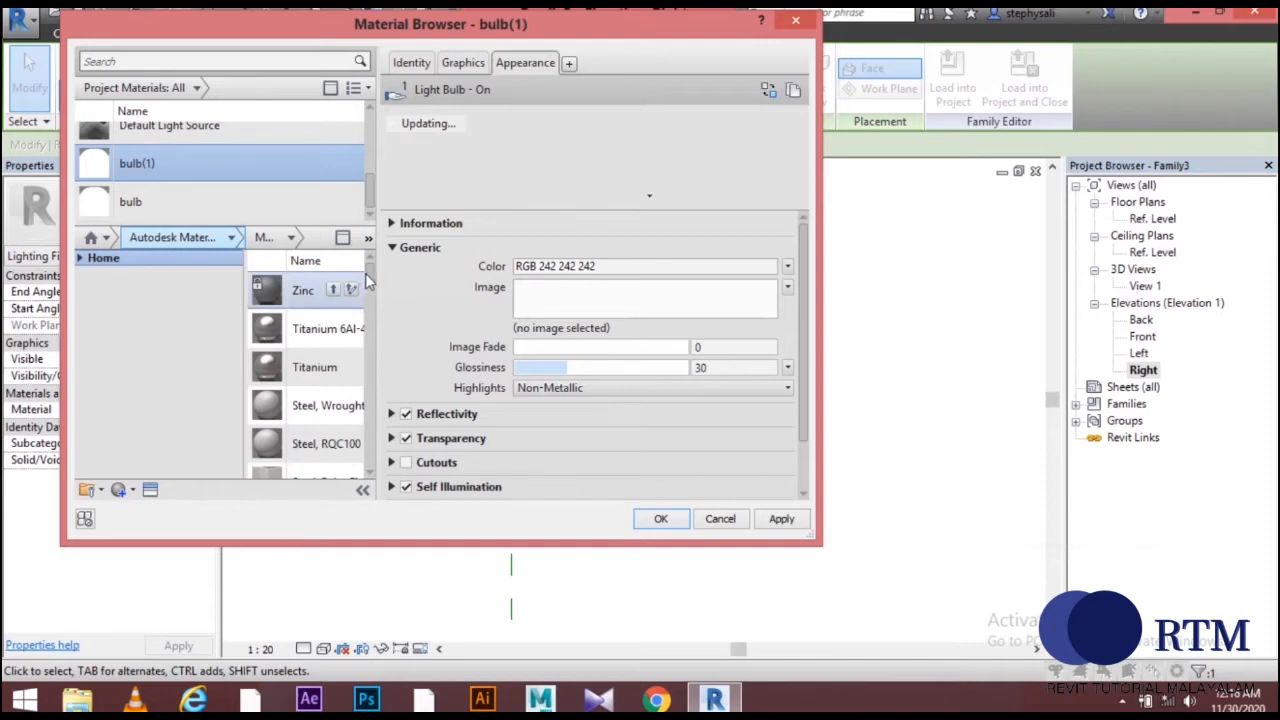
Add Brass from the Metal library to the project materials and assign it to the cap and stem revolve.
drag(366, 273, 367, 415)
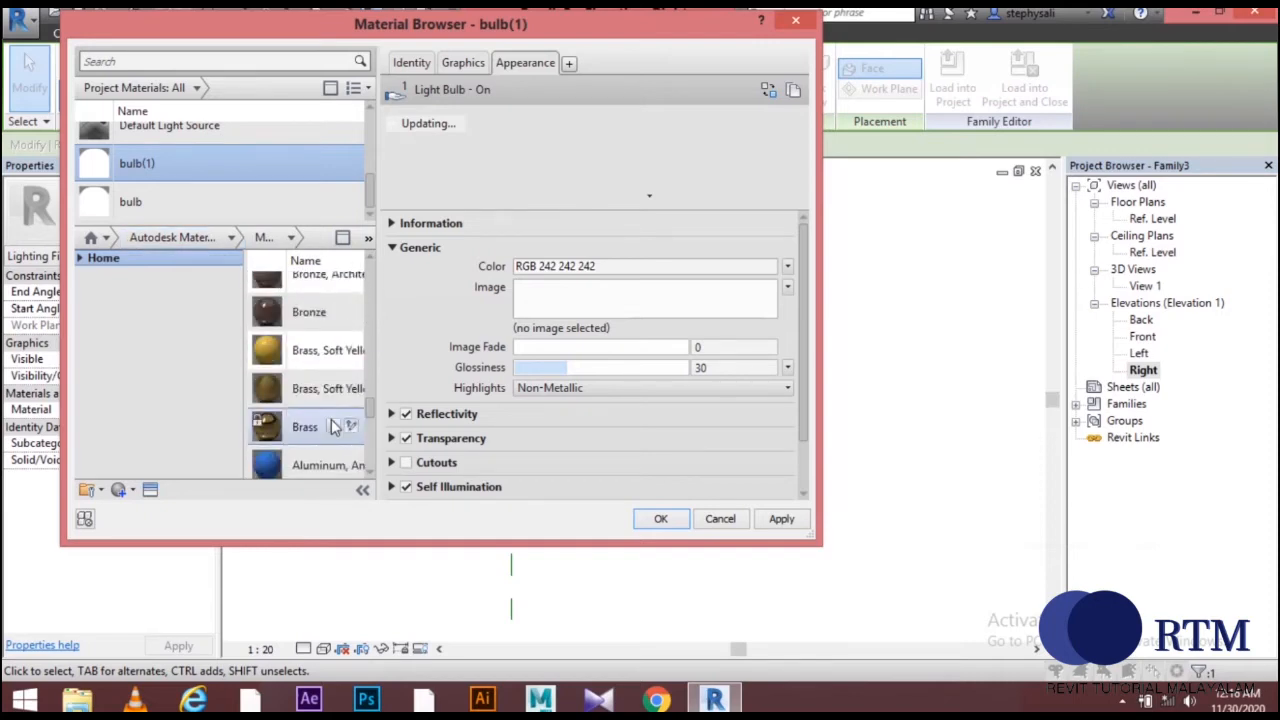
click(352, 427)
mouse_move(368, 194)
mouse_down()
mouse_move(365, 175)
mouse_move(365, 200)
mouse_up()
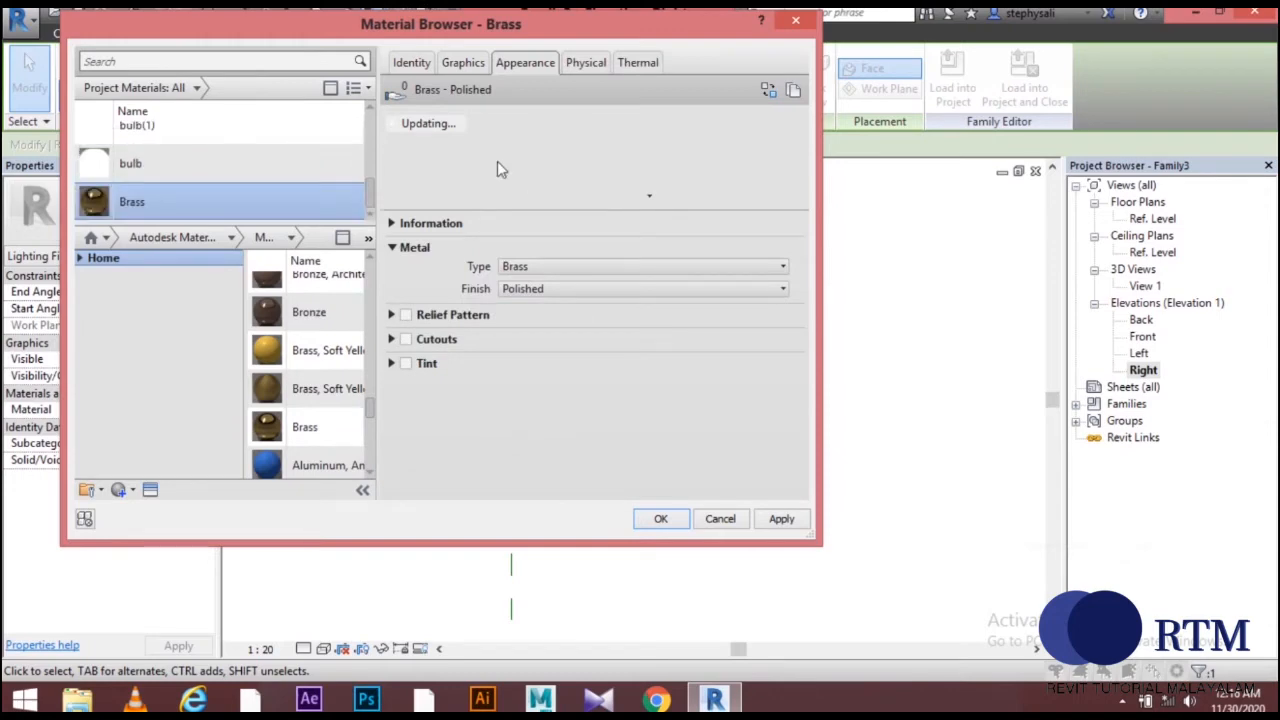
click(776, 522)
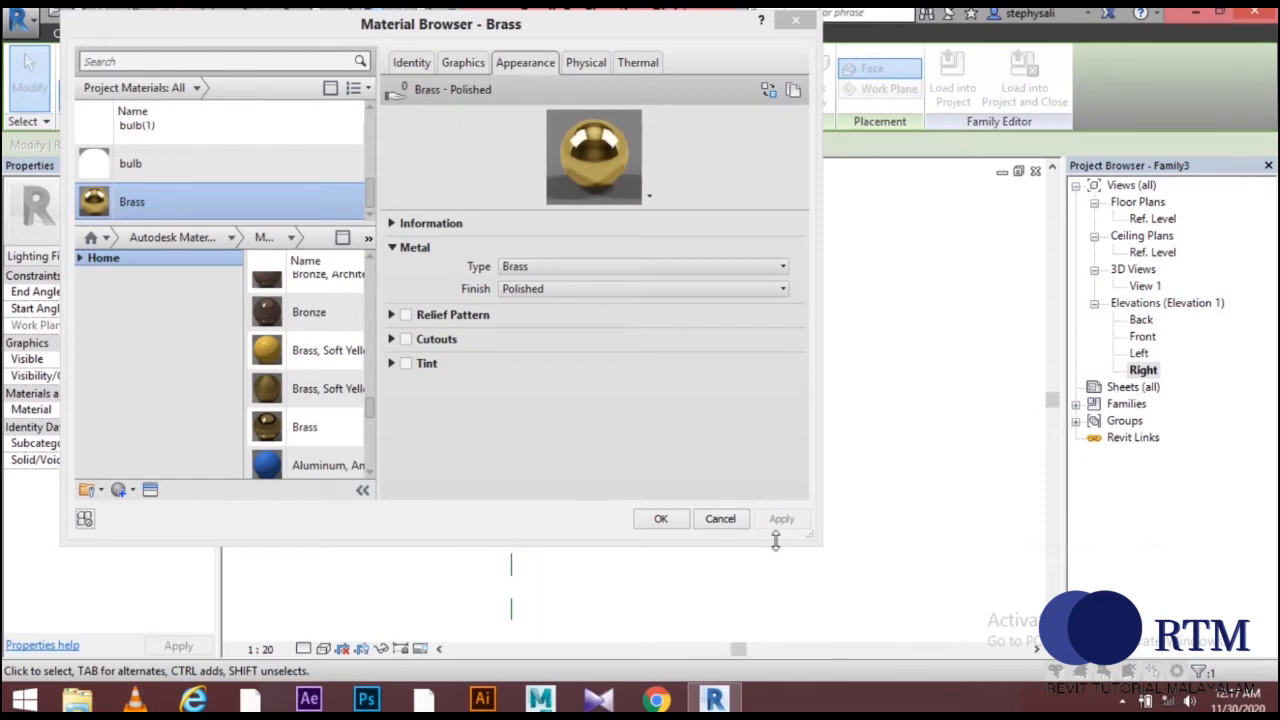
click(663, 520)
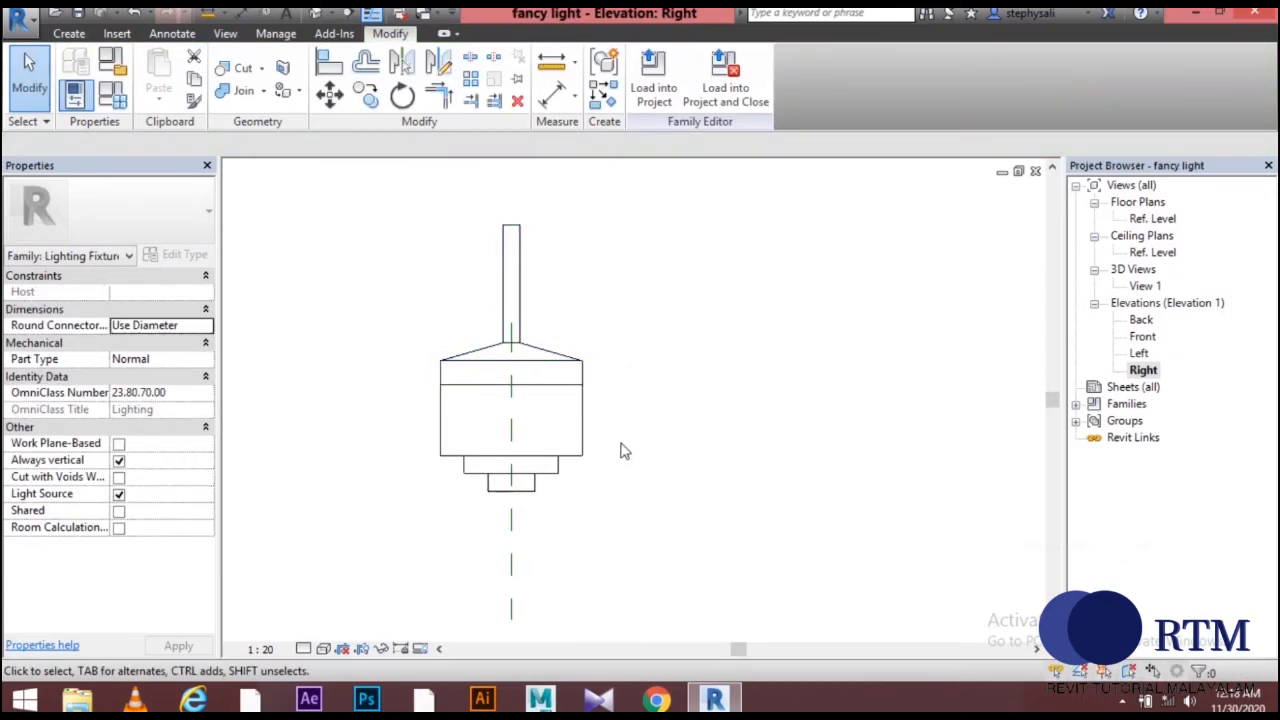
scroll(621, 451, down, 2)
scroll(582, 400, down, 4)
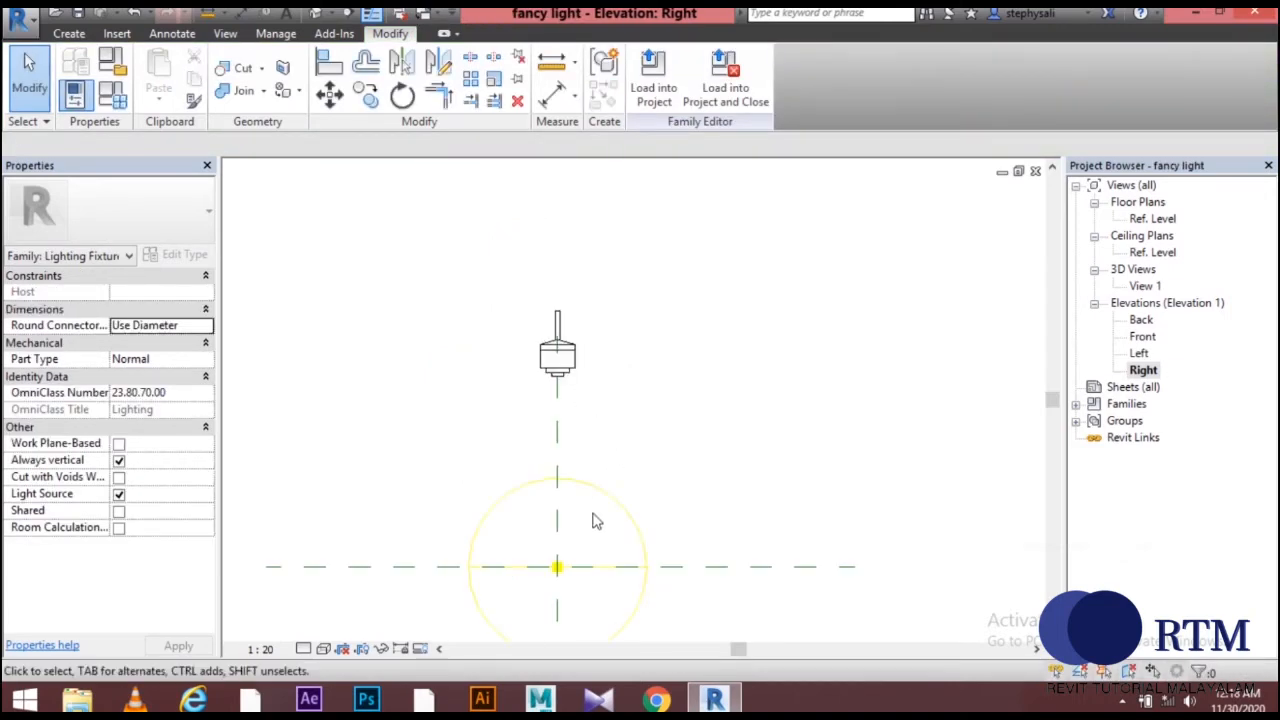
Move the light source straight up along its vertical axis to just below the lowest step of the bulb body.
click(594, 576)
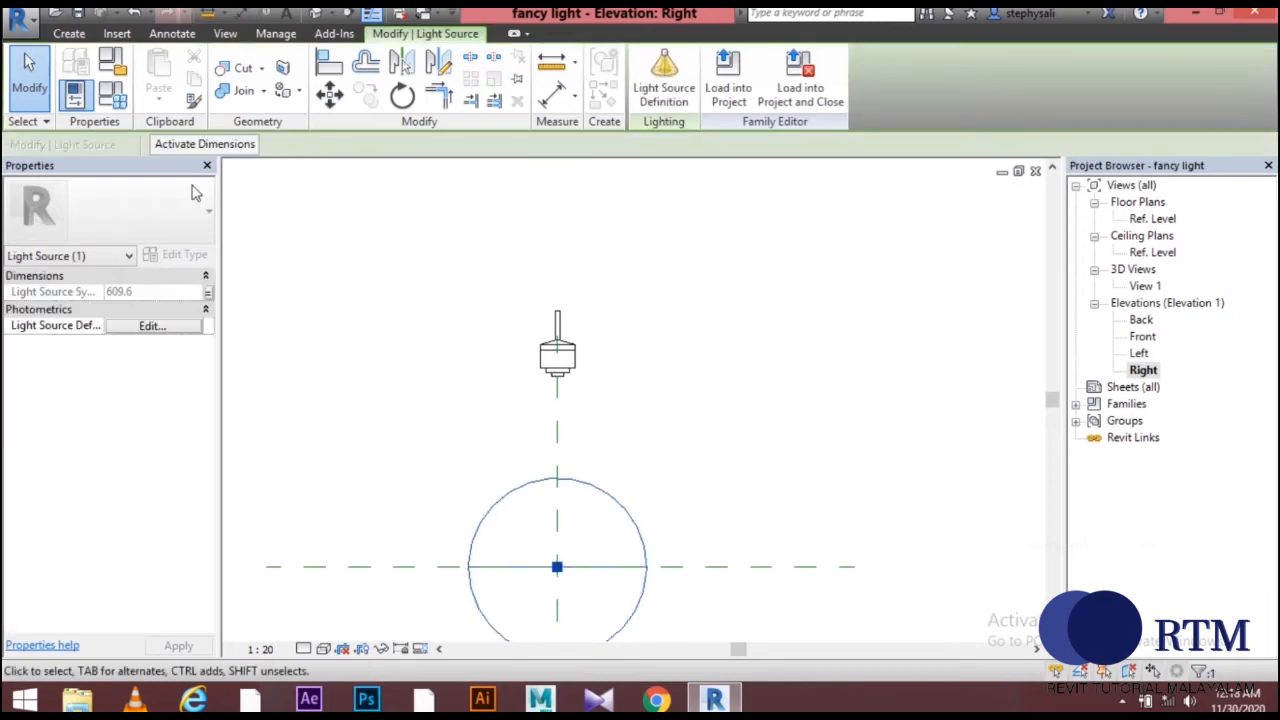
click(329, 93)
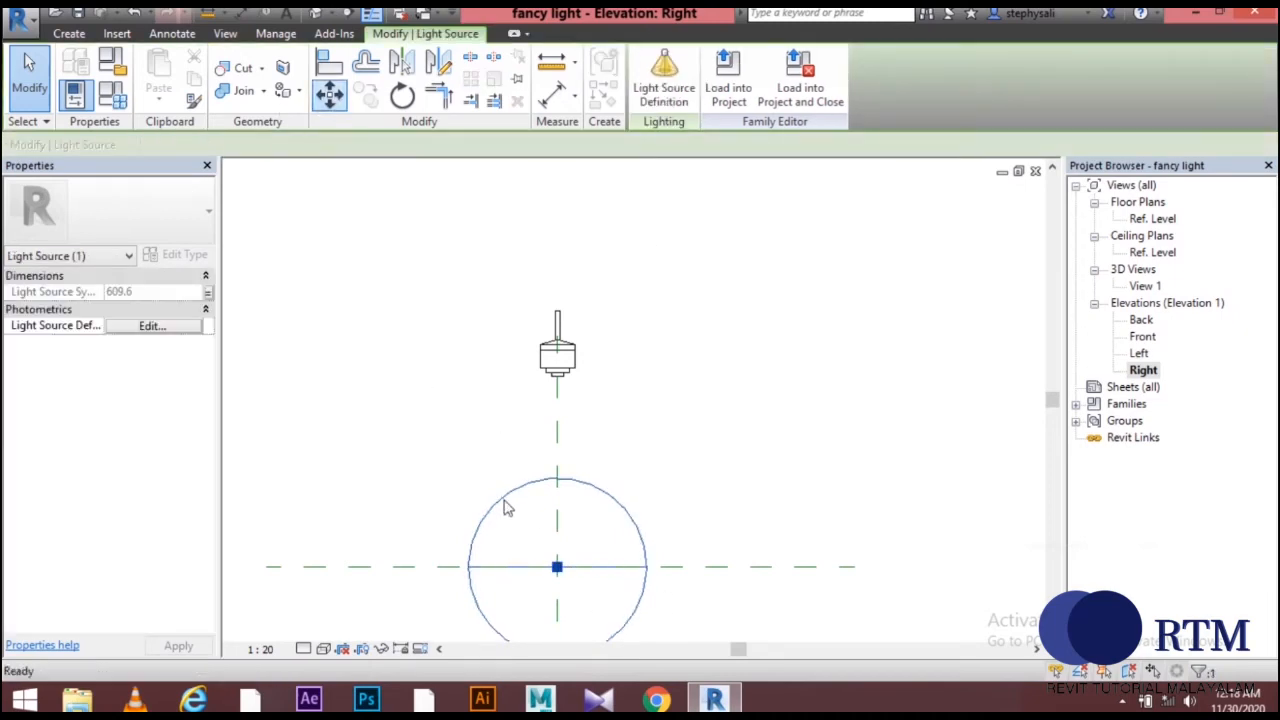
click(557, 567)
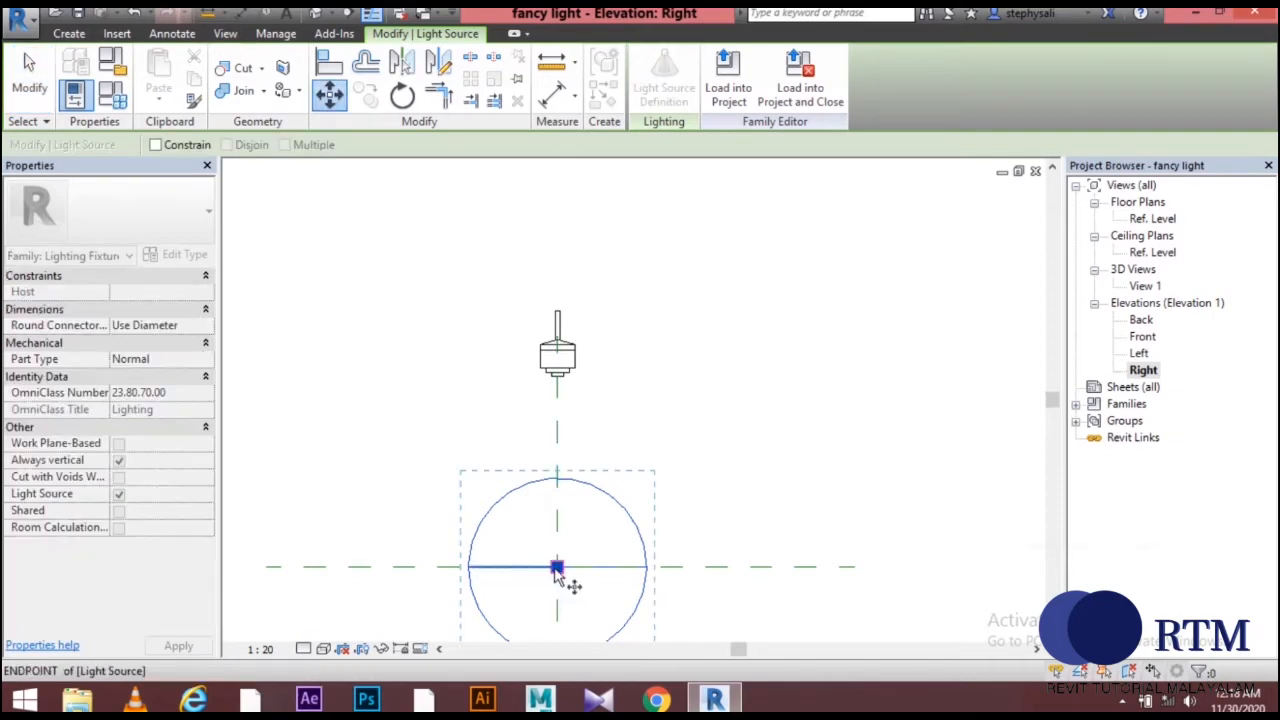
scroll(557, 567, up, 6)
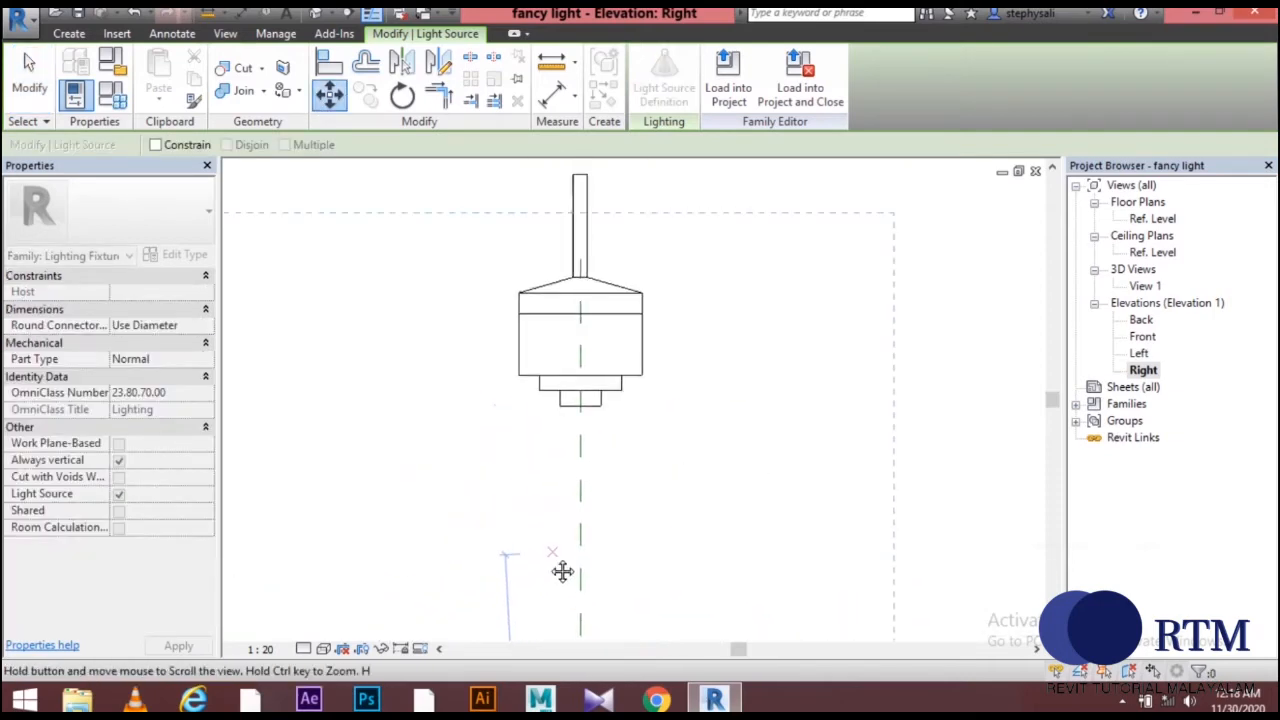
scroll(558, 420, up, 3)
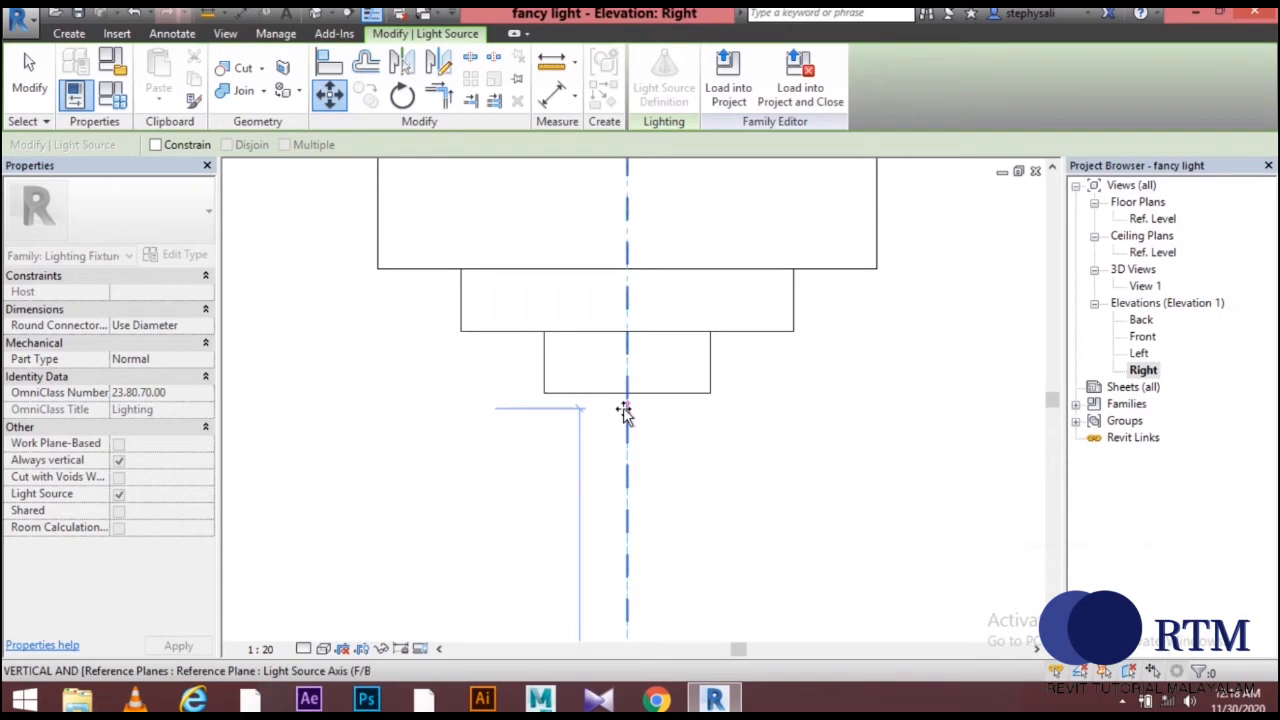
click(625, 408)
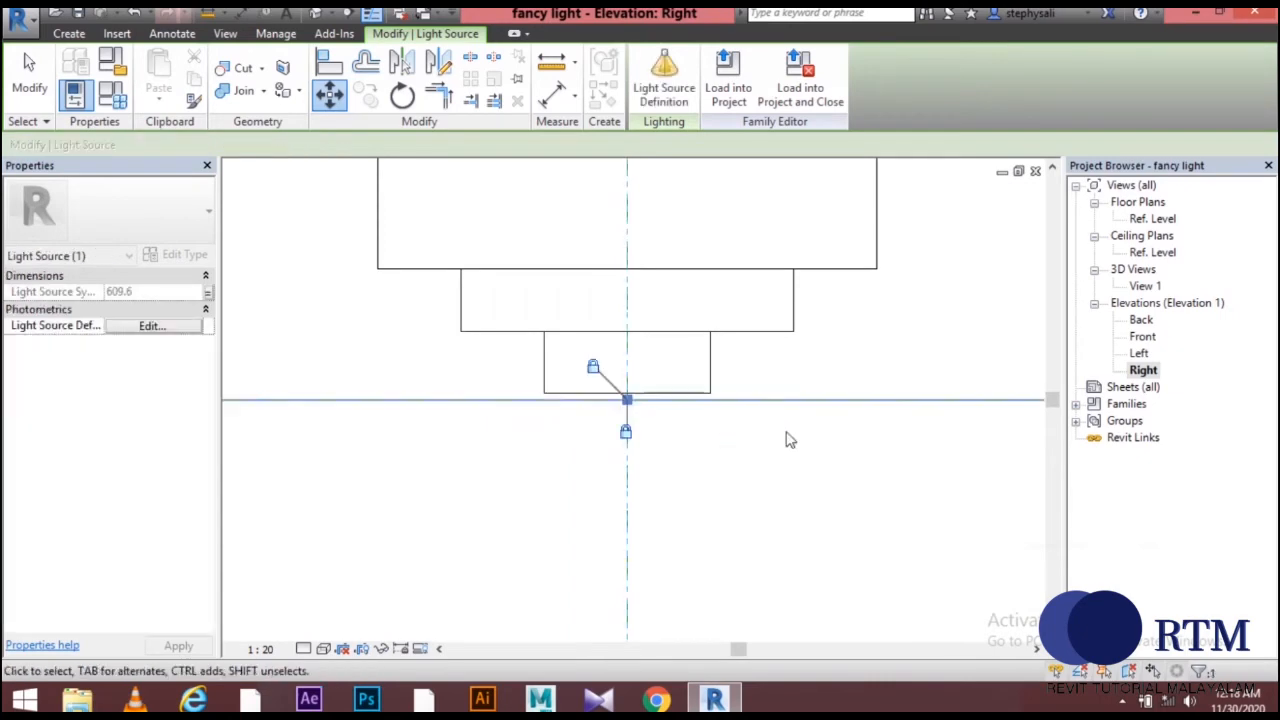
scroll(789, 436, down, 4)
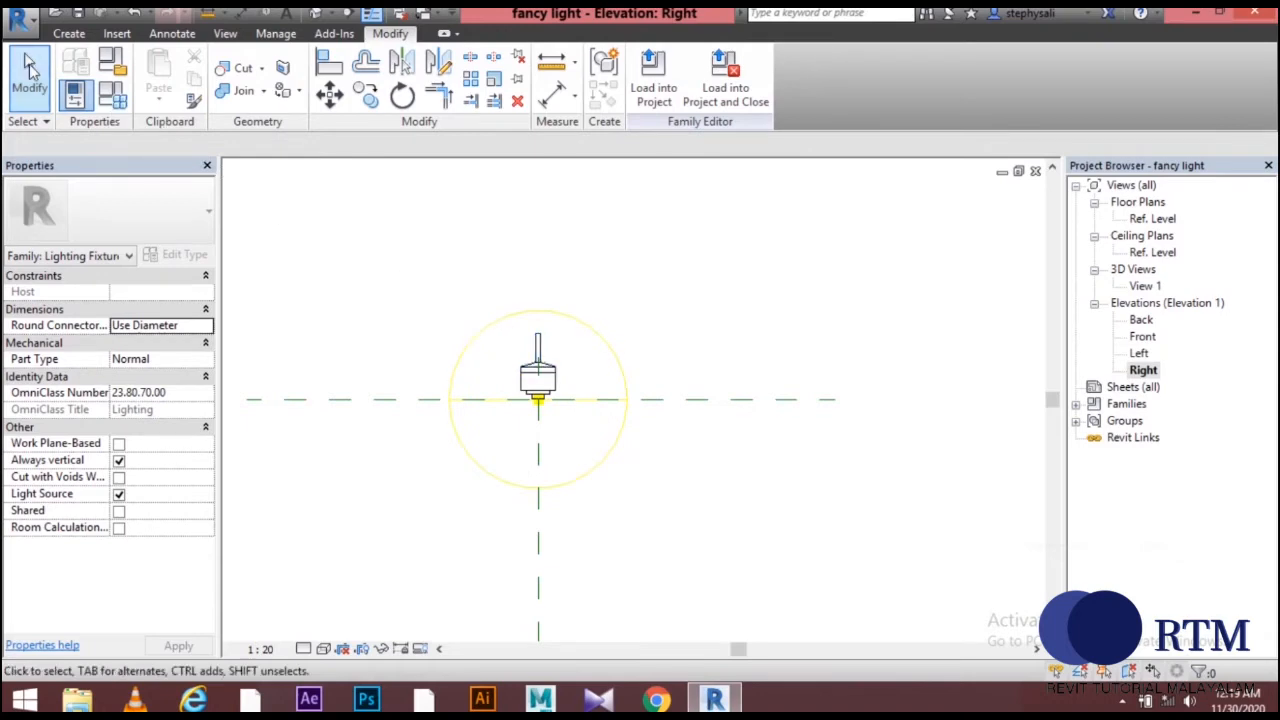
Save the family to the Desktop as fancy light in the Family Files (*.rfa) format.
click(36, 28)
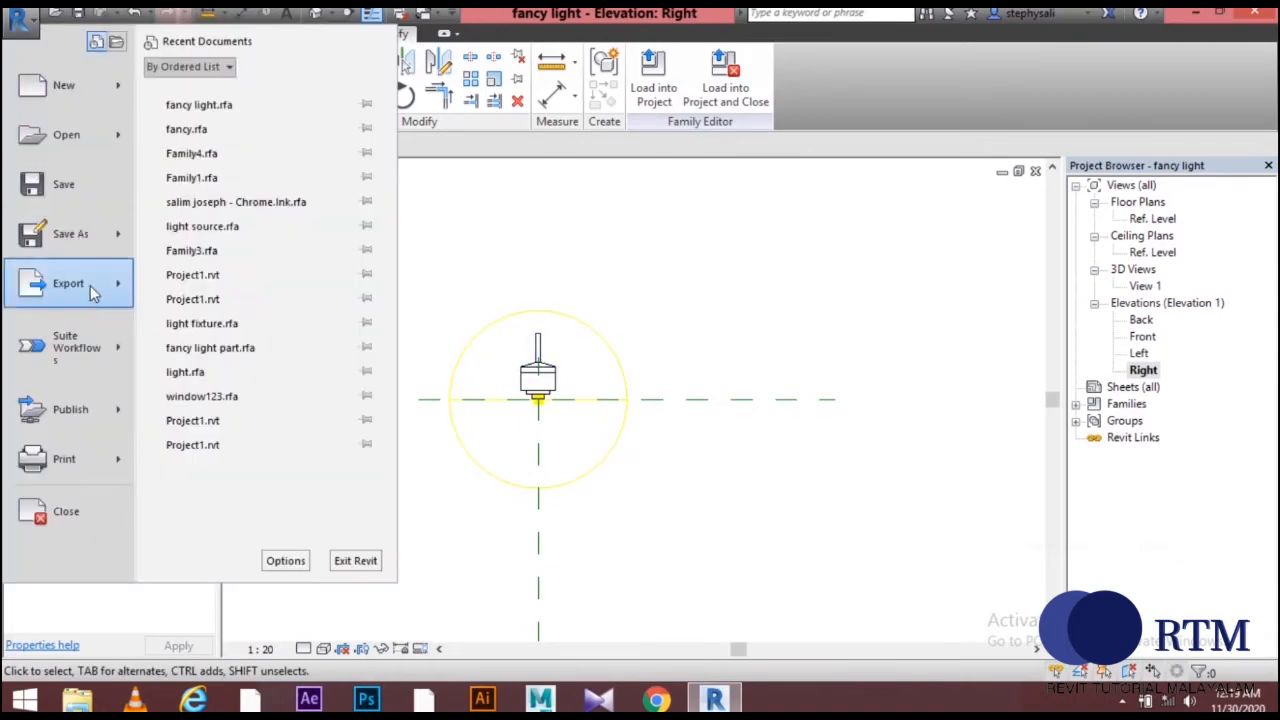
mouse_move(89, 236)
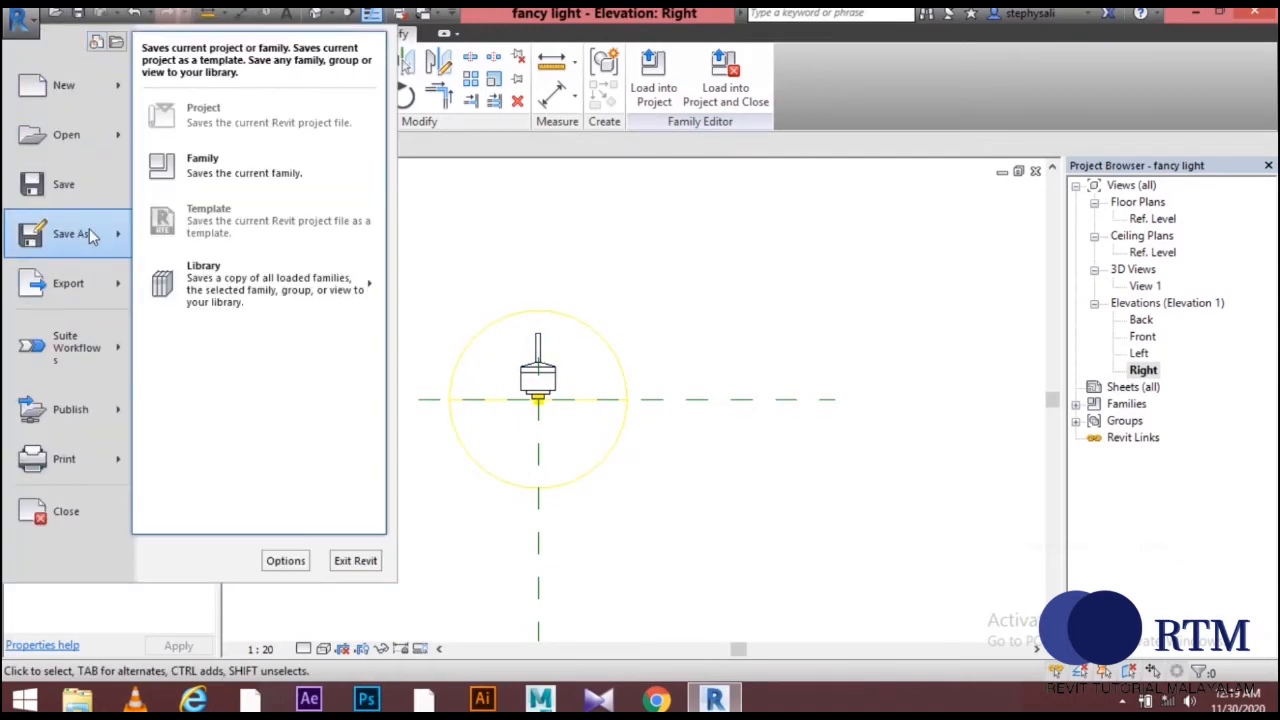
click(222, 170)
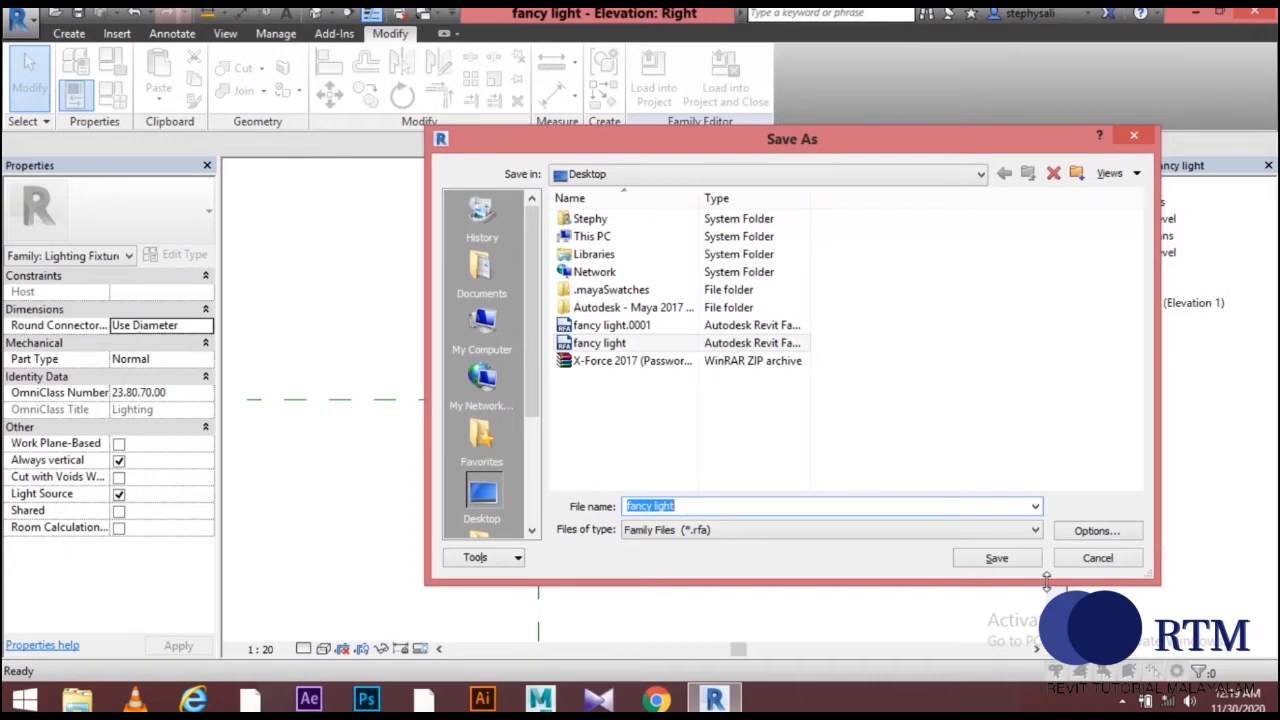
click(1015, 564)
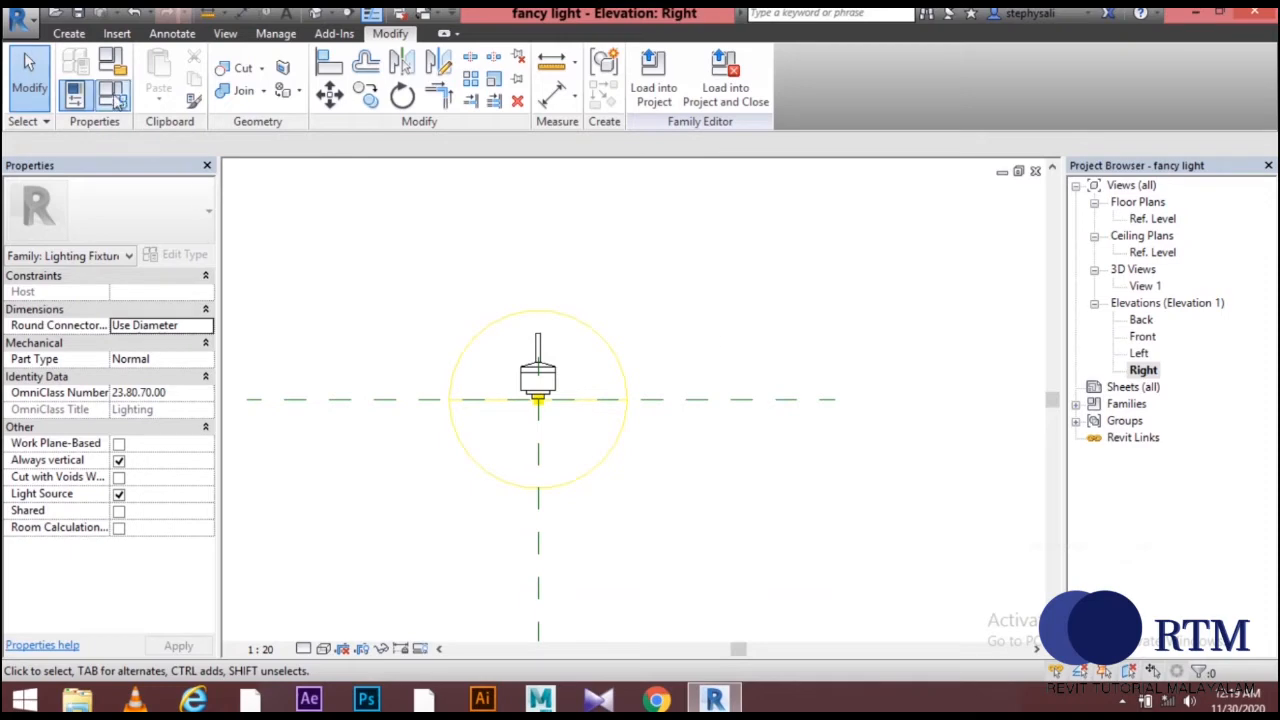
Create a new family from the Metric Lighting Fixture ceiling based template in the English templates folder.
click(20, 18)
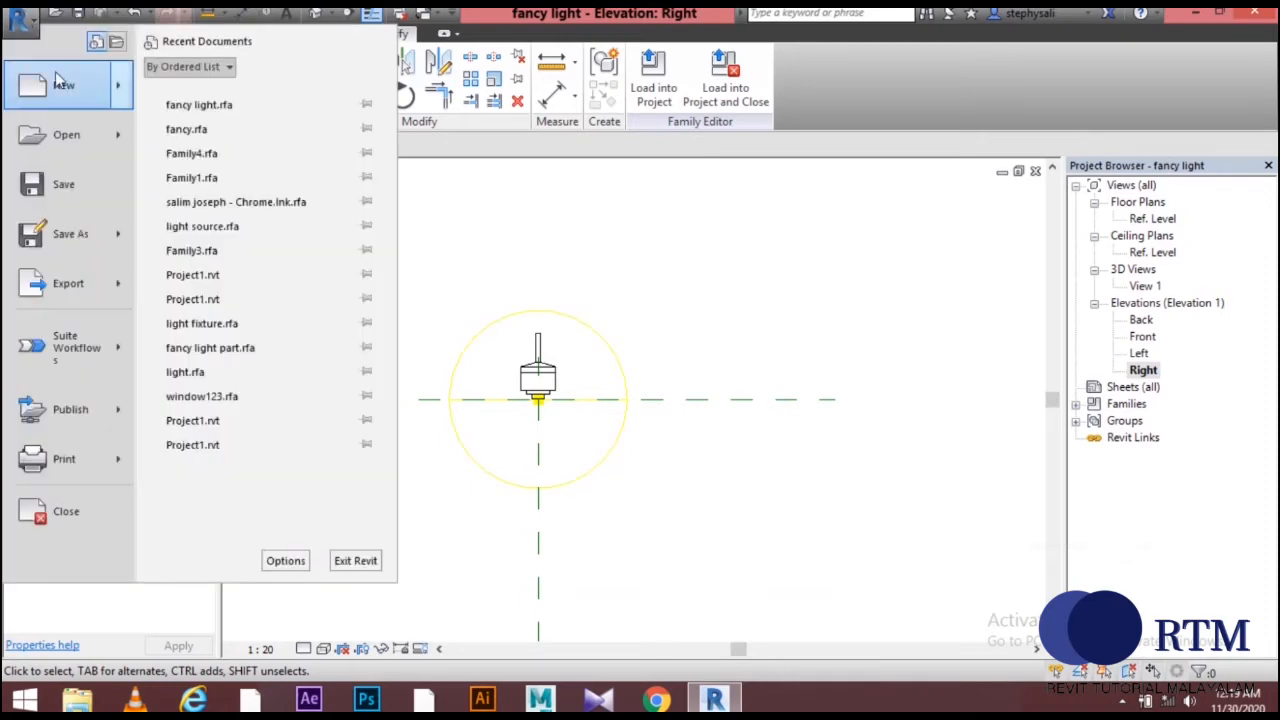
mouse_move(72, 94)
click(247, 164)
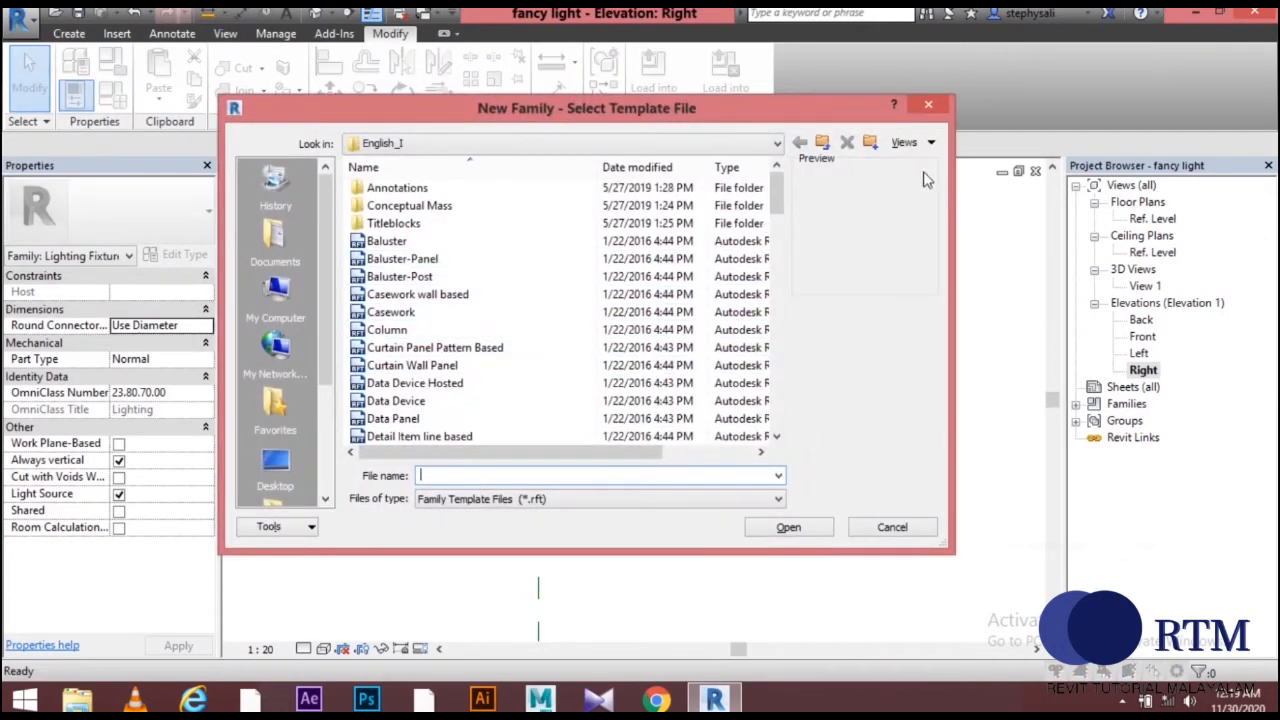
click(822, 143)
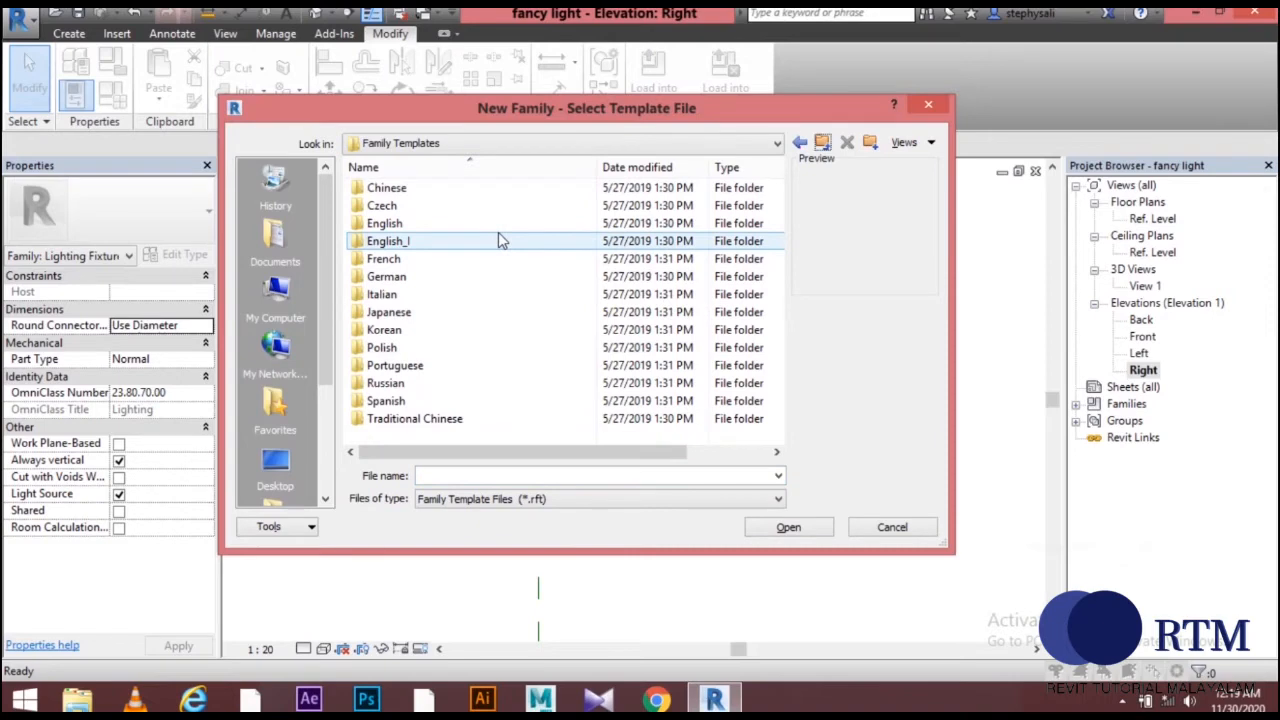
double_click(500, 233)
scroll(510, 318, down, 5)
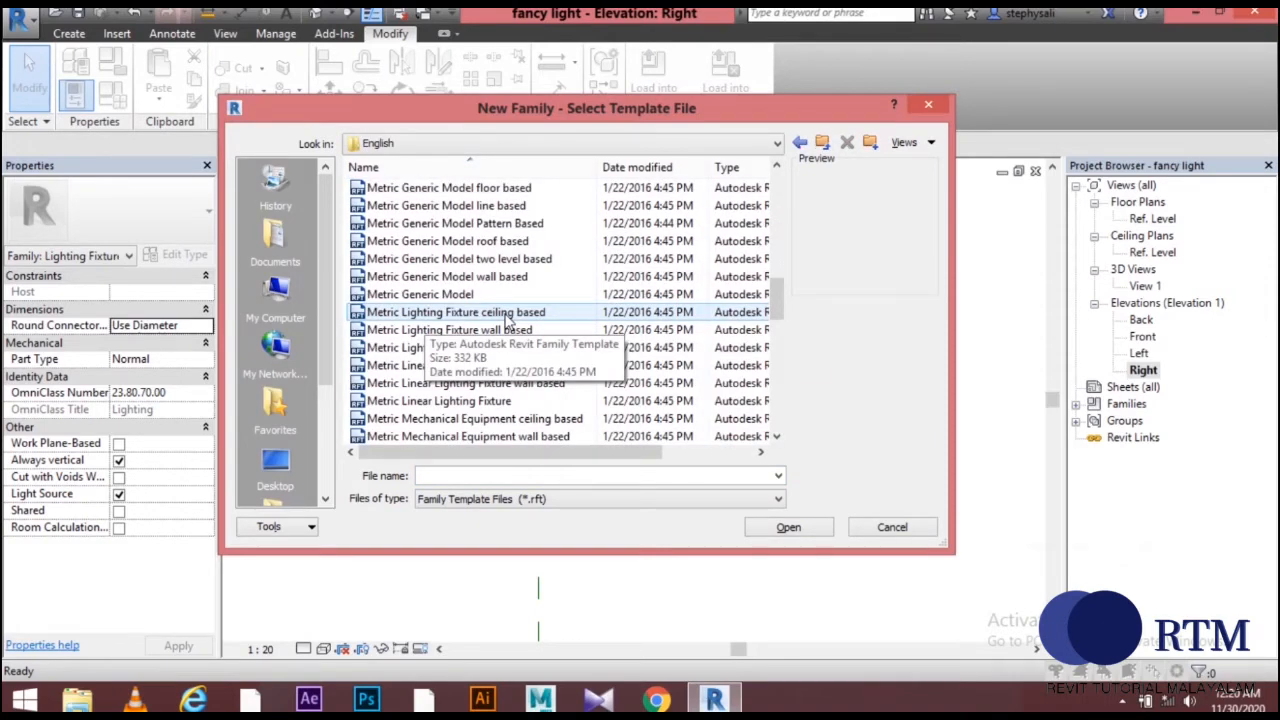
click(508, 313)
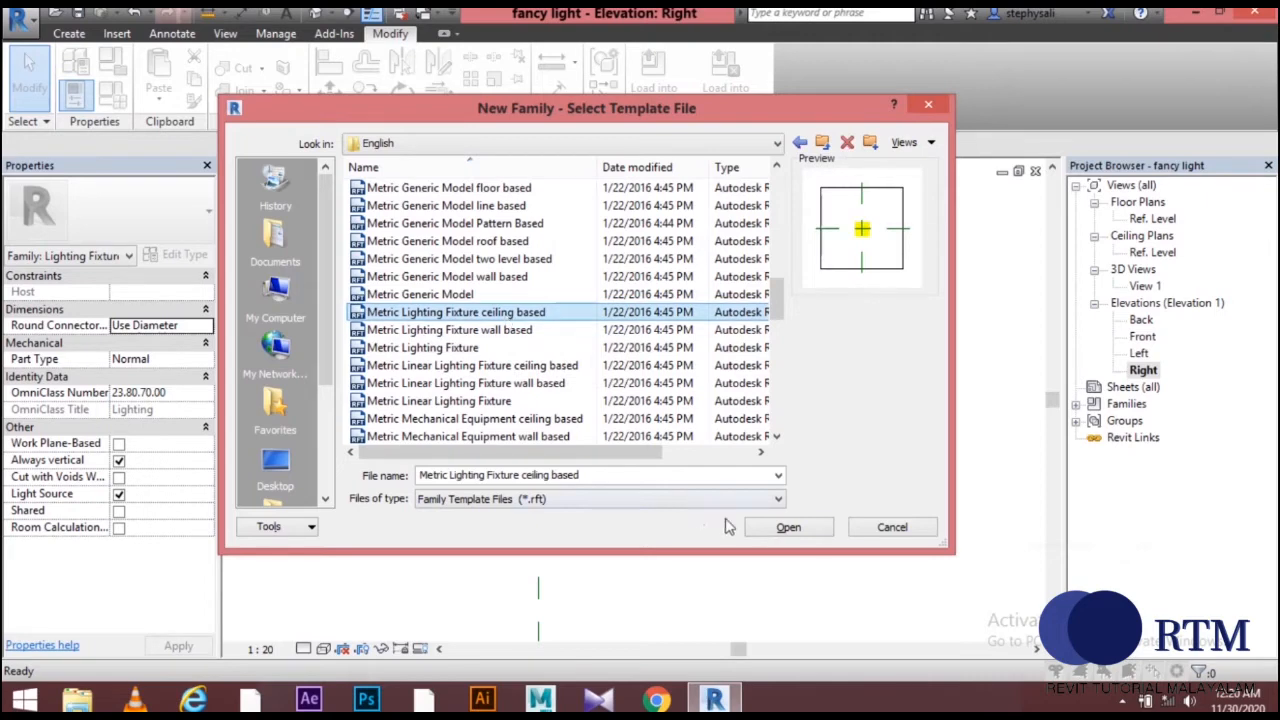
click(781, 530)
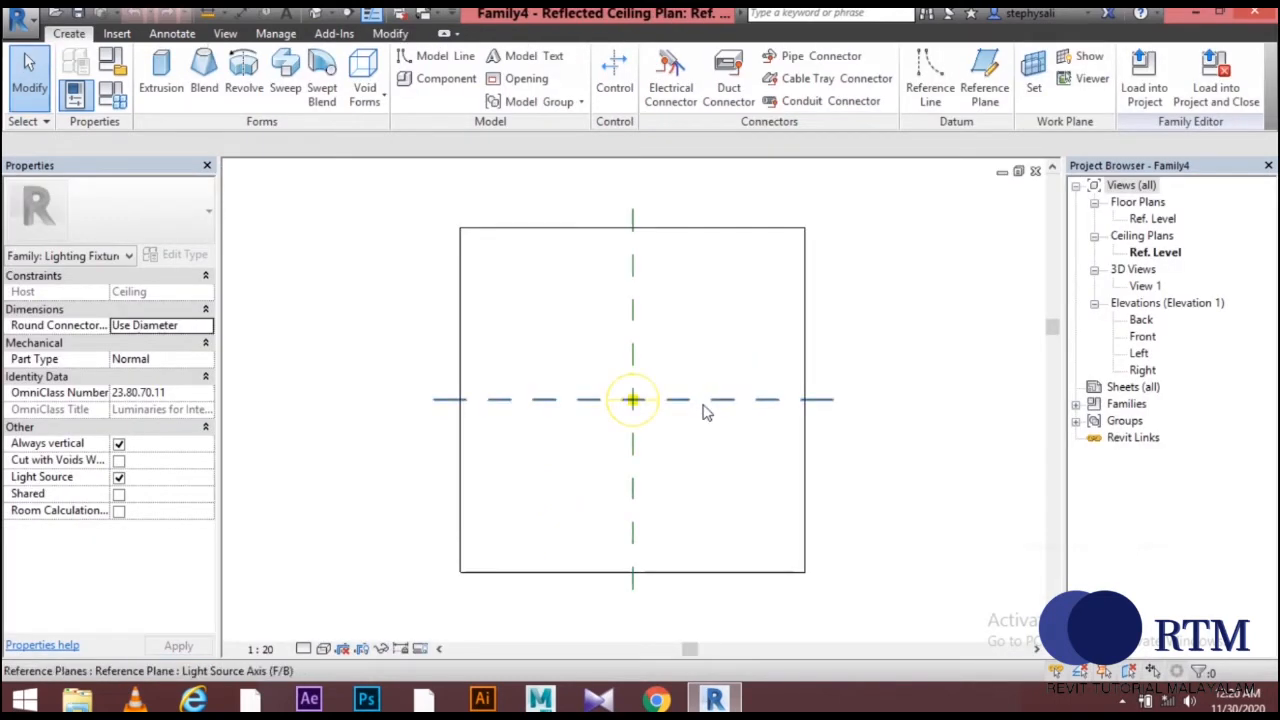
In the Right elevation, move the Light Source Elevation reference plane 1600 mm straight down along the light source axis.
scroll(661, 417, up, 3)
middle_drag(652, 415, 669, 451)
scroll(649, 409, down, 3)
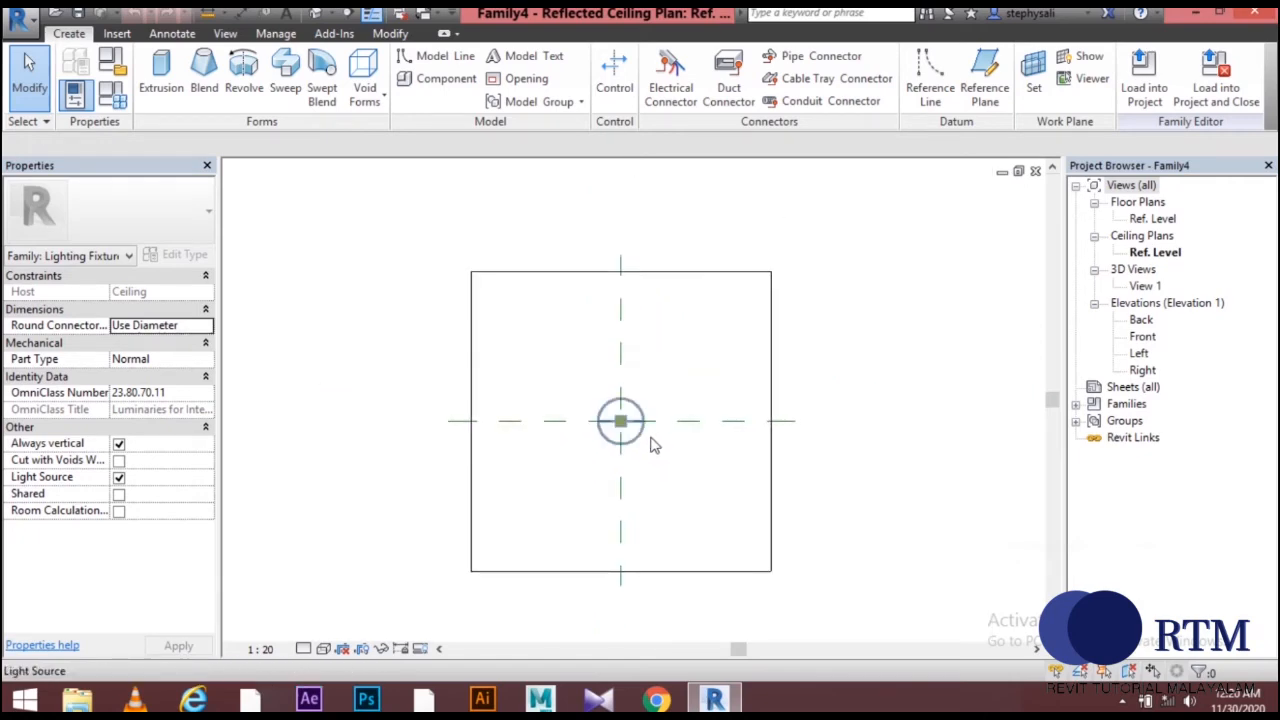
double_click(1142, 370)
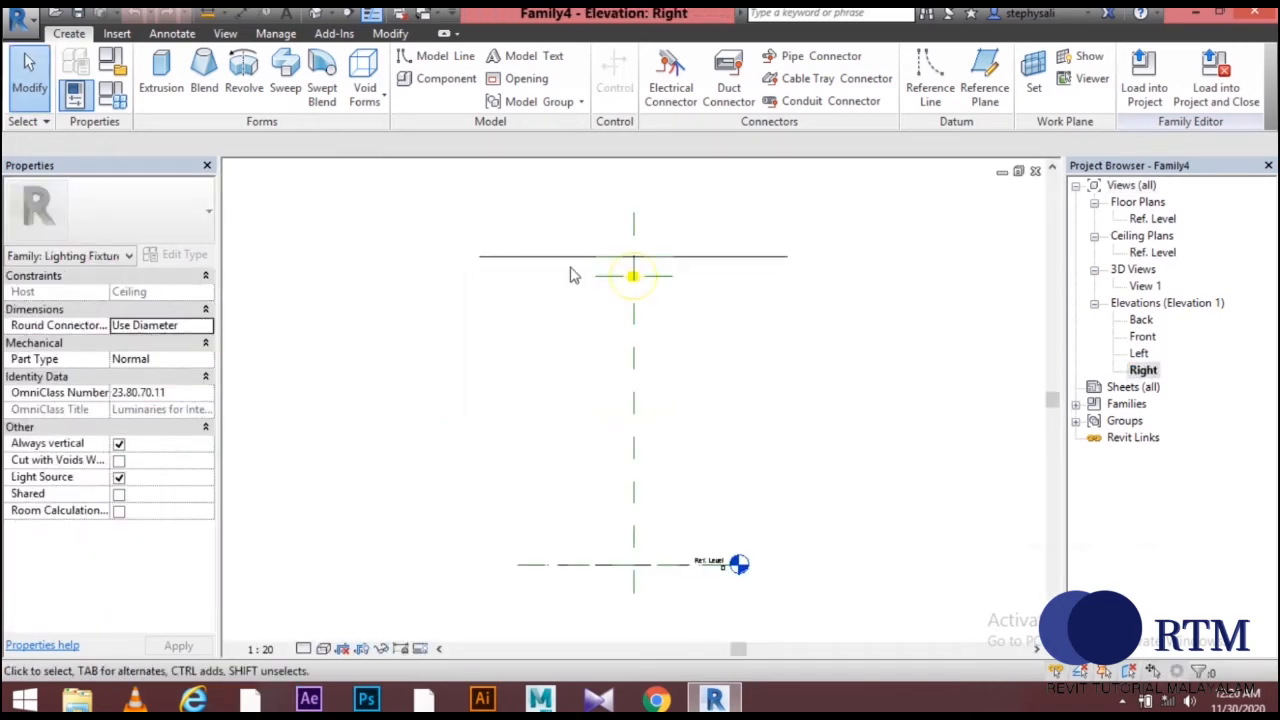
scroll(632, 262, up, 2)
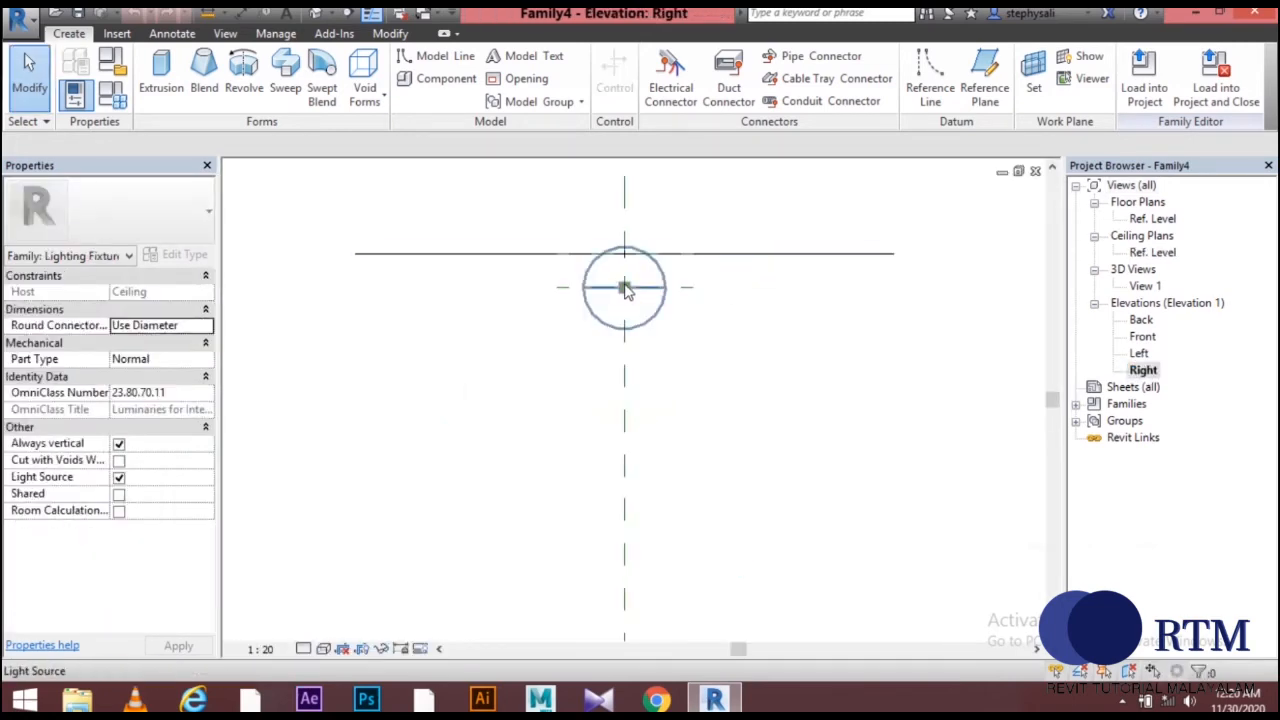
scroll(722, 330, up, 1)
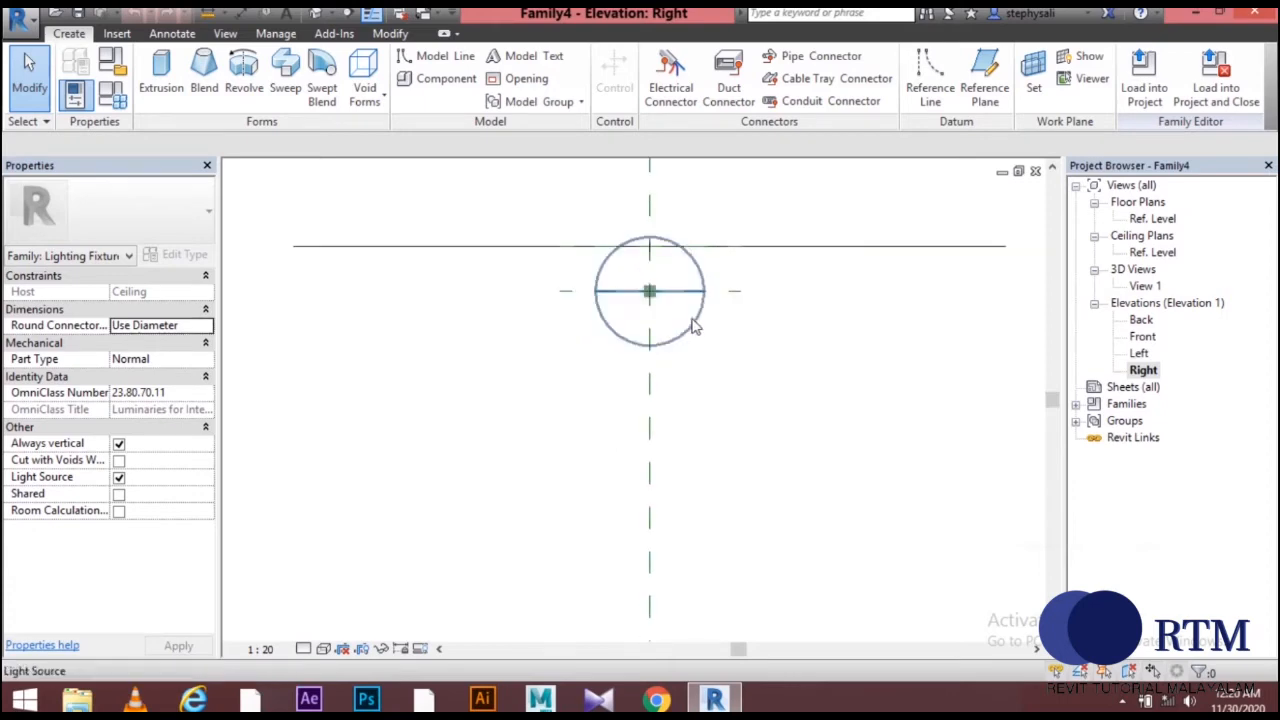
click(648, 291)
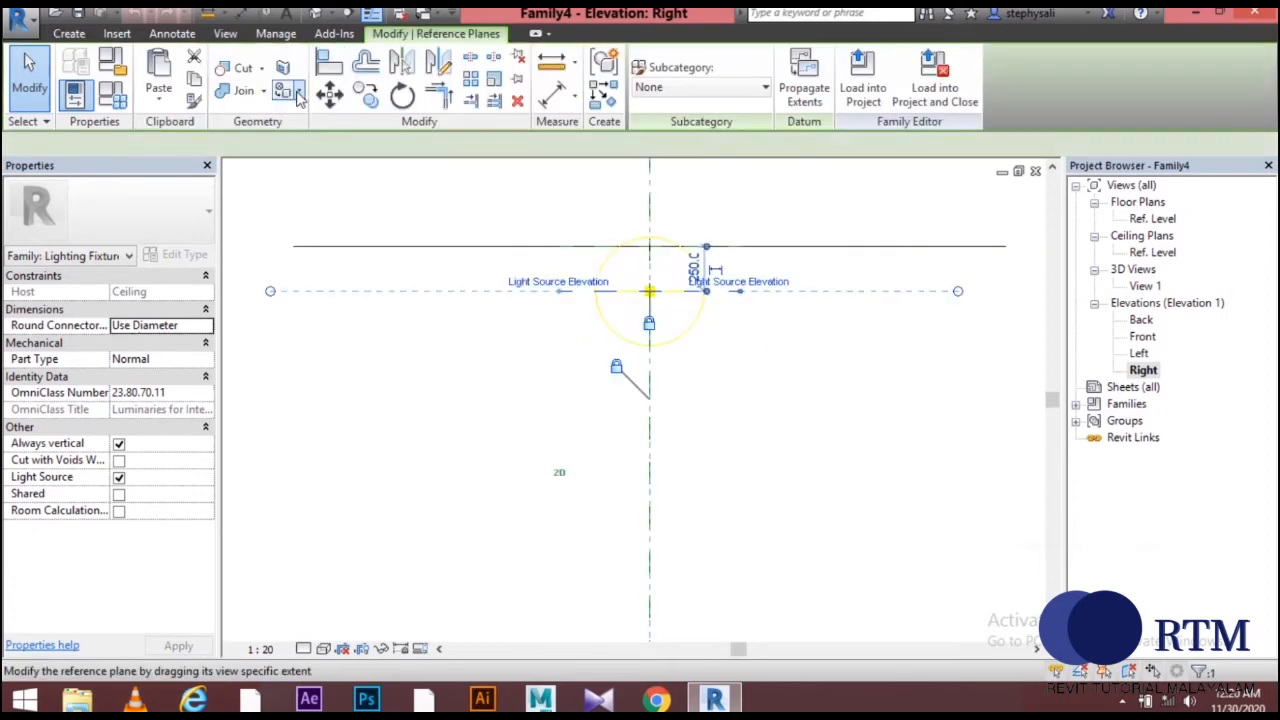
key(m)
key(v)
click(650, 291)
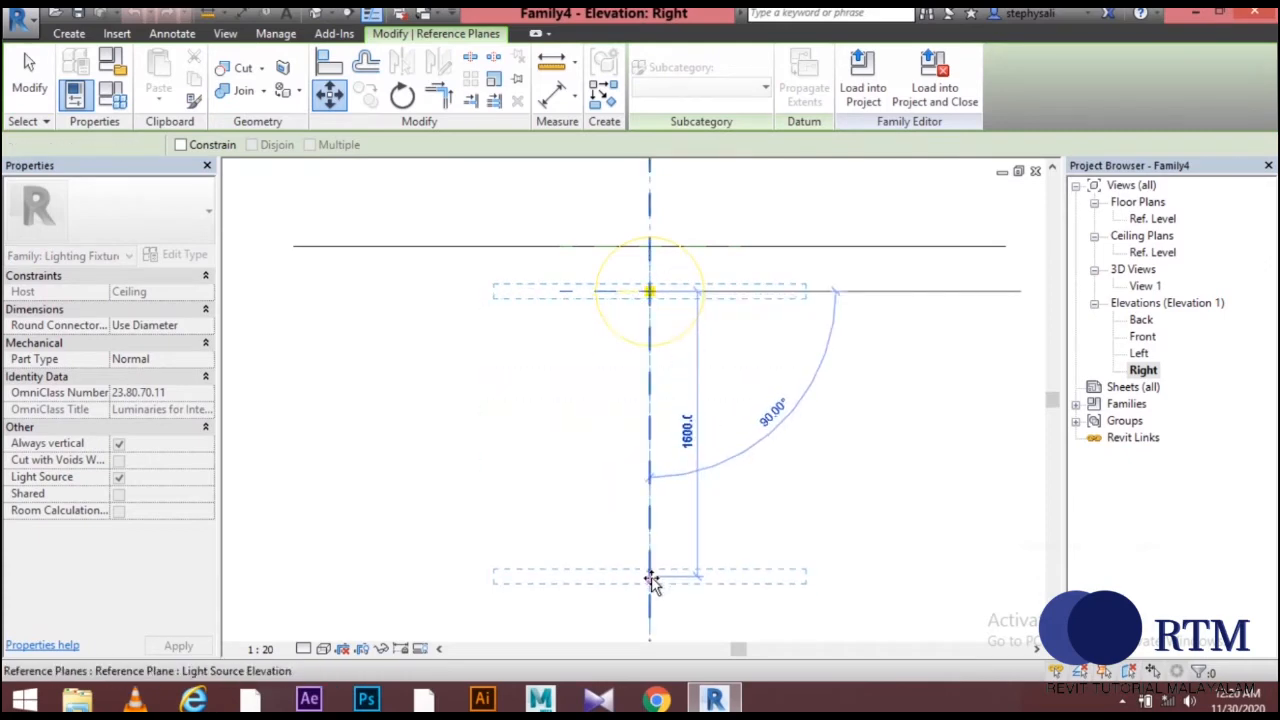
click(651, 578)
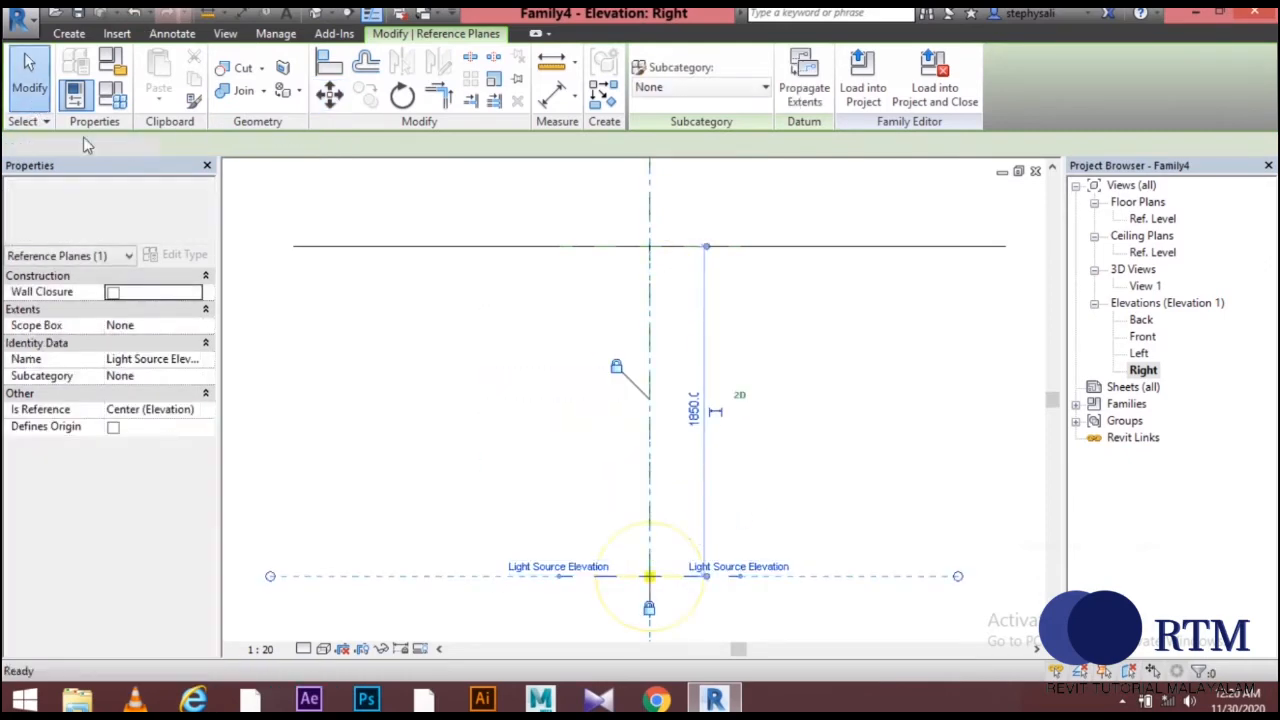
click(30, 85)
Start a revolve and draw its first boundary line 50 mm outward along the ceiling from the light source axis.
middle_drag(605, 391, 605, 397)
scroll(650, 231, up, 1)
middle_drag(666, 335, 670, 403)
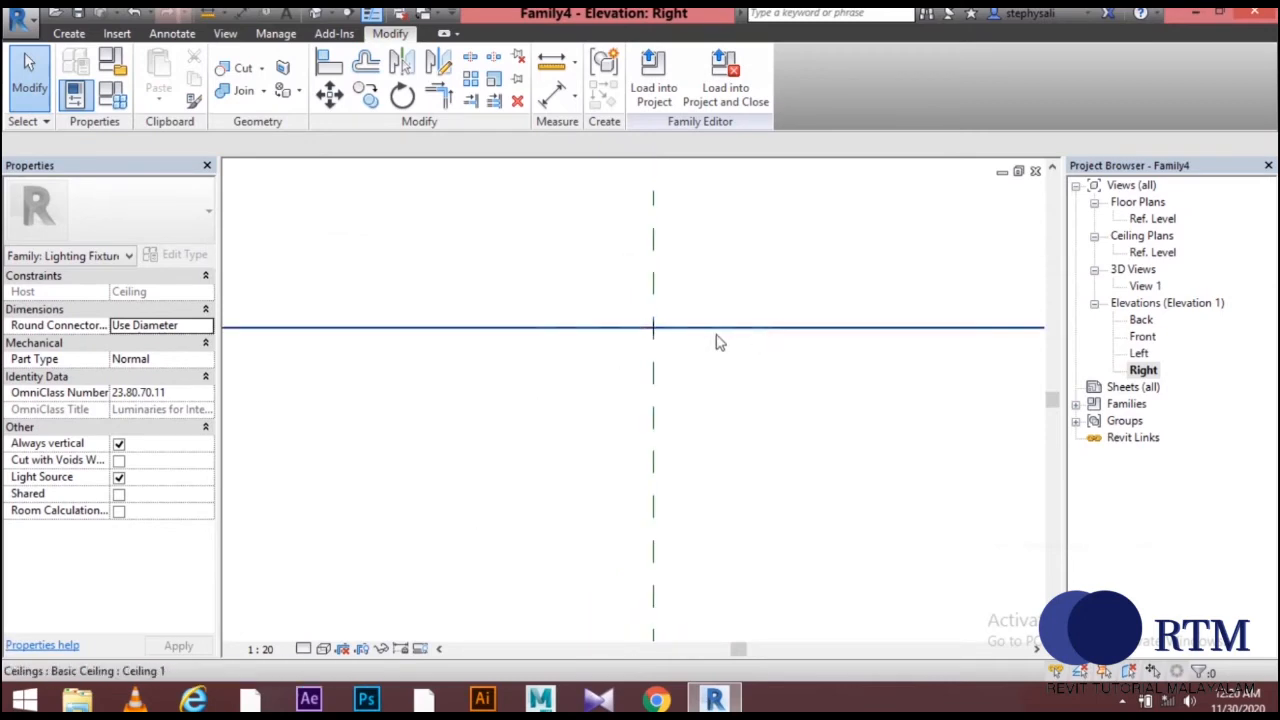
middle_drag(767, 386, 741, 376)
middle_drag(423, 378, 458, 375)
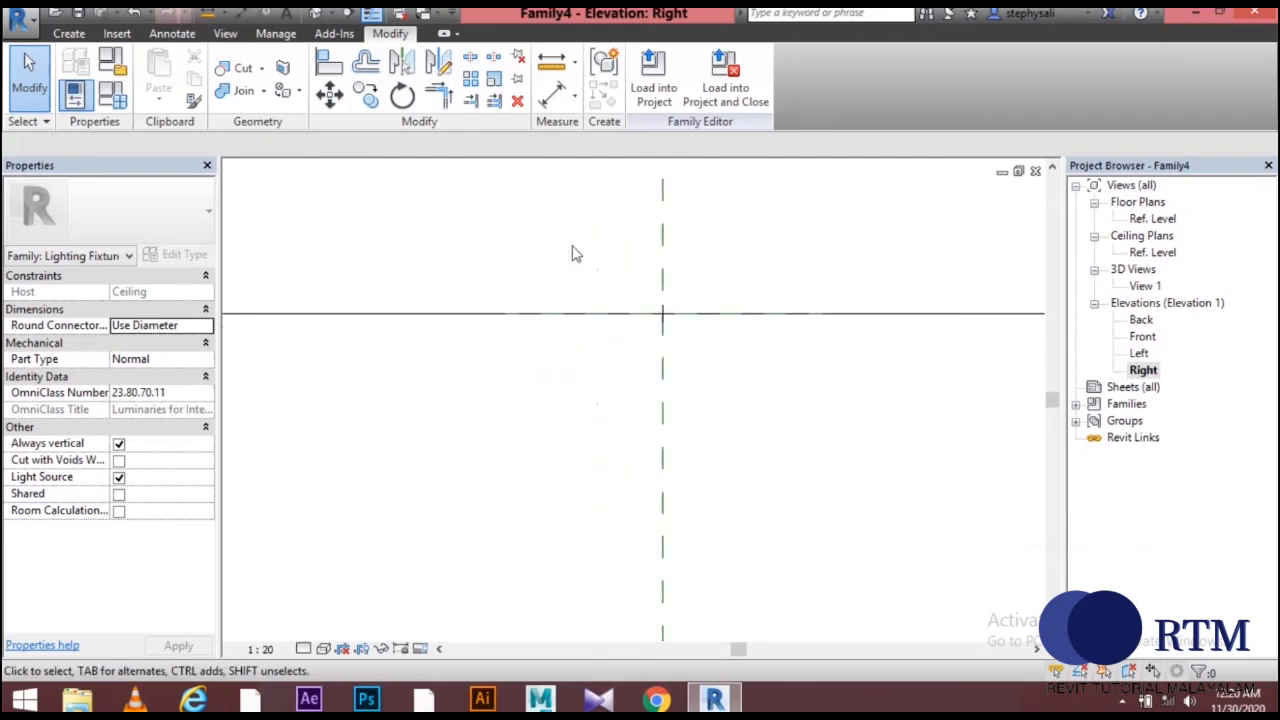
click(69, 33)
click(244, 75)
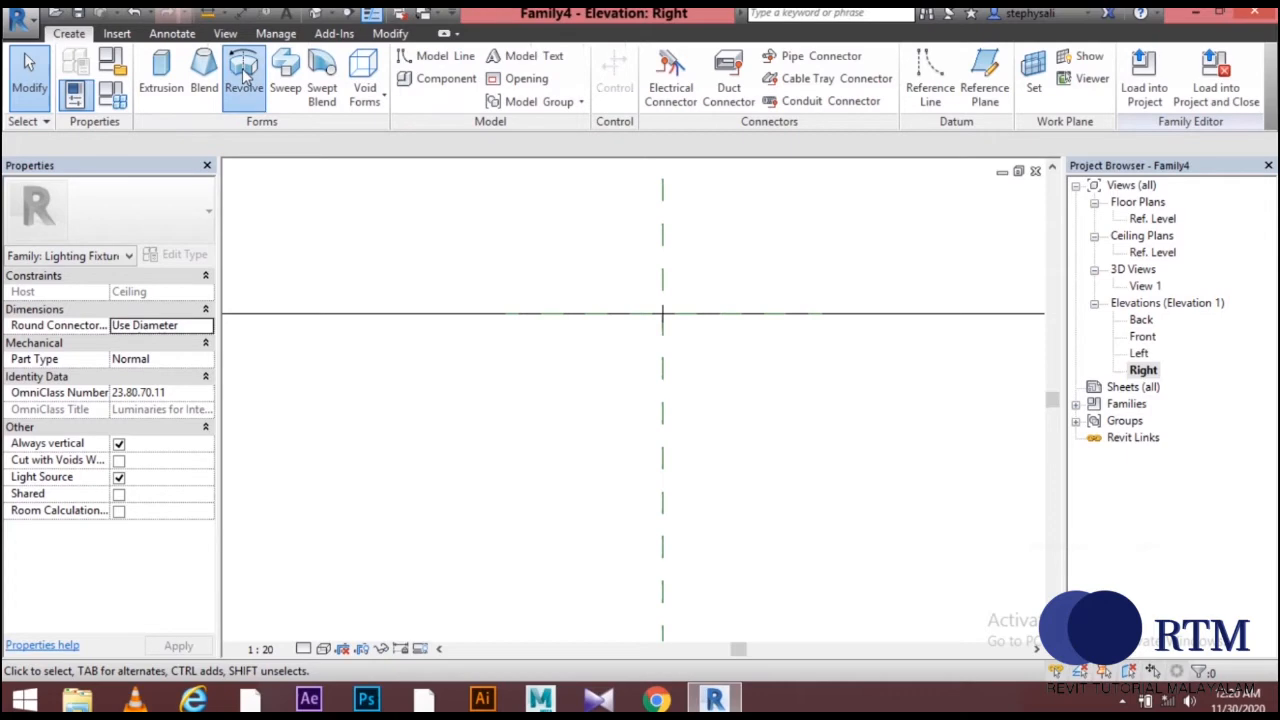
click(783, 60)
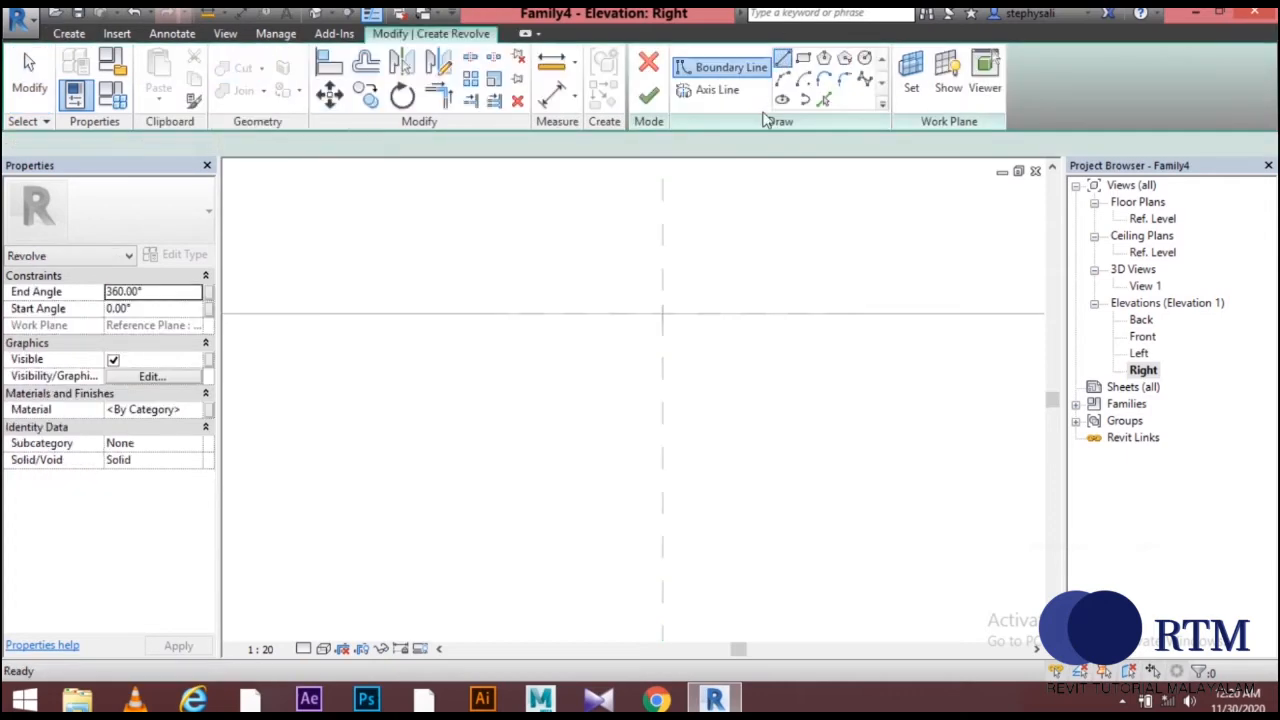
click(662, 314)
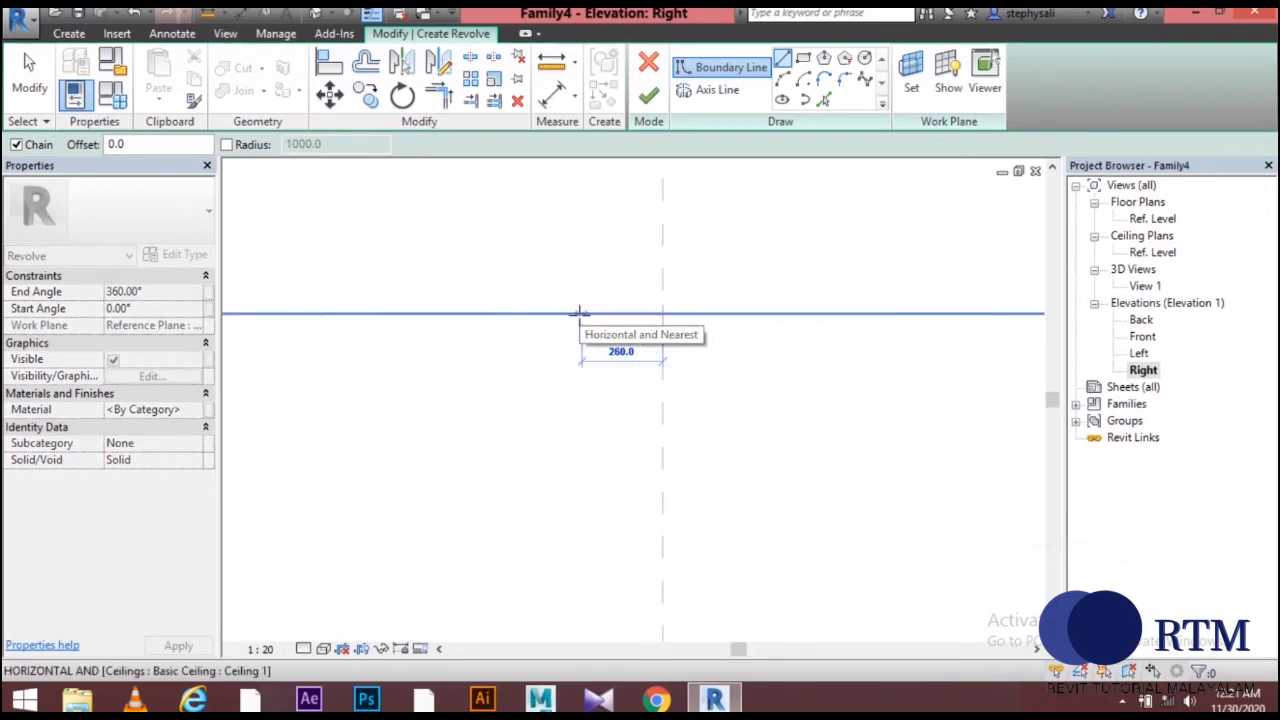
text(50)
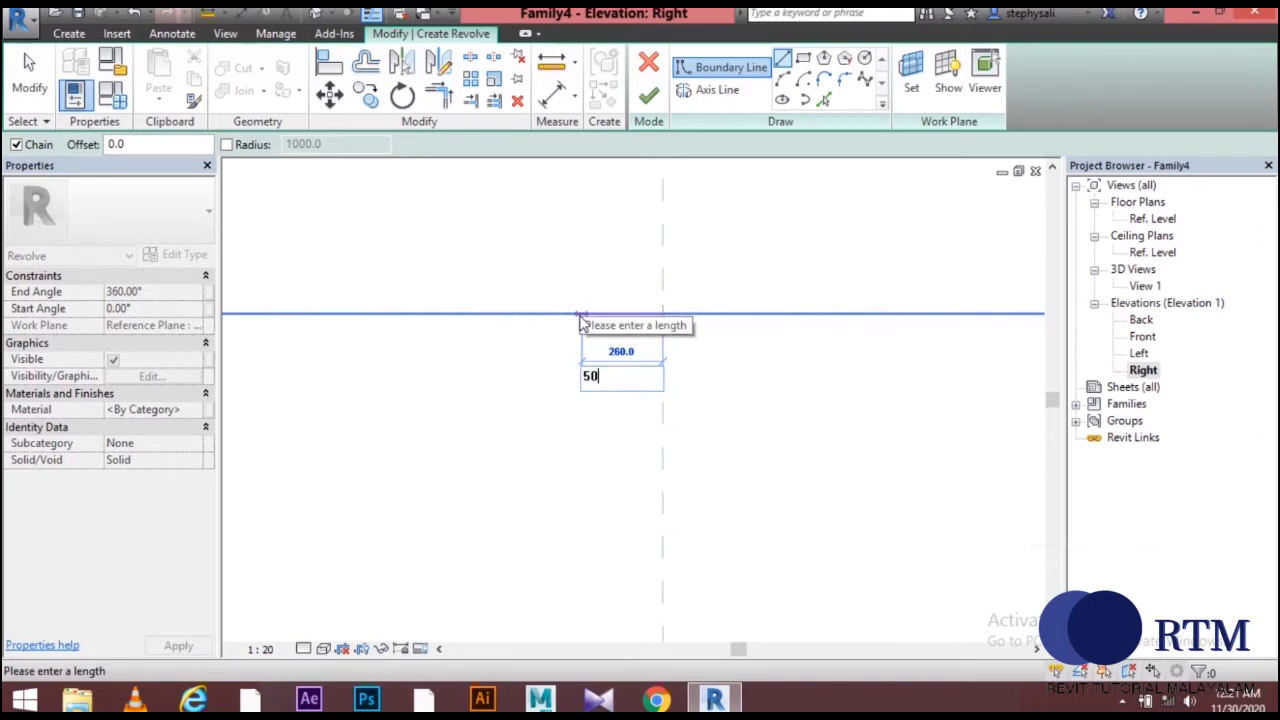
key(Return)
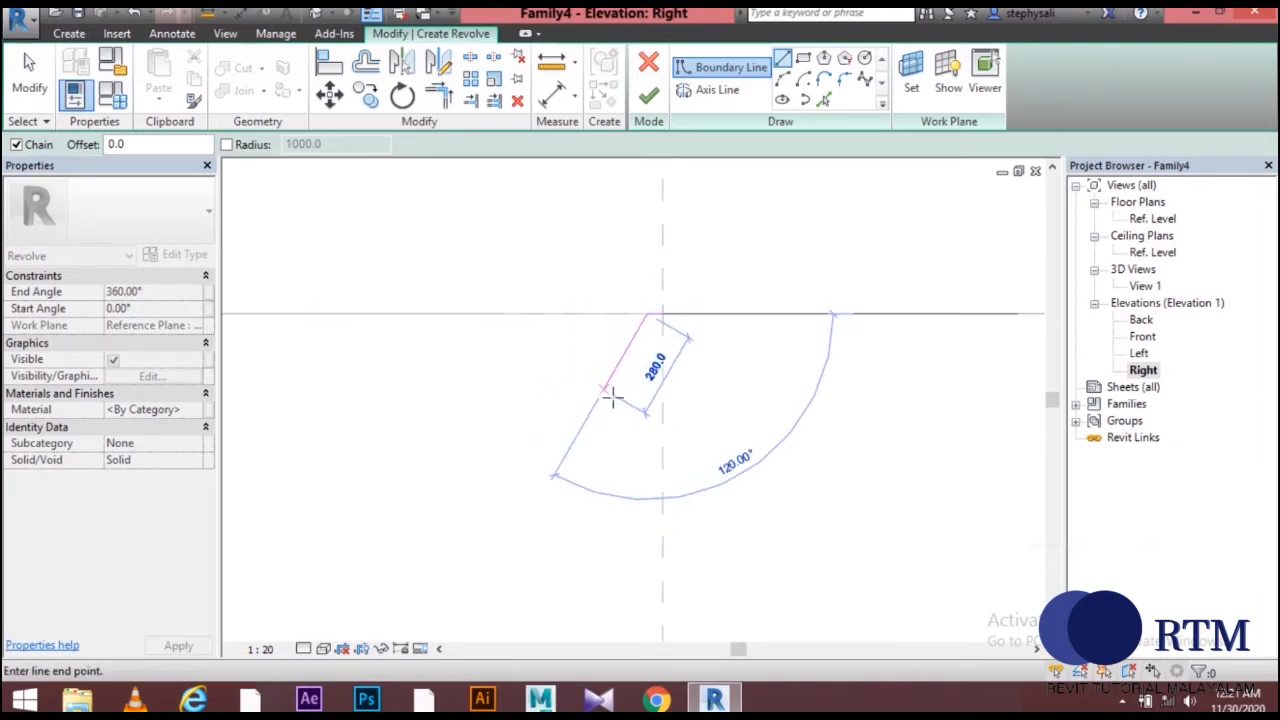
Continue the revolve boundary 30 mm straight down and 30 mm horizontally back toward the light source axis.
scroll(631, 350, up, 4)
scroll(650, 308, up, 4)
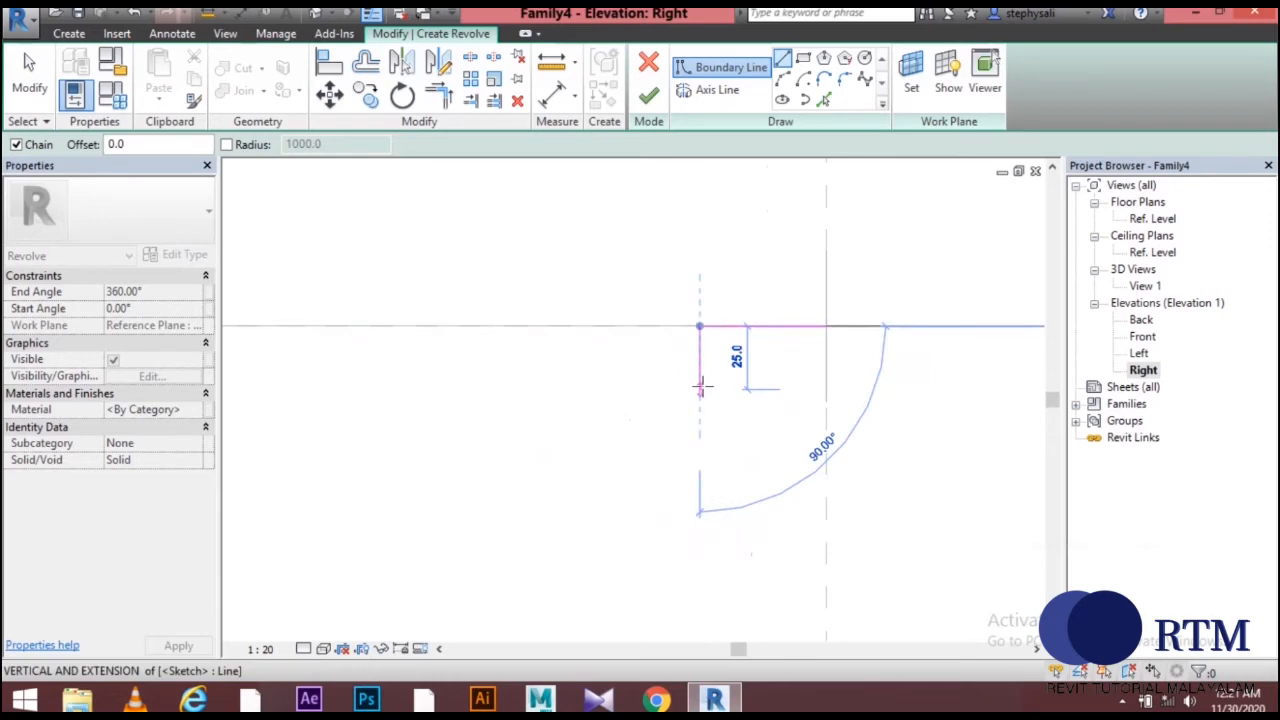
text(30)
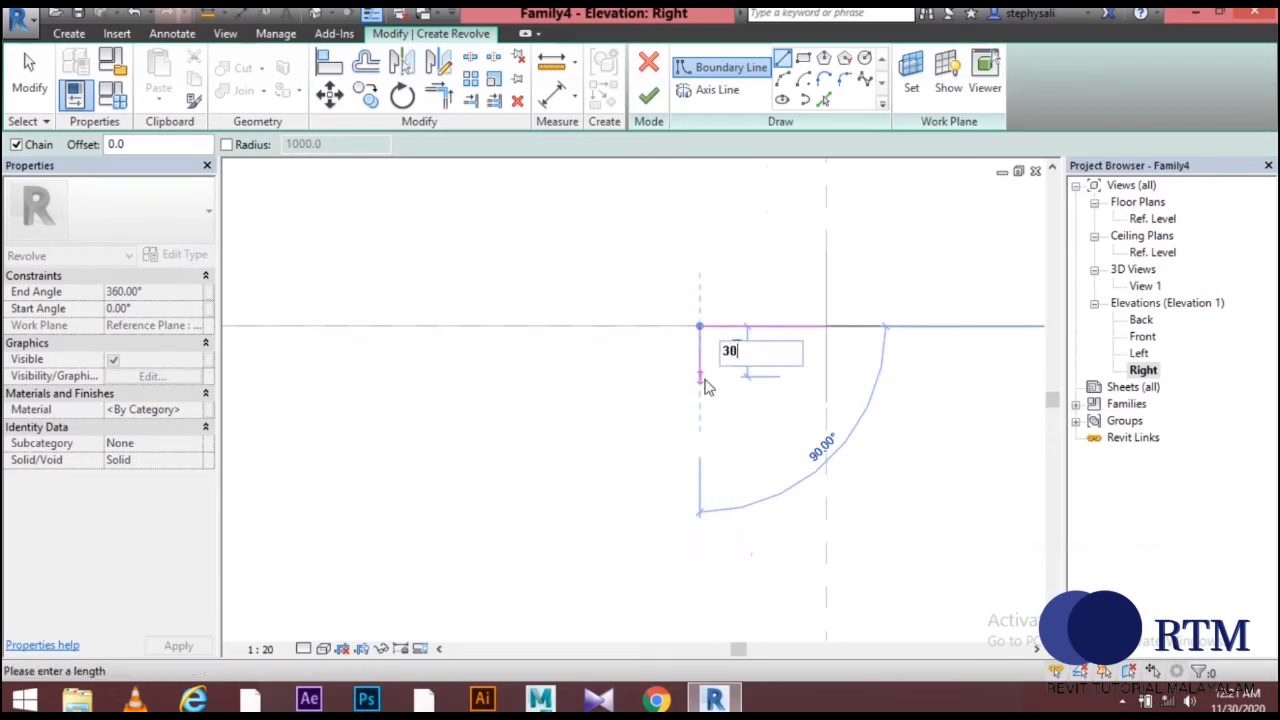
key(Return)
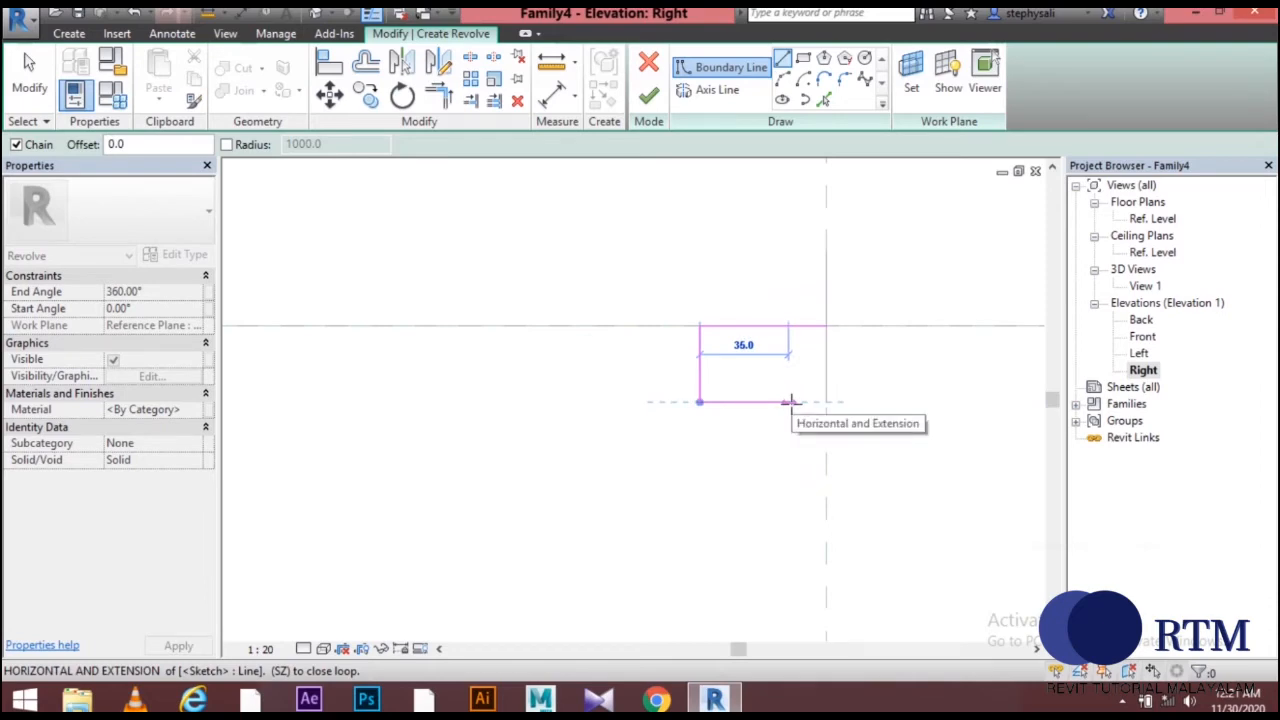
text(30)
key(Return)
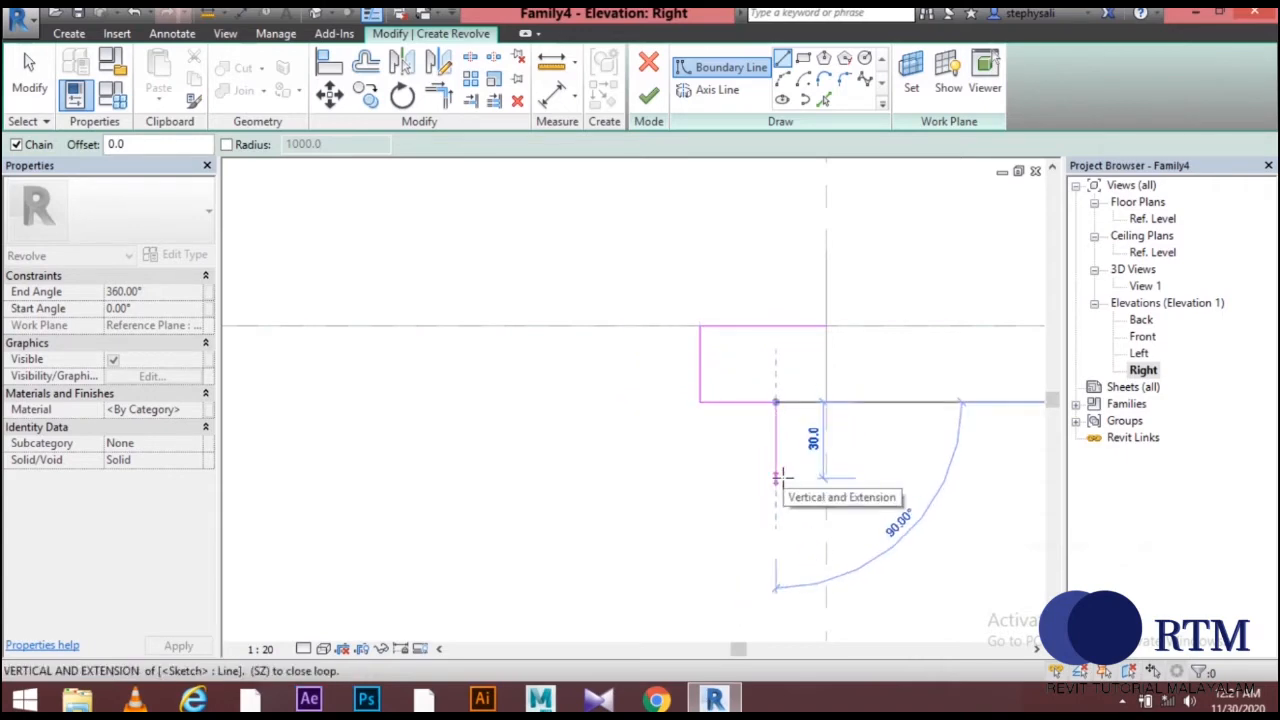
Continue the revolve boundary 100 mm straight down, then 400 mm horizontally outward from the light source axis.
text(100)
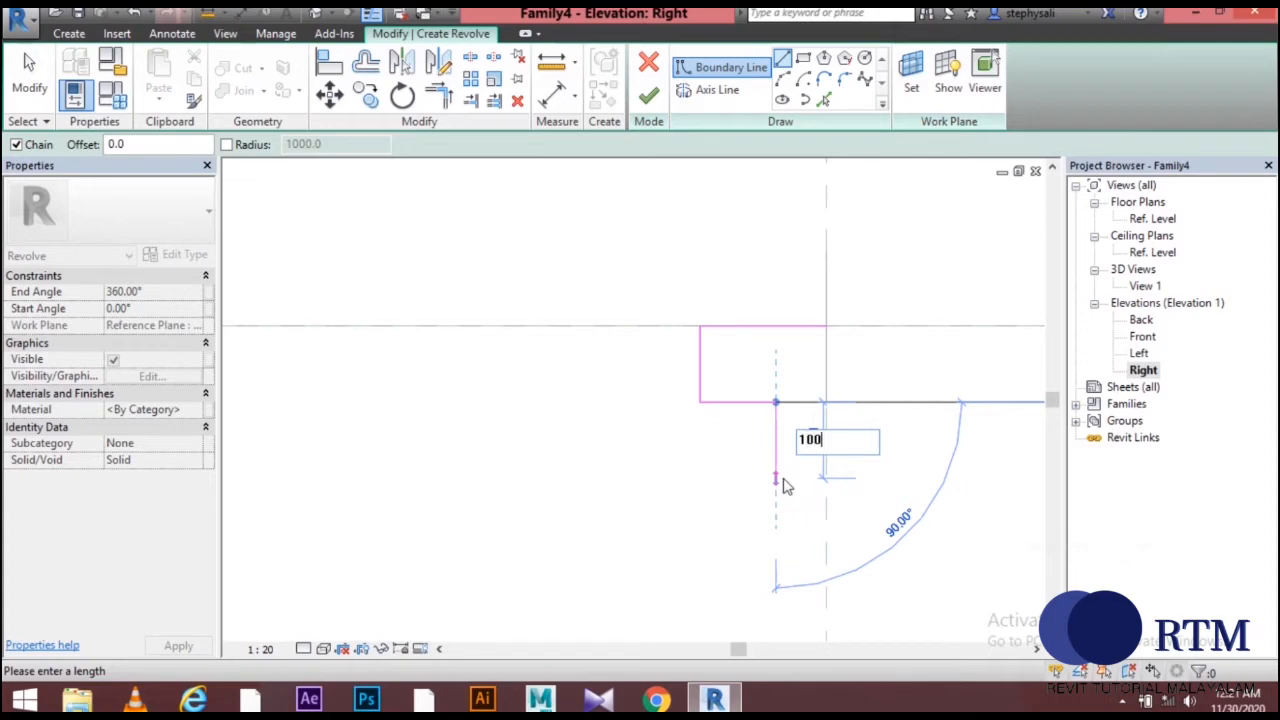
key(Return)
scroll(580, 455, down, 2)
scroll(563, 541, down, 2)
middle_drag(564, 545, 683, 387)
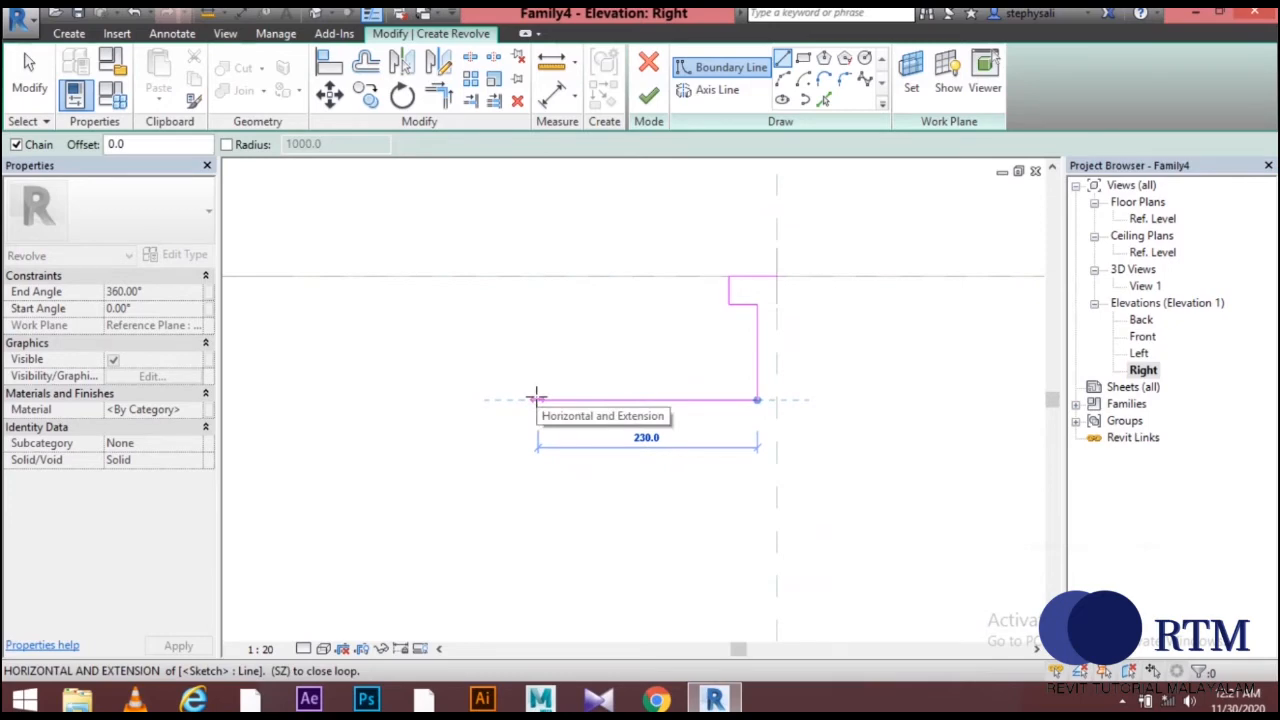
text(400)
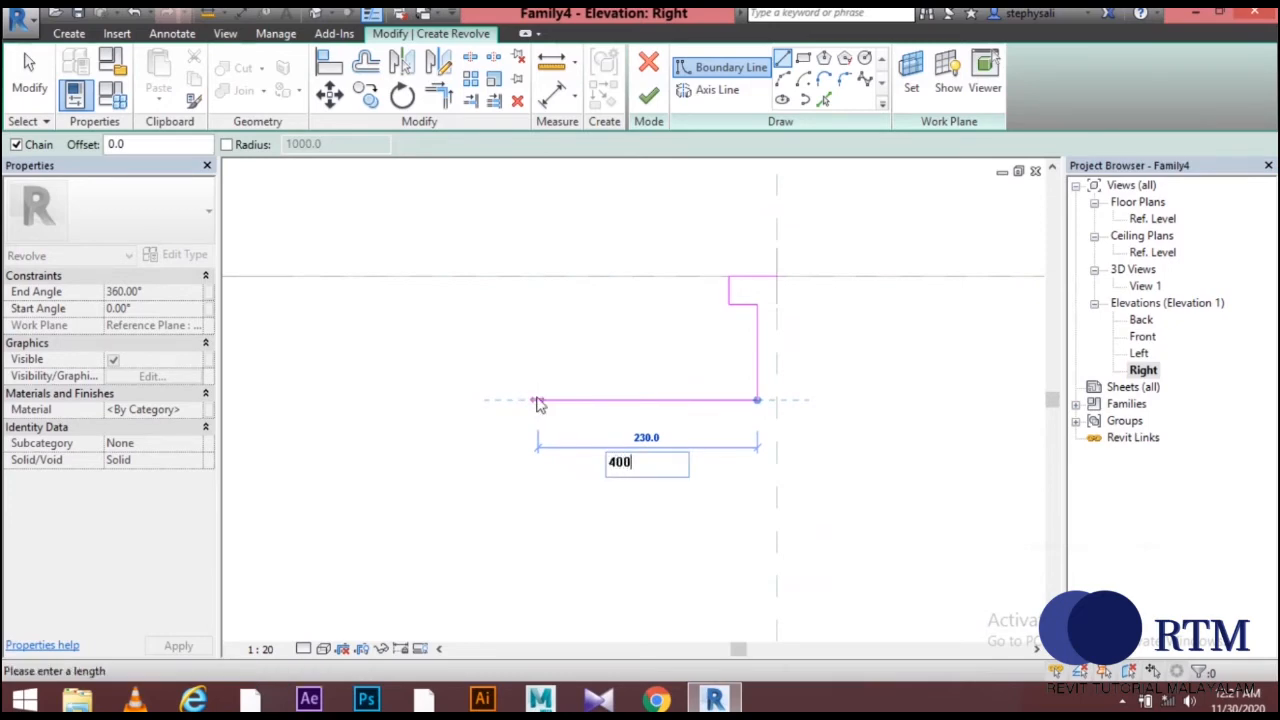
key(Return)
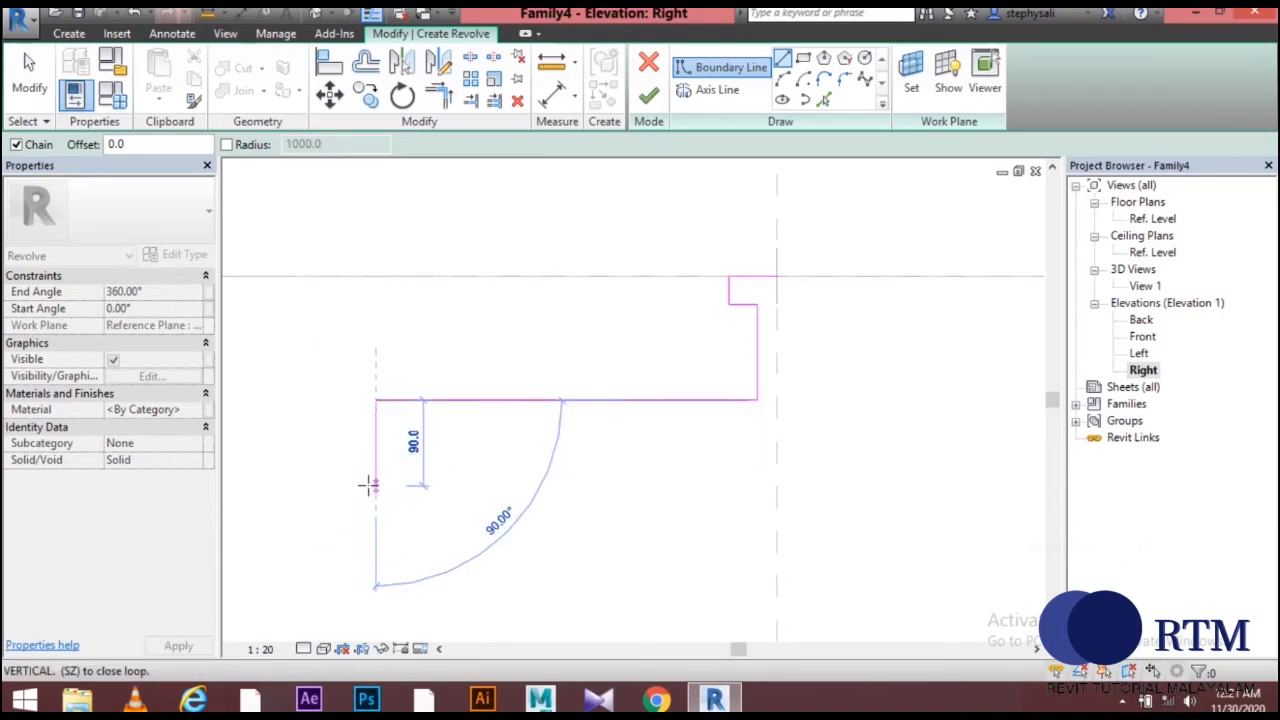
Form the large disc's edge with a 30 mm downward boundary line and a 400 mm line back toward the axis.
text(30)
key(Return)
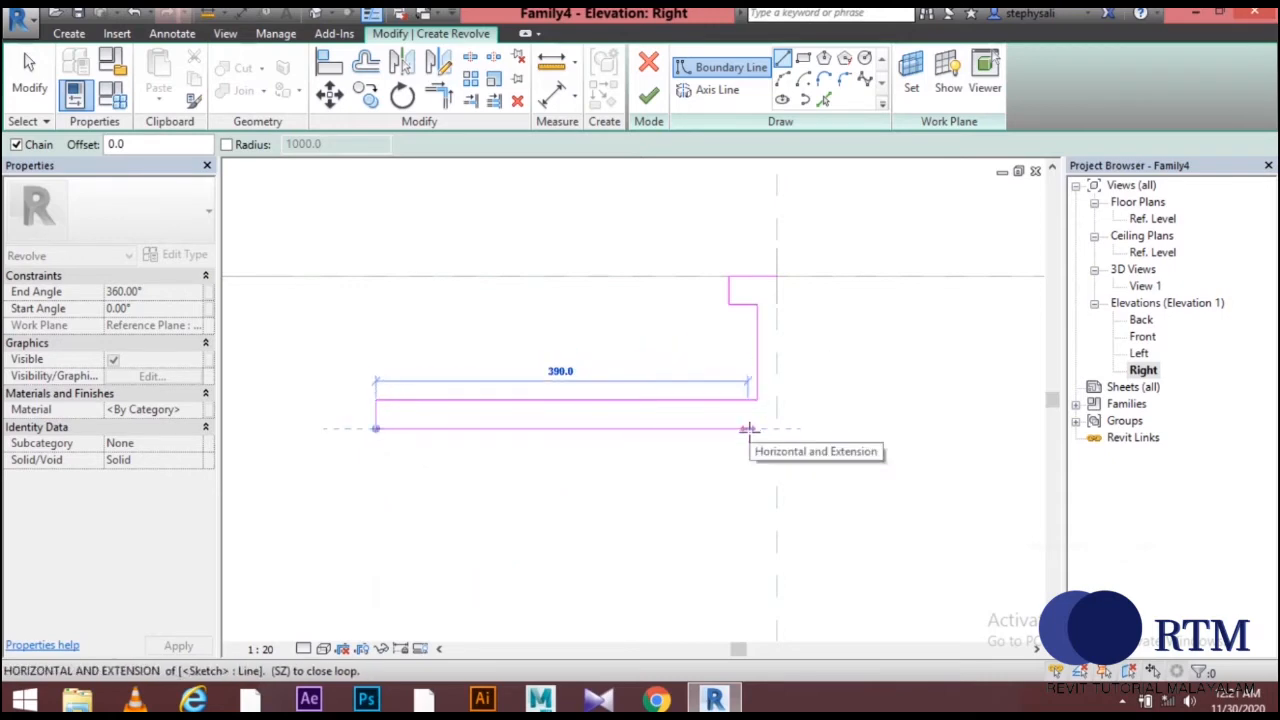
text(400)
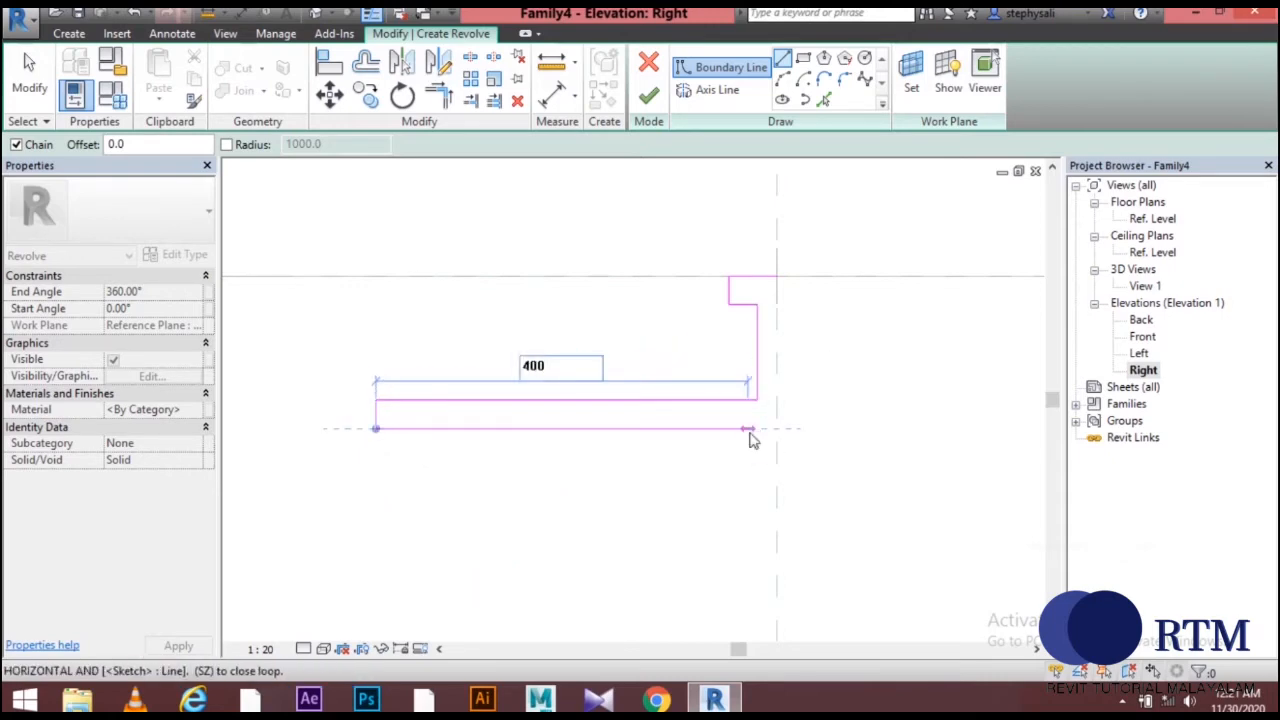
key(Return)
Extend the stem boundary 300 mm down from the large disc, then 200 mm horizontally outward for the middle disc.
middle_drag(771, 528, 780, 322)
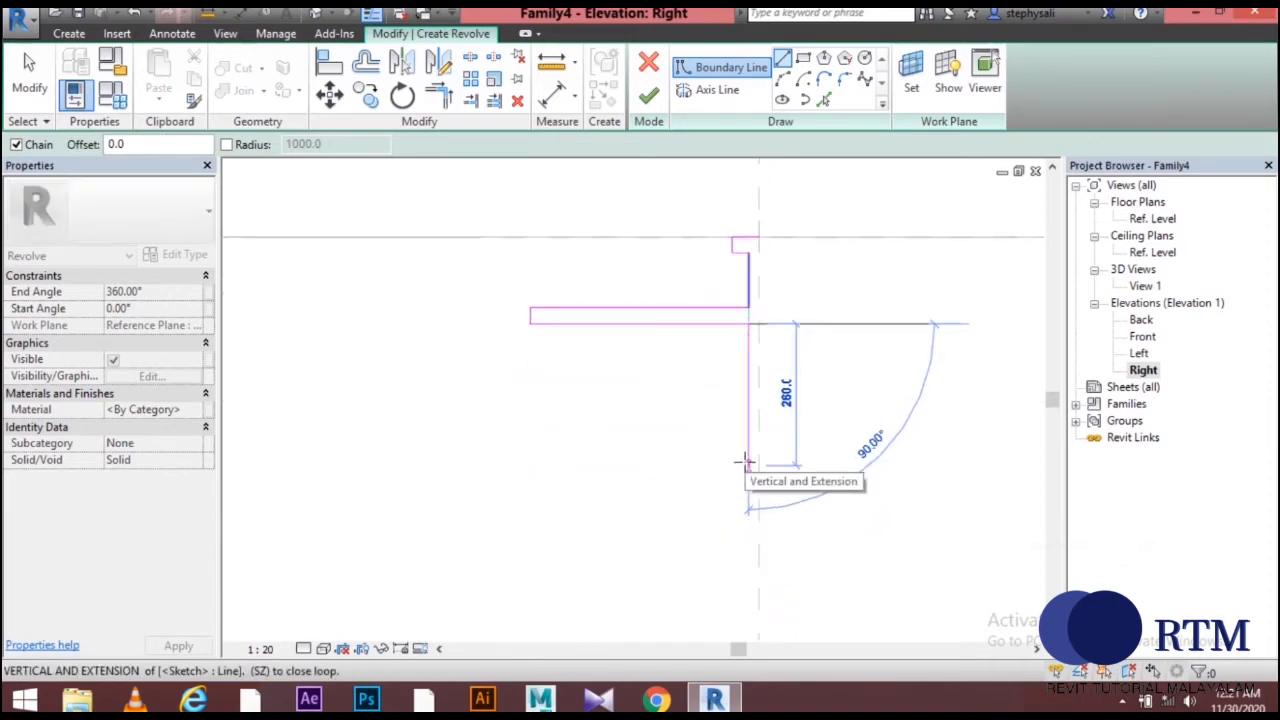
text(20)
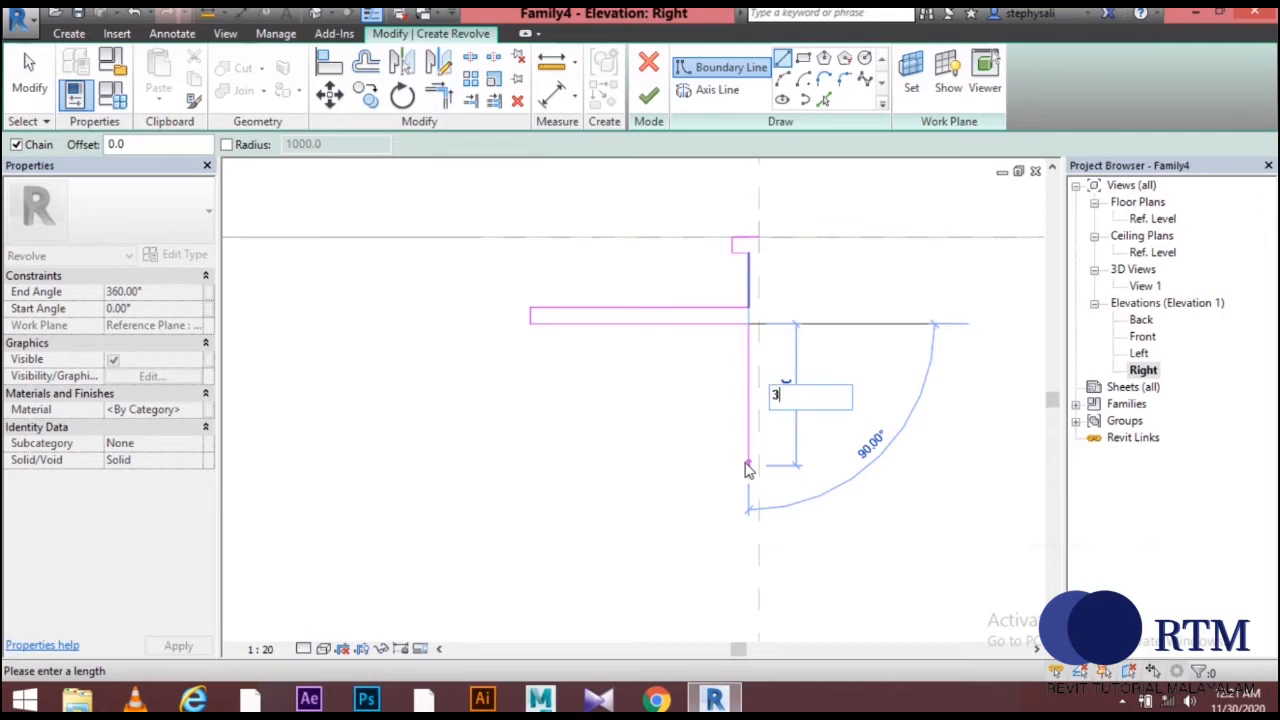
key(Return)
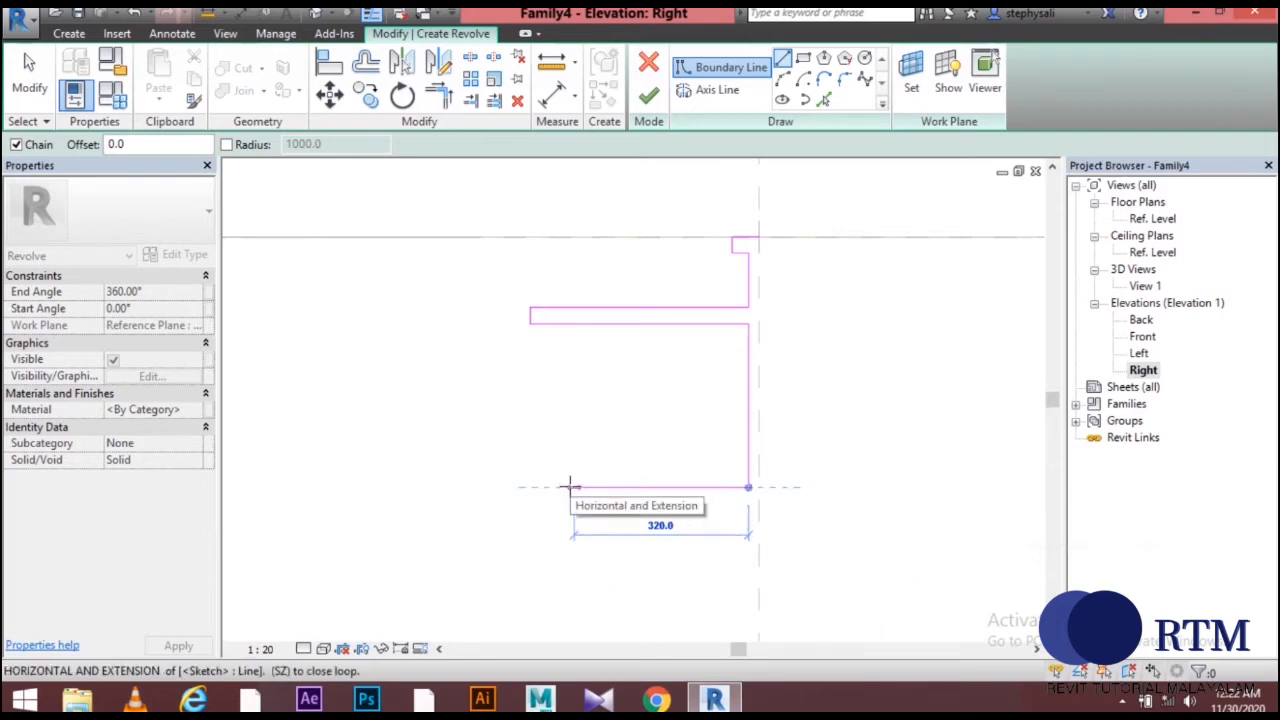
text(200)
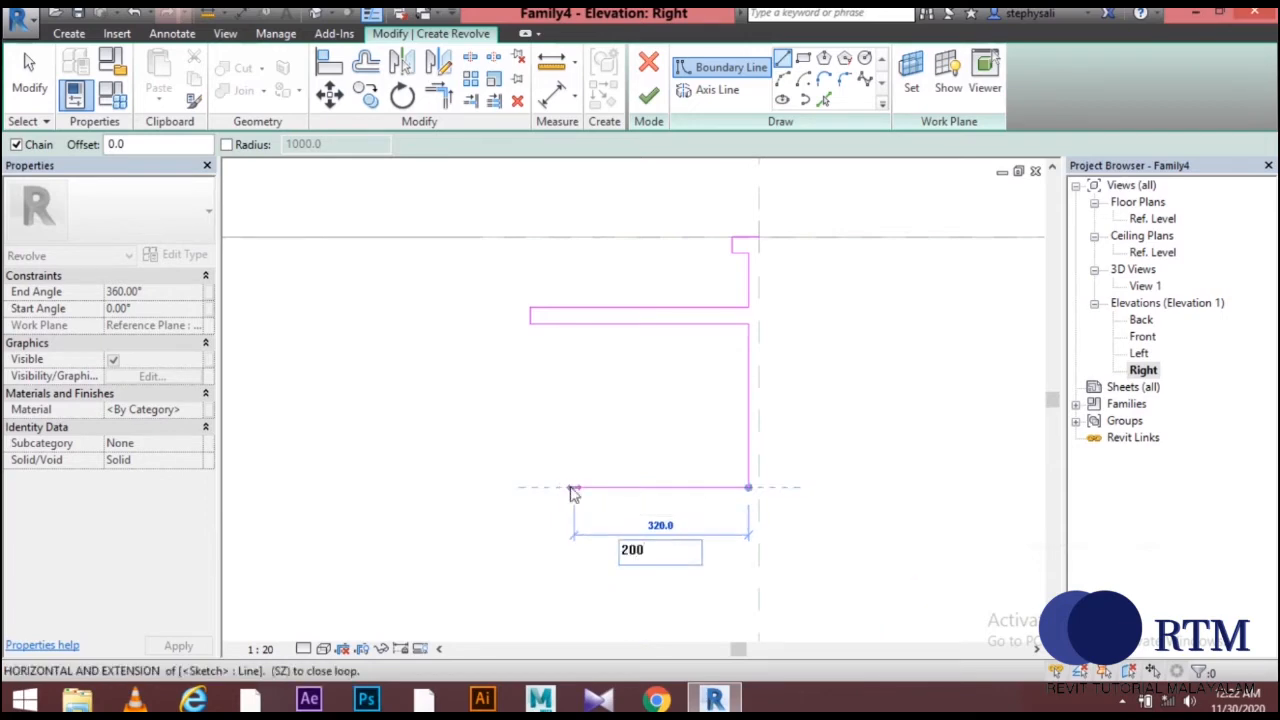
key(Return)
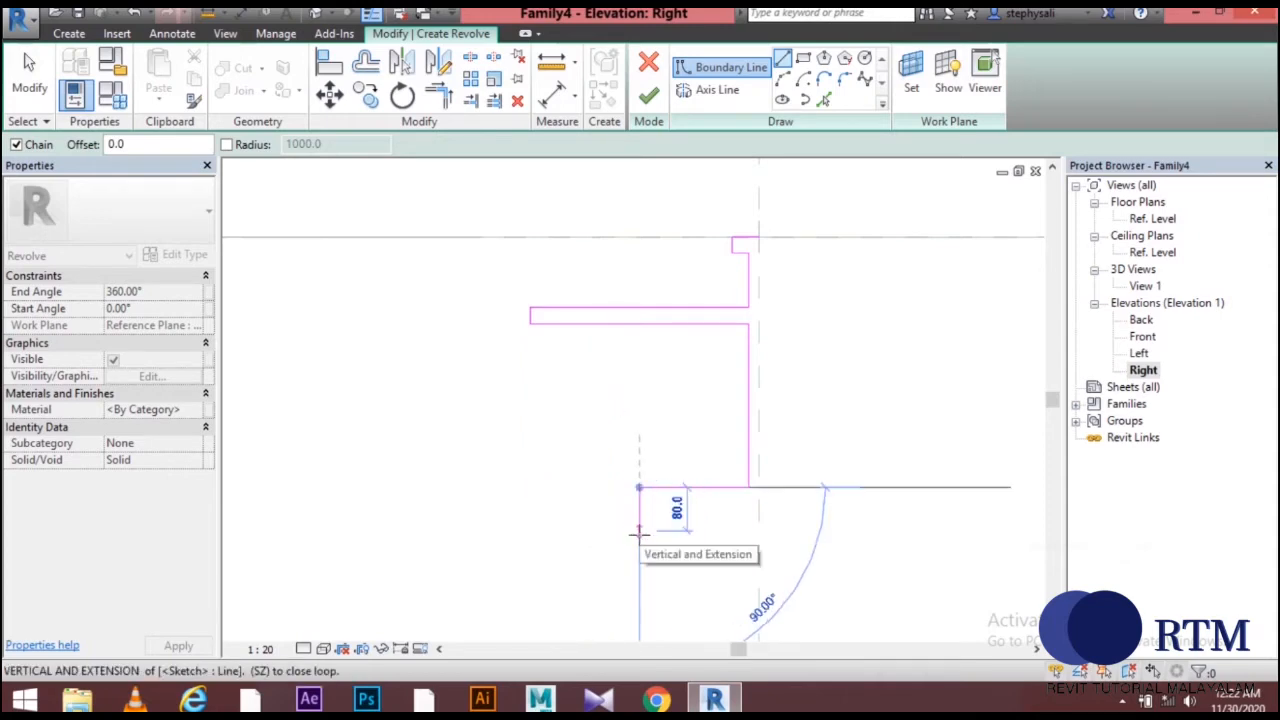
Form the middle disc's edge with a 30 mm downward line and a 200 mm line back toward the stem.
text(30)
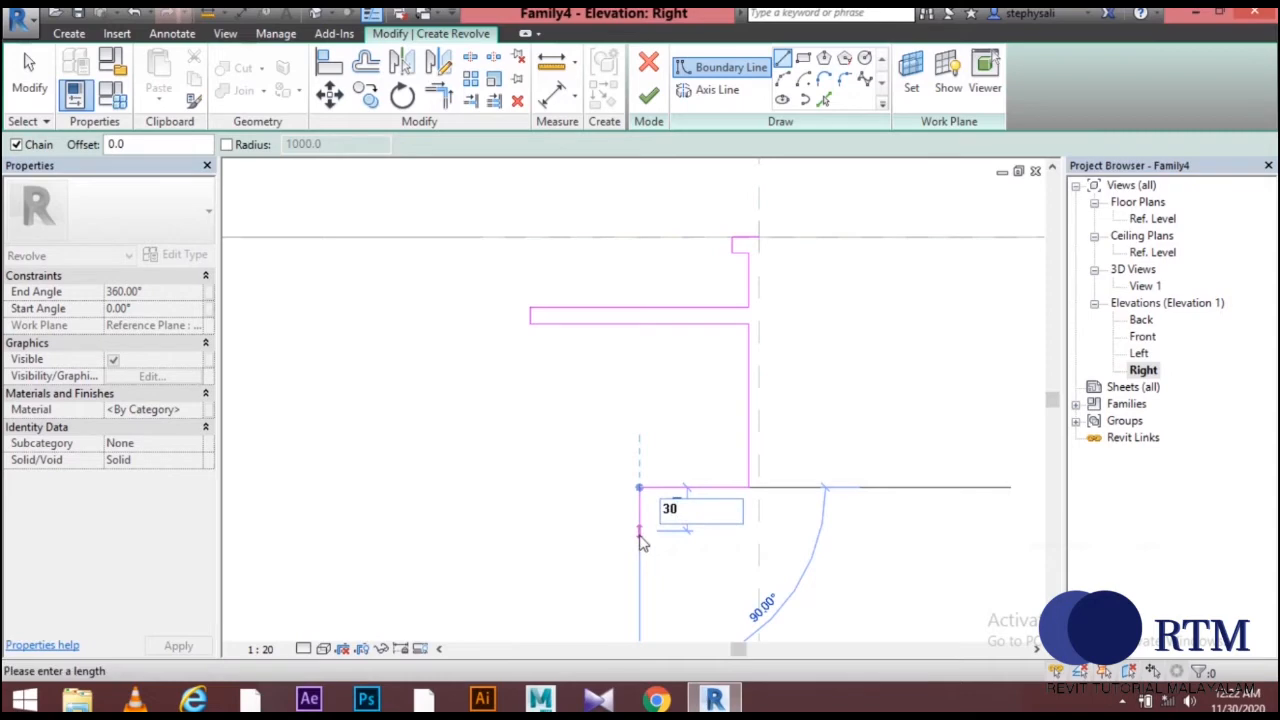
key(Return)
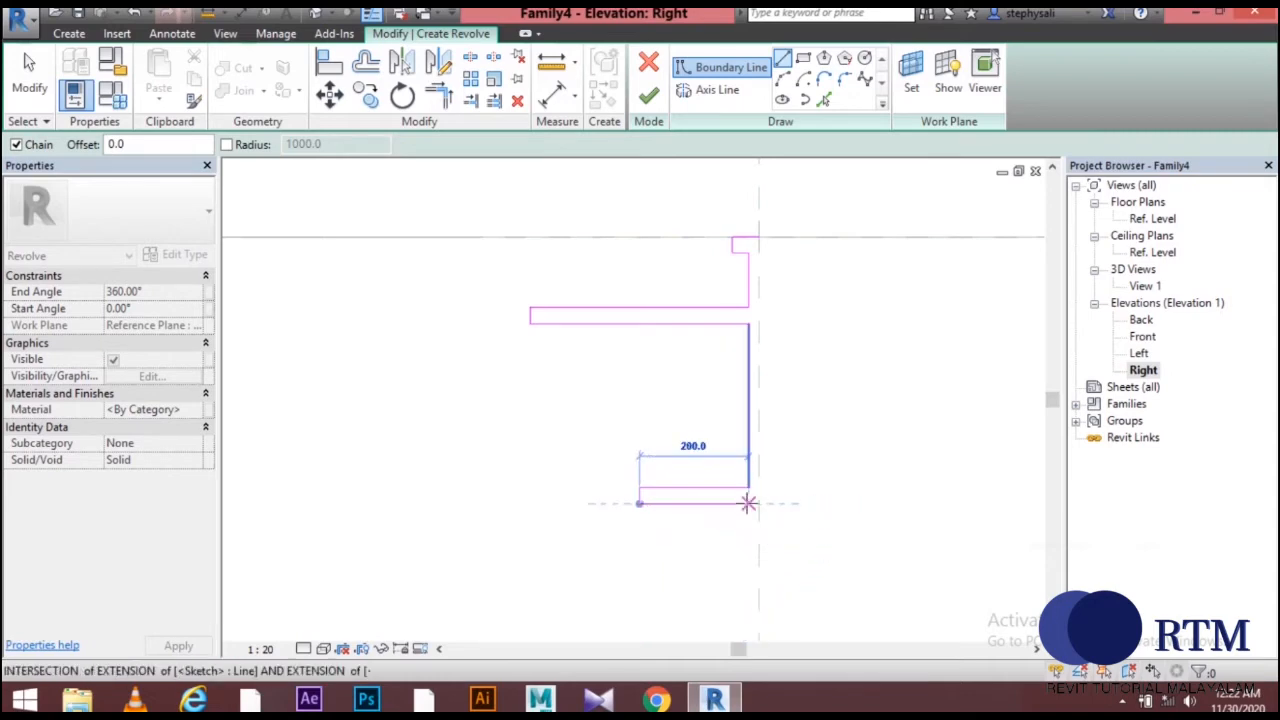
text(200)
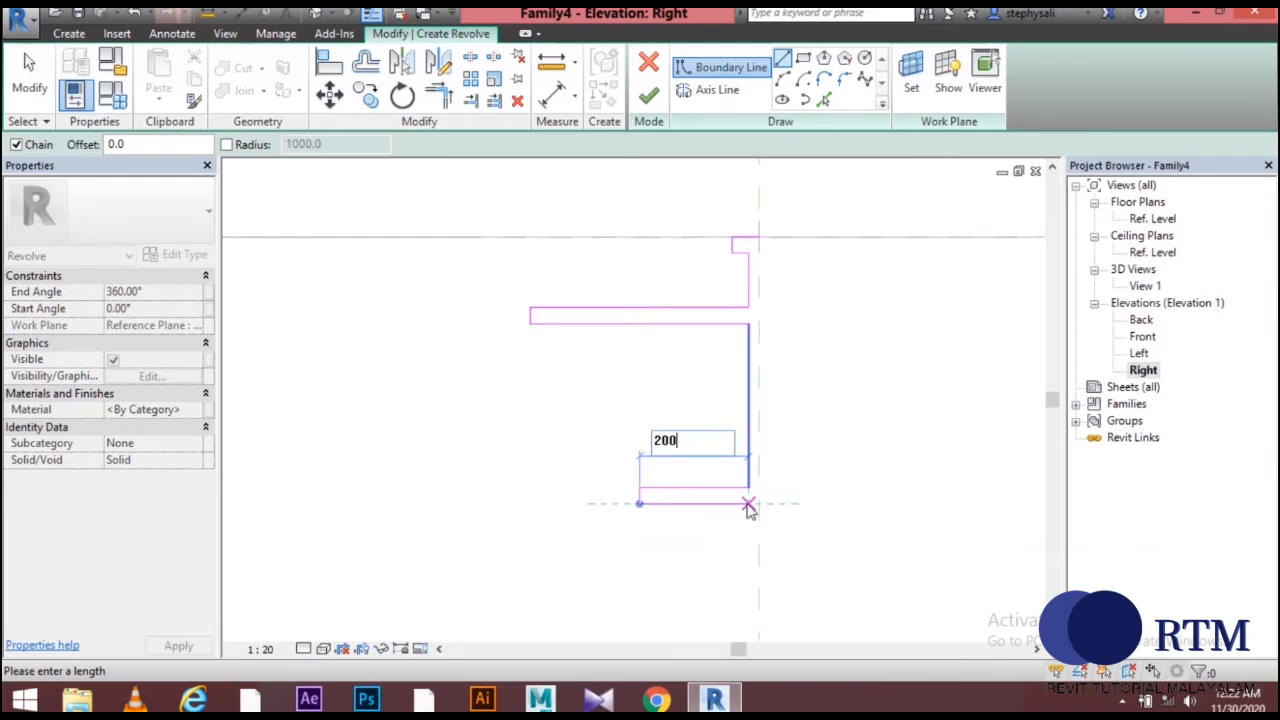
key(Return)
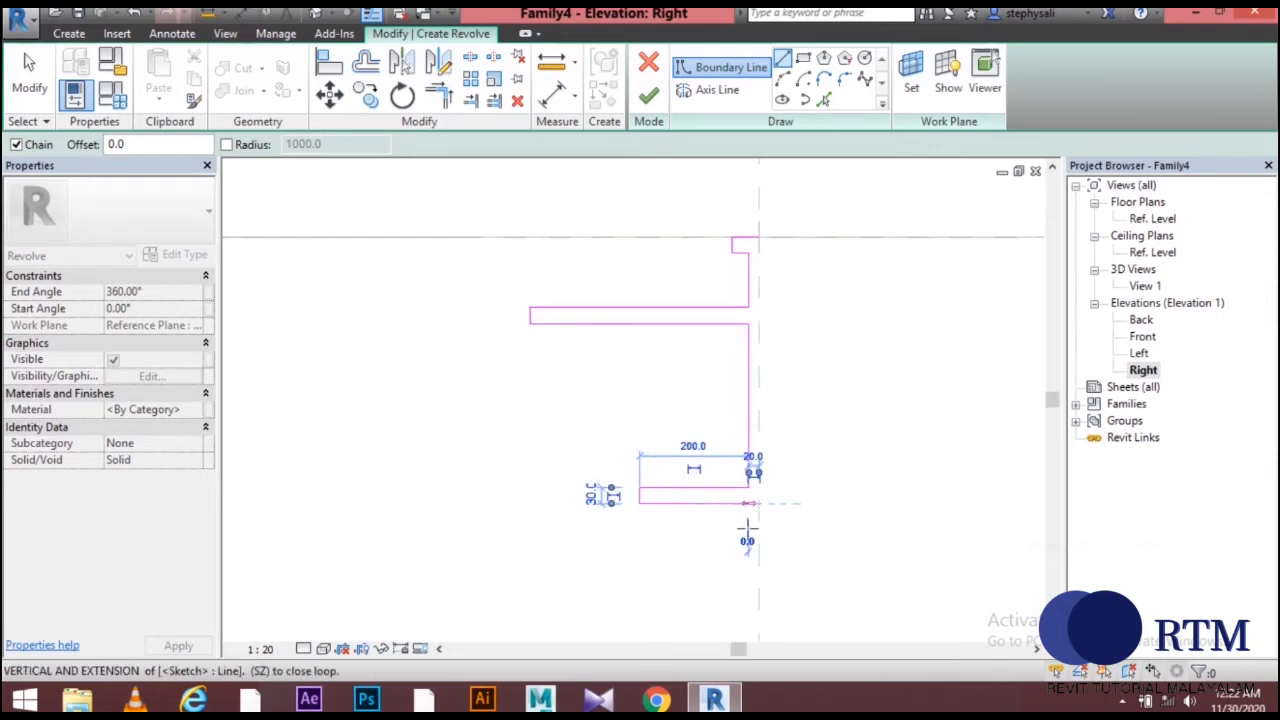
Extend the stem boundary 300 mm down from the middle disc, then 100 mm horizontally outward for the lowest disc.
scroll(746, 523, down, 2)
middle_drag(754, 520, 763, 471)
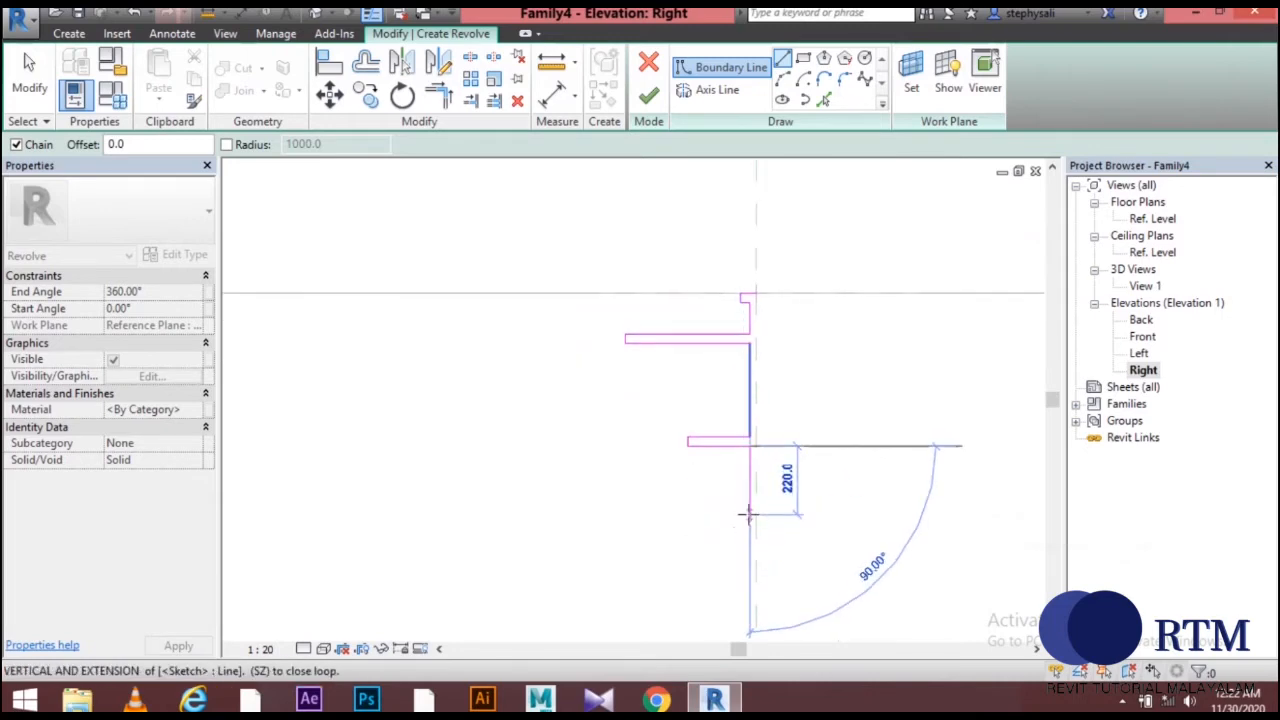
text(300)
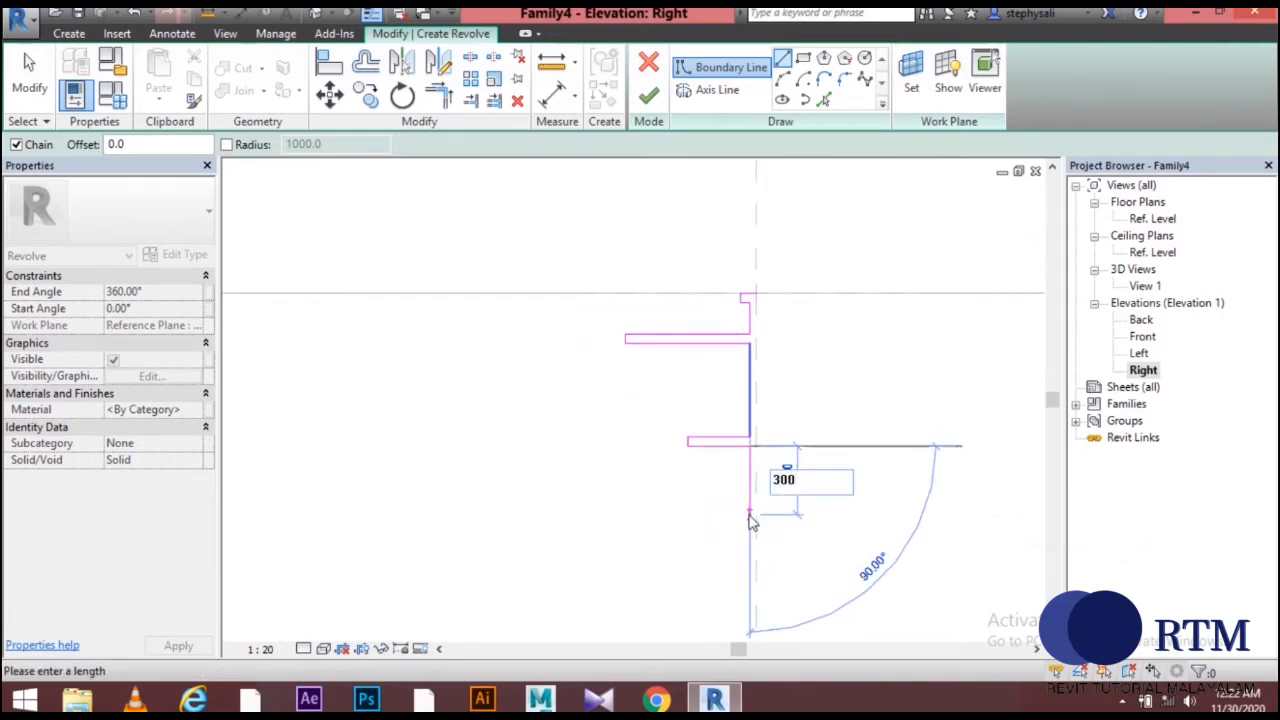
key(Return)
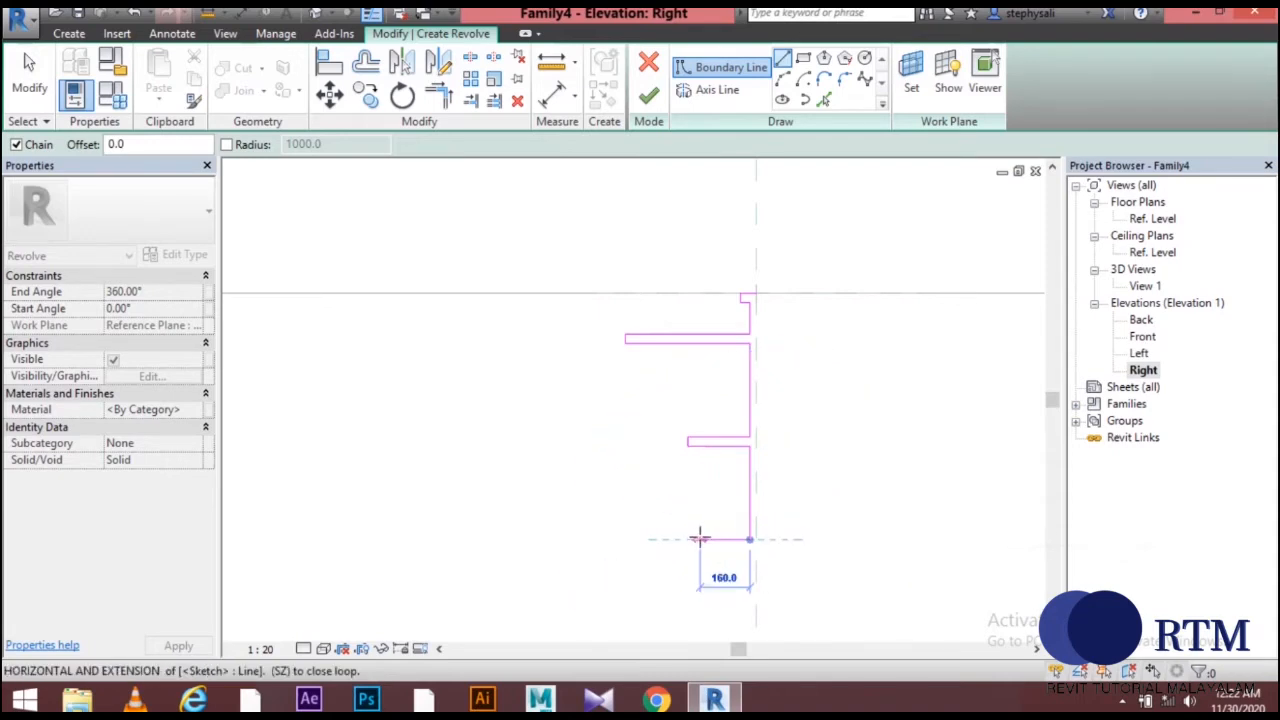
text(100)
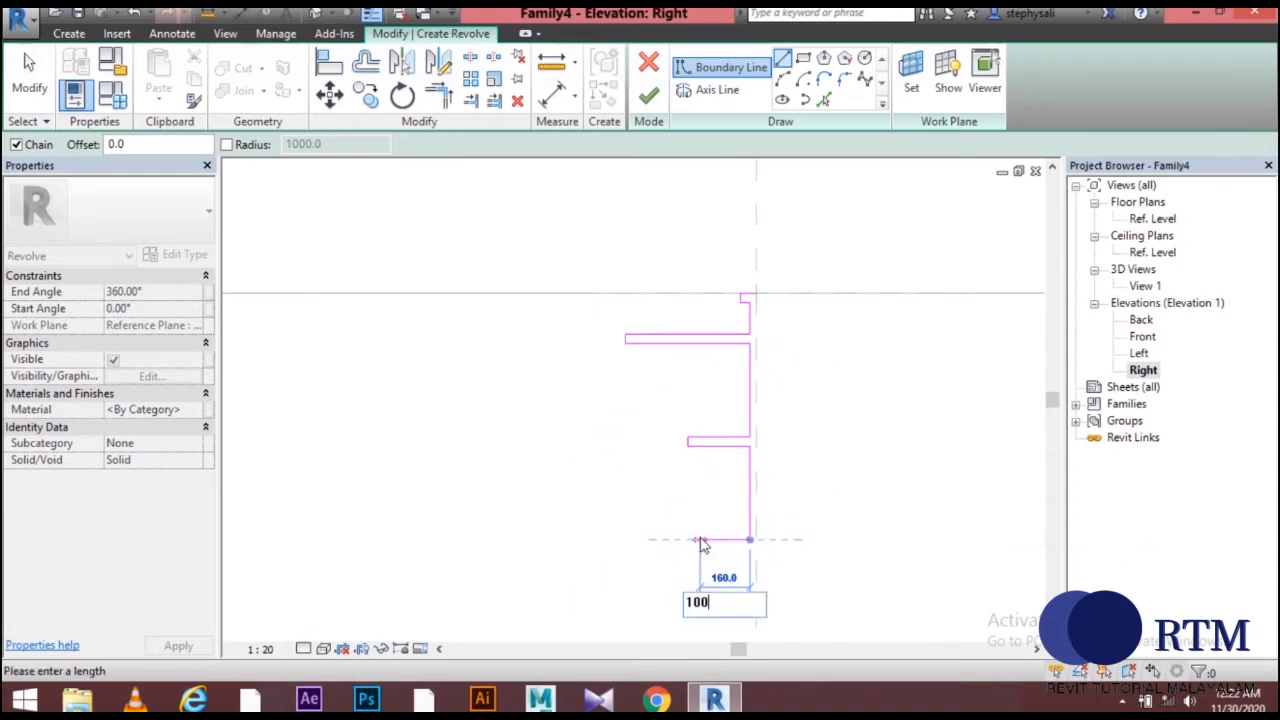
key(Return)
Draw the lowest disc's 30 mm edge and its underside to the axis, and close the boundary up the axis to the ceiling.
scroll(694, 528, down, 3)
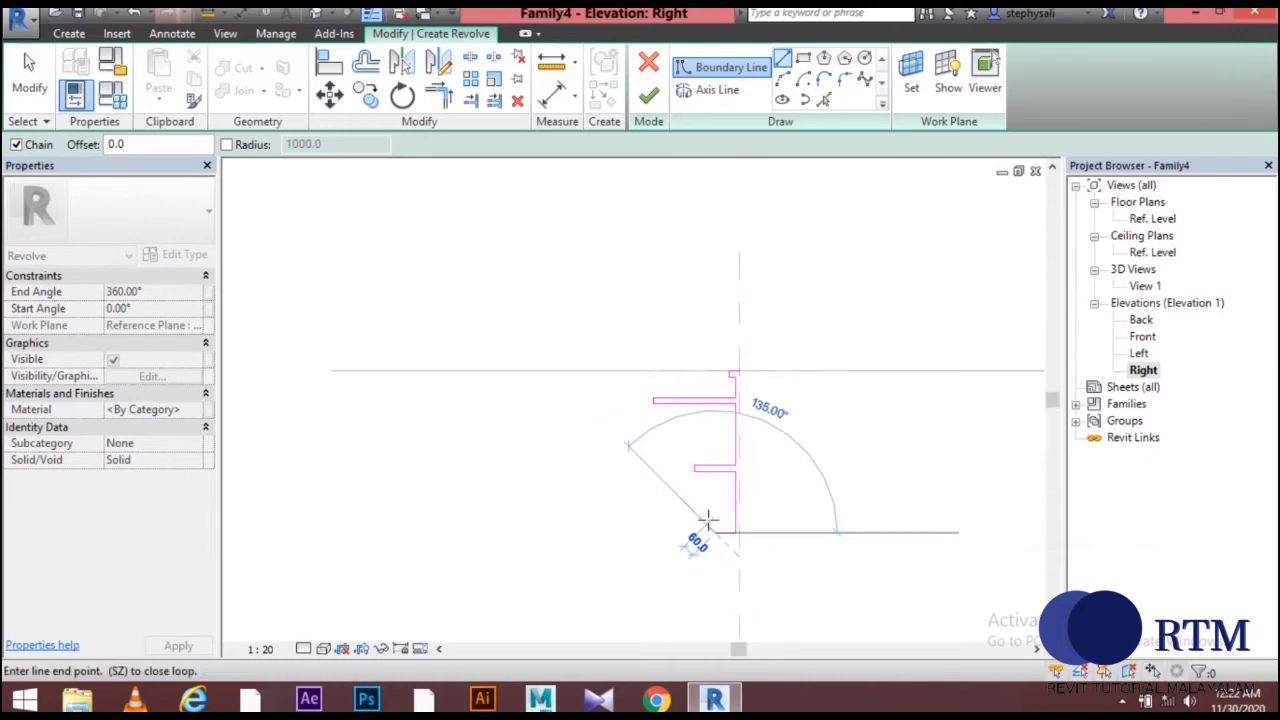
scroll(705, 465, up, 2)
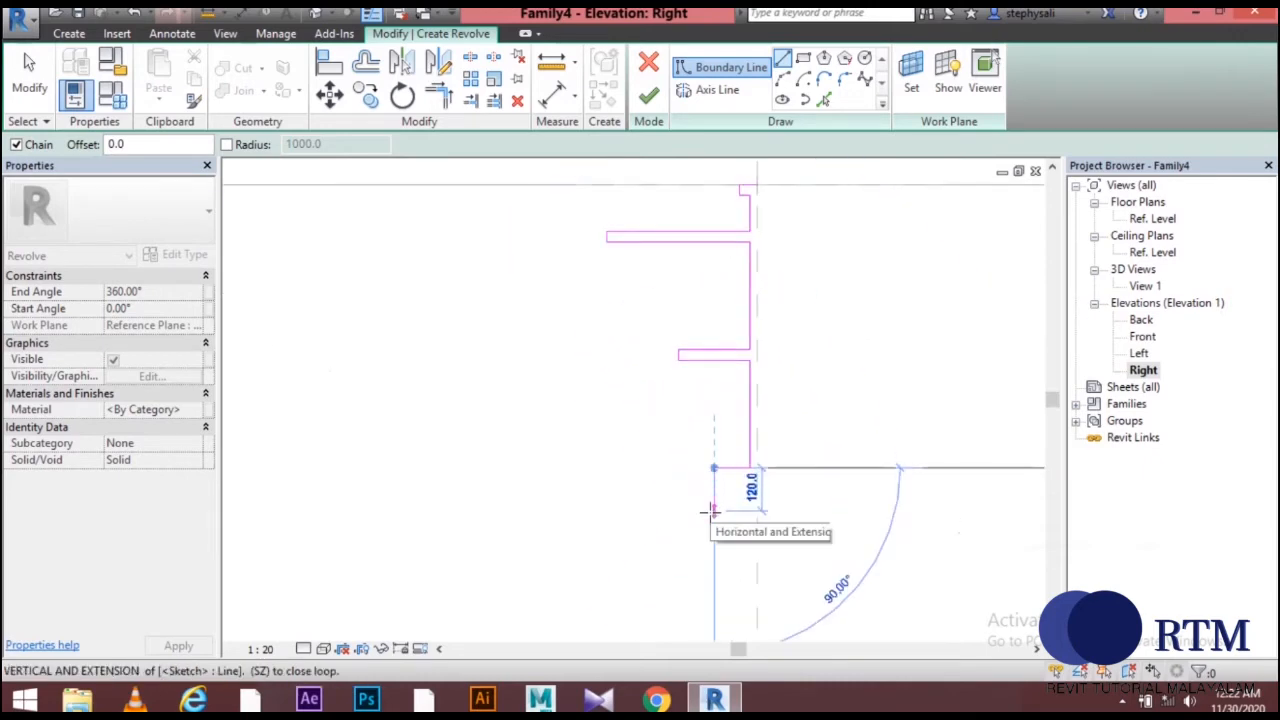
text(100)
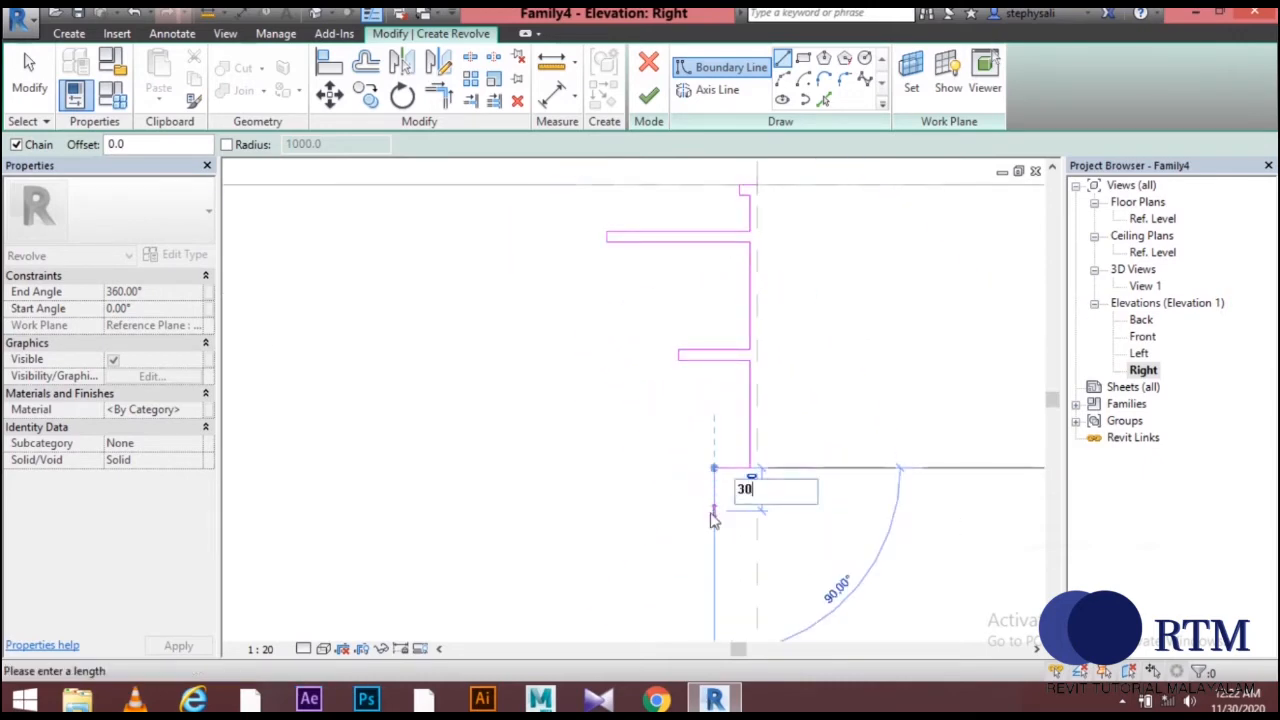
key(Return)
scroll(740, 470, up, 2)
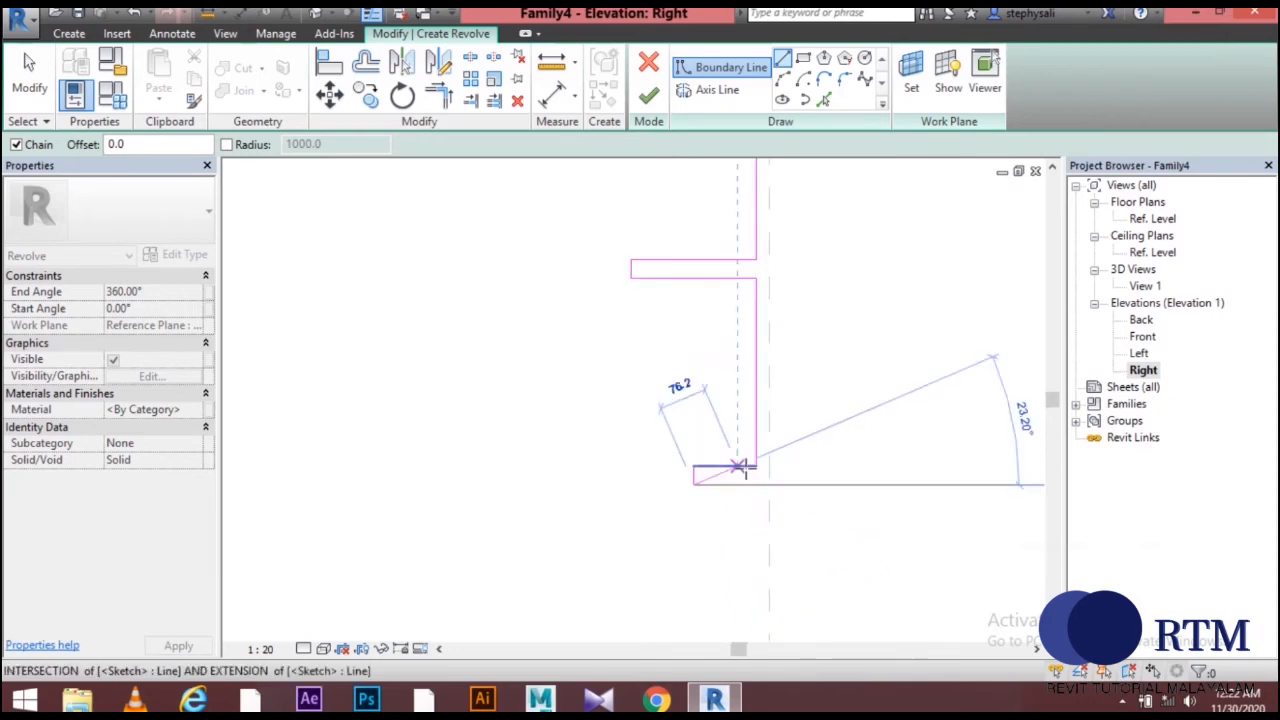
click(778, 490)
scroll(780, 365, down, 2)
middle_drag(796, 370, 796, 600)
scroll(780, 300, up, 2)
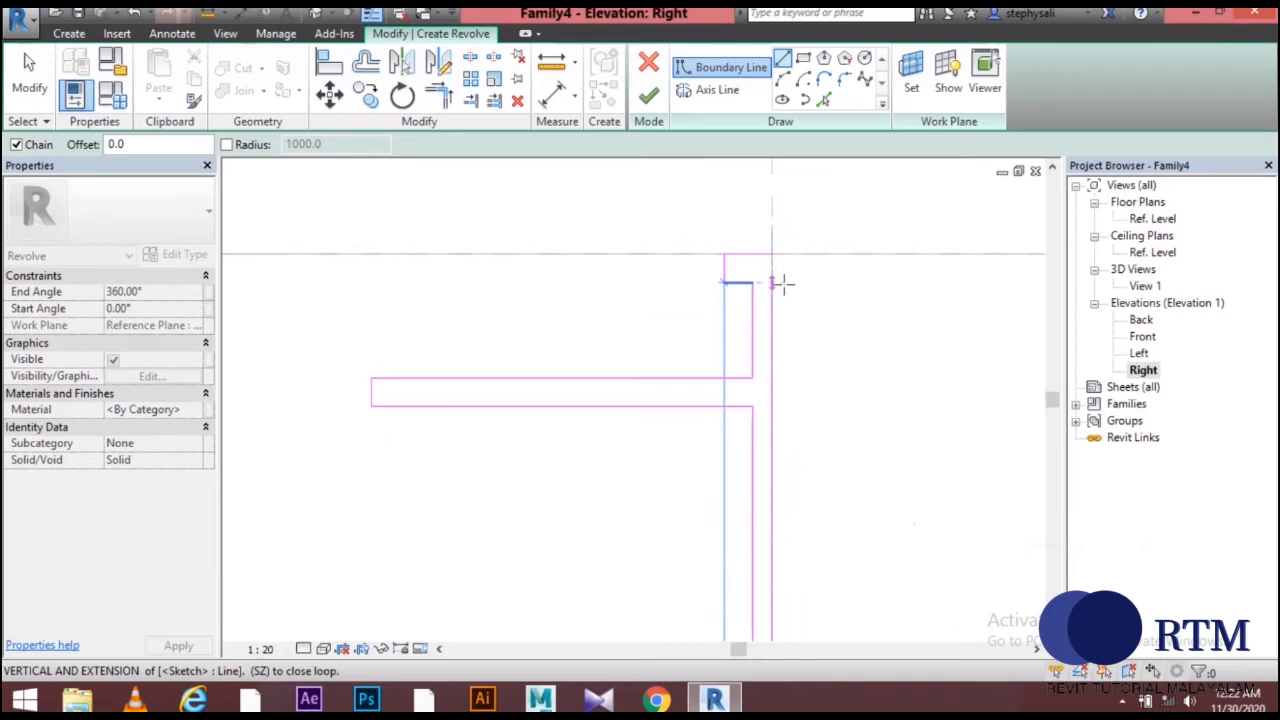
click(771, 253)
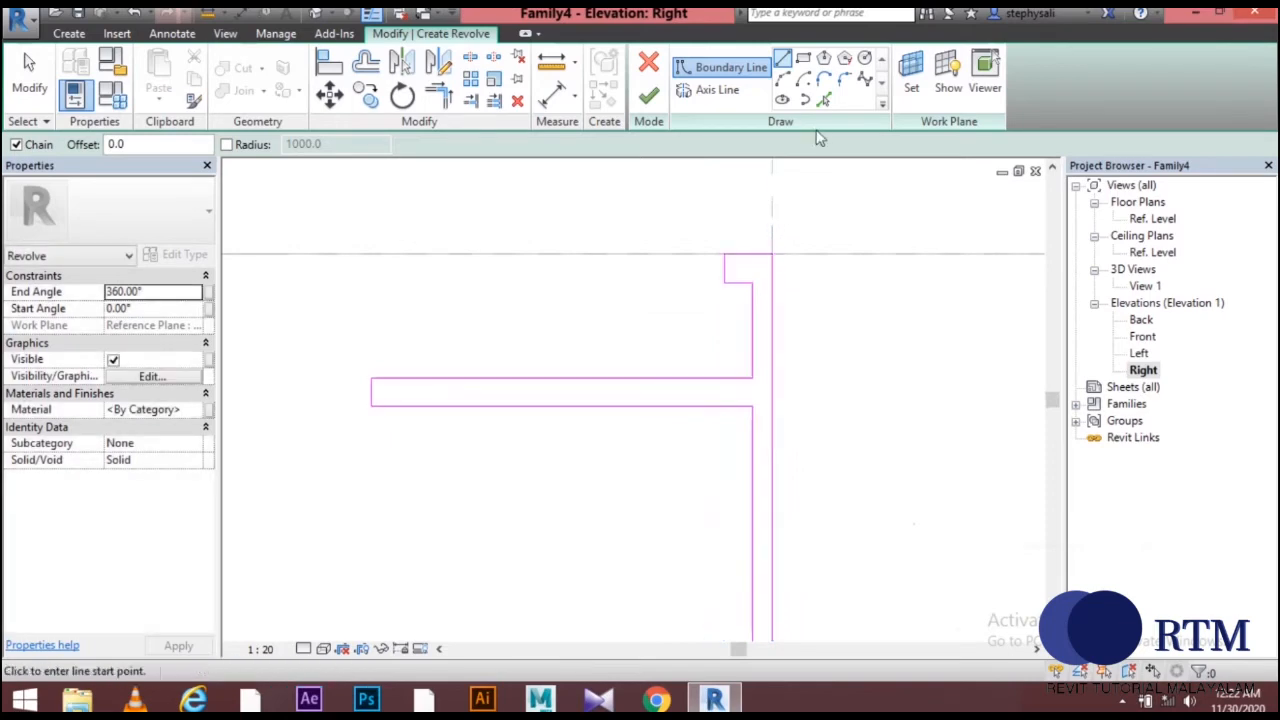
Pick the vertical light source axis as the revolve's axis line and finish the 360° revolve.
click(707, 91)
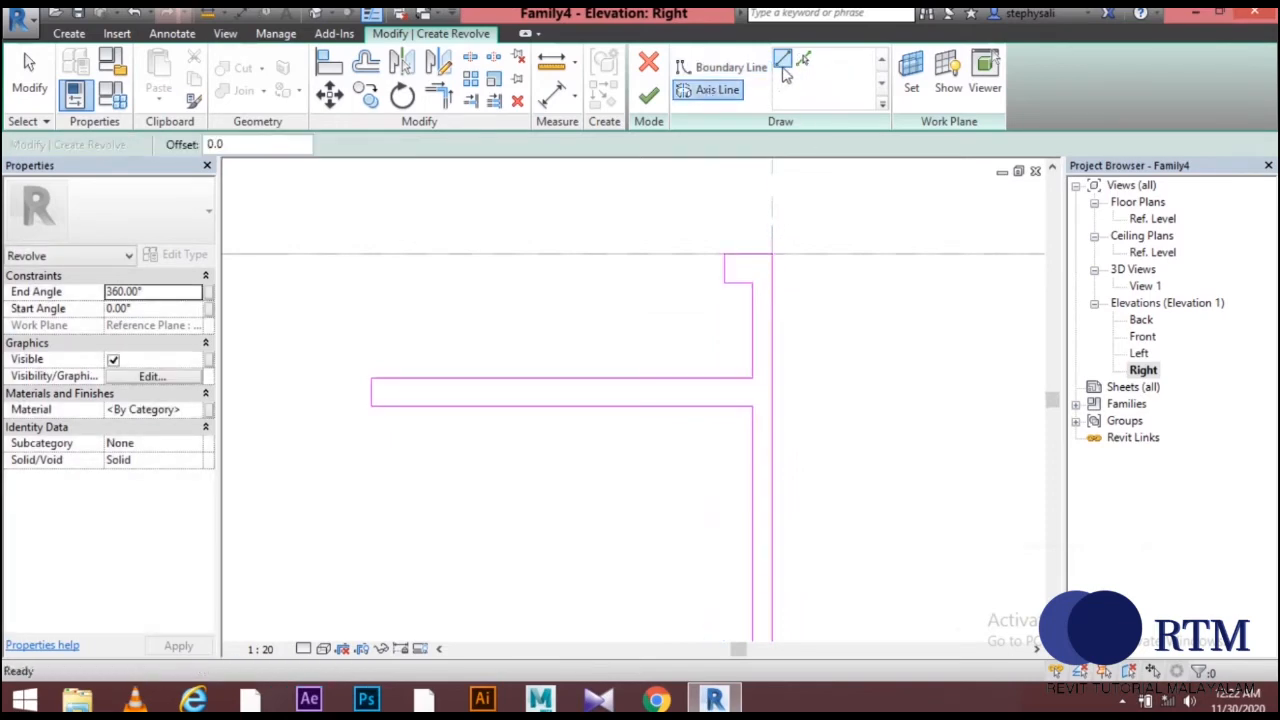
click(803, 60)
click(771, 366)
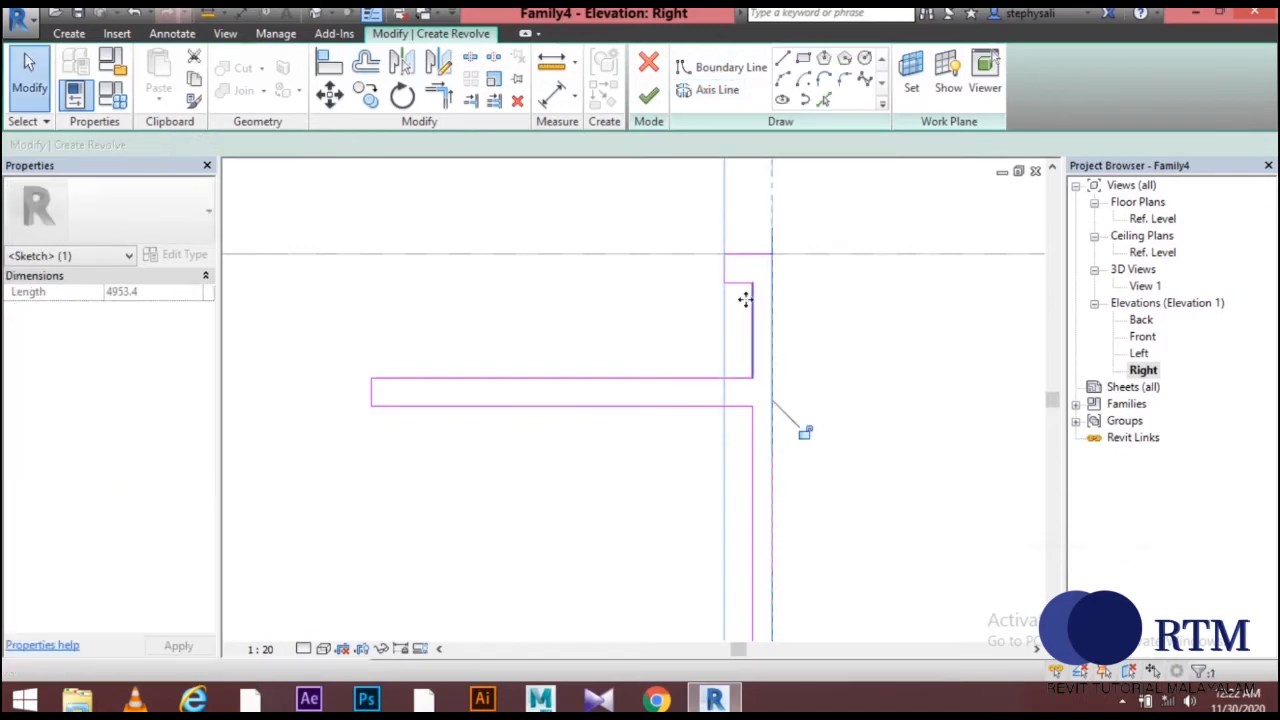
click(640, 100)
scroll(846, 451, down, 3)
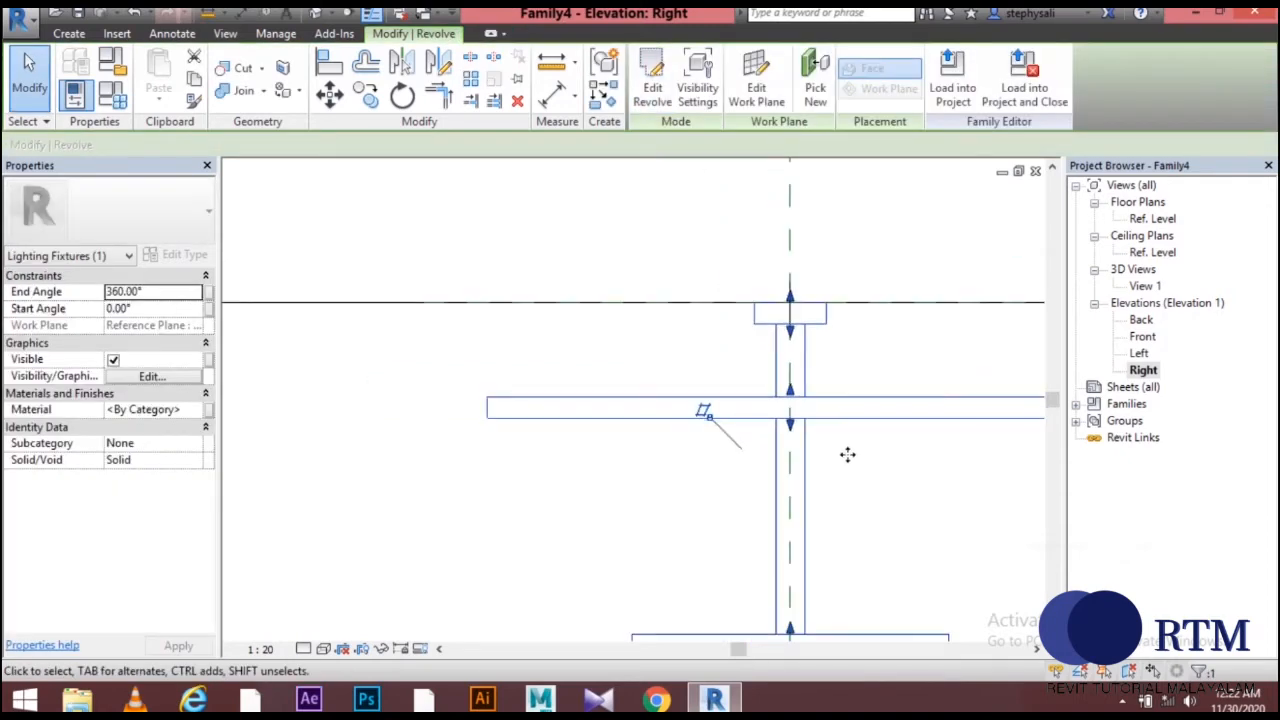
scroll(854, 446, down, 2)
middle_drag(946, 496, 854, 411)
click(843, 383)
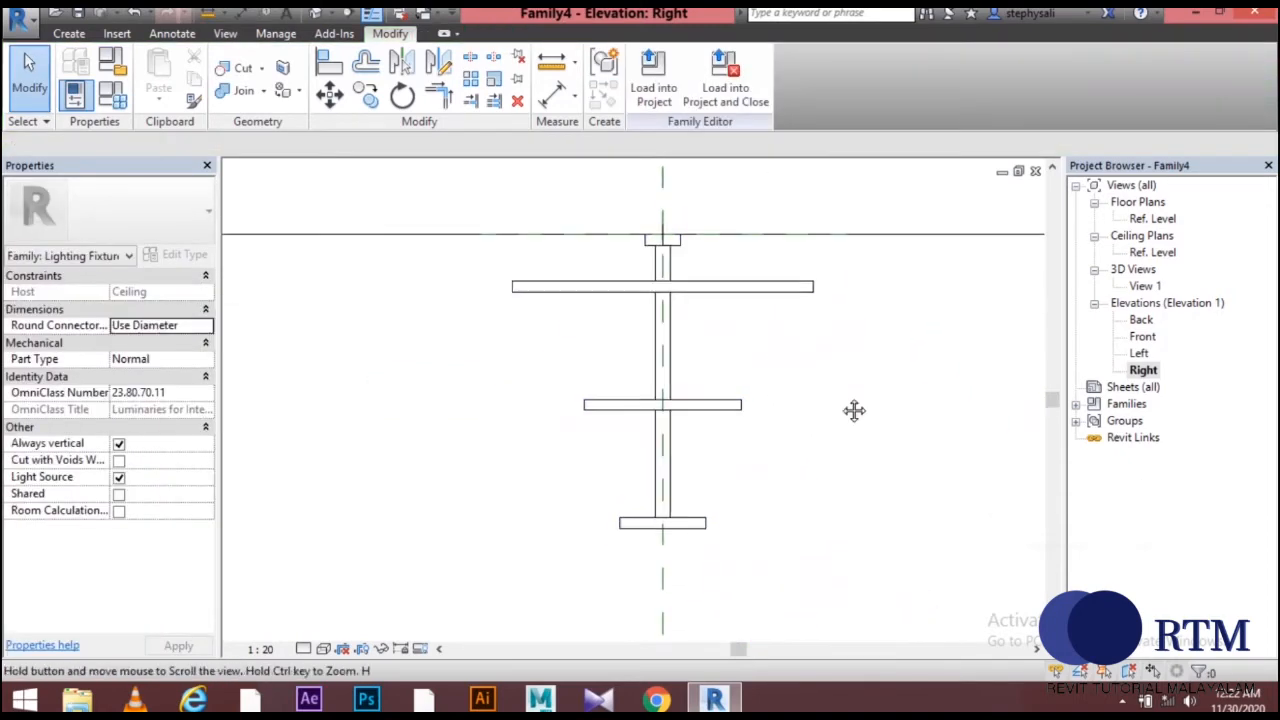
Open the default 3D view and examine the revolved three-disc fixture from below the ceiling.
click(224, 34)
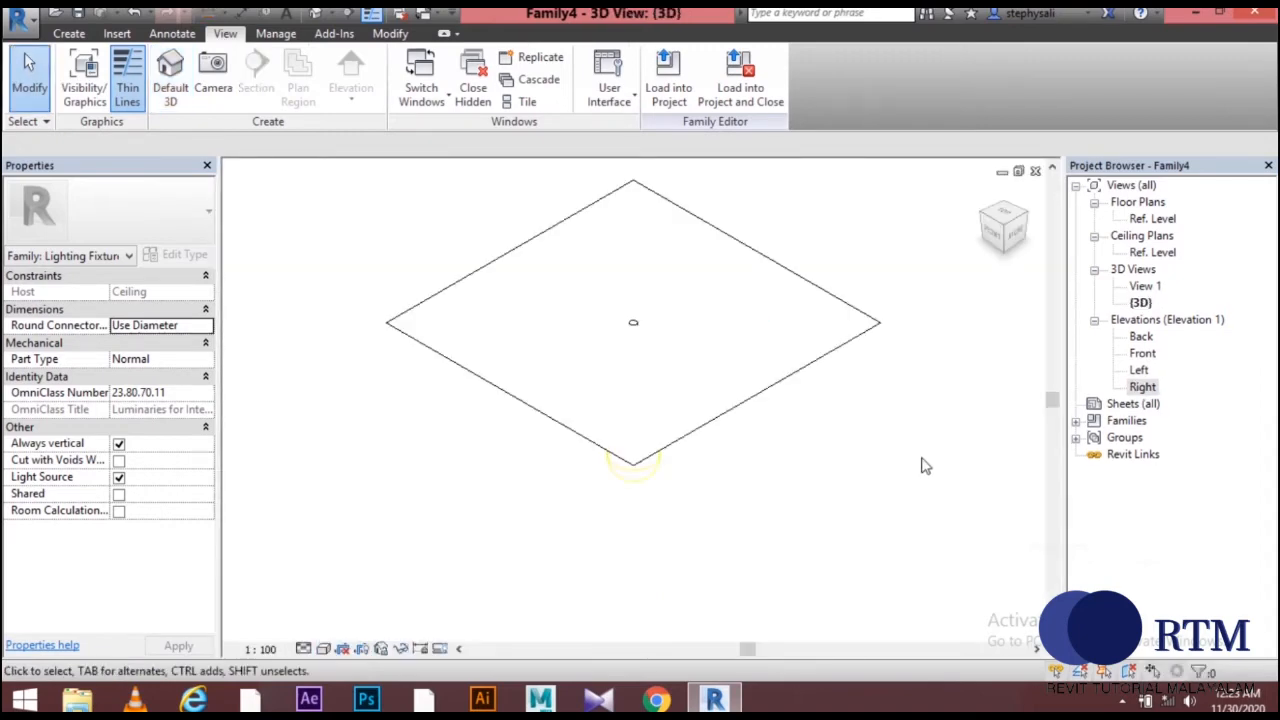
shift+middle_drag(697, 433, 635, 234)
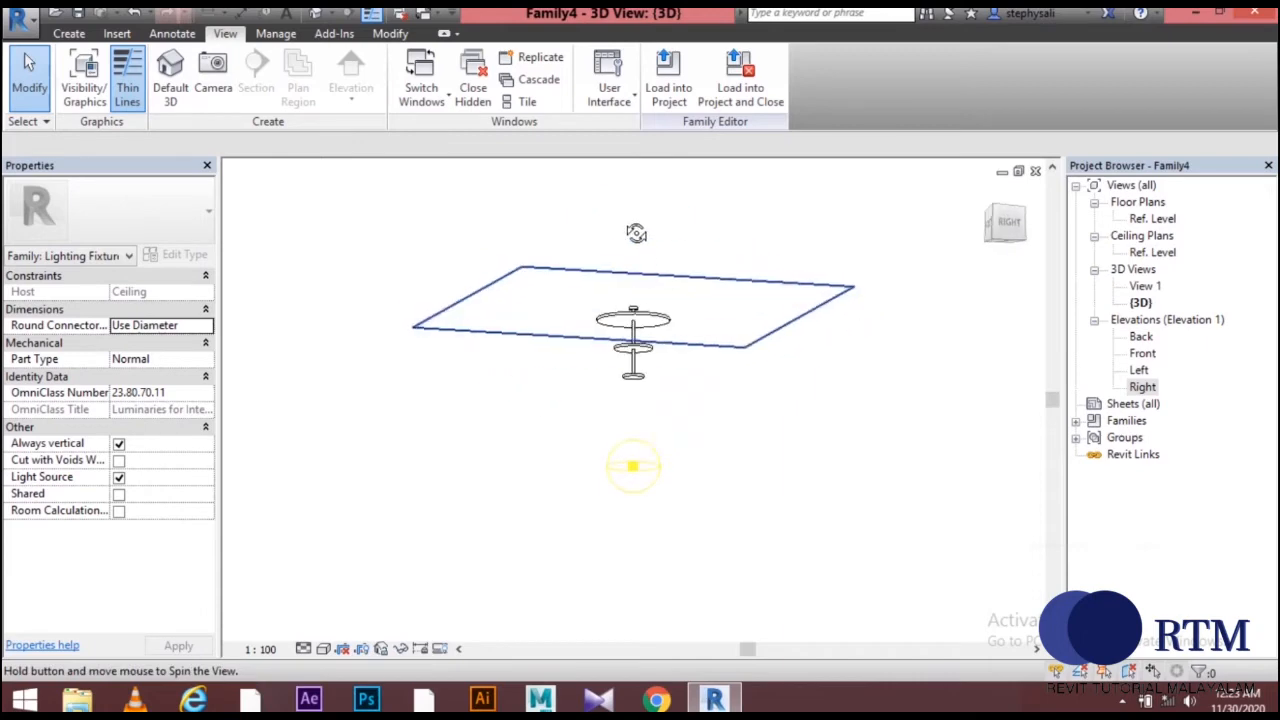
scroll(707, 347, up, 8)
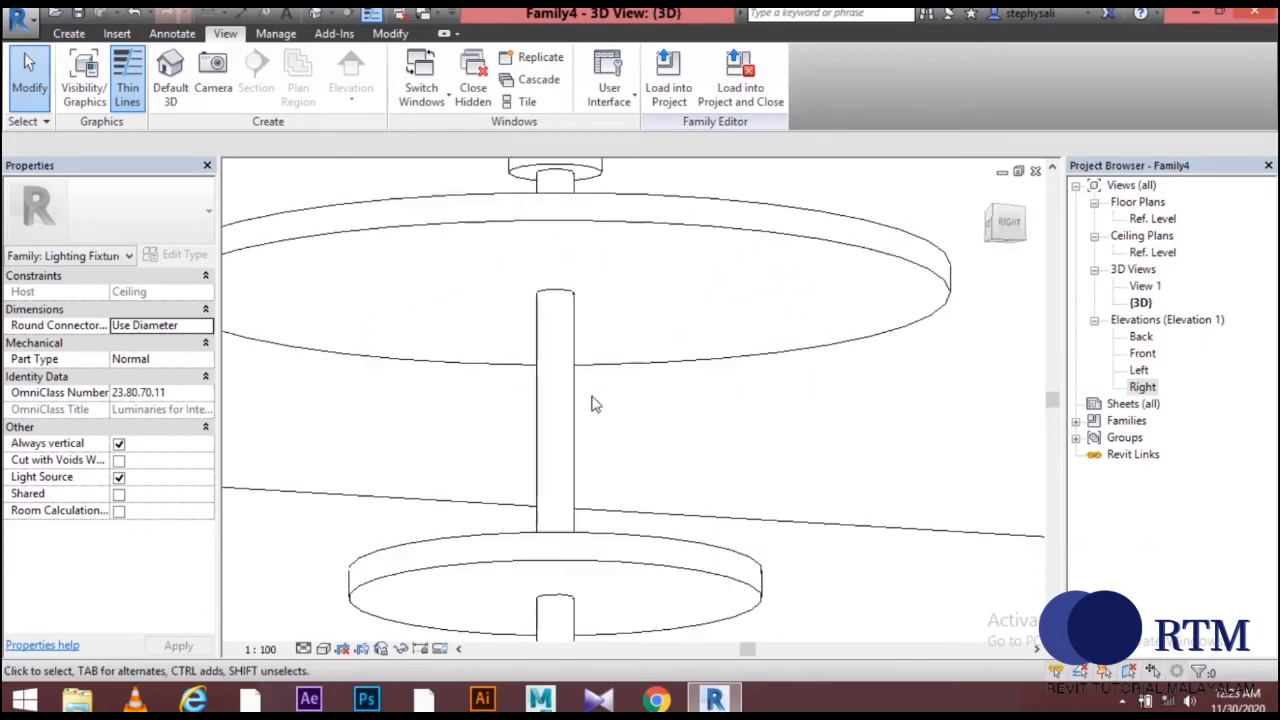
middle_drag(605, 405, 642, 219)
scroll(655, 330, down, 6)
scroll(763, 457, up, 3)
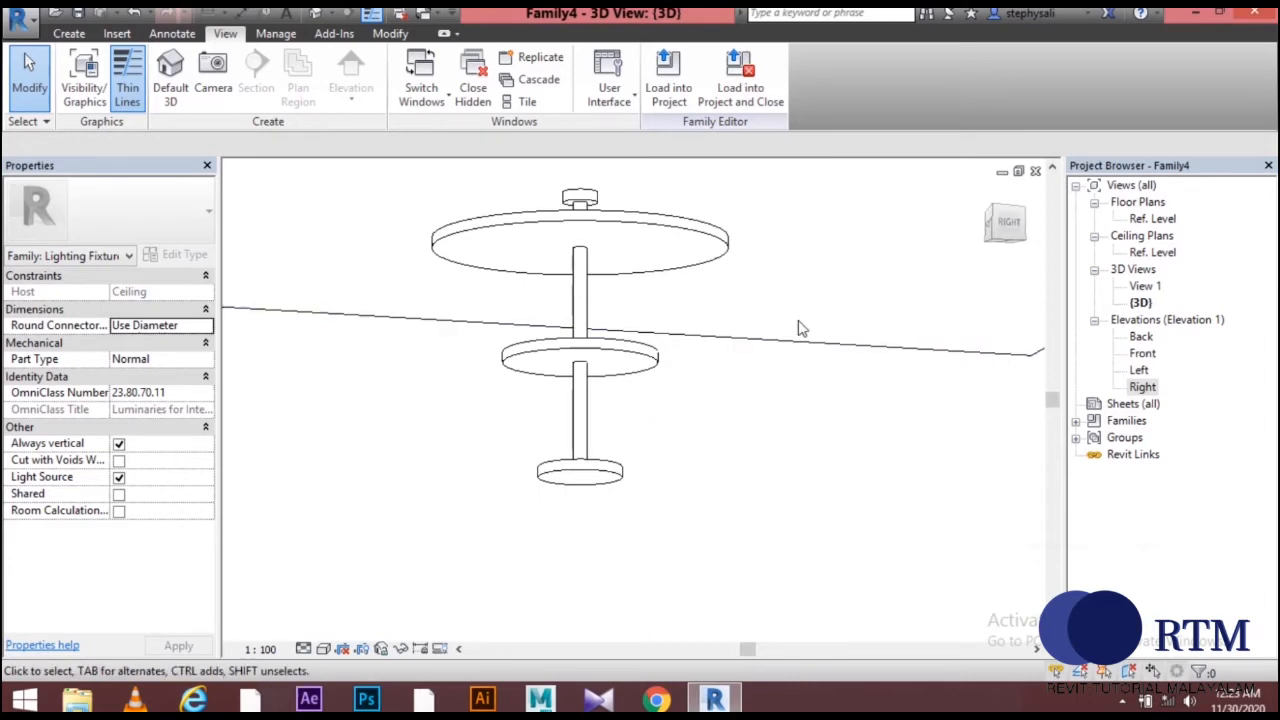
Check the fixture in the Ref. Level ceiling plan and return to the Right elevation.
double_click(1147, 254)
scroll(695, 465, up, 3)
scroll(608, 414, down, 3)
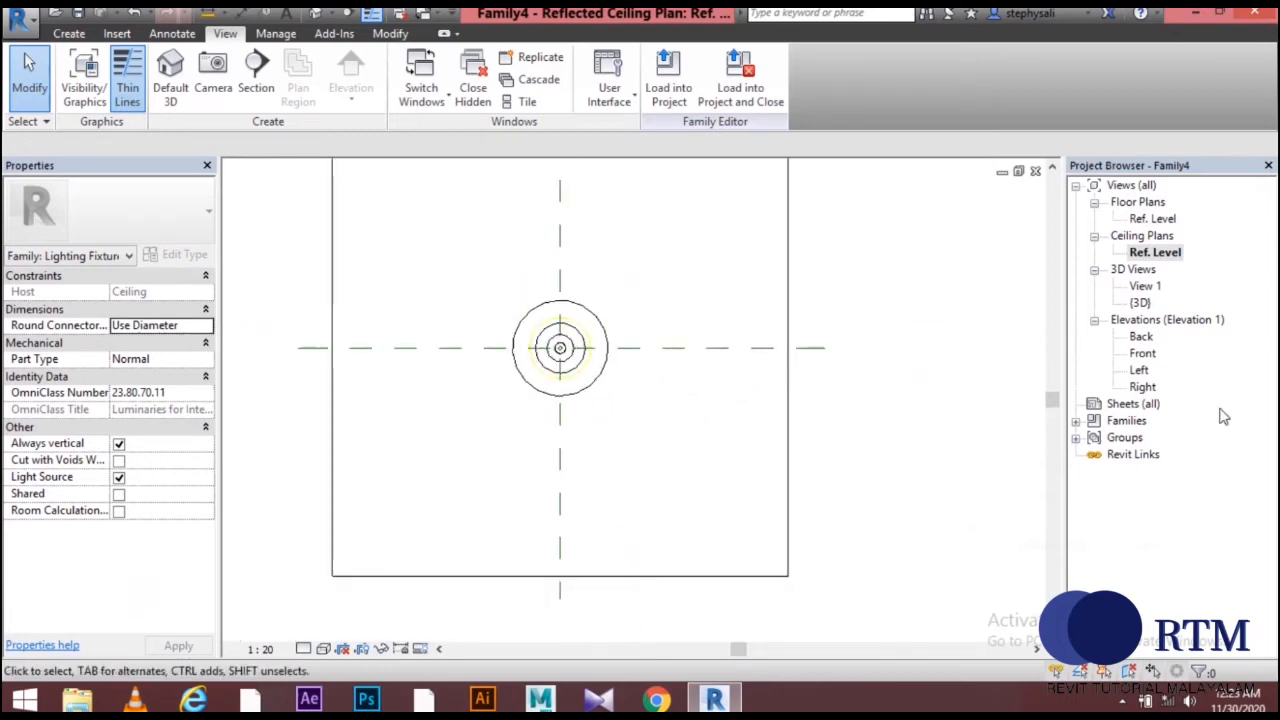
double_click(1148, 390)
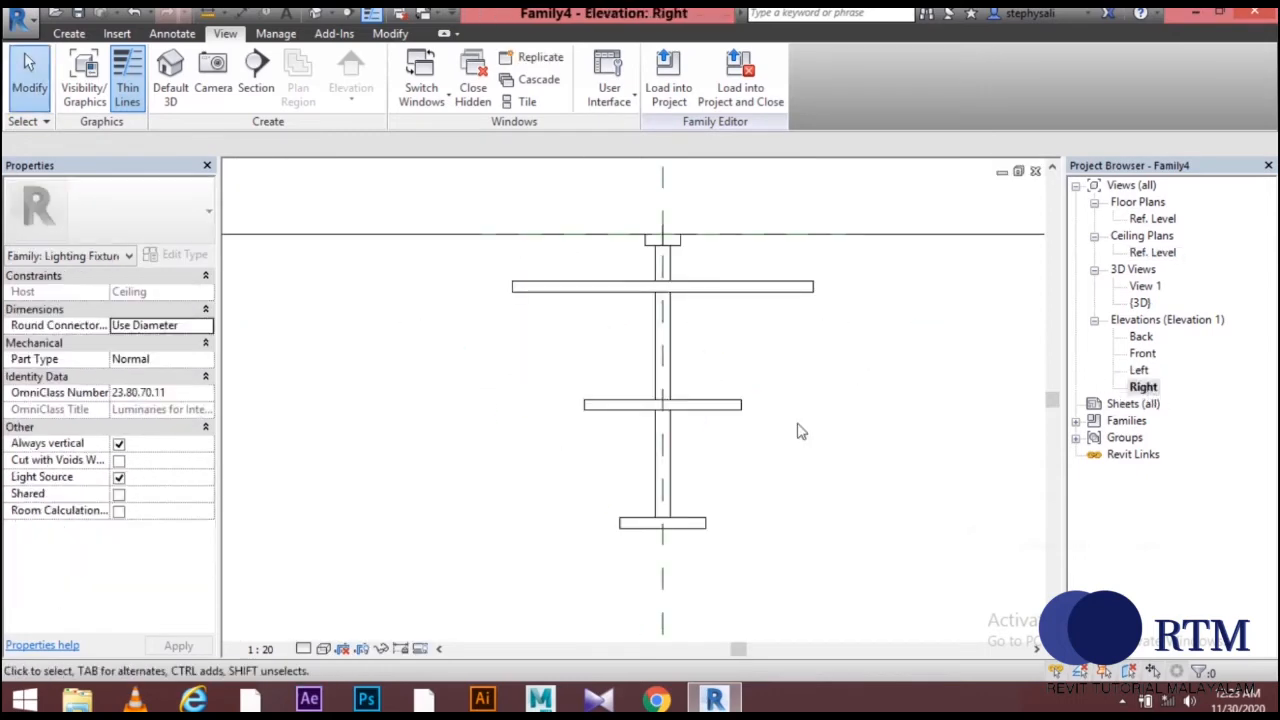
Start a second revolve and draw its top edge about 110 mm outward from the axis along the lowest disc's underside.
scroll(765, 467, up, 2)
middle_drag(761, 440, 788, 243)
scroll(765, 270, up, 1)
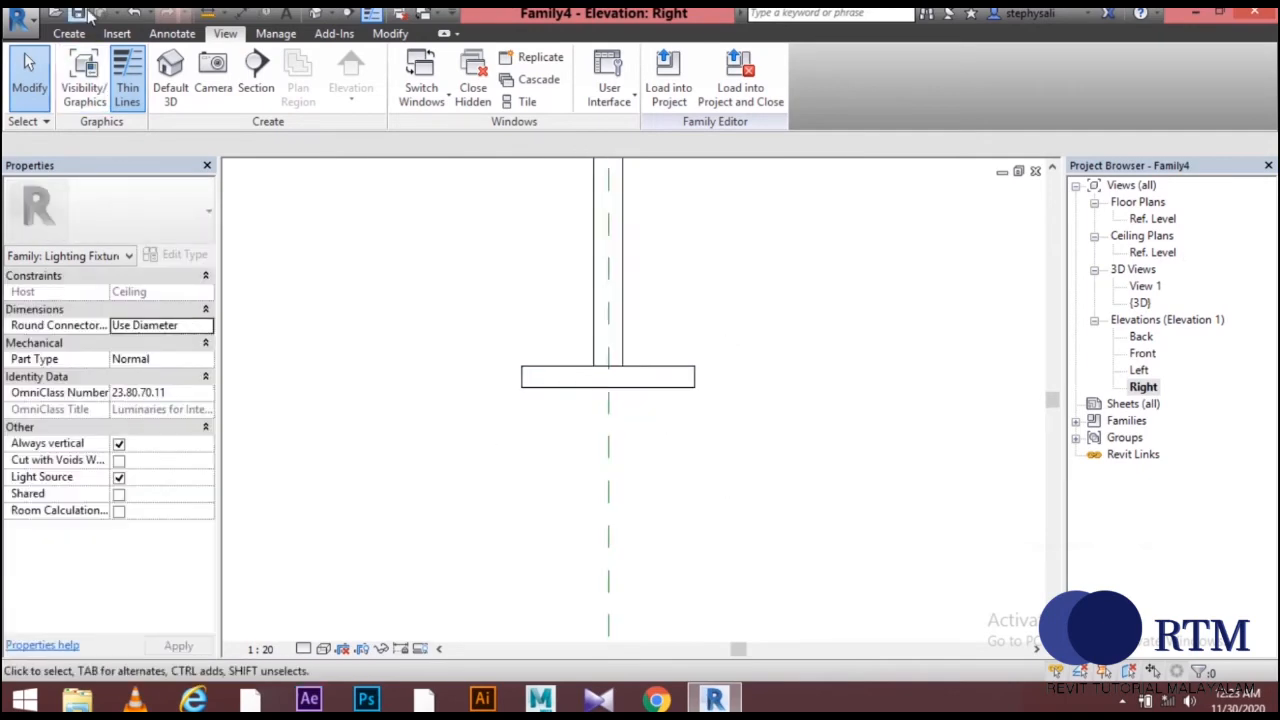
click(70, 35)
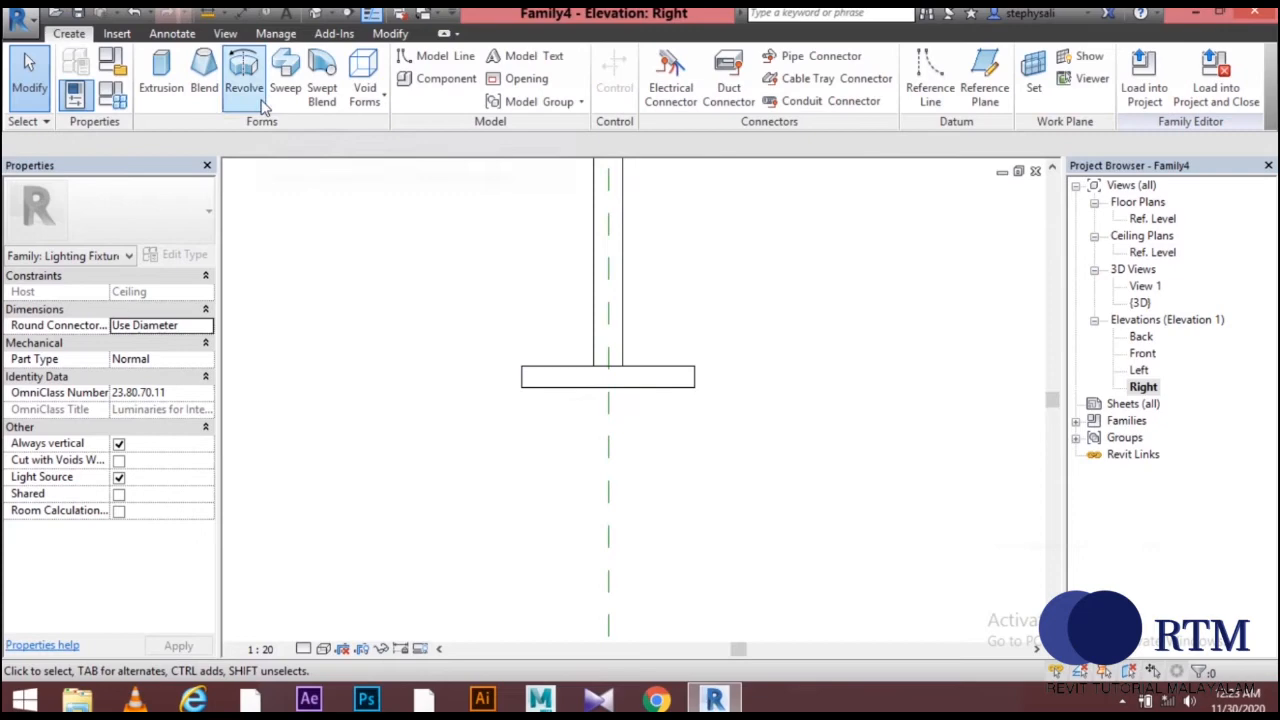
click(262, 100)
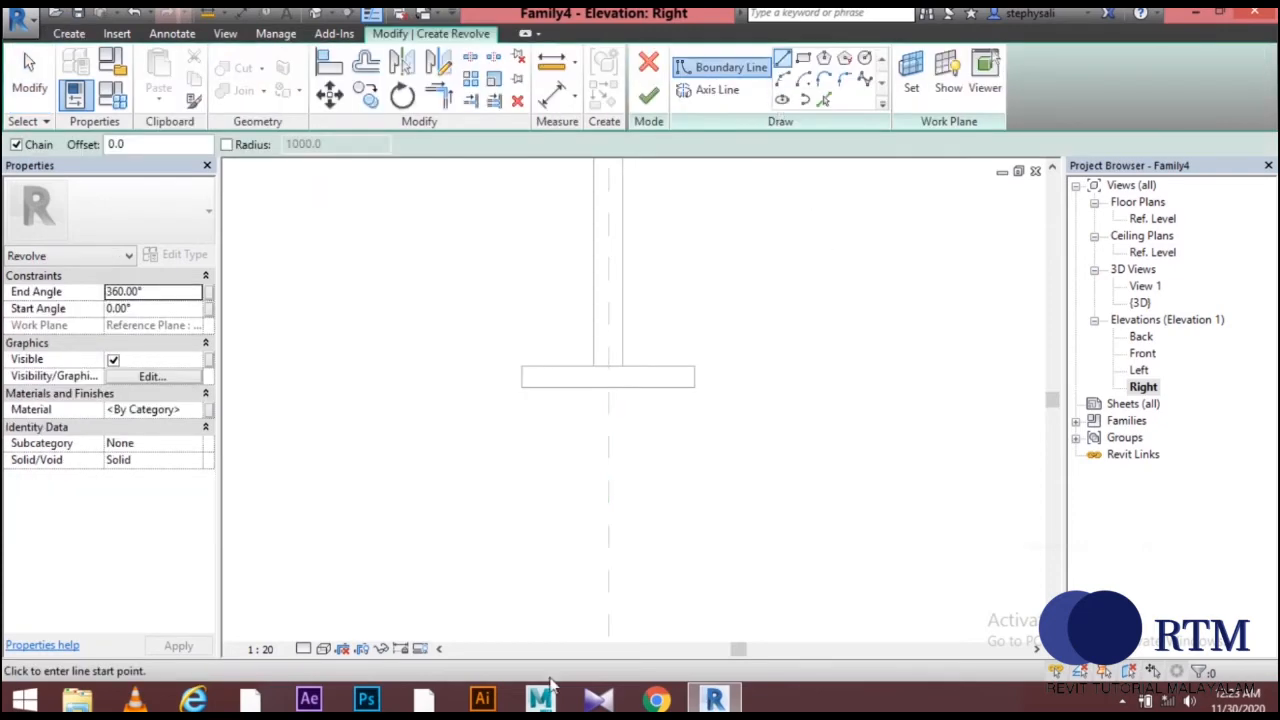
scroll(609, 363, up, 4)
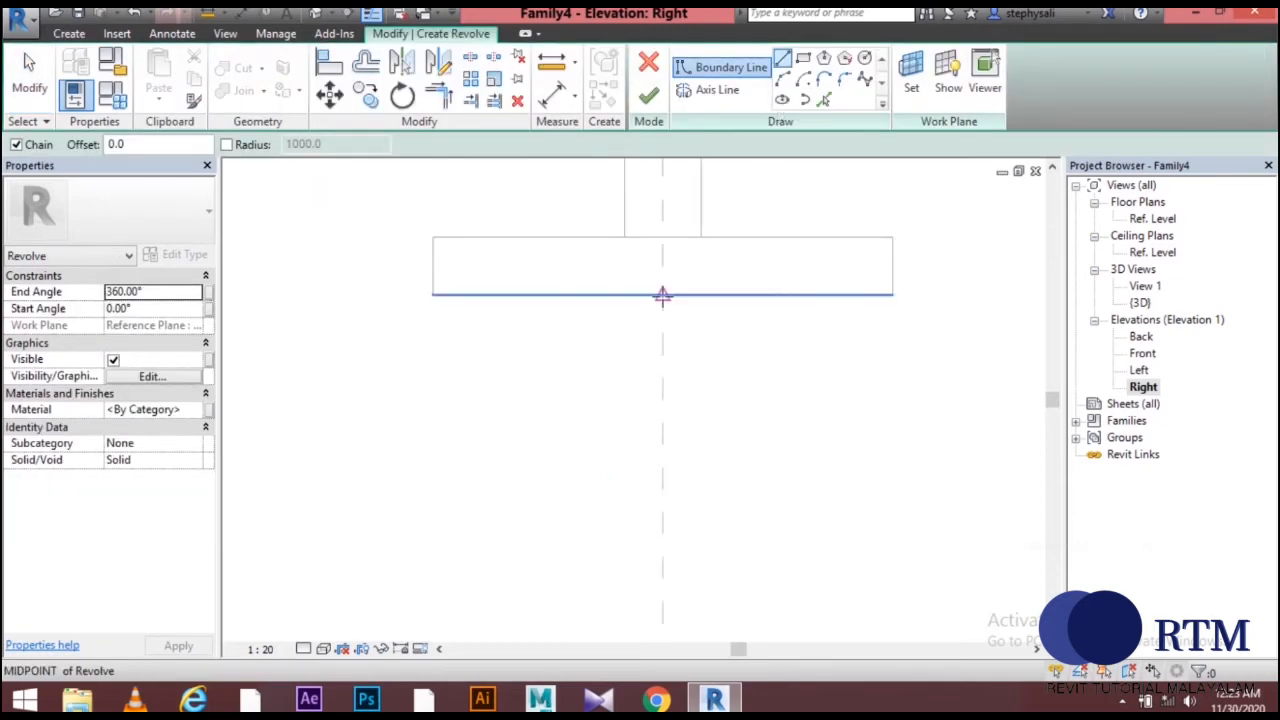
click(662, 295)
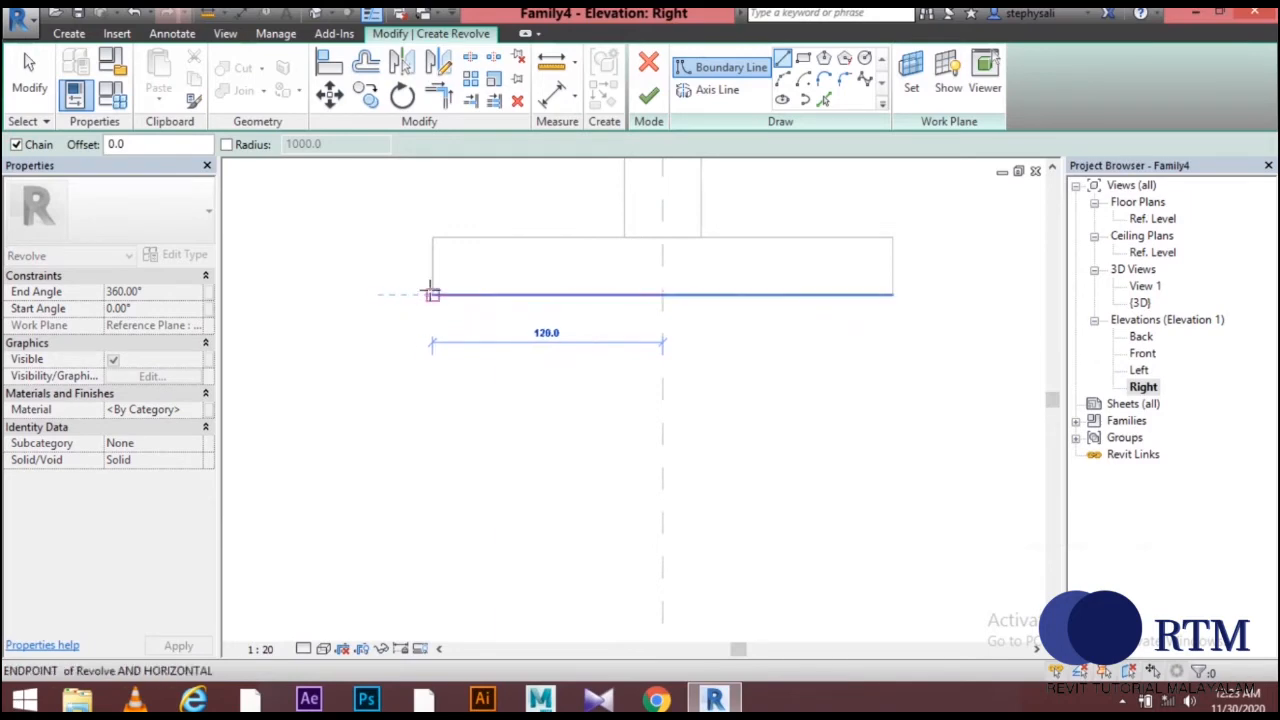
scroll(430, 296, up, 5)
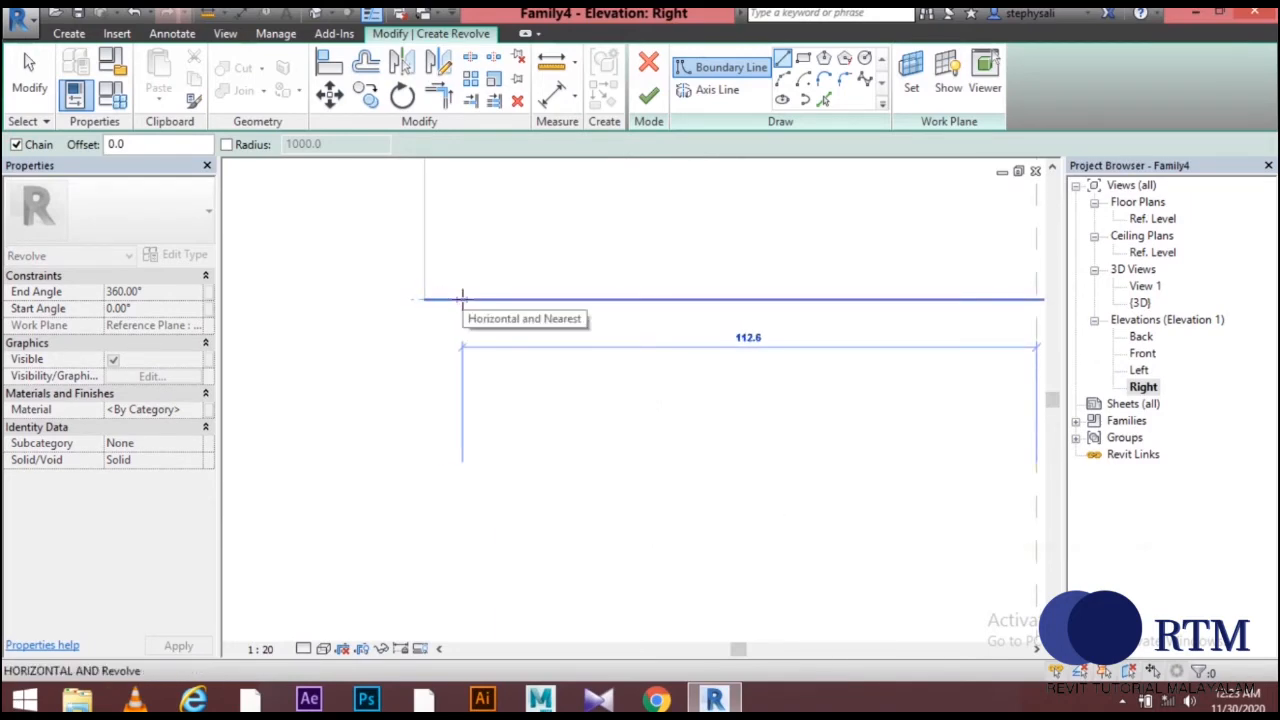
click(462, 296)
key(Escape)
scroll(335, 316, down, 3)
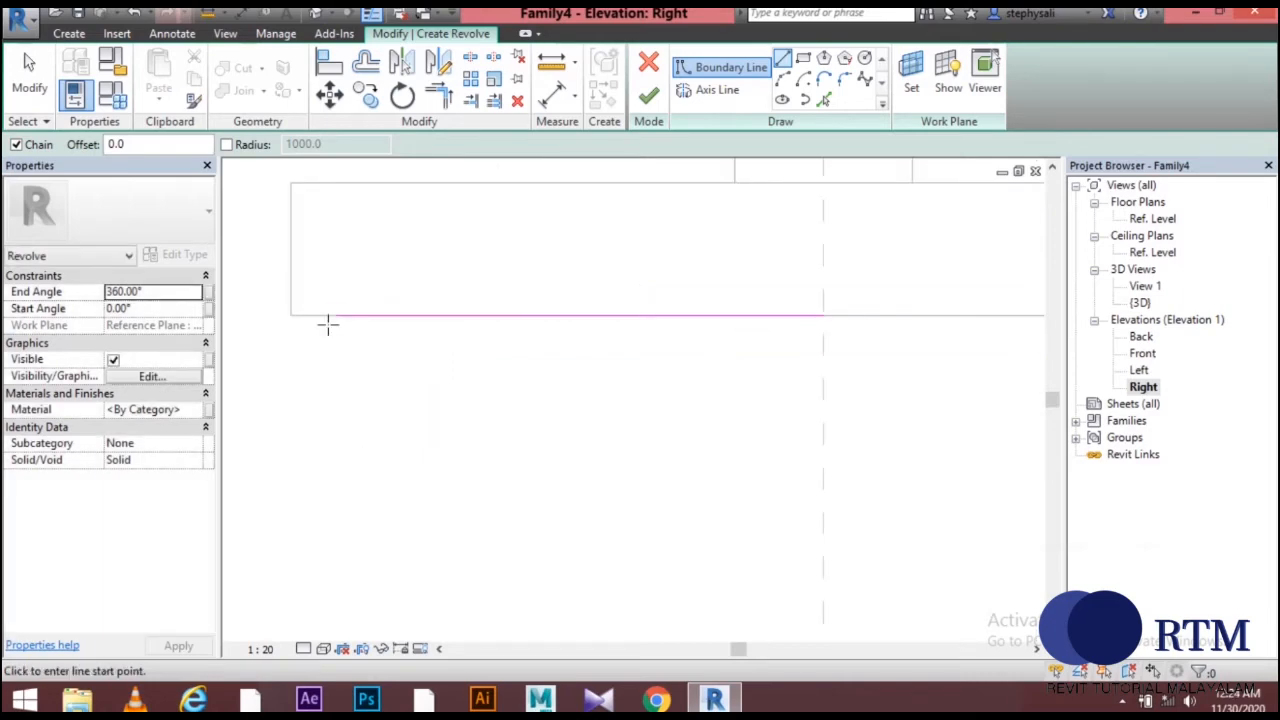
Draw a short vertical boundary edge straight down from the outer end of the top edge.
click(335, 316)
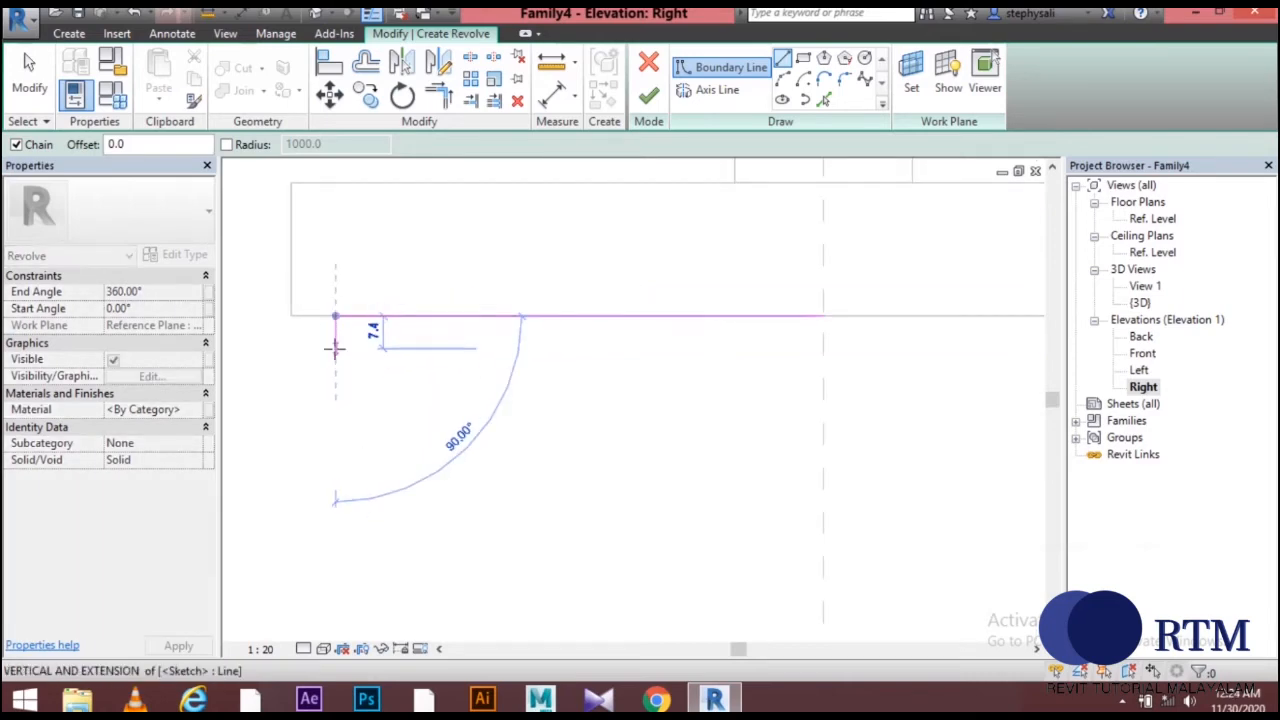
click(335, 404)
scroll(582, 406, down, 2)
middle_drag(575, 419, 448, 415)
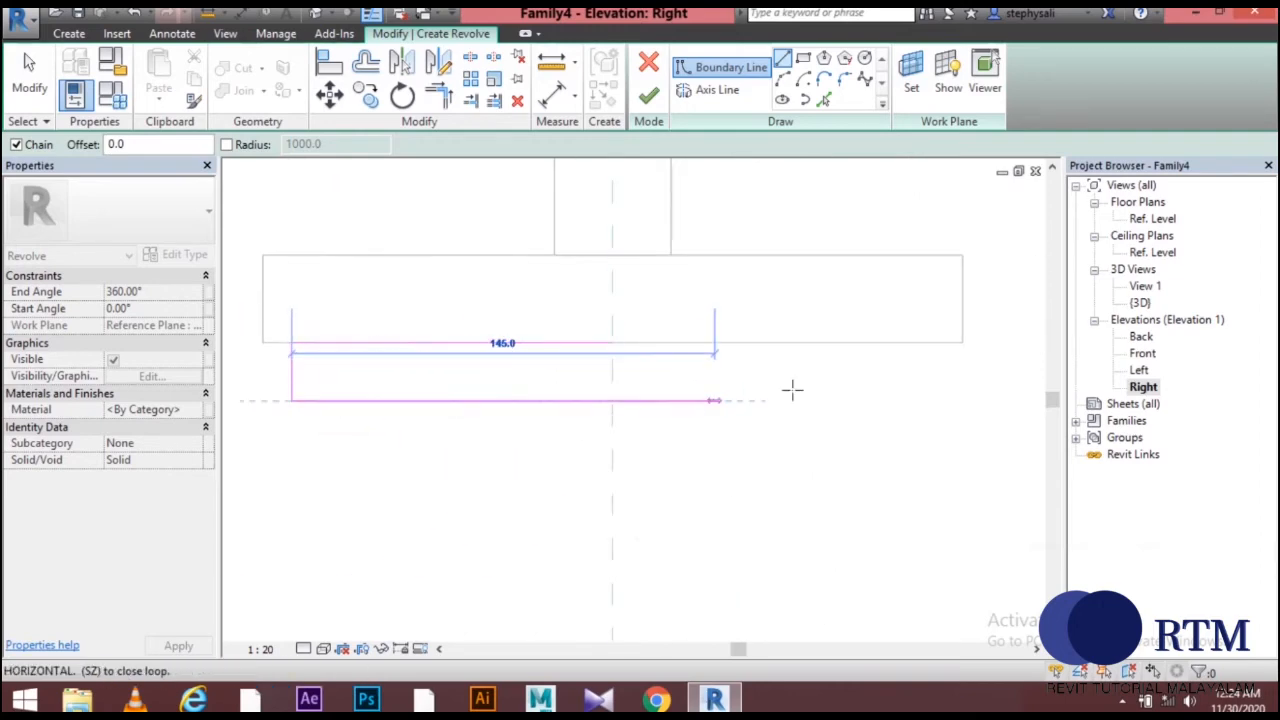
Draw a start-end-radius arc from the short edge's lower end across the axis, bowing downward symmetrically about it.
click(783, 79)
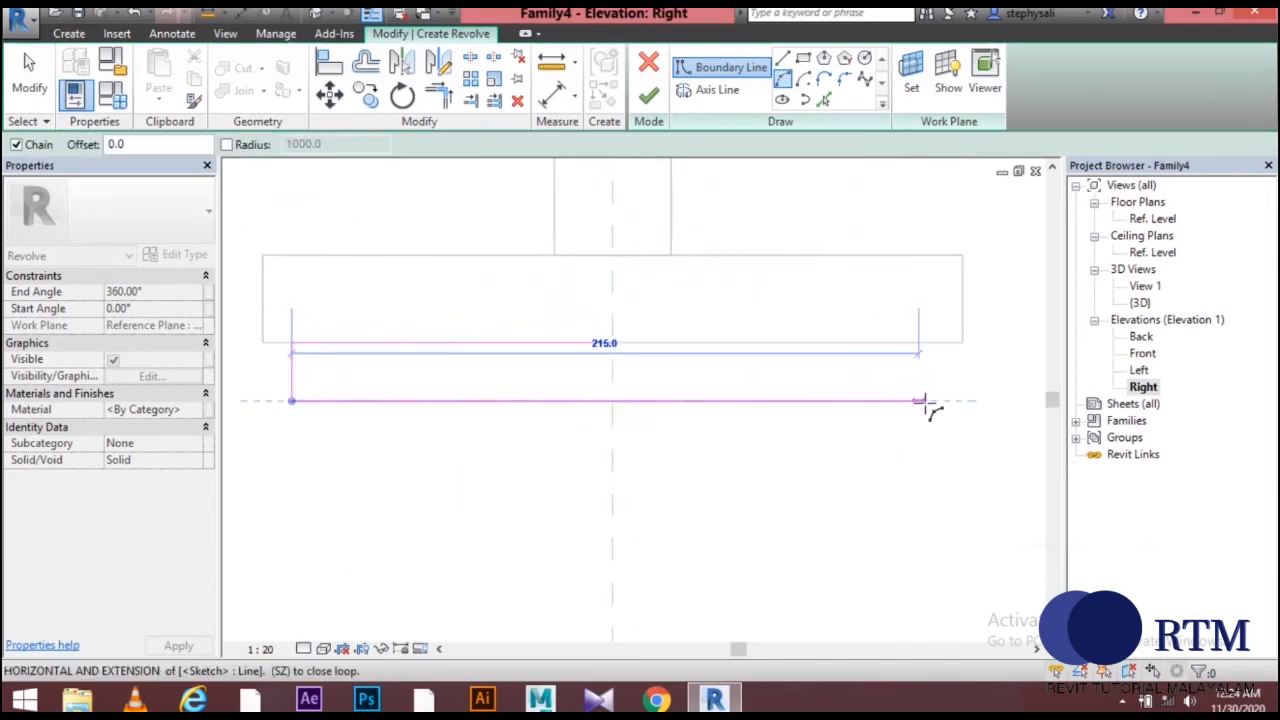
click(931, 401)
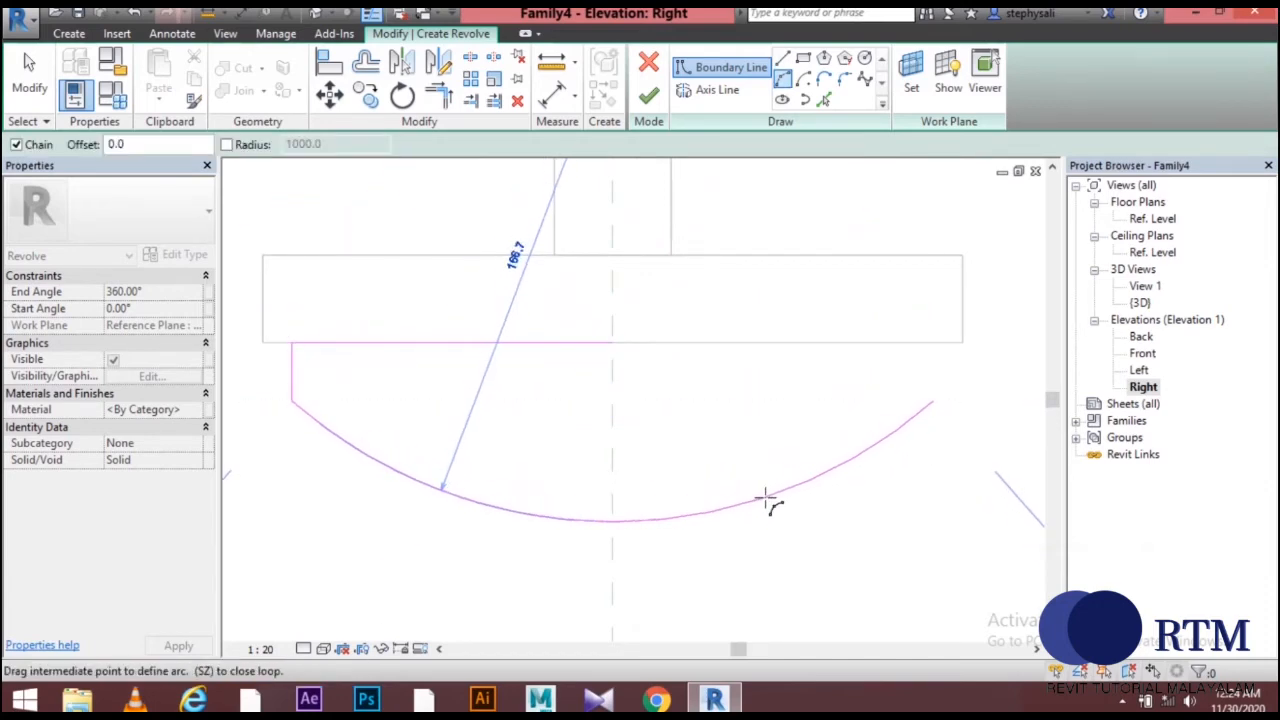
click(766, 501)
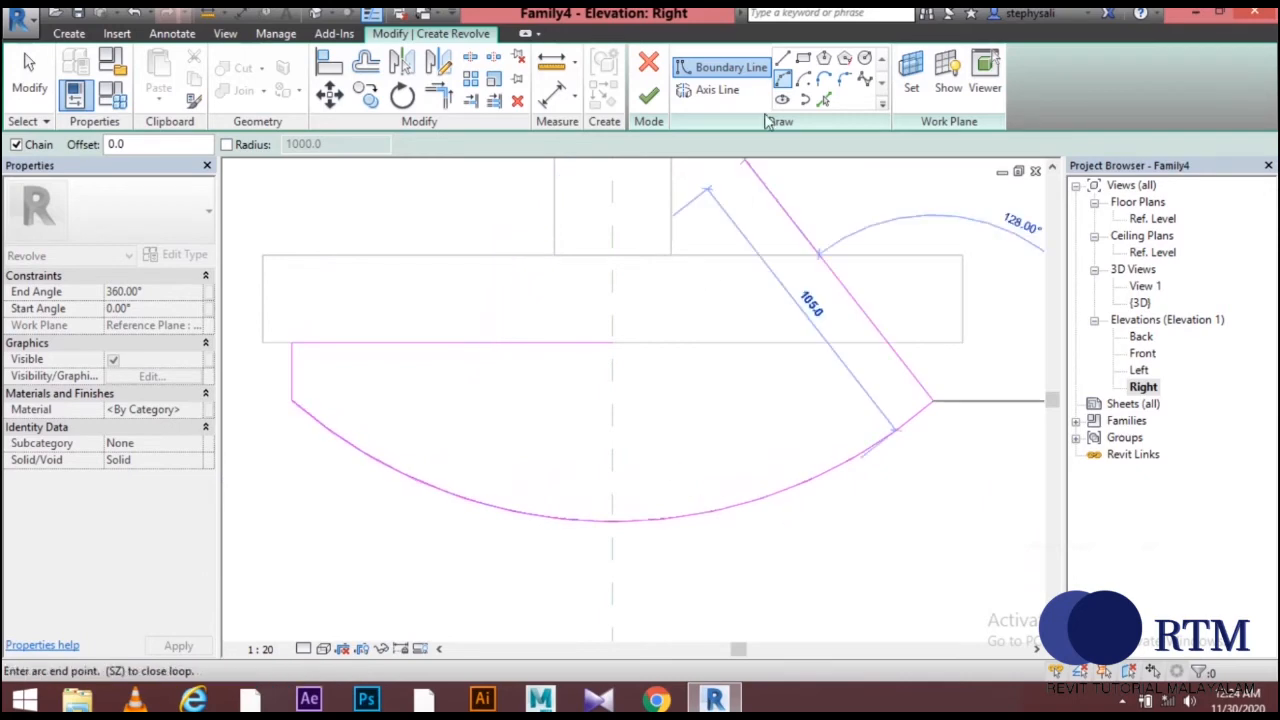
right_click(800, 192)
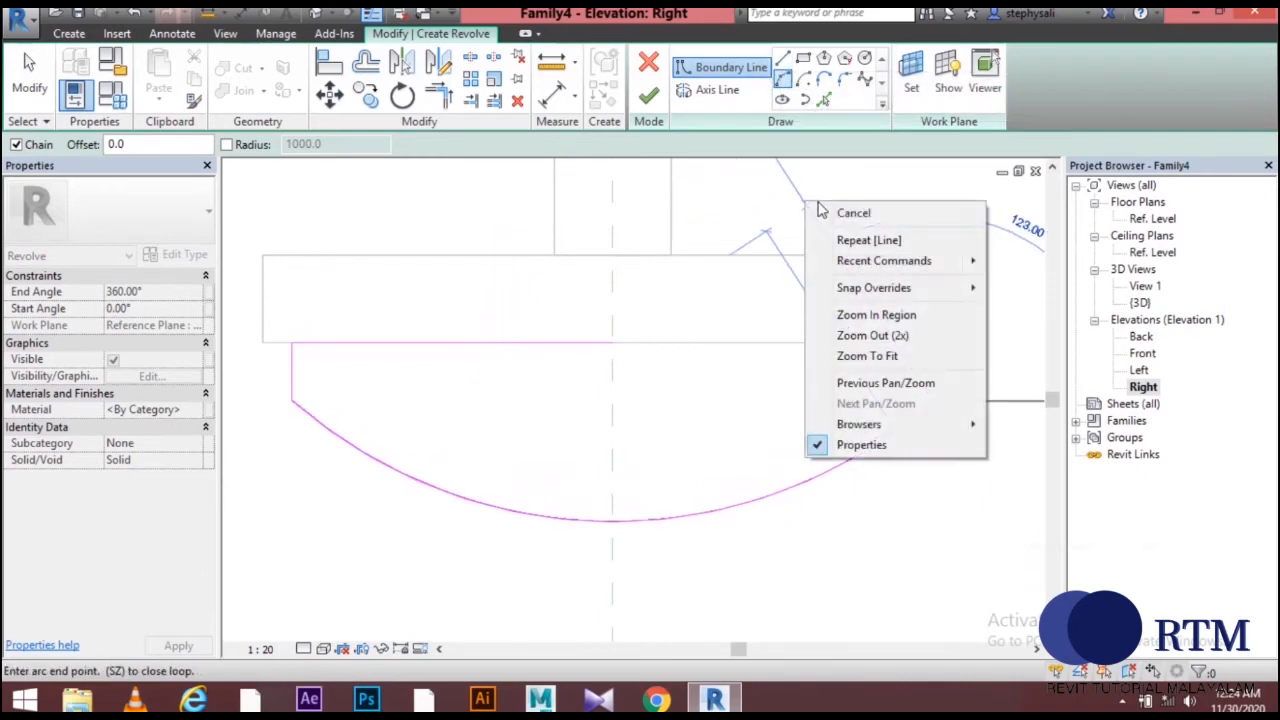
click(840, 212)
Draw a vertical boundary line along the light source axis from the disc's underside down to the arc's lowest point.
click(782, 57)
click(612, 343)
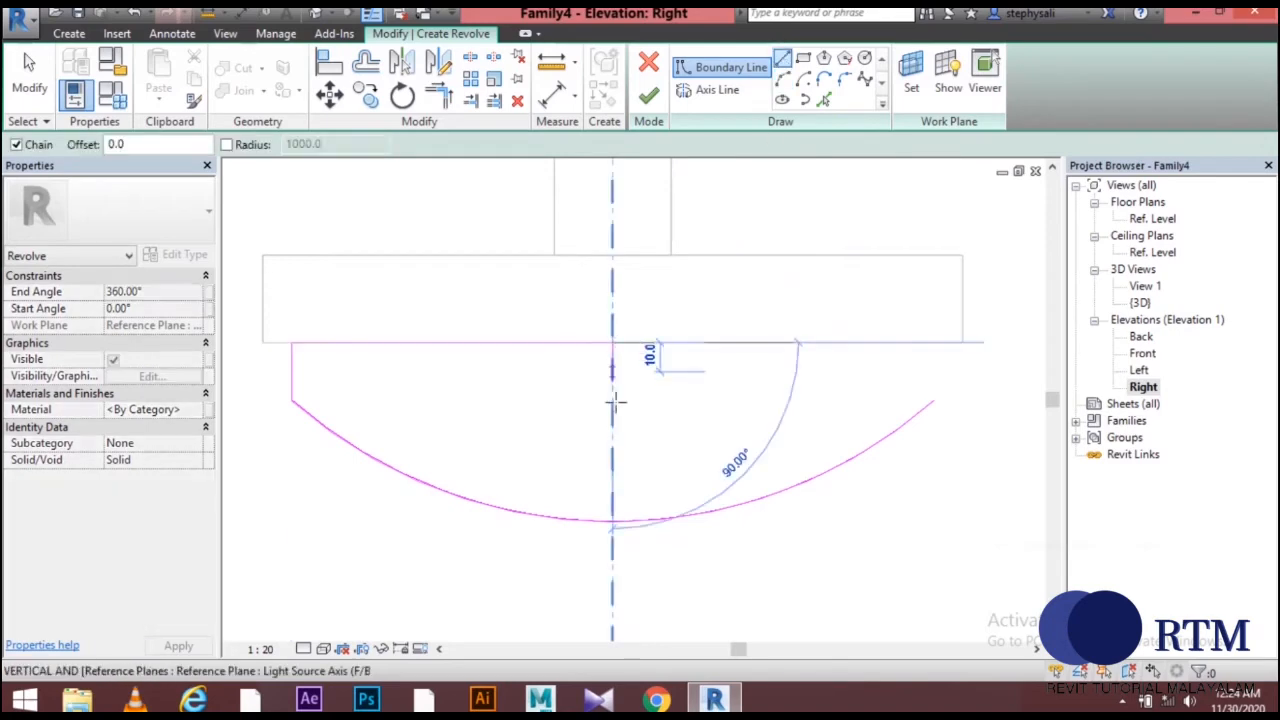
click(611, 521)
key(Escape)
key(Escape)
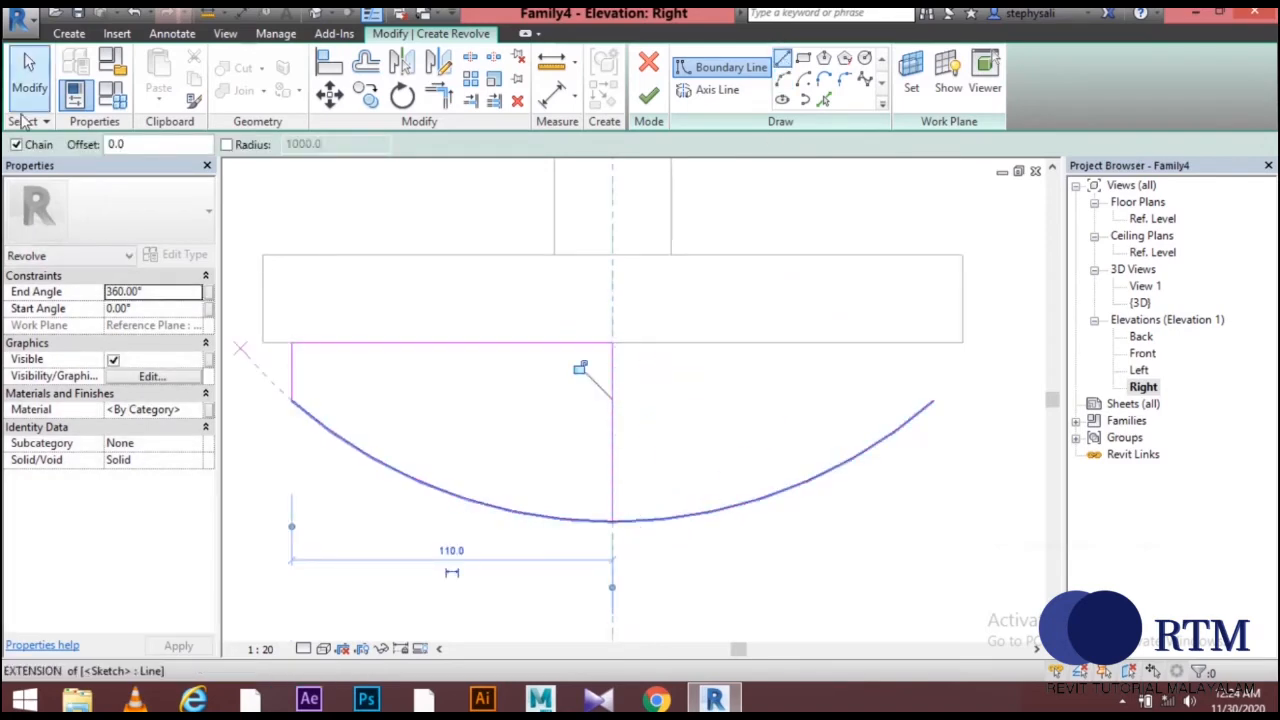
Trim the arc to the vertical axis line, keeping only the half that closes the boundary.
click(438, 95)
click(492, 518)
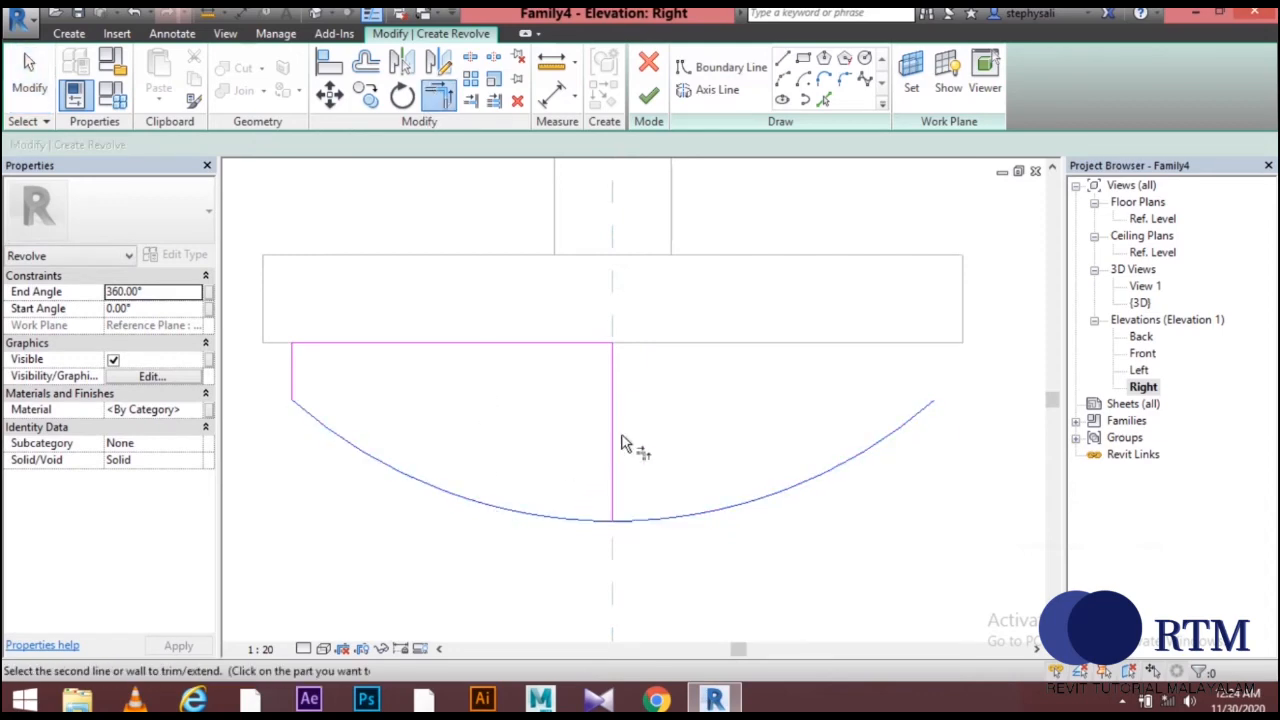
click(617, 455)
Pick the light source axis as the axis line and finish the 360° revolve of the dome.
scroll(690, 468, down, 2)
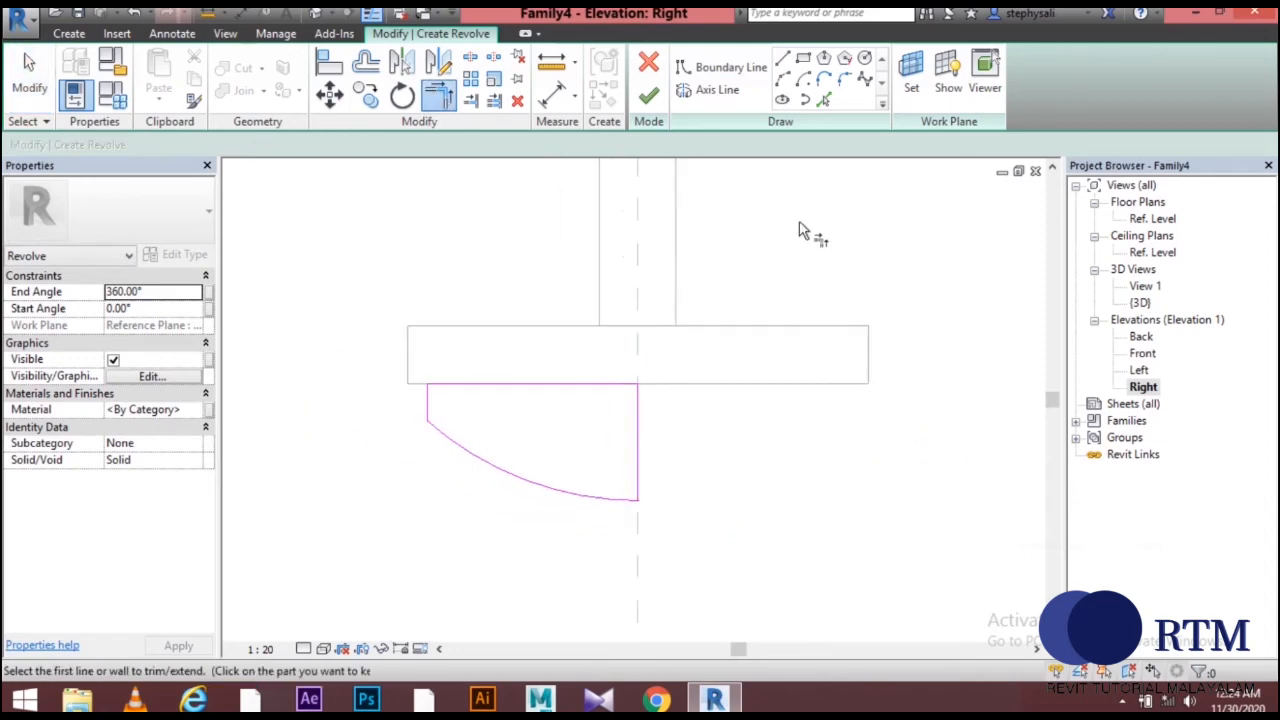
click(700, 90)
click(803, 60)
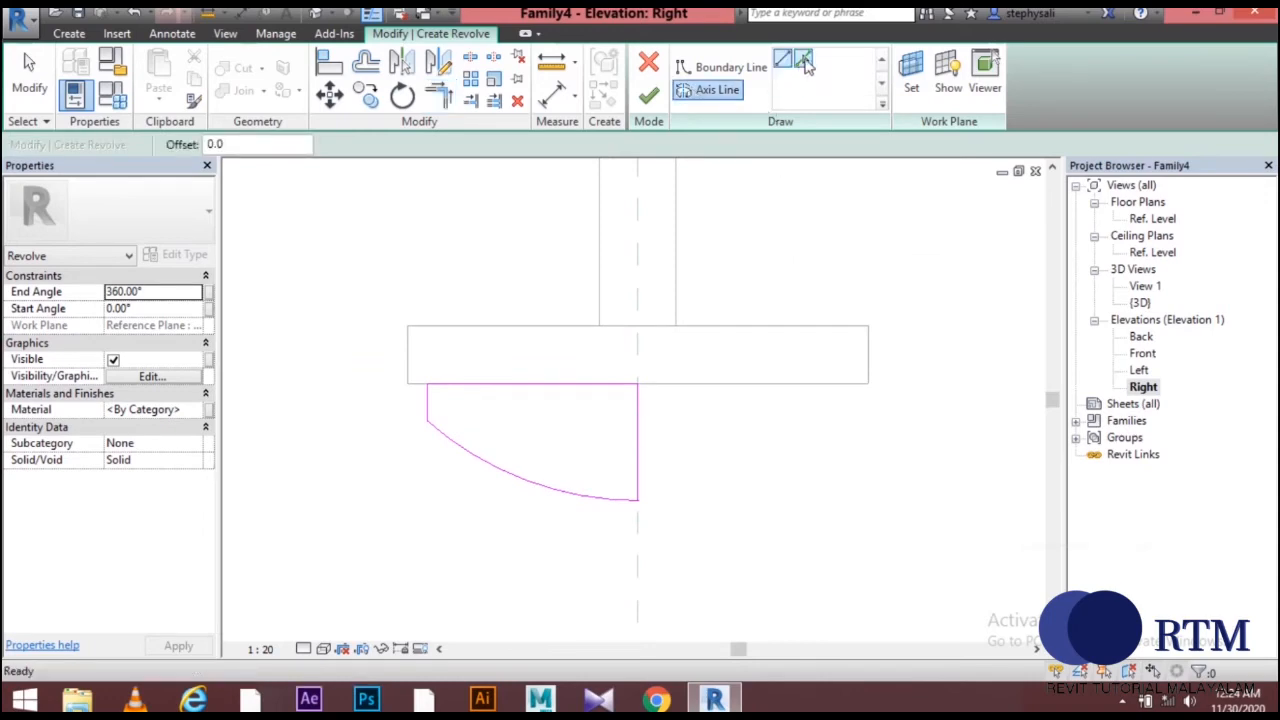
click(633, 451)
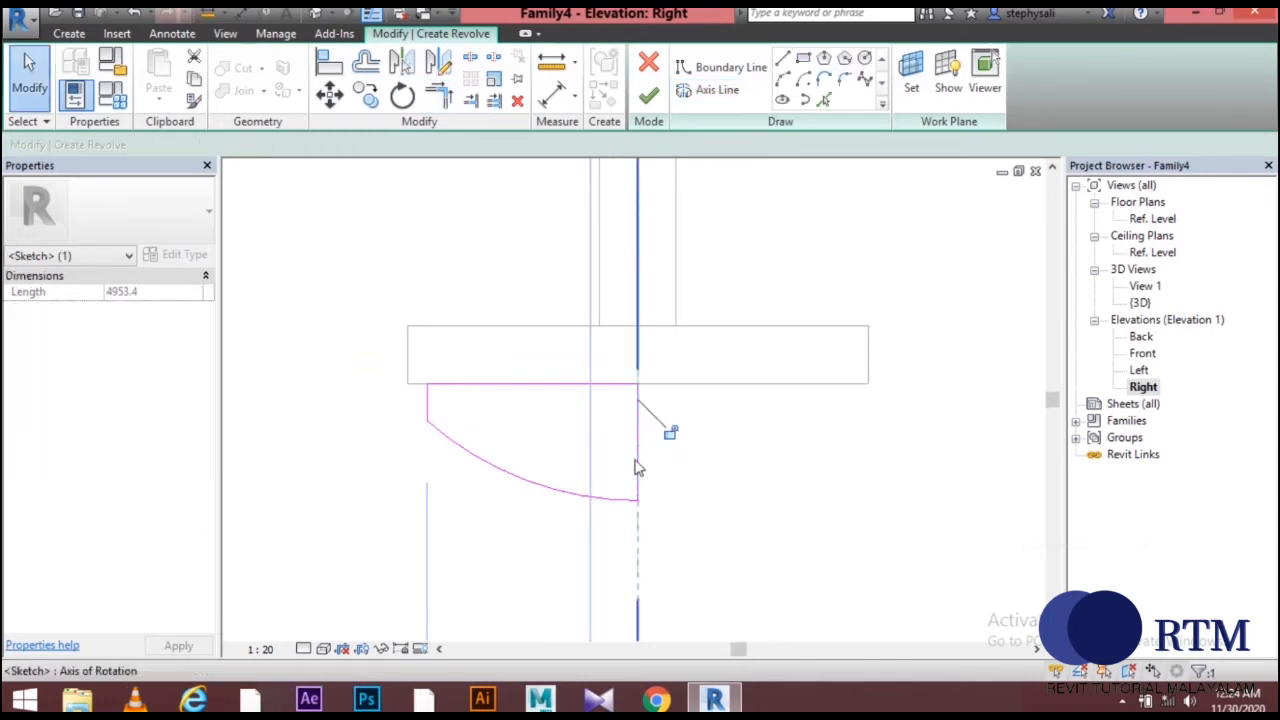
click(649, 100)
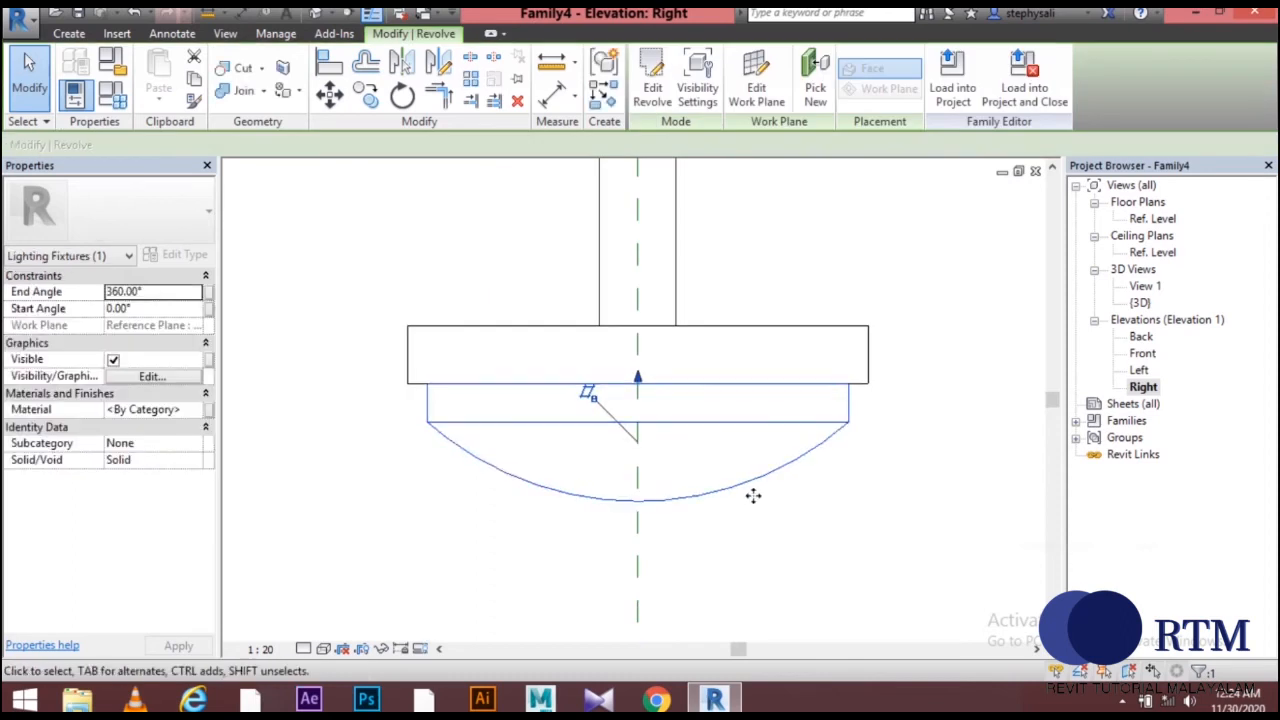
Open the material browser for the dome, show the Default material's appearance, and open the asset browser.
scroll(720, 487, down, 1)
scroll(663, 389, down, 2)
middle_drag(680, 451, 643, 337)
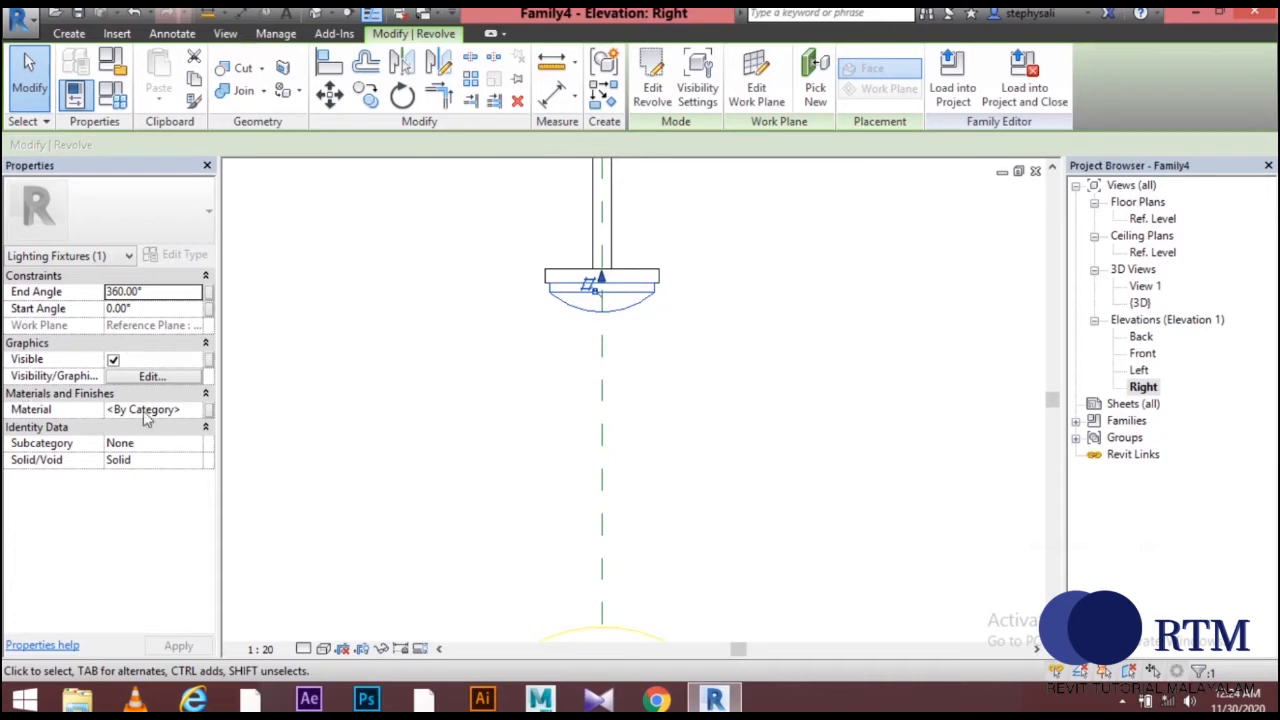
click(197, 416)
click(197, 412)
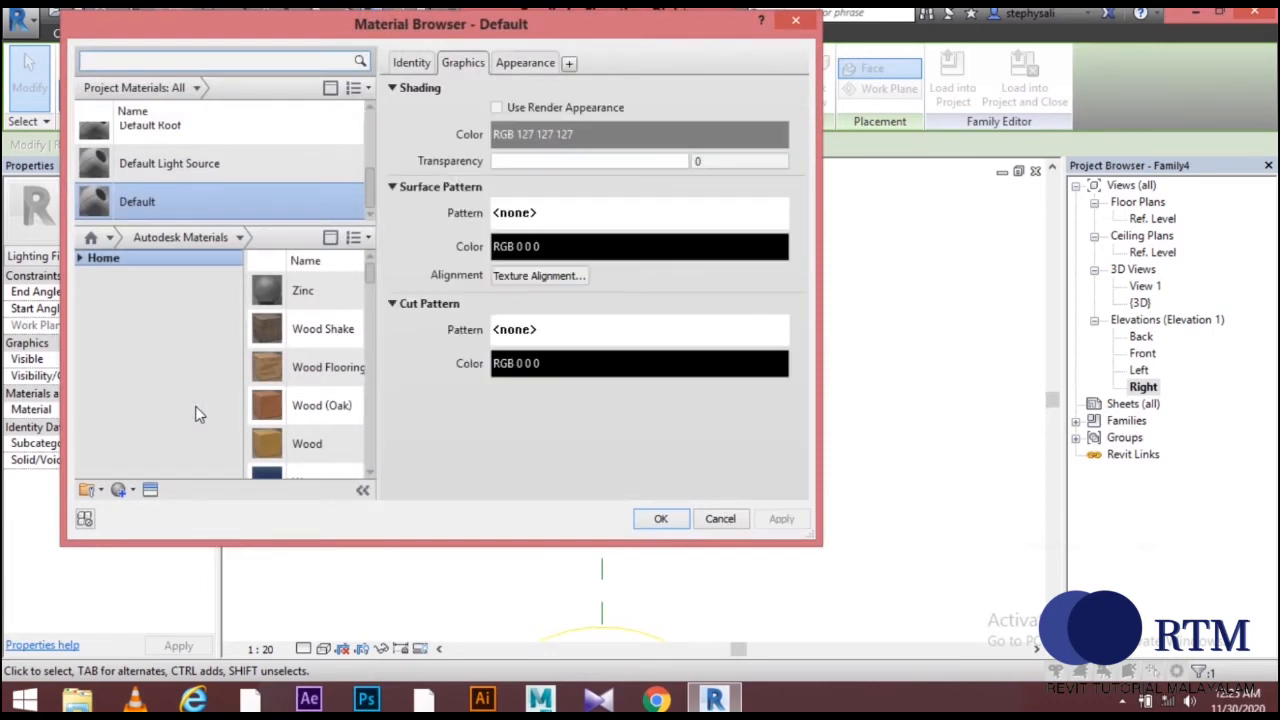
click(515, 63)
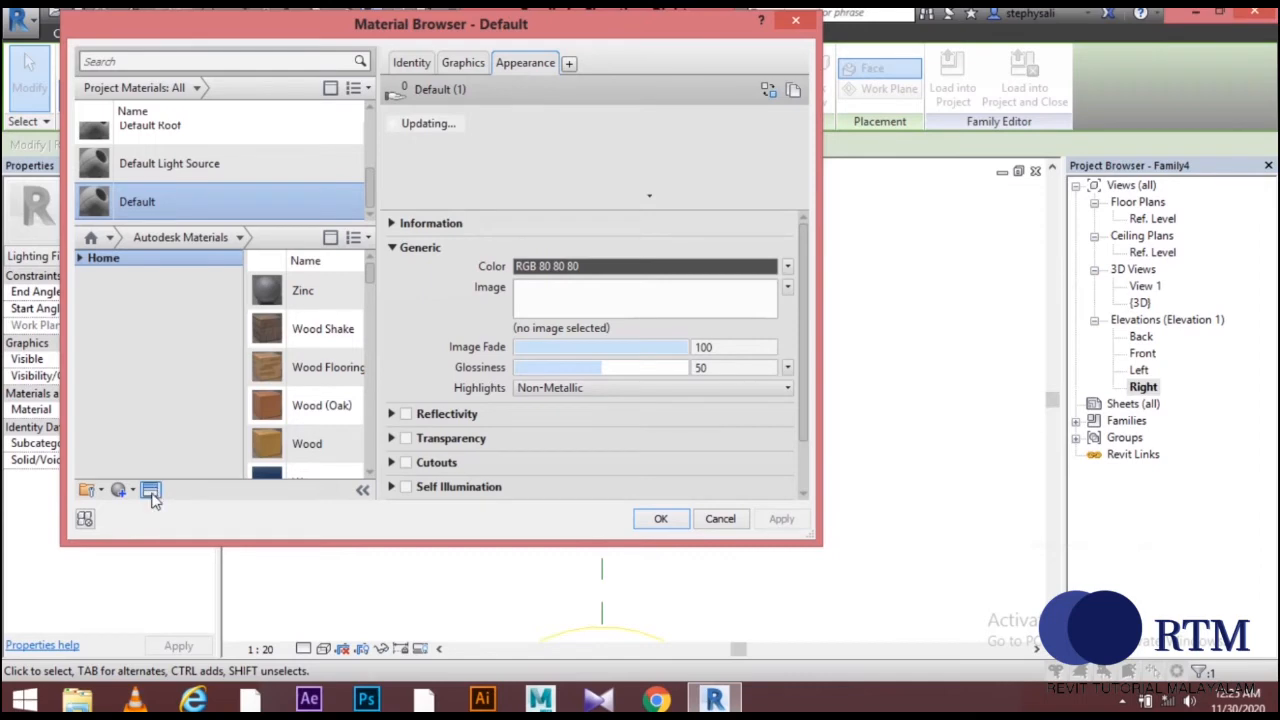
click(150, 491)
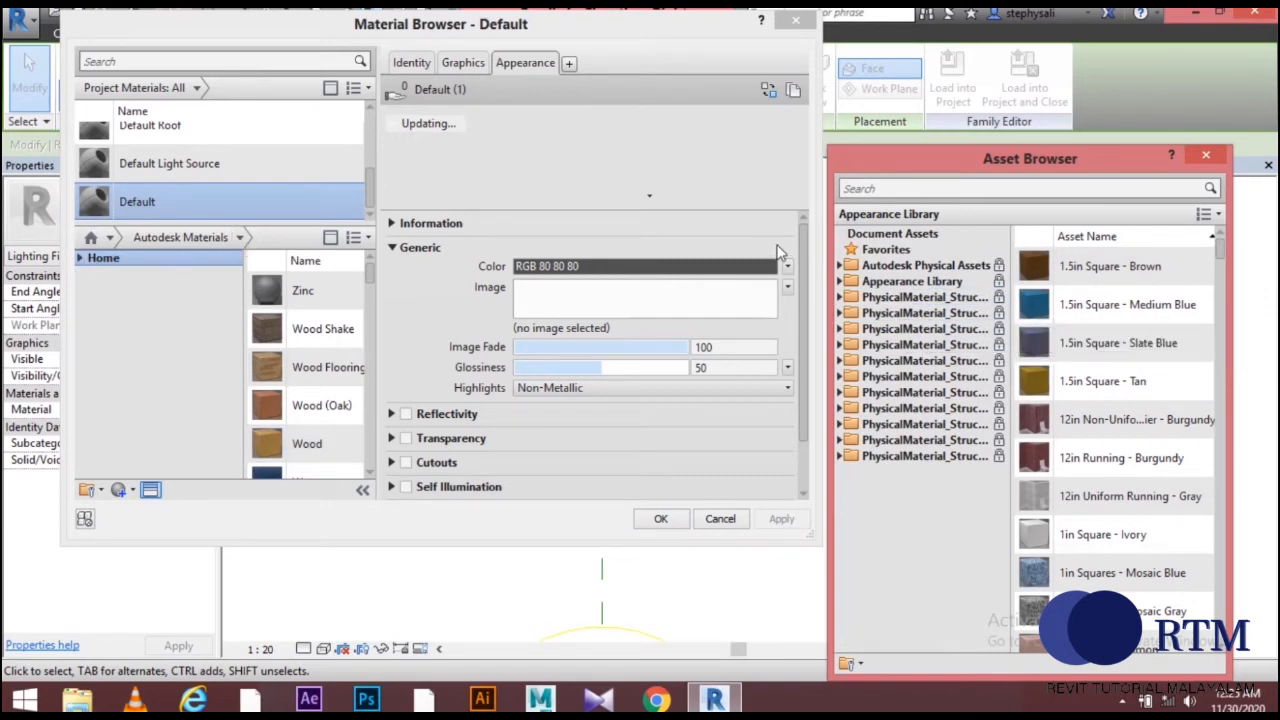
Replace the Default material's appearance with the Light Bulb - On asset from the Appearance Library's Glass category.
click(893, 283)
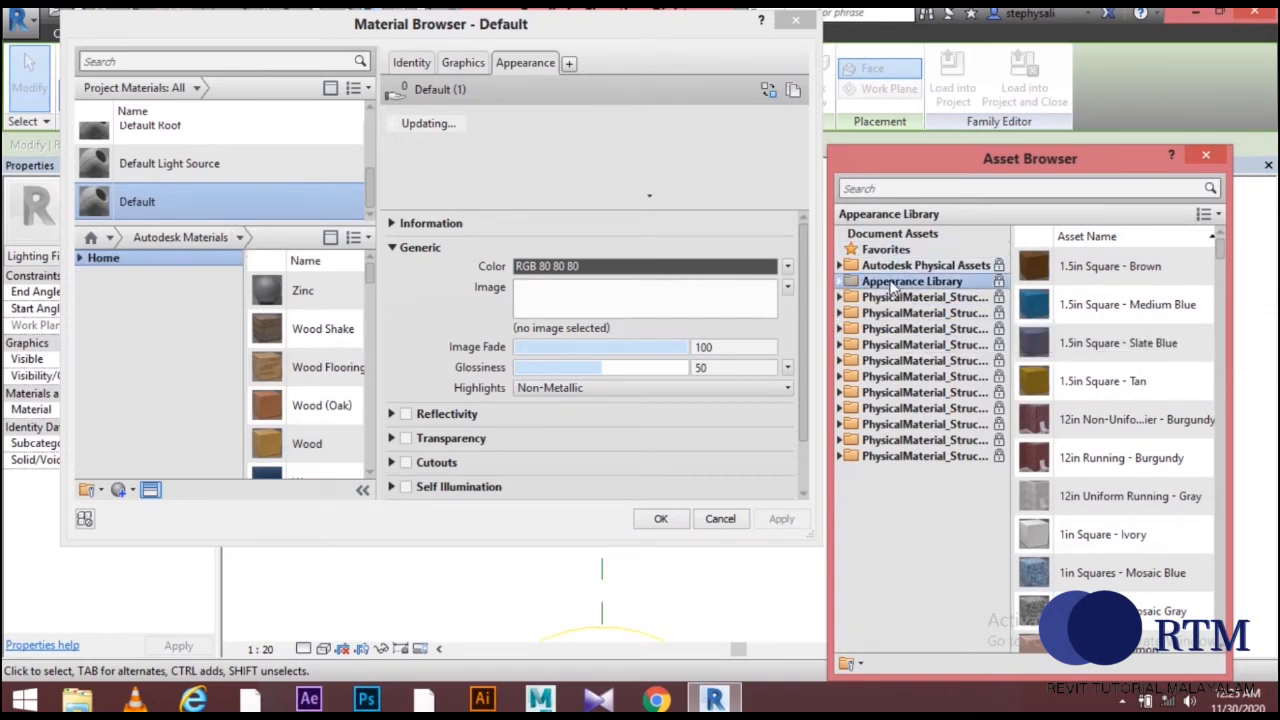
double_click(893, 284)
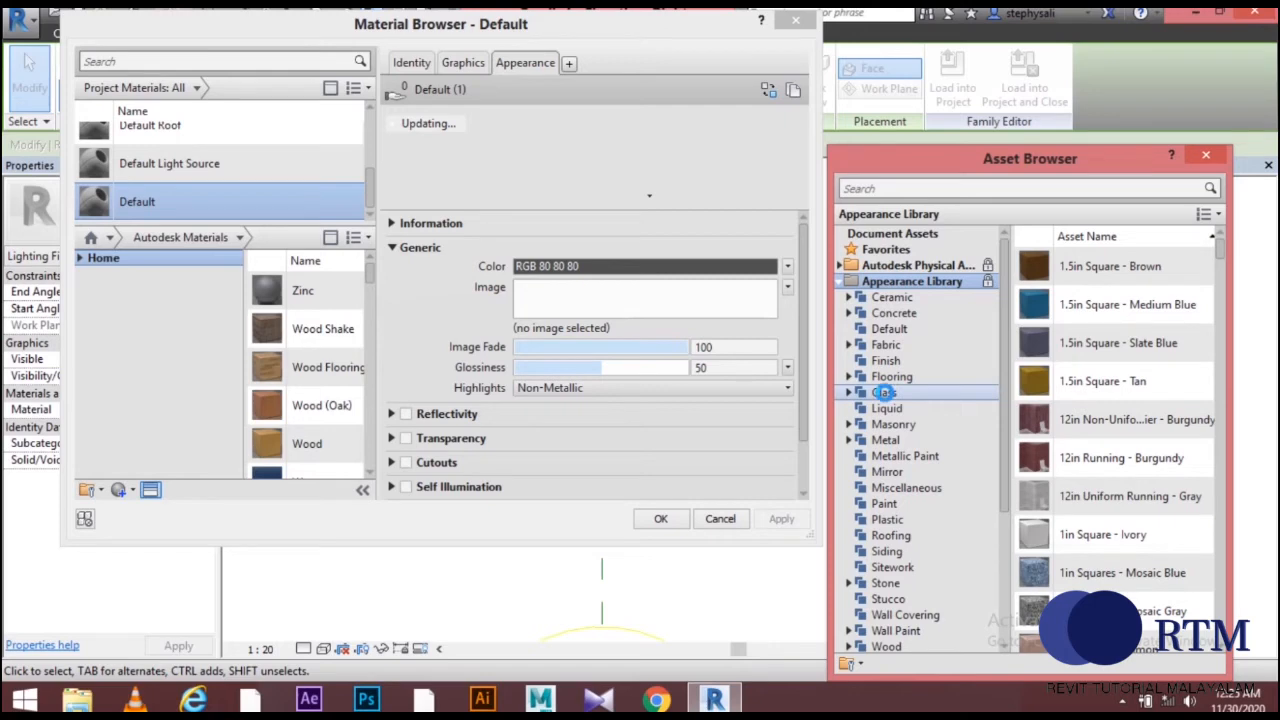
double_click(885, 392)
scroll(1222, 305, down, 3)
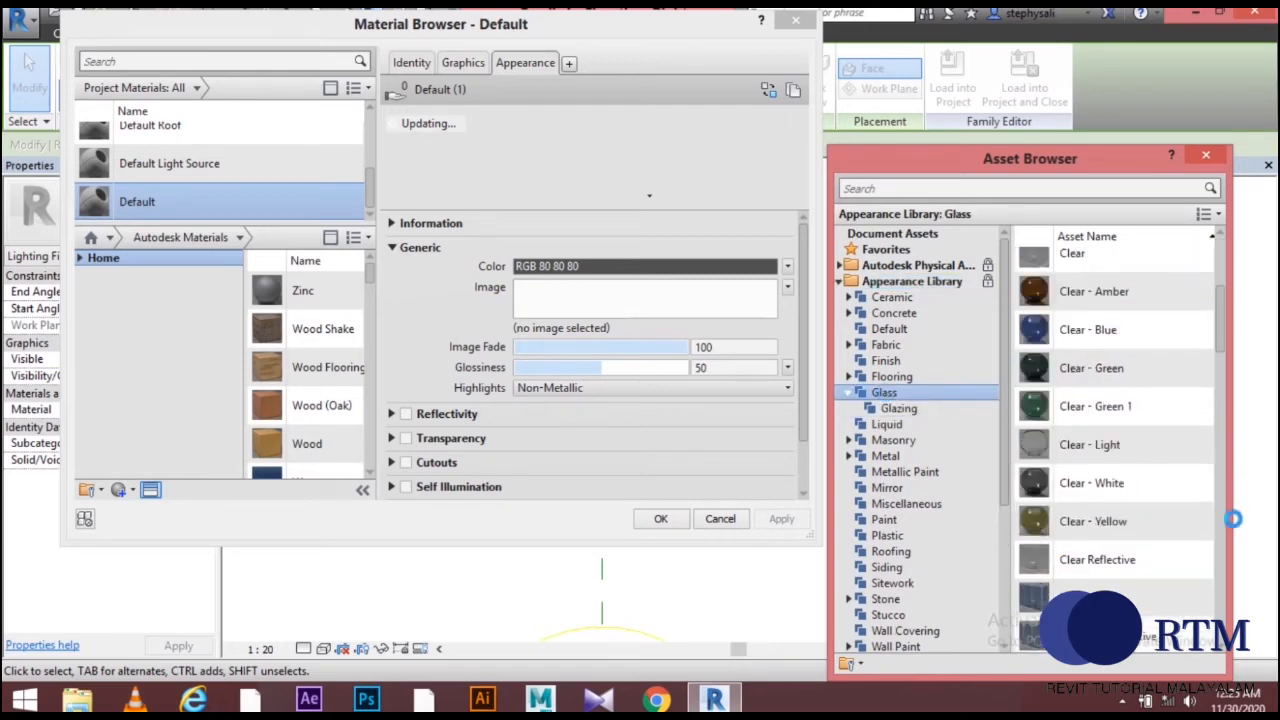
scroll(1222, 530, down, 3)
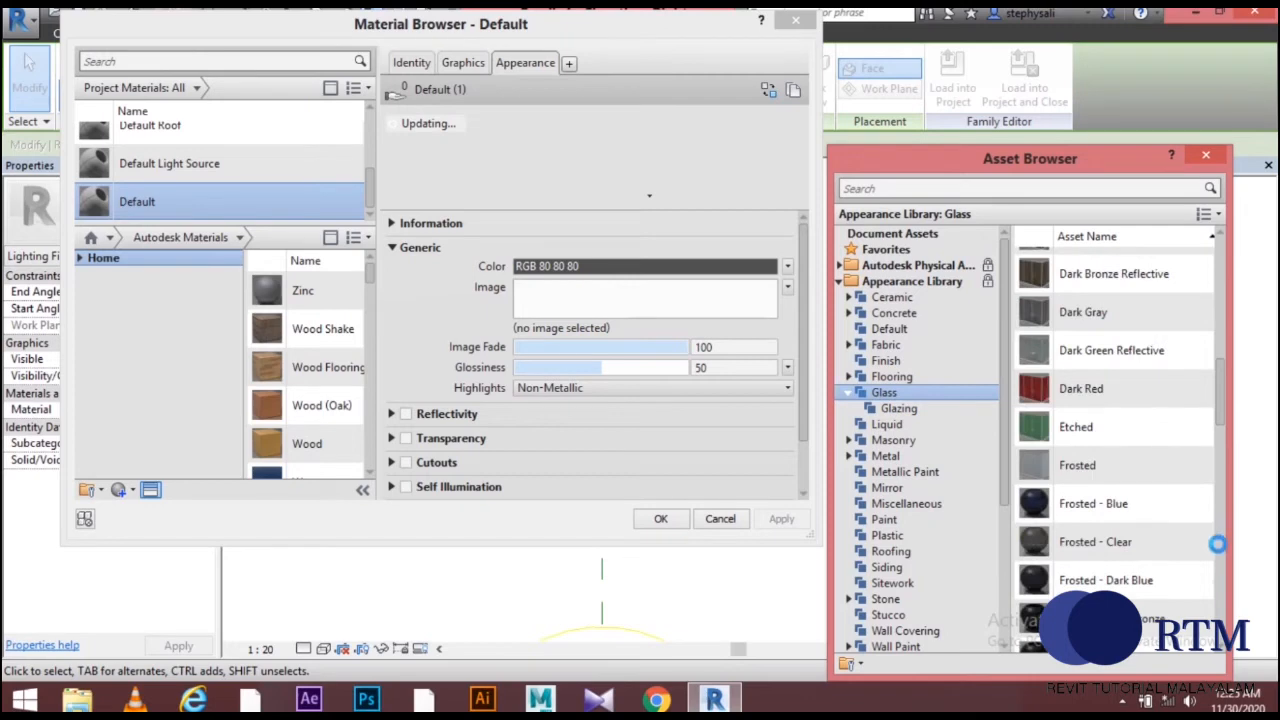
scroll(1217, 543, down, 3)
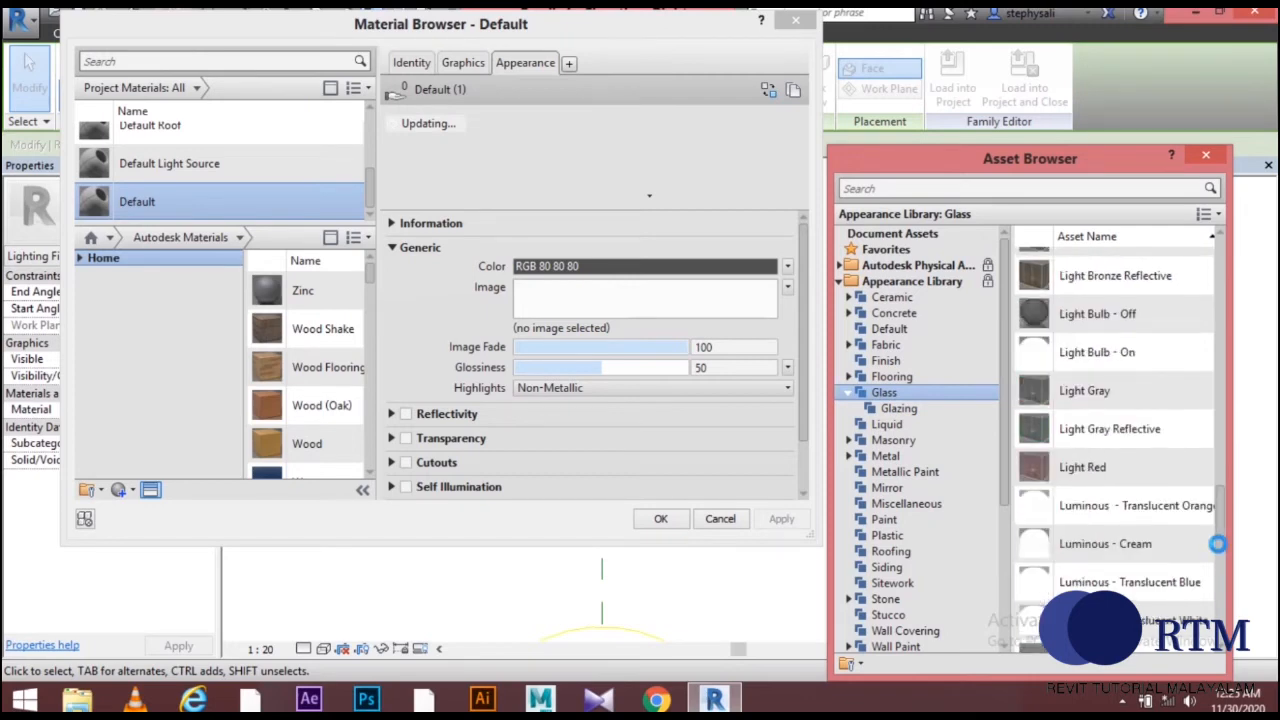
click(1201, 353)
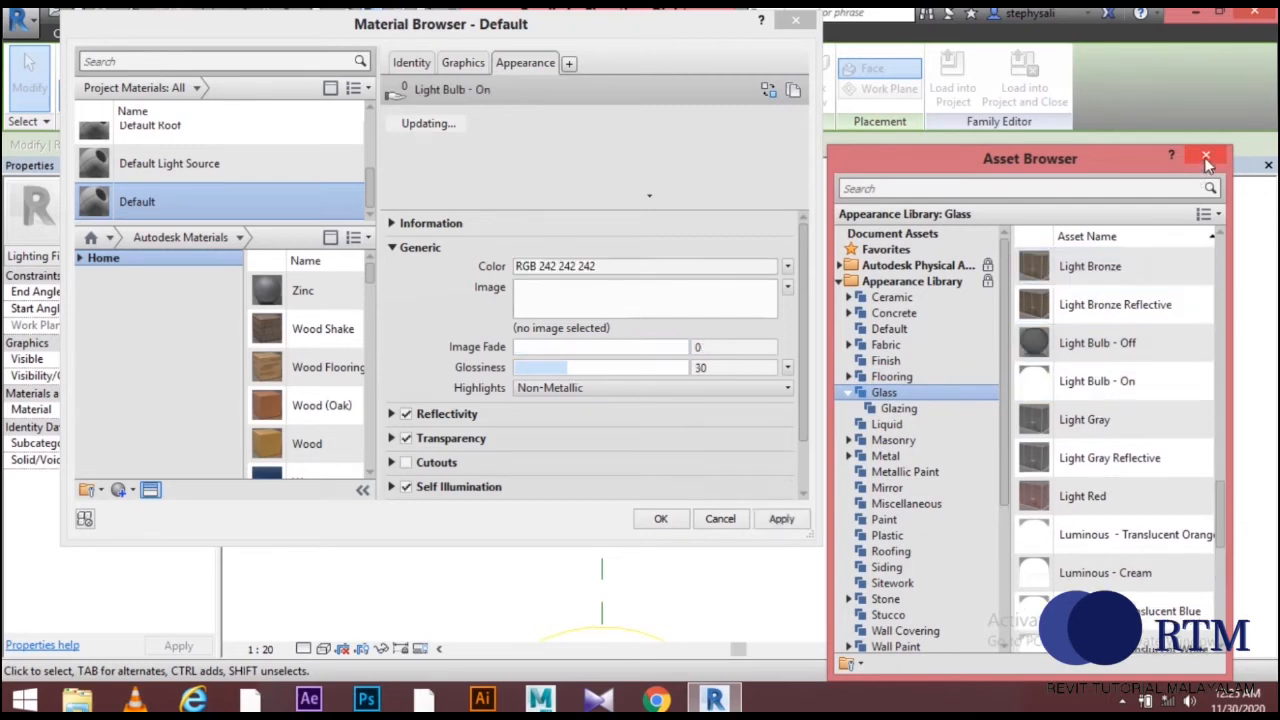
Close the asset browser, apply and accept the material changes, and deselect the dome.
click(1206, 160)
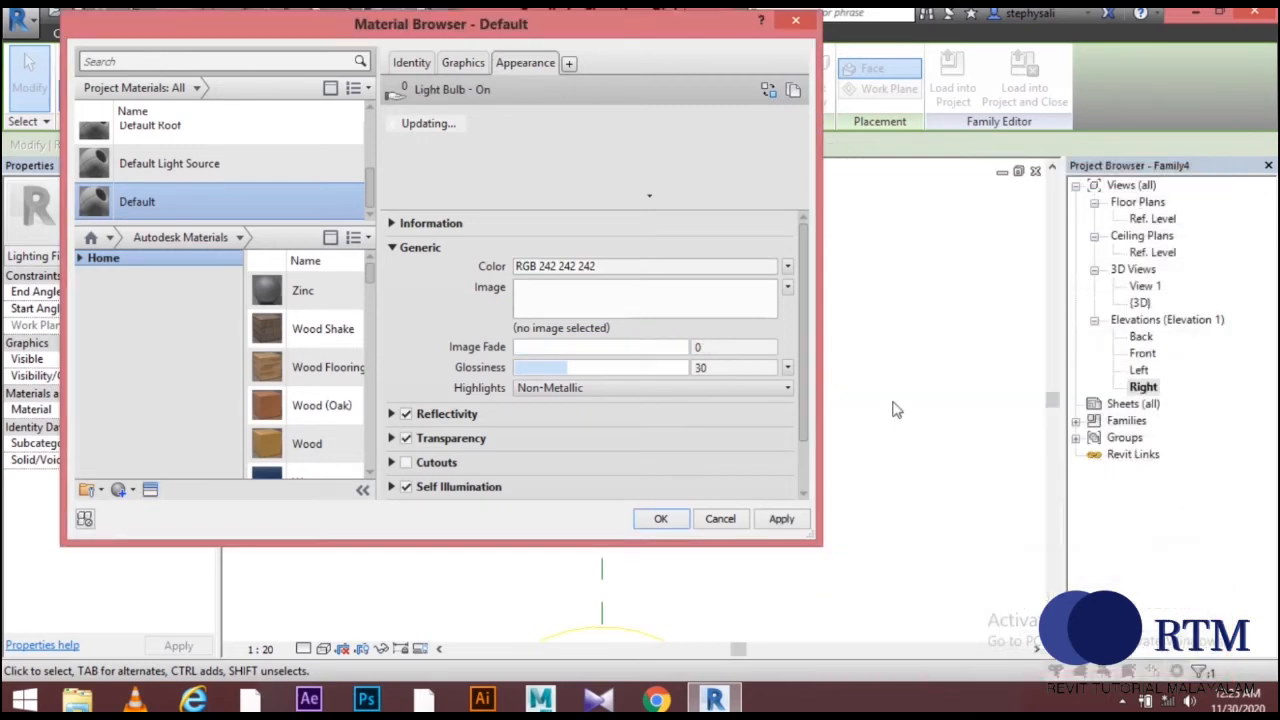
click(784, 521)
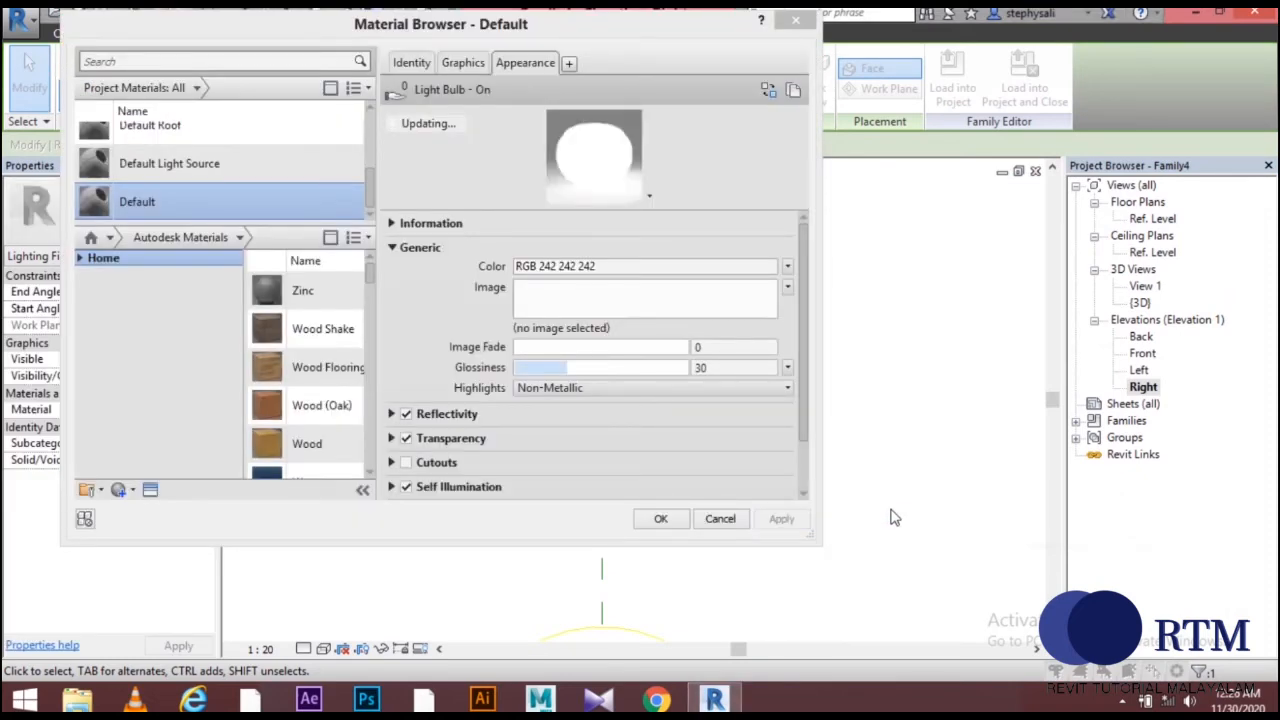
click(660, 520)
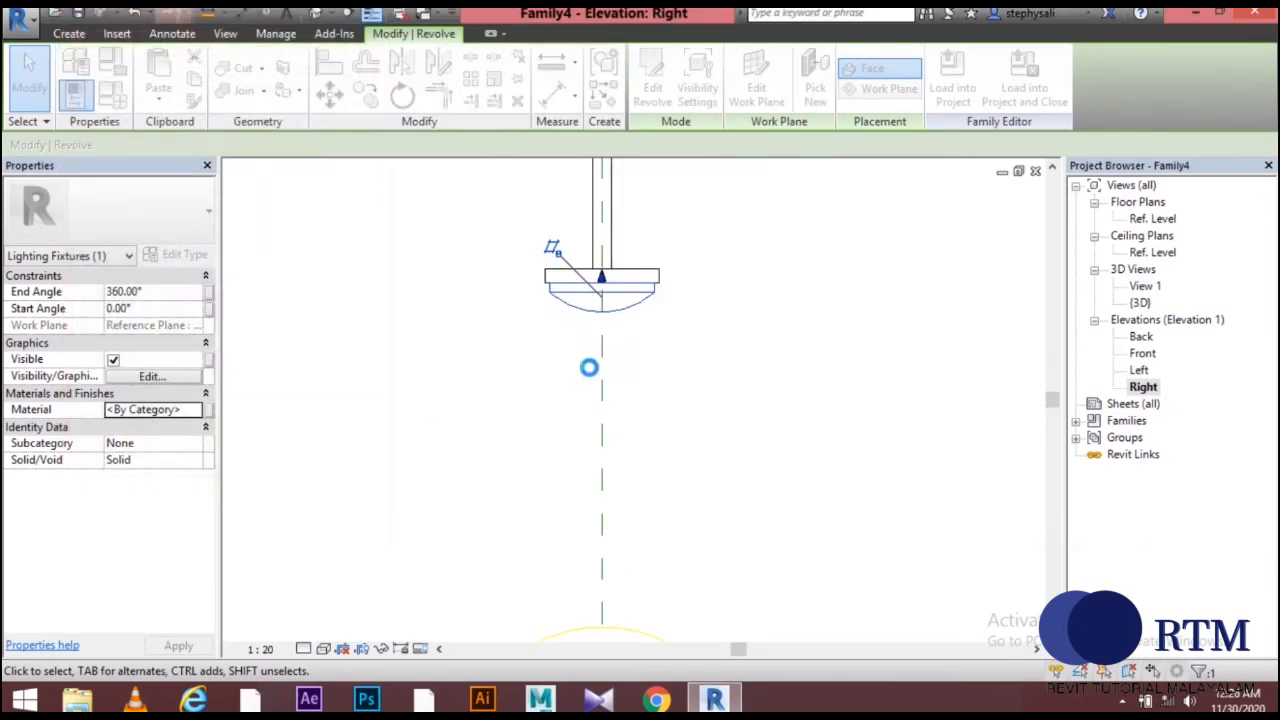
click(690, 384)
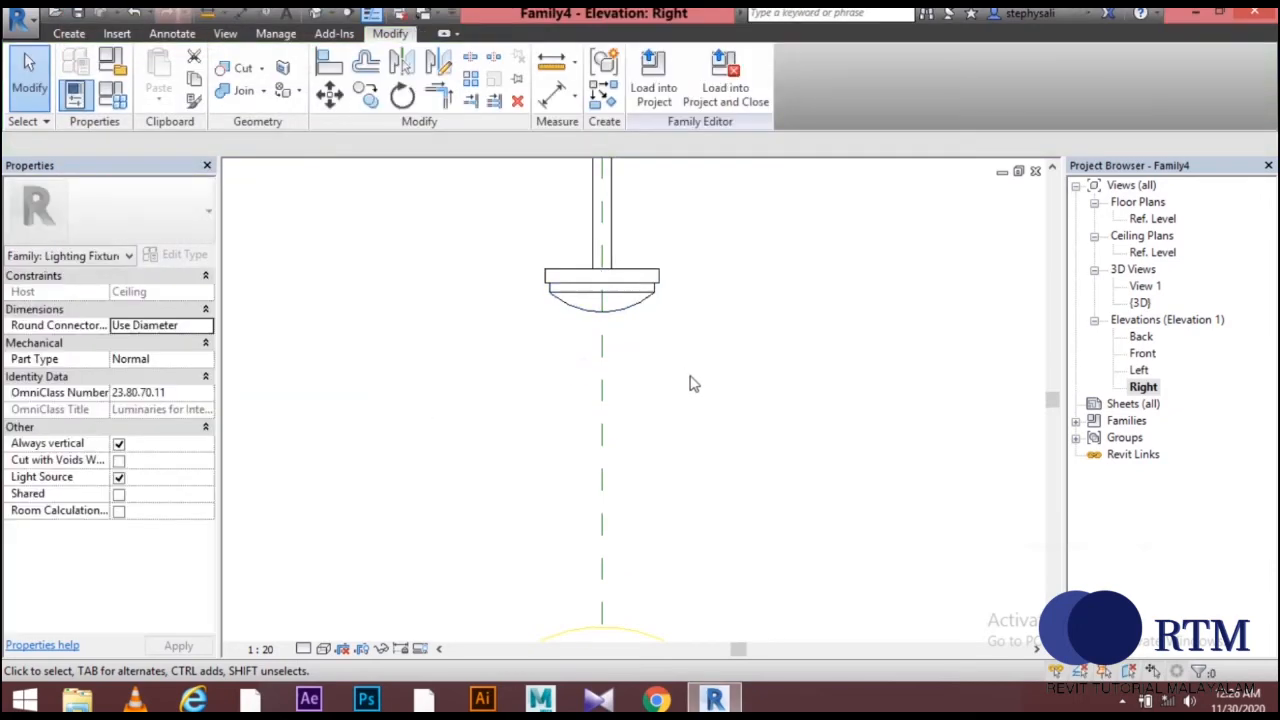
Change the light source definition to hemispherical light distribution, keeping the point emission shape, and deselect the light source.
middle_drag(690, 376, 620, 228)
scroll(620, 228, down, 4)
scroll(617, 290, down, 3)
scroll(614, 296, up, 3)
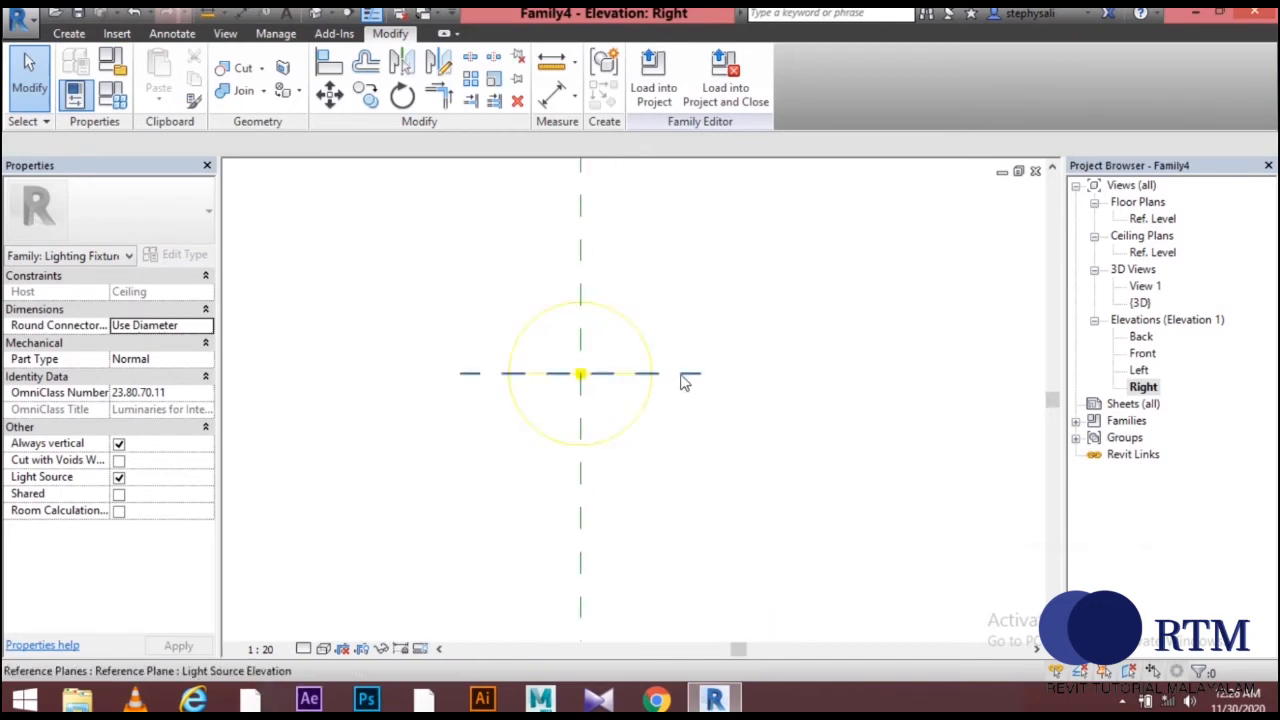
click(684, 376)
middle_drag(691, 291, 714, 363)
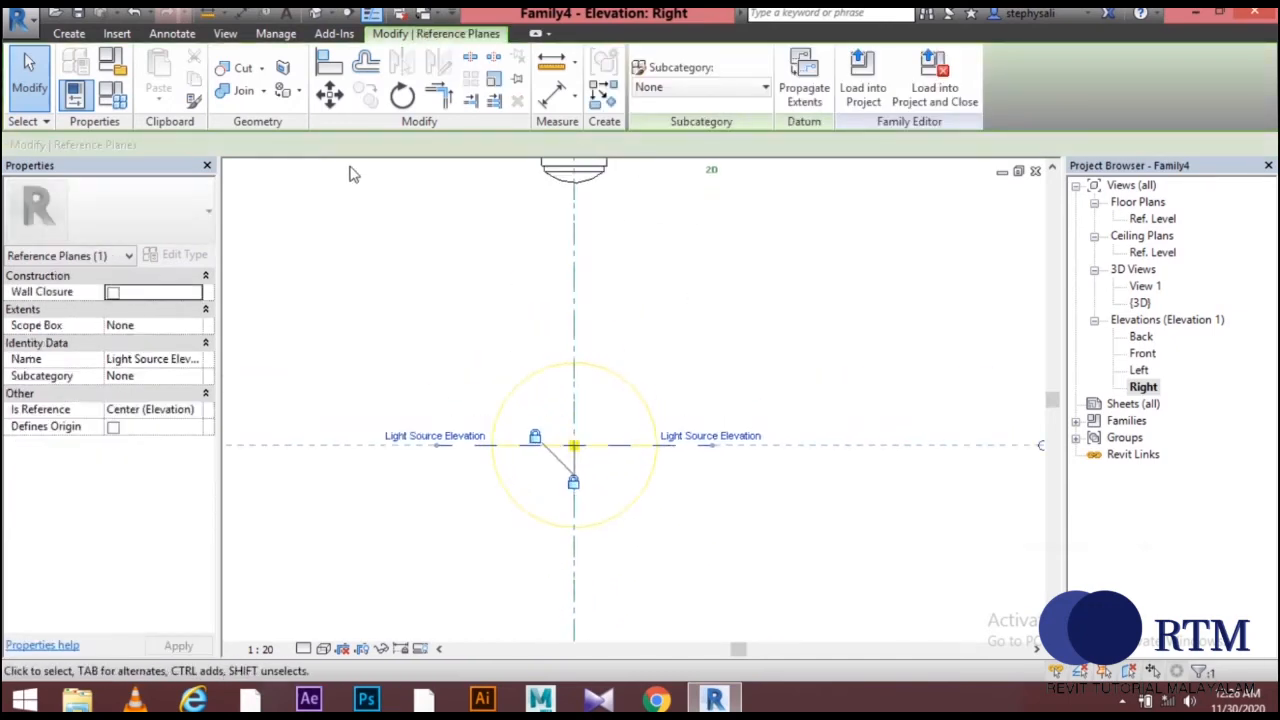
click(648, 416)
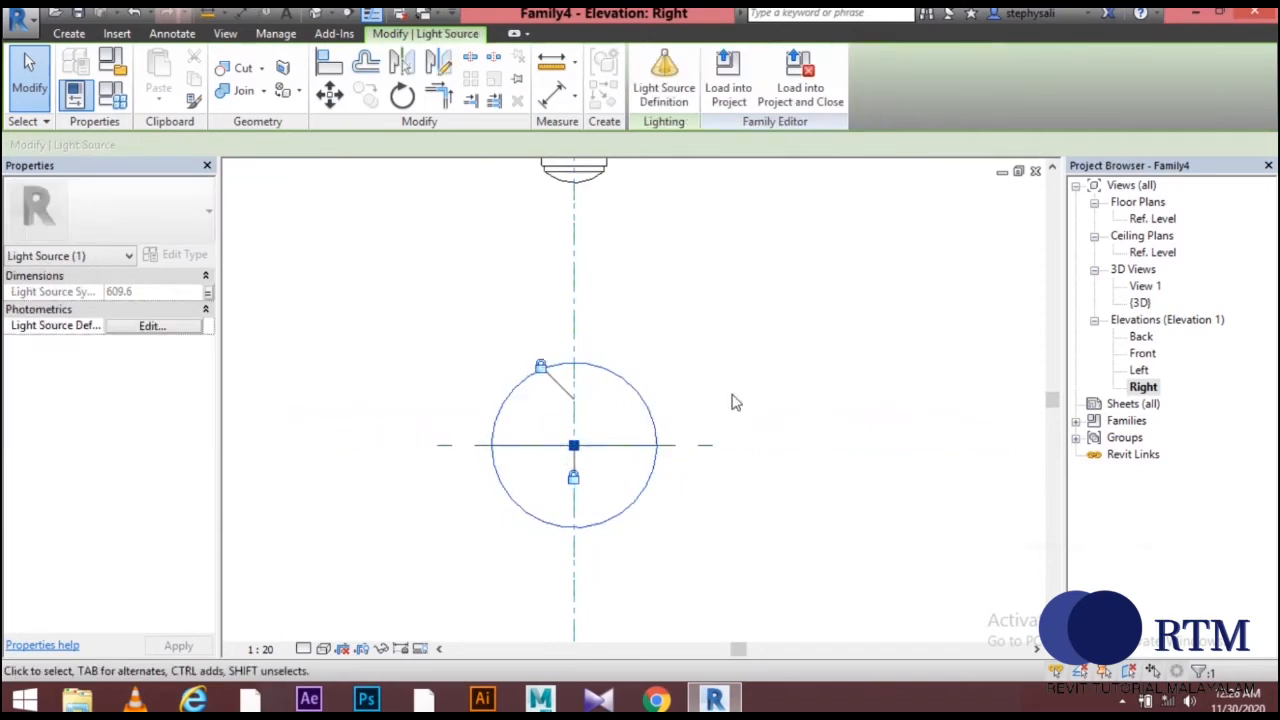
click(664, 78)
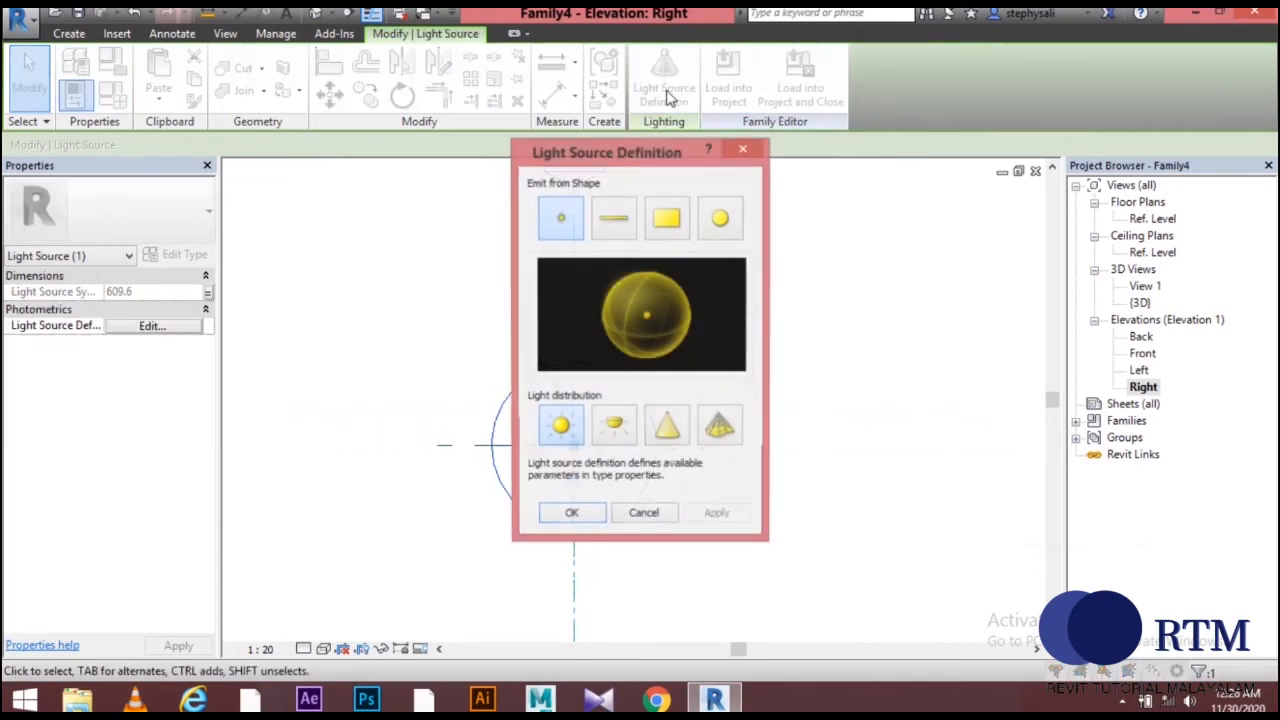
click(612, 428)
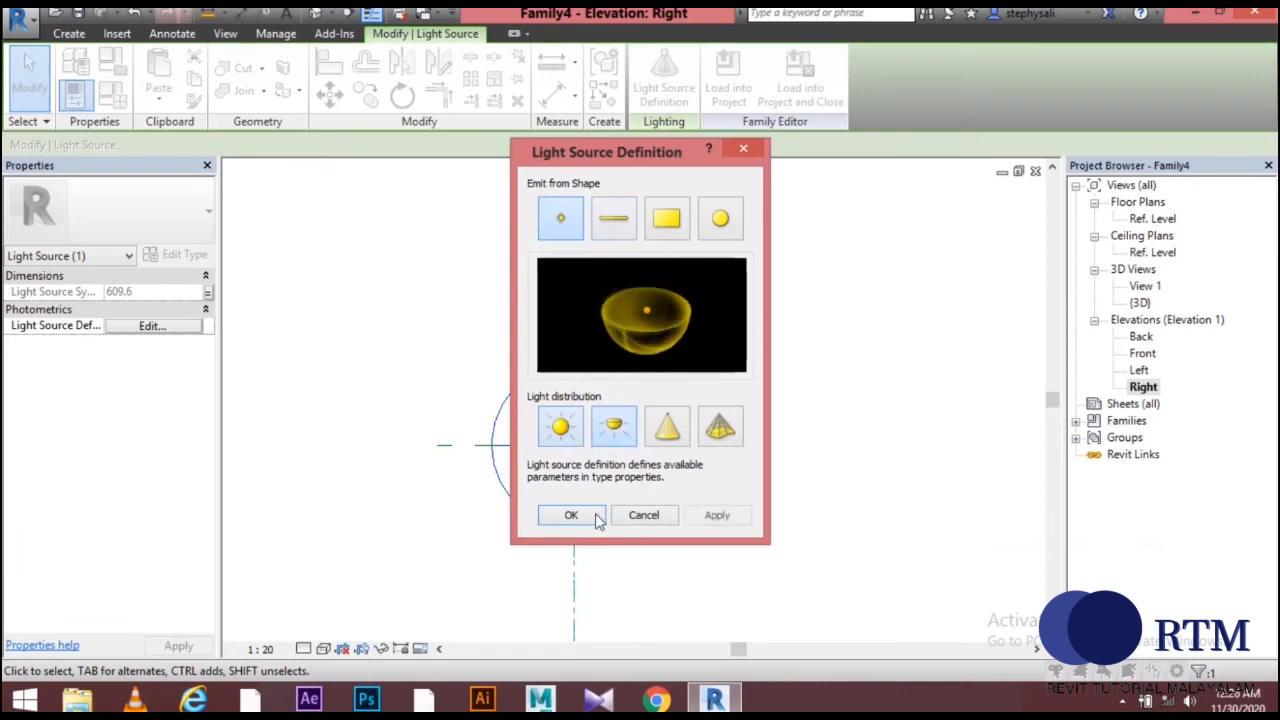
click(571, 514)
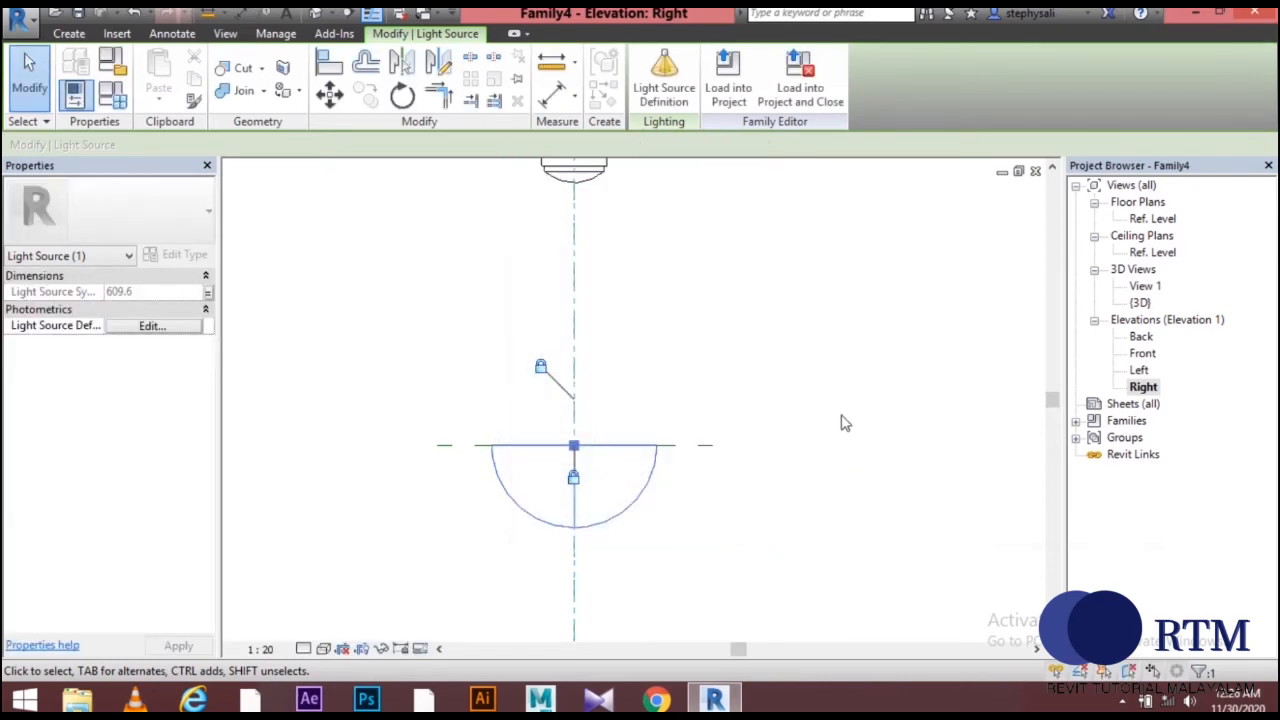
click(845, 423)
Move the light source vertically up along its axis to just below the bulb dome.
click(330, 93)
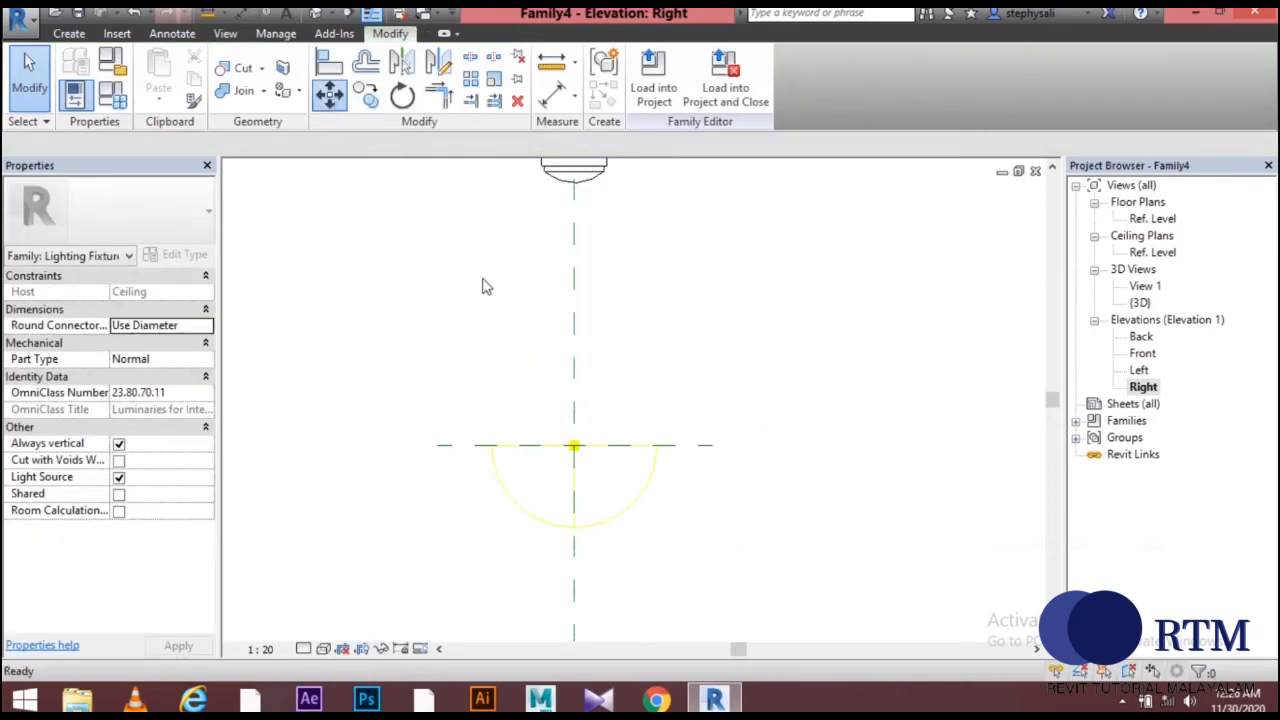
click(574, 446)
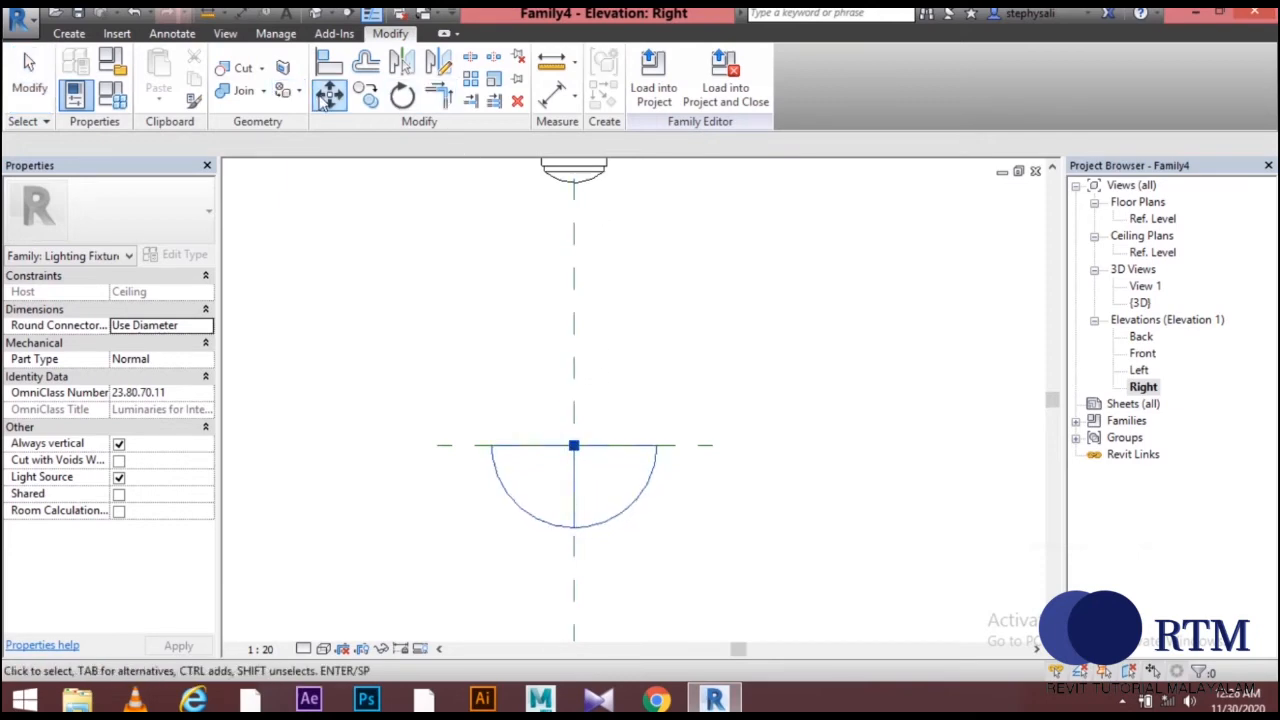
key(Return)
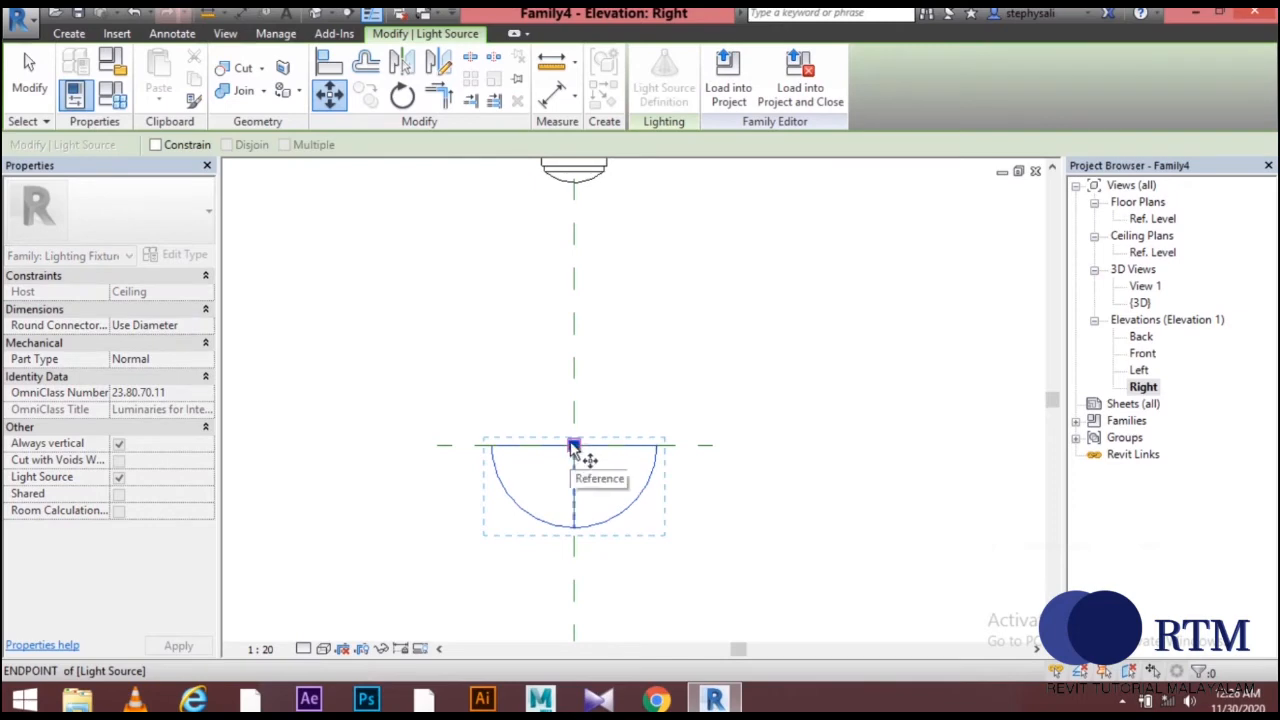
click(574, 448)
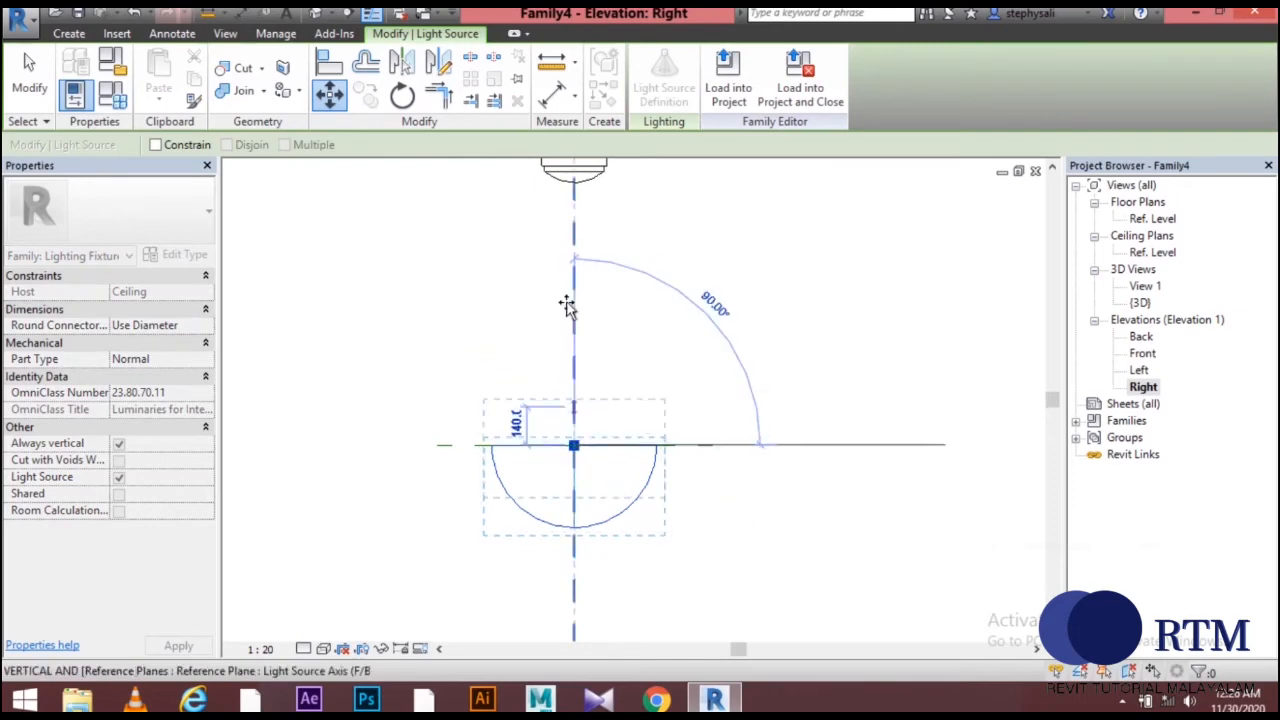
click(573, 190)
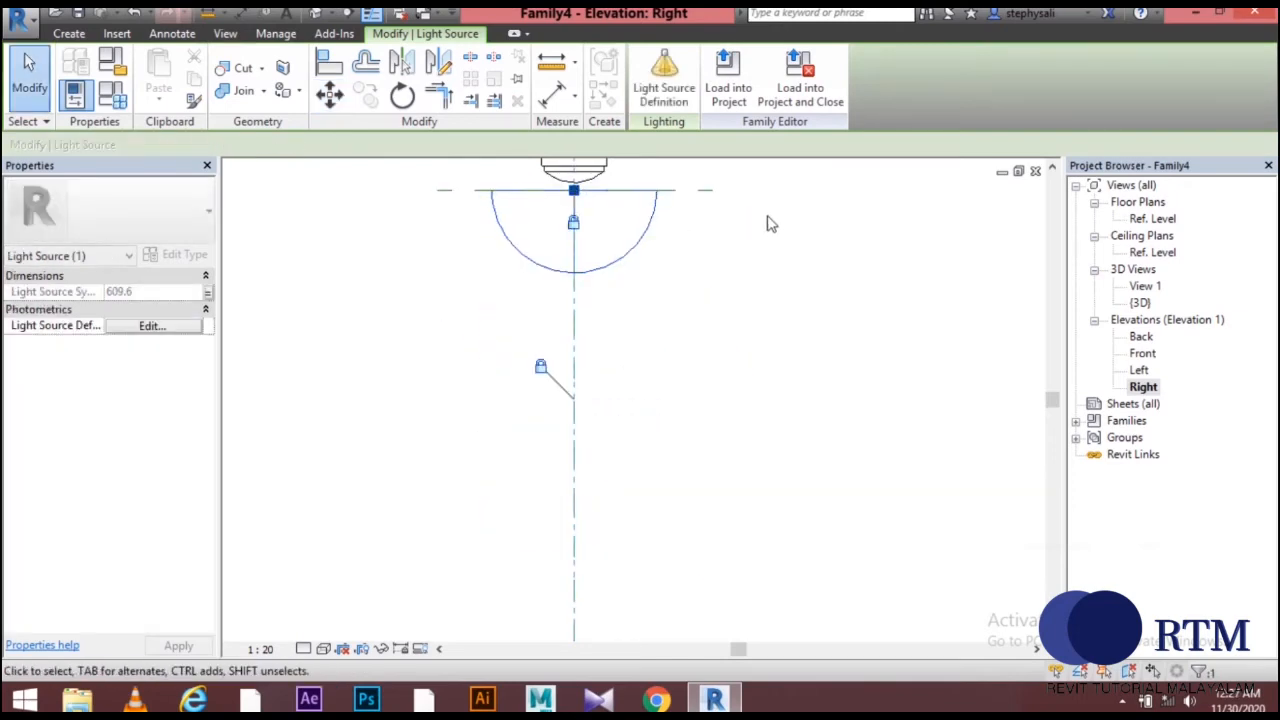
click(762, 226)
scroll(762, 226, down, 3)
middle_drag(762, 226, 745, 410)
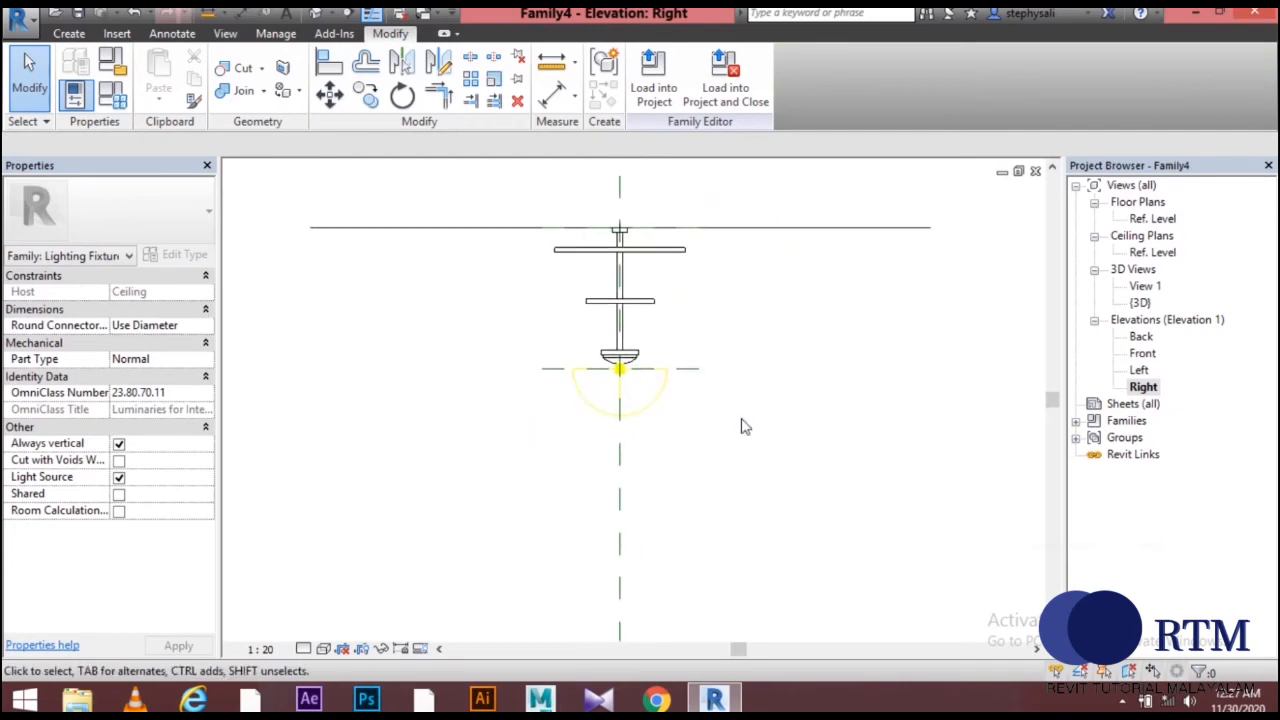
middle_drag(800, 367, 812, 407)
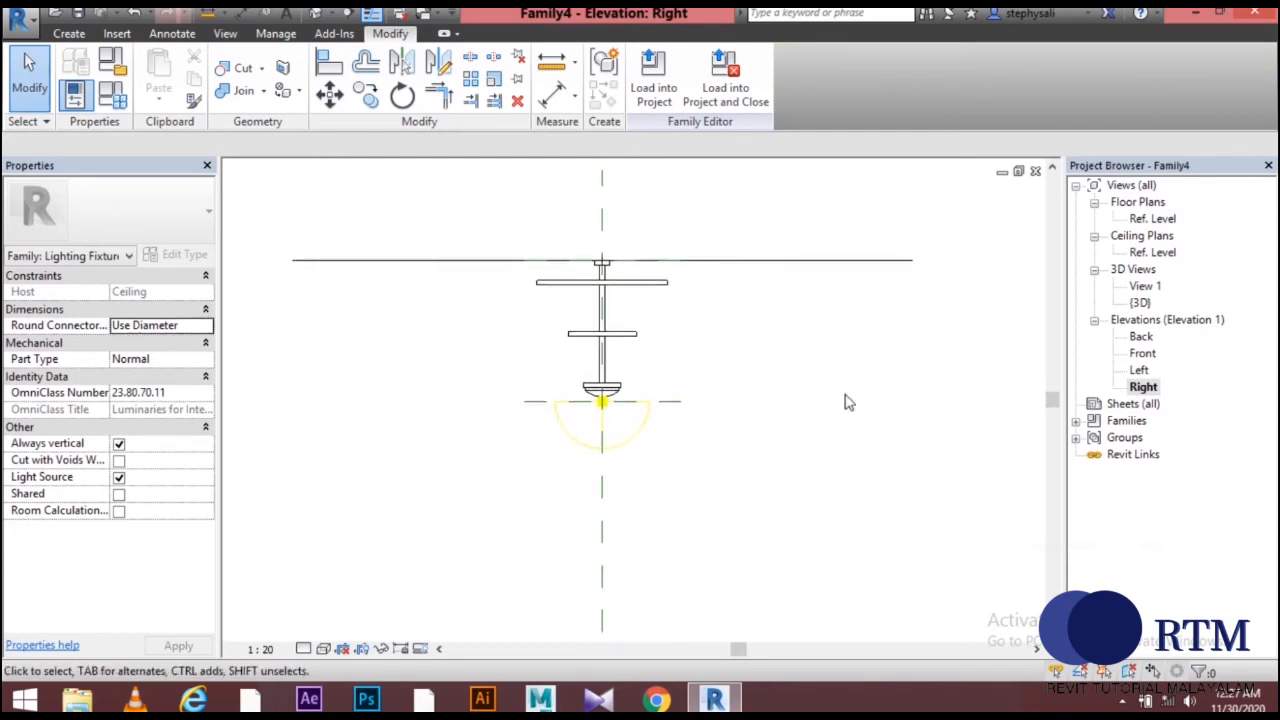
Open the Ref. Level ceiling plan and load the fancy light family from the Desktop.
double_click(1150, 252)
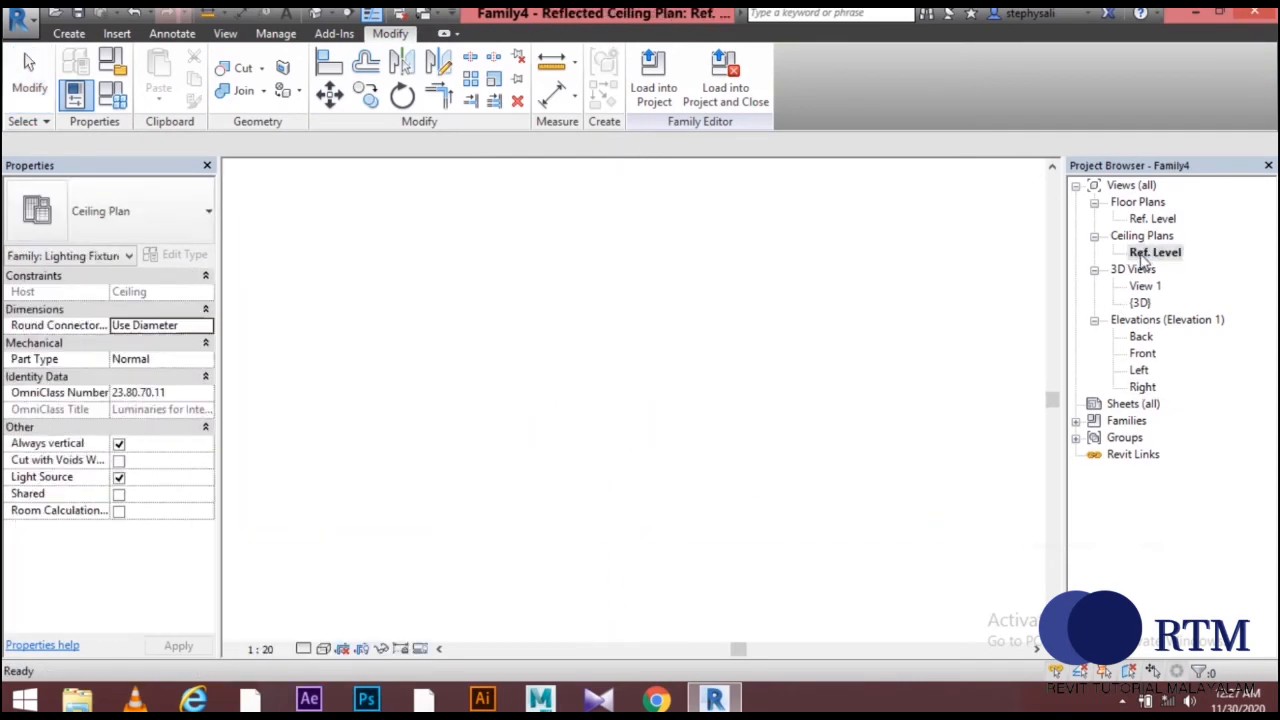
scroll(490, 390, up, 4)
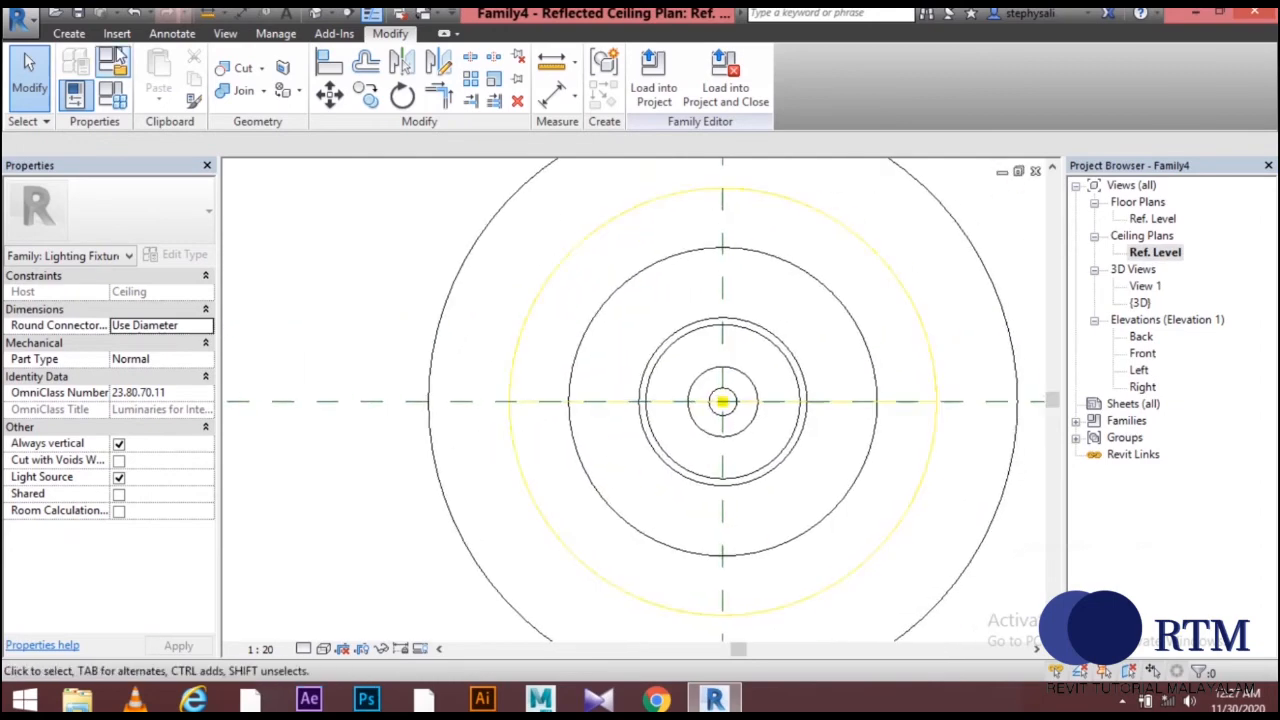
click(70, 34)
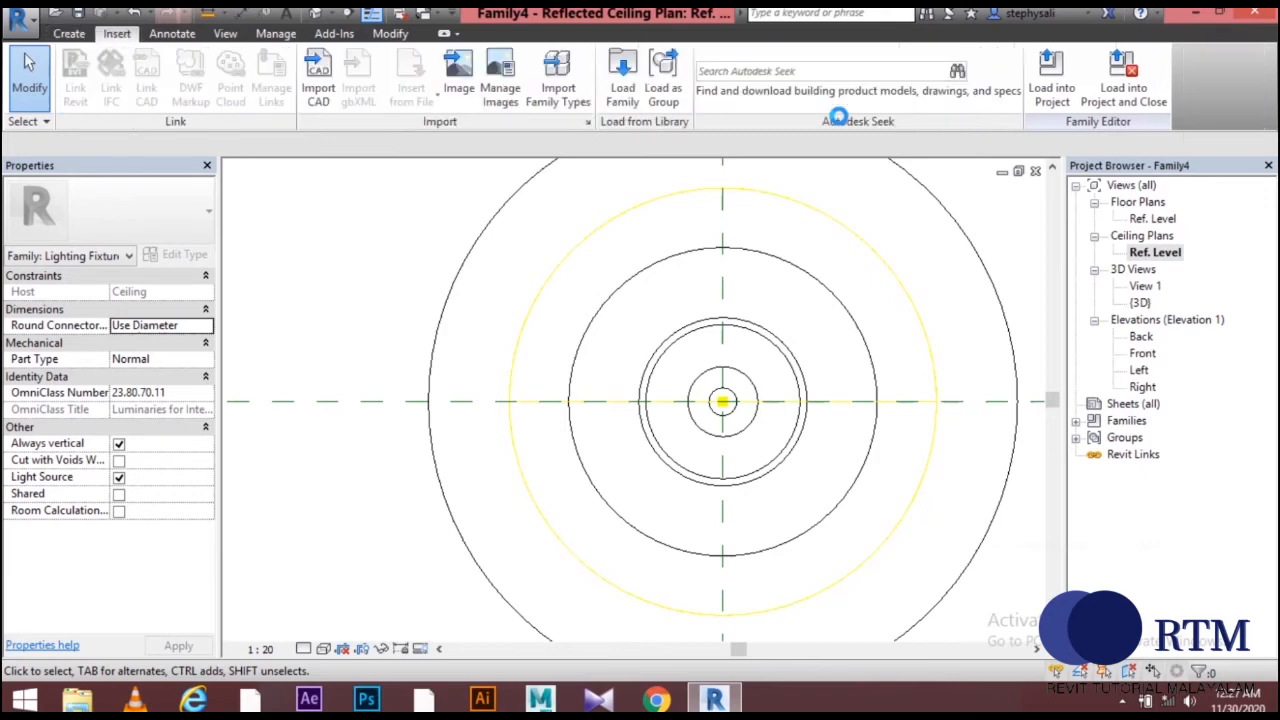
click(619, 90)
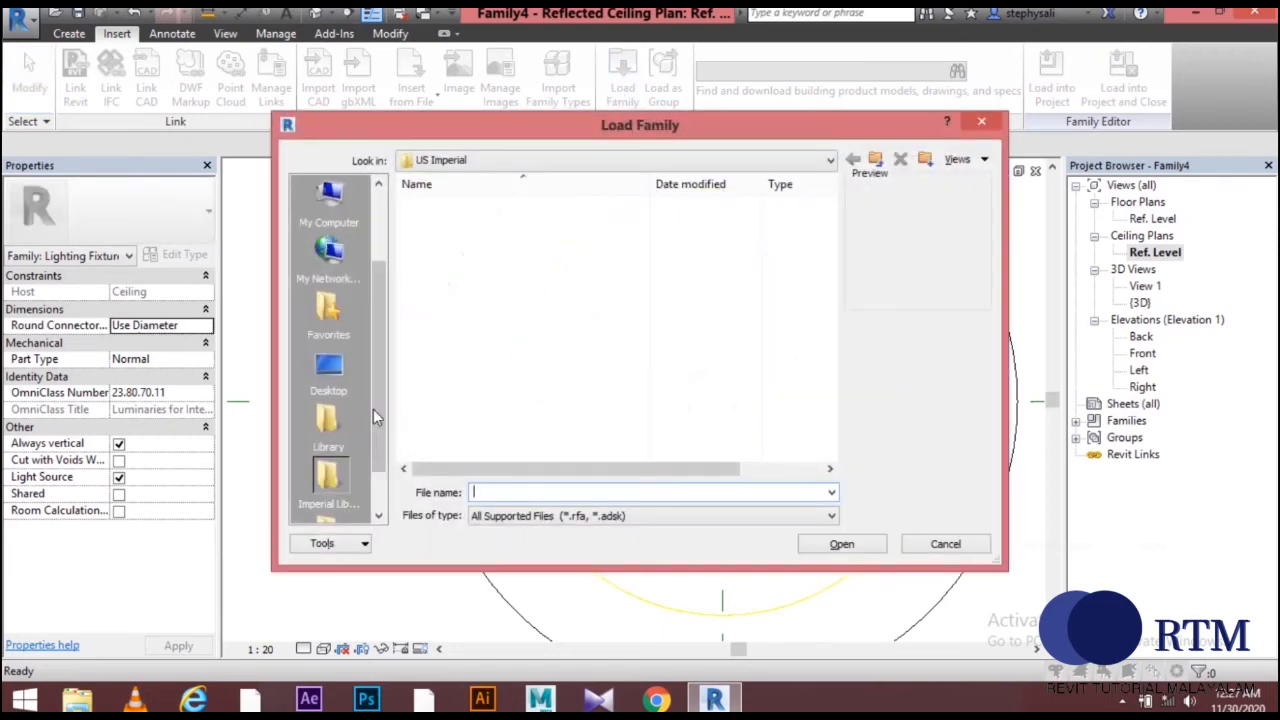
drag(374, 283, 387, 395)
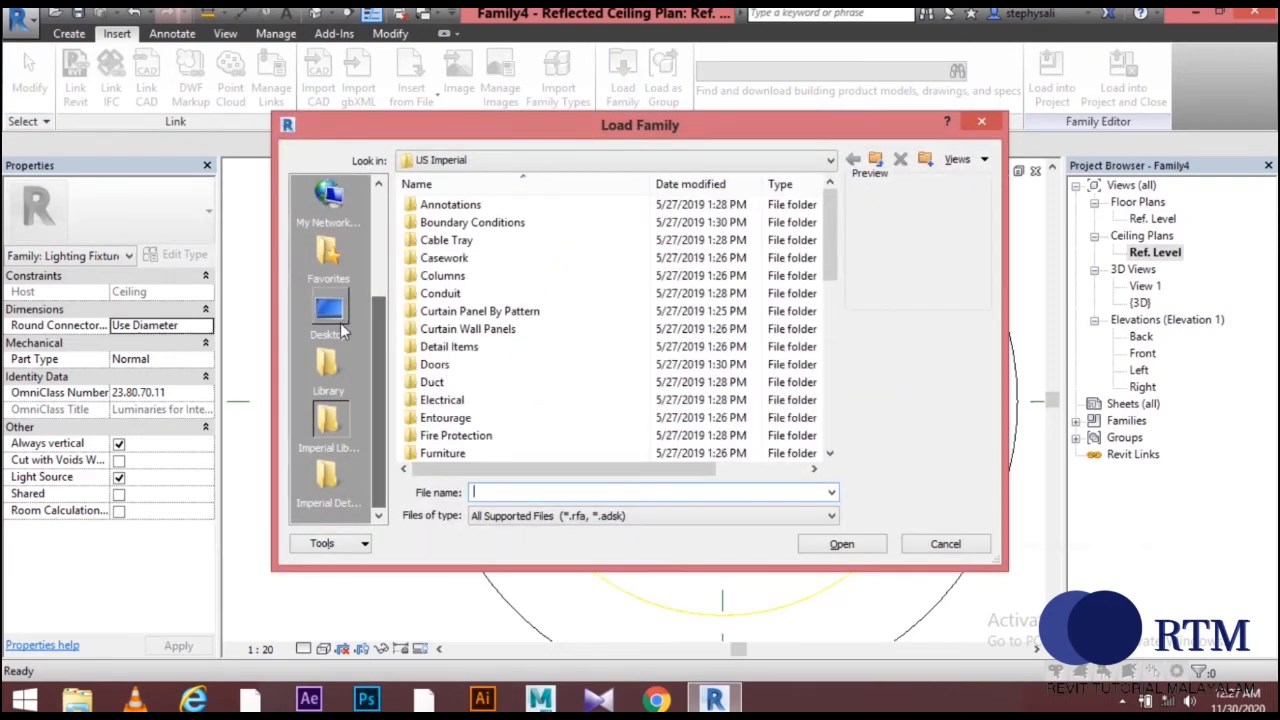
click(340, 323)
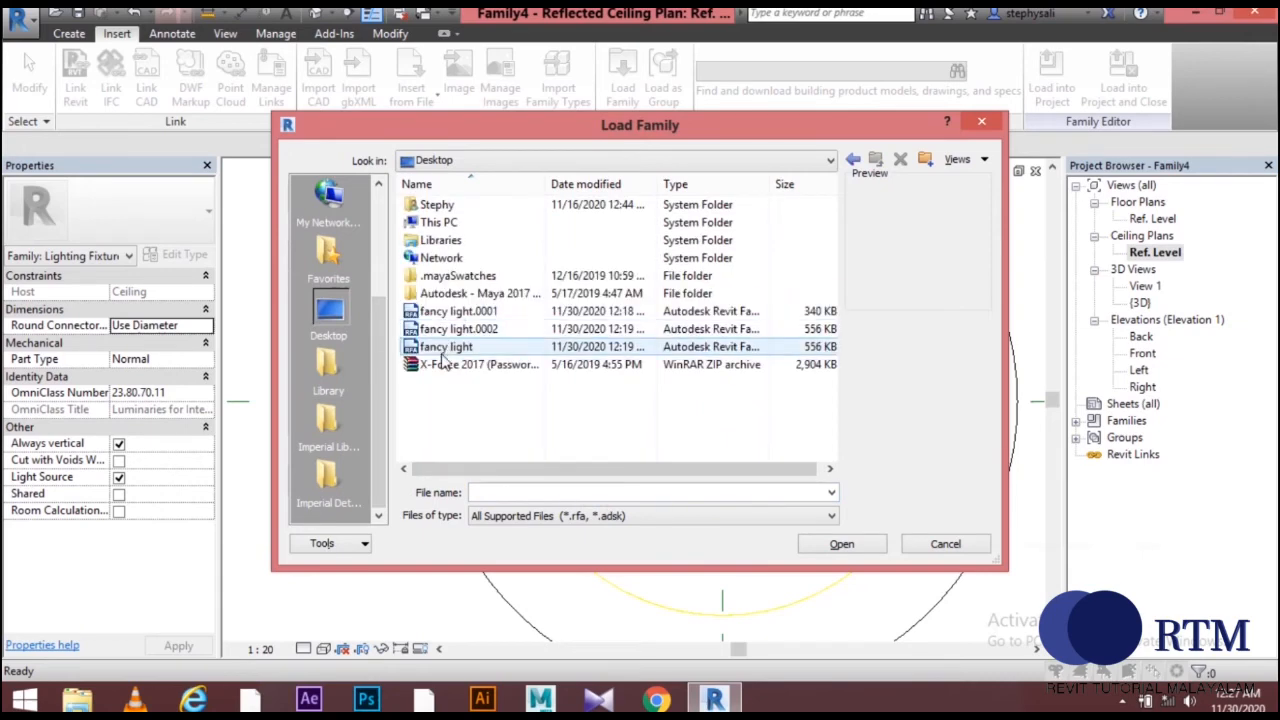
click(441, 350)
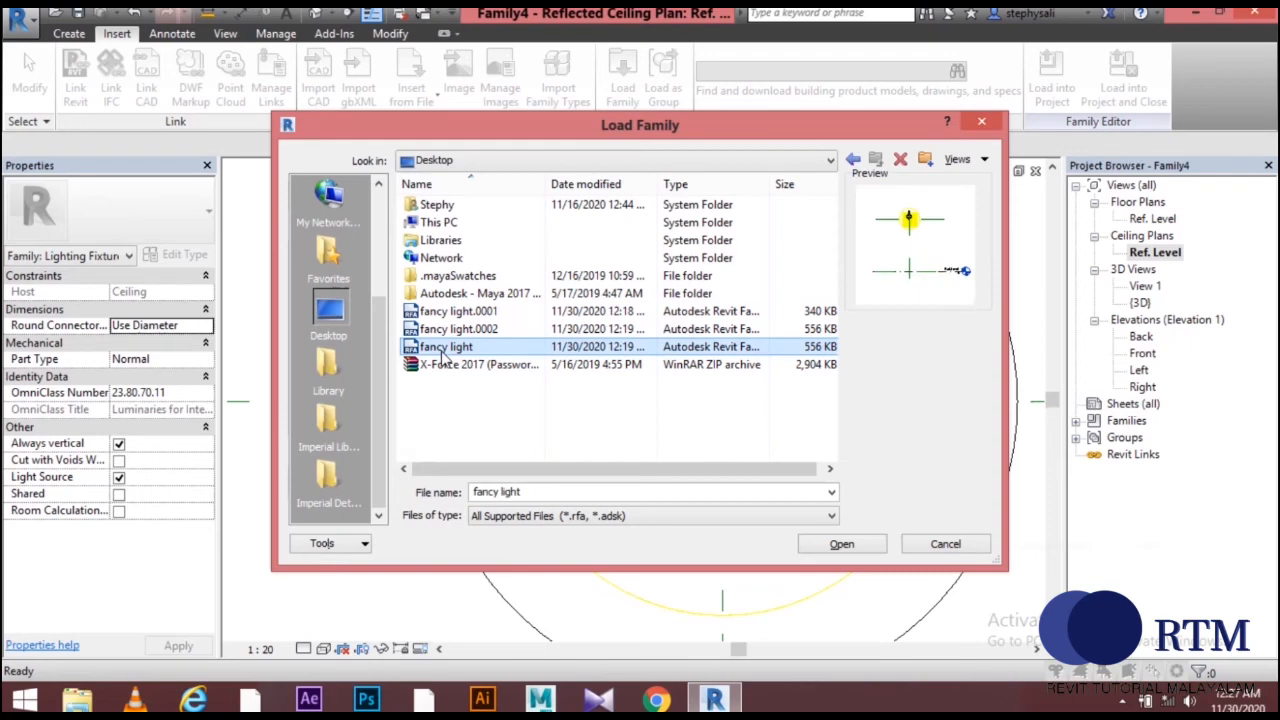
click(837, 548)
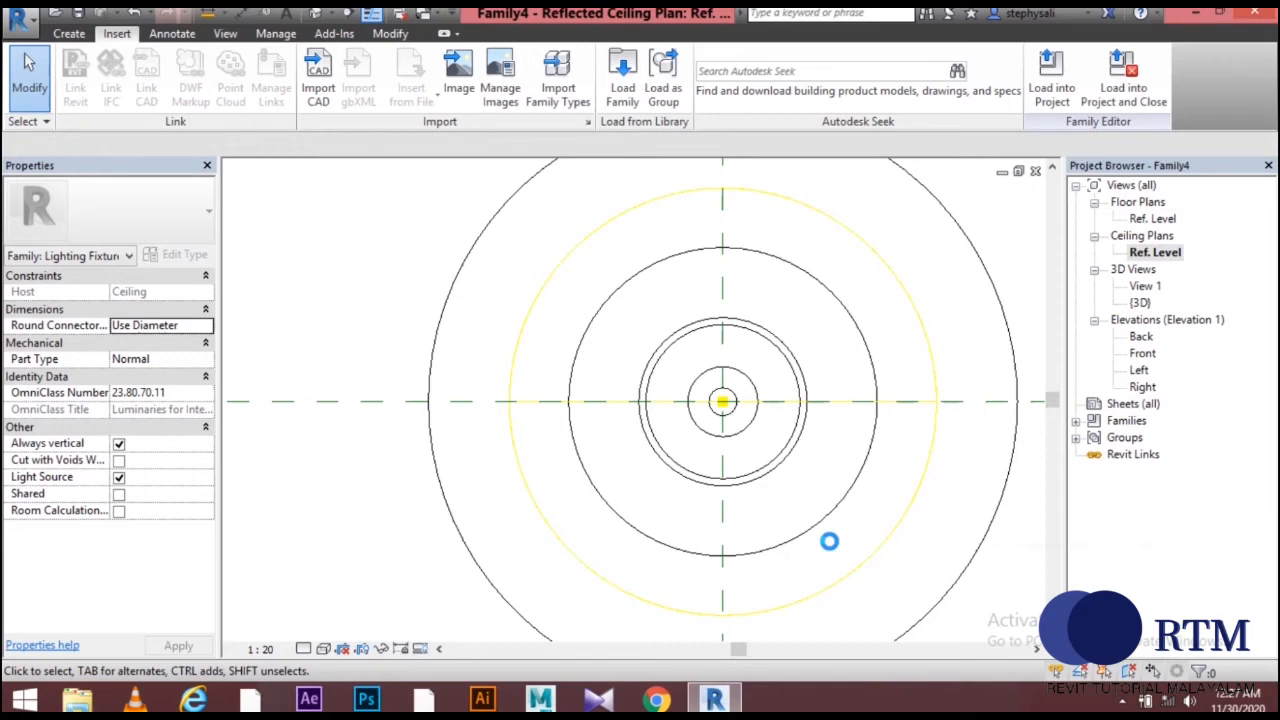
Open the Right elevation and expand the Lighting Fixtures families down to the fancy light type.
scroll(829, 541, down, 3)
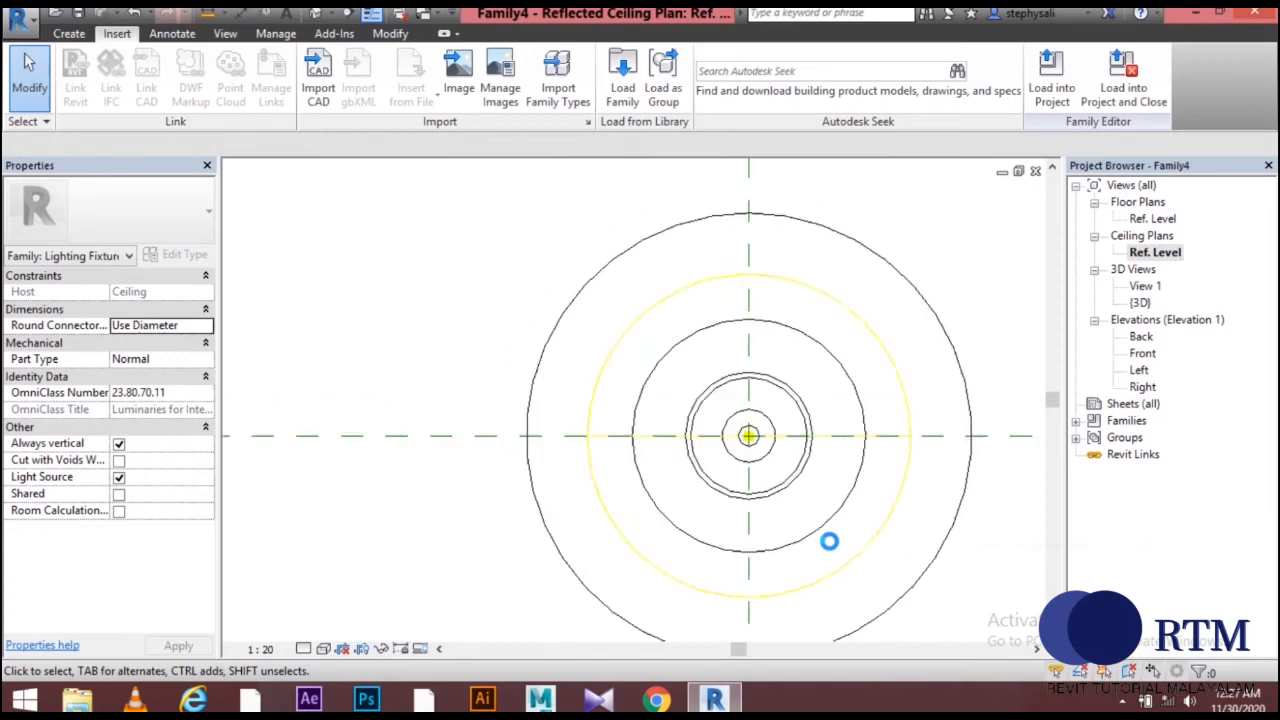
double_click(1146, 389)
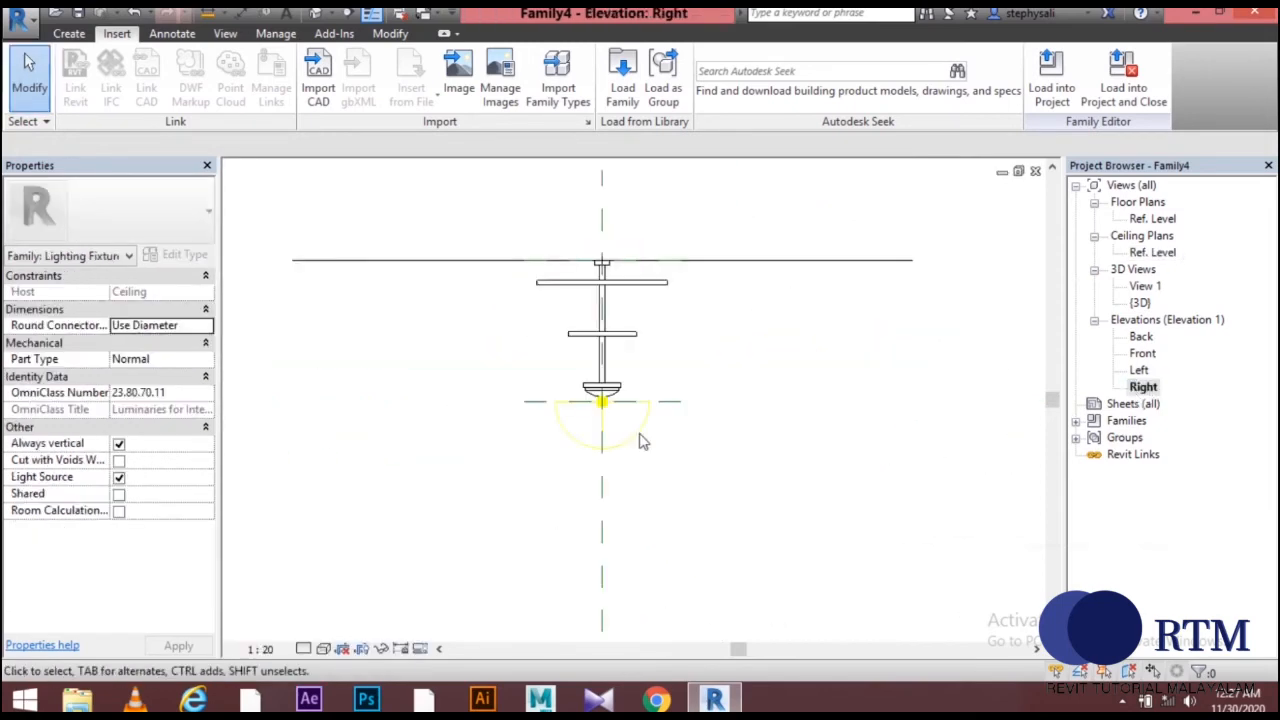
middle_drag(630, 418, 666, 357)
scroll(648, 413, up, 2)
scroll(648, 413, down, 2)
middle_drag(649, 417, 669, 494)
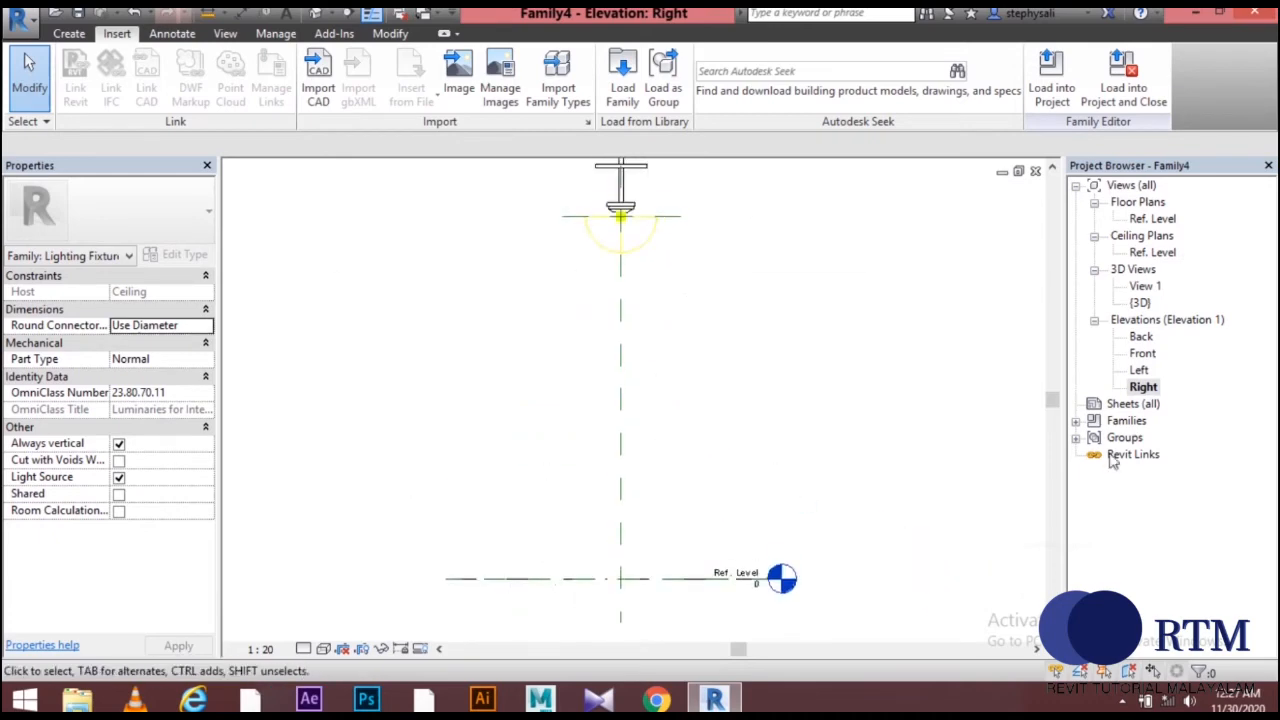
middle_drag(948, 412, 930, 492)
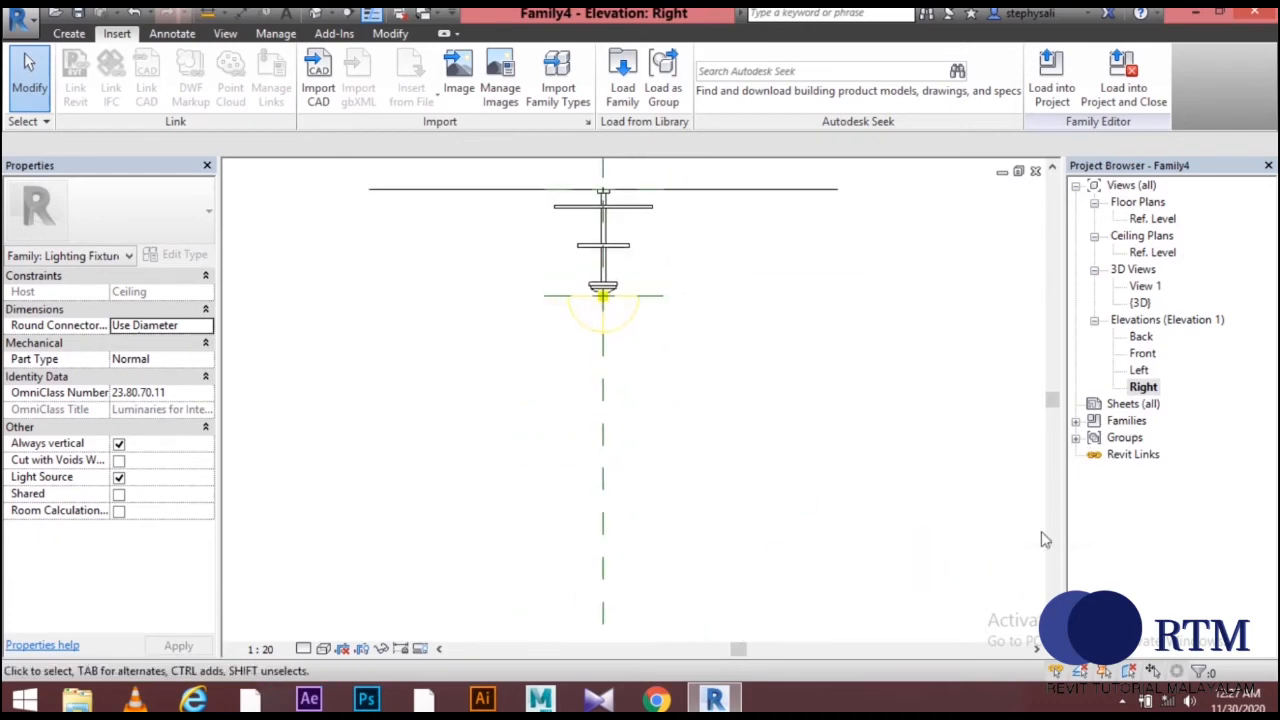
click(1075, 423)
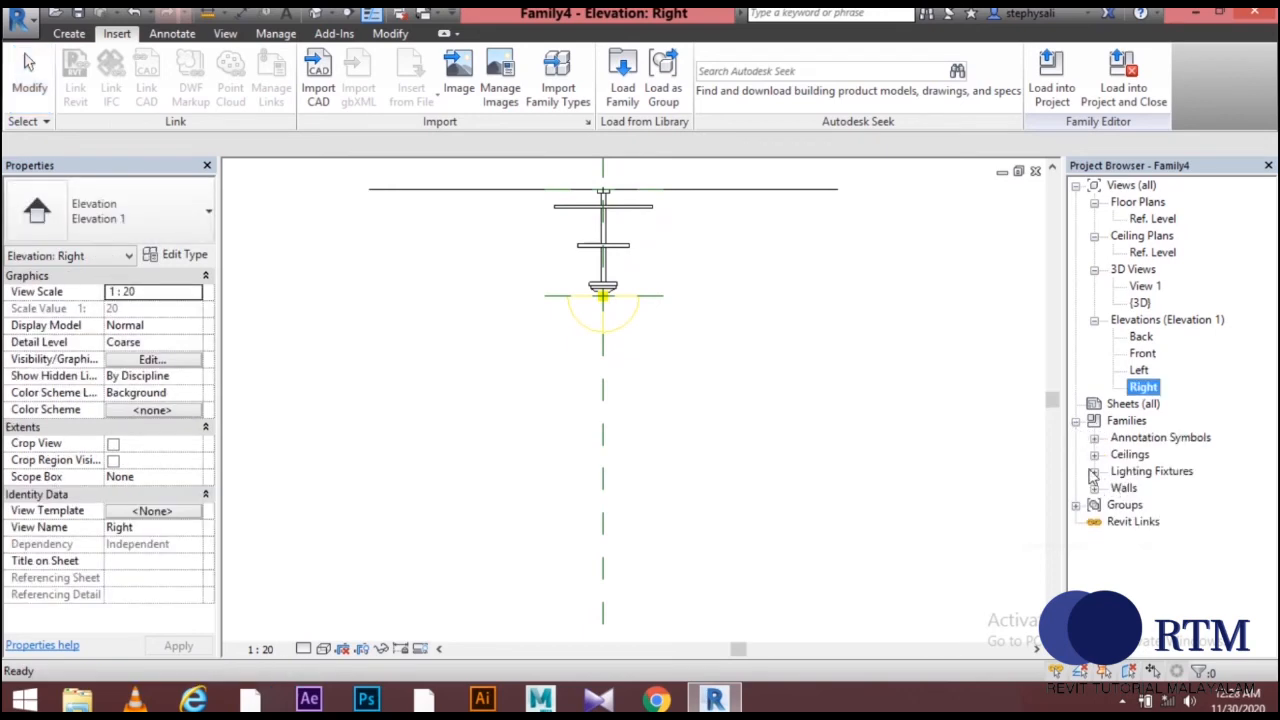
click(1094, 472)
click(1113, 489)
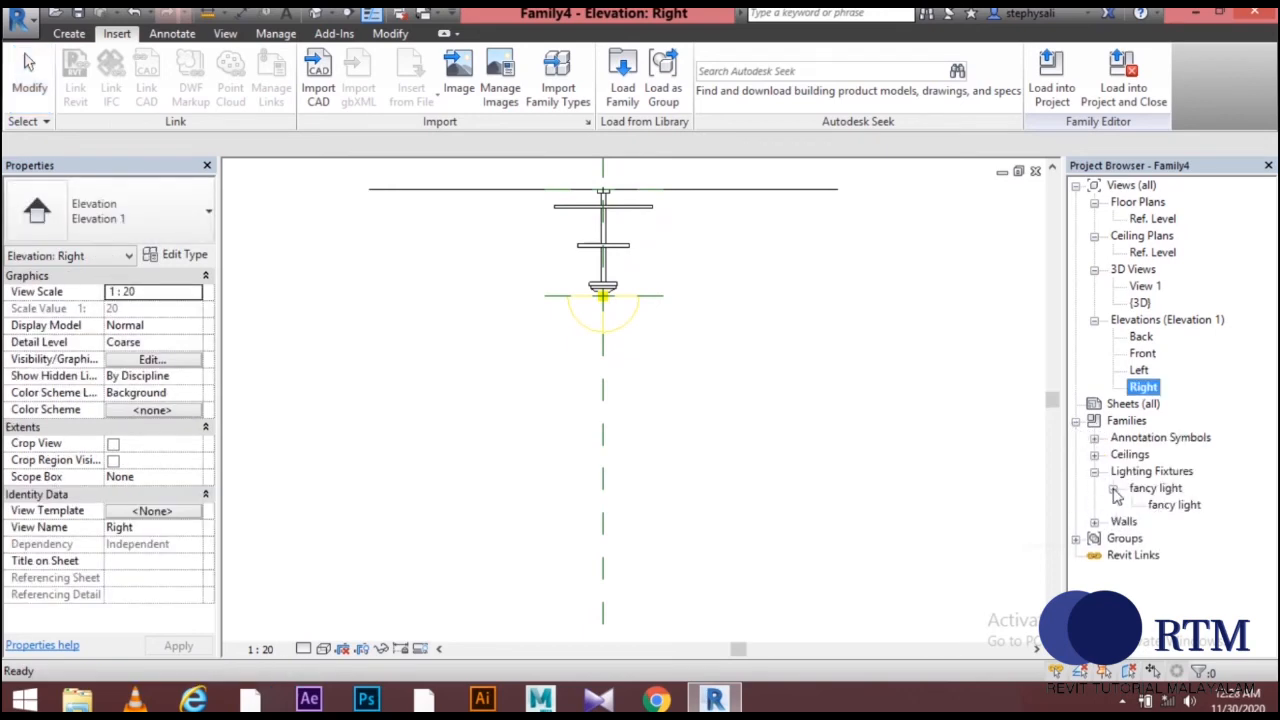
Try to place the fancy light component in the Right elevation.
click(1172, 505)
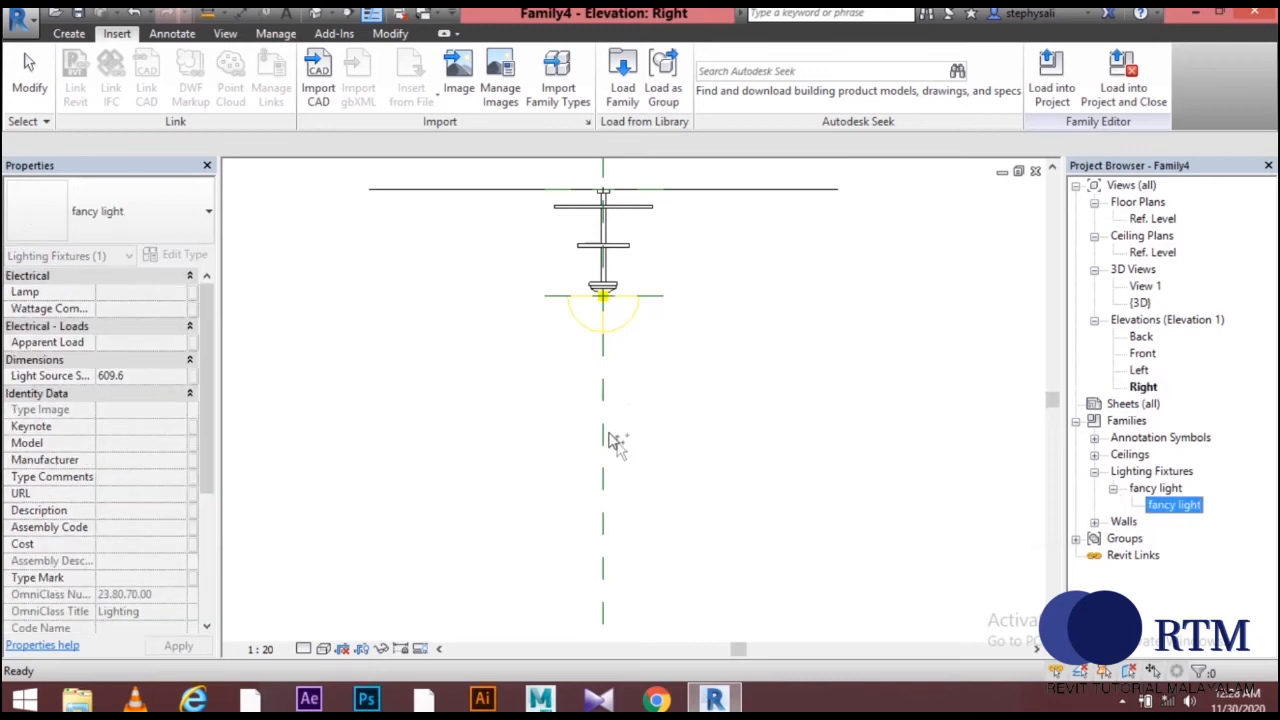
drag(612, 440, 609, 438)
scroll(711, 460, down, 5)
scroll(700, 490, up, 3)
scroll(687, 514, up, 2)
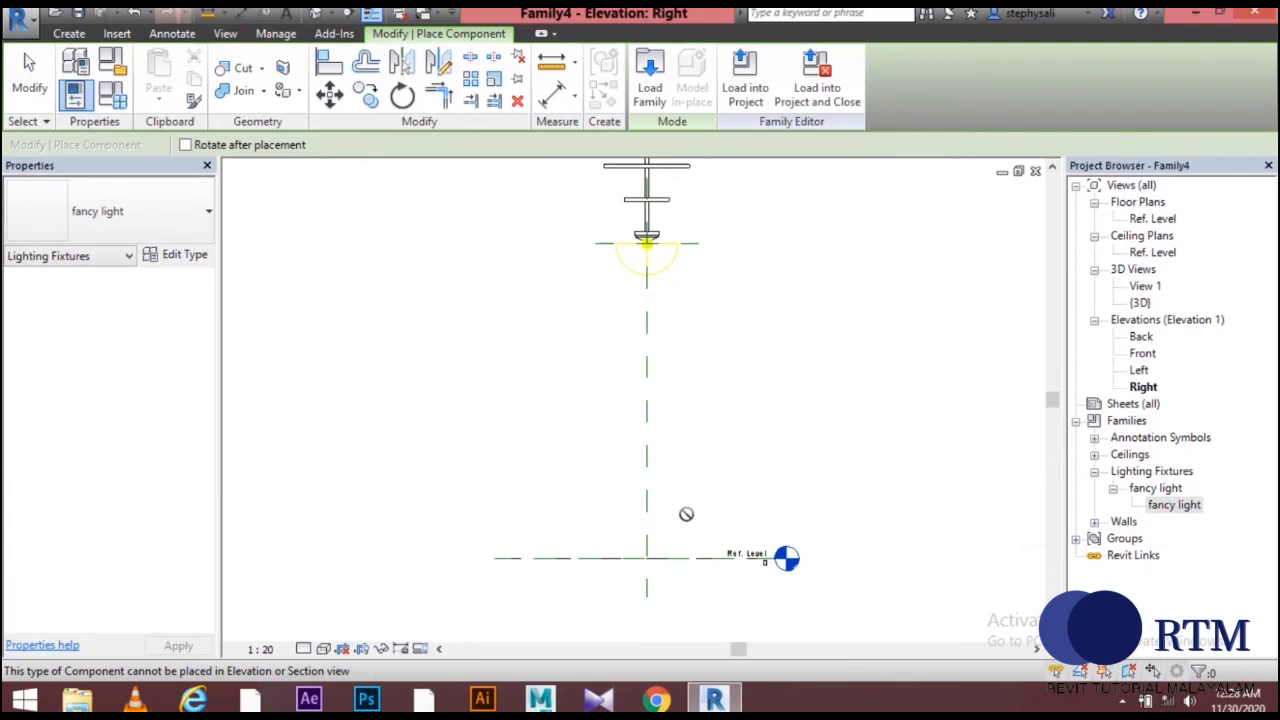
In the Ref. Level ceiling plan, place a fancy light on the horizontal reference plane about 400 mm left of centre, and open the Right elevation.
double_click(1150, 253)
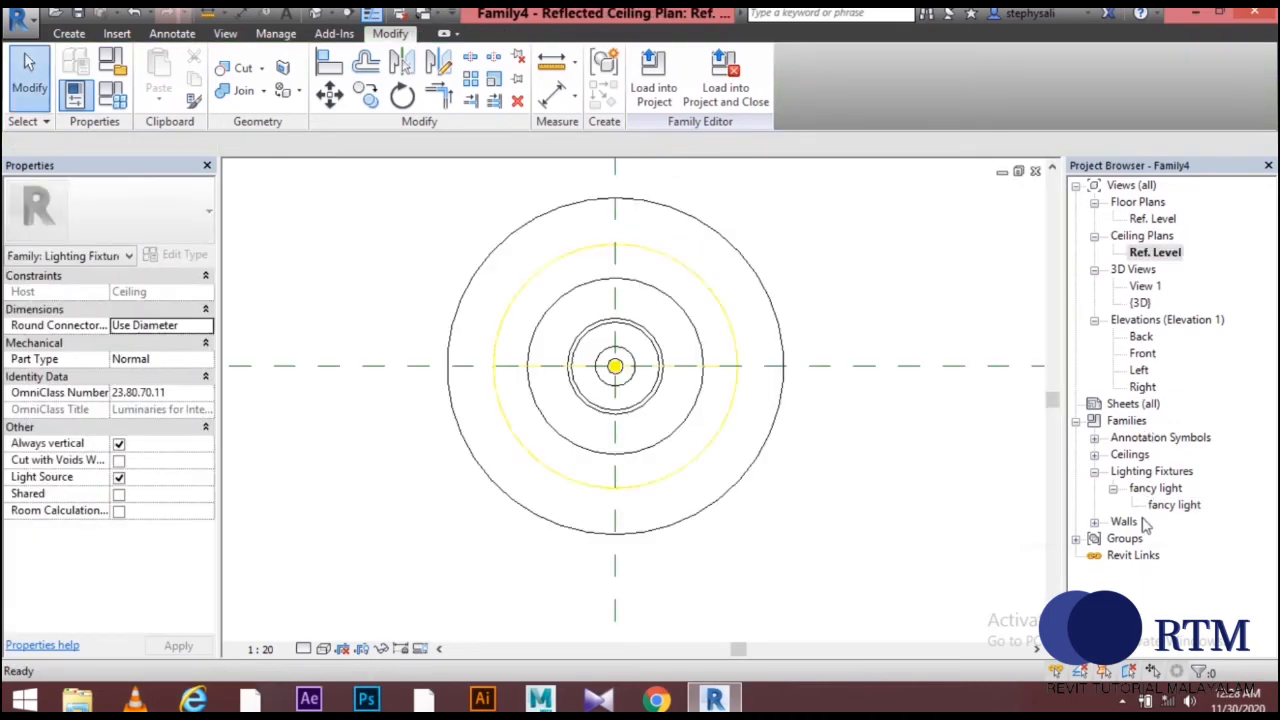
scroll(1110, 567, up, 2)
scroll(951, 517, down, 3)
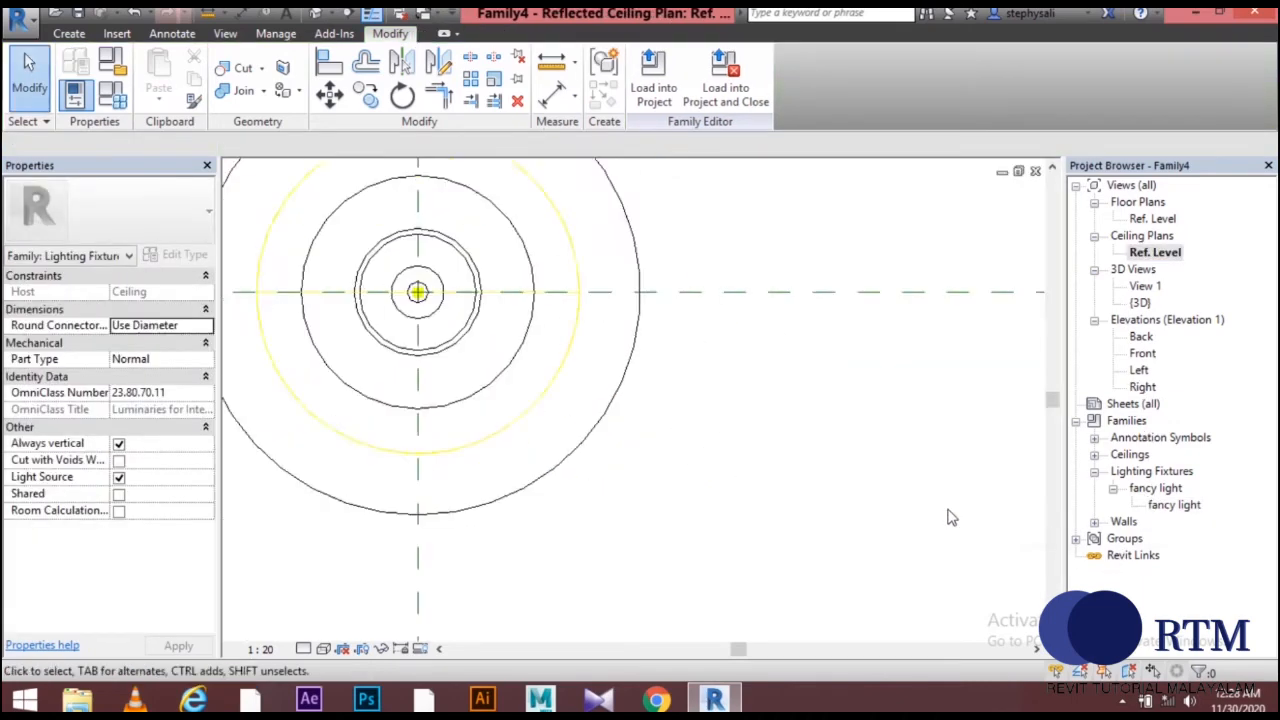
click(1186, 508)
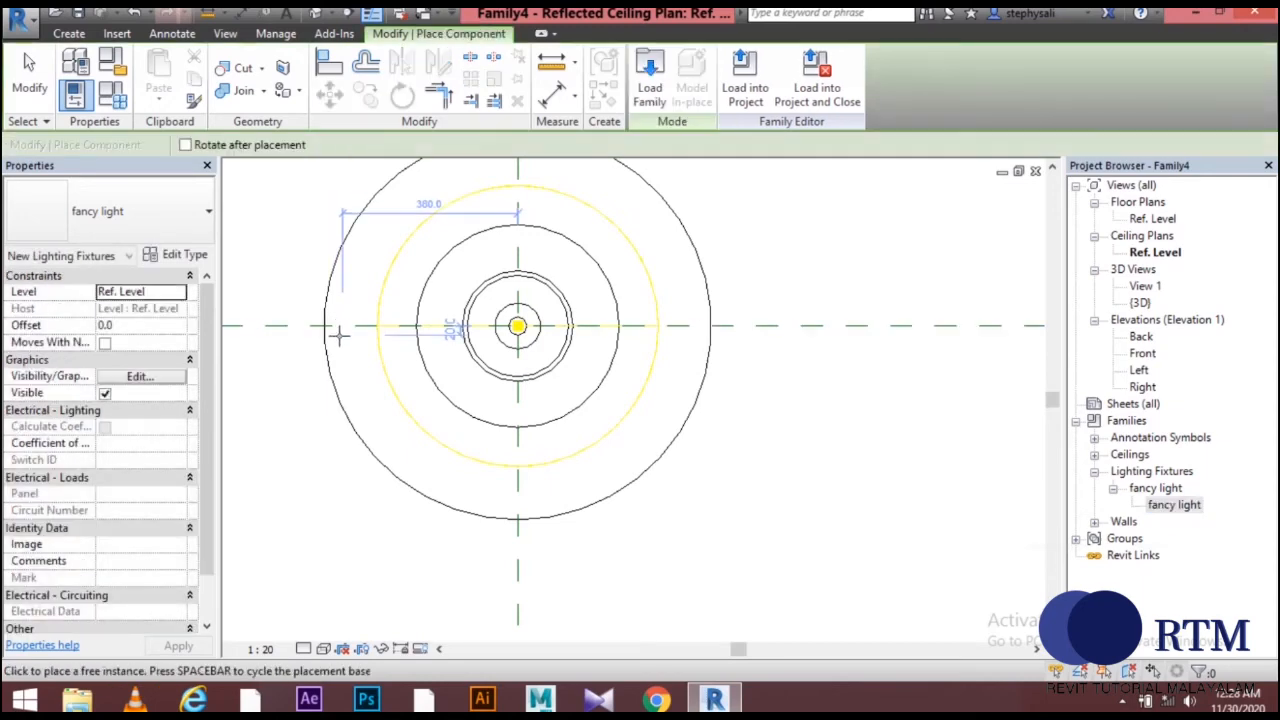
click(766, 428)
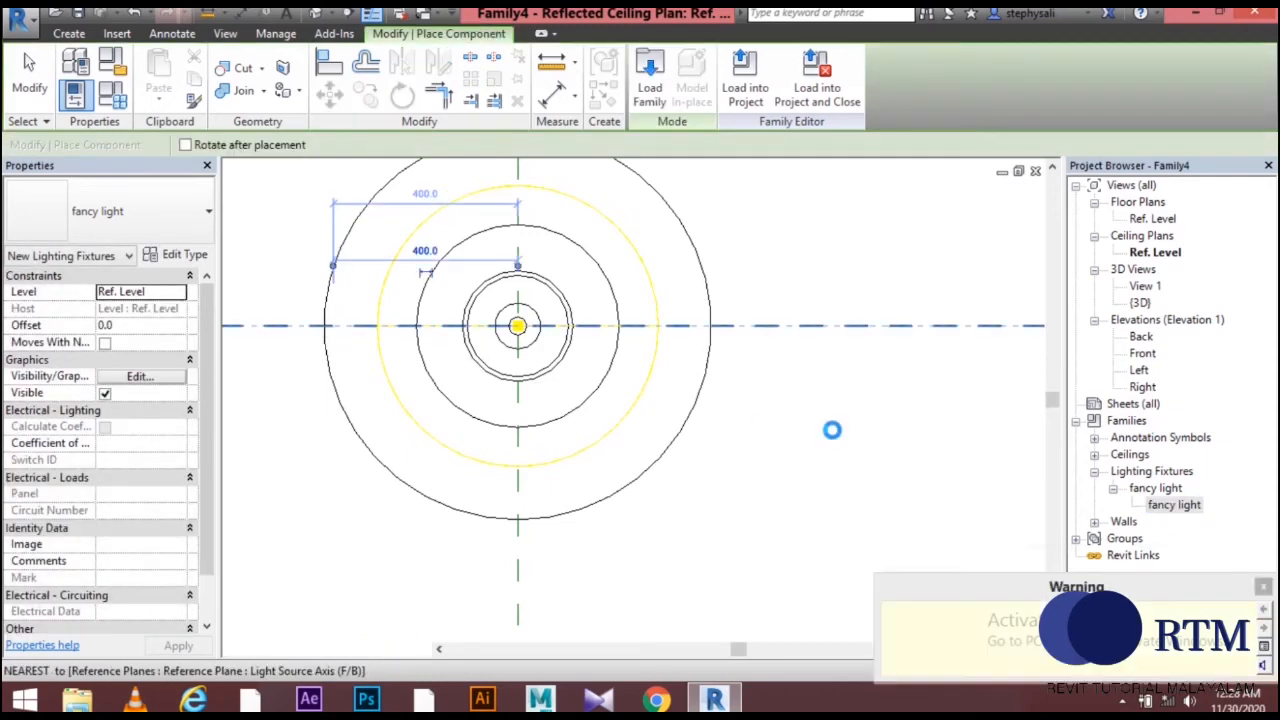
click(1263, 587)
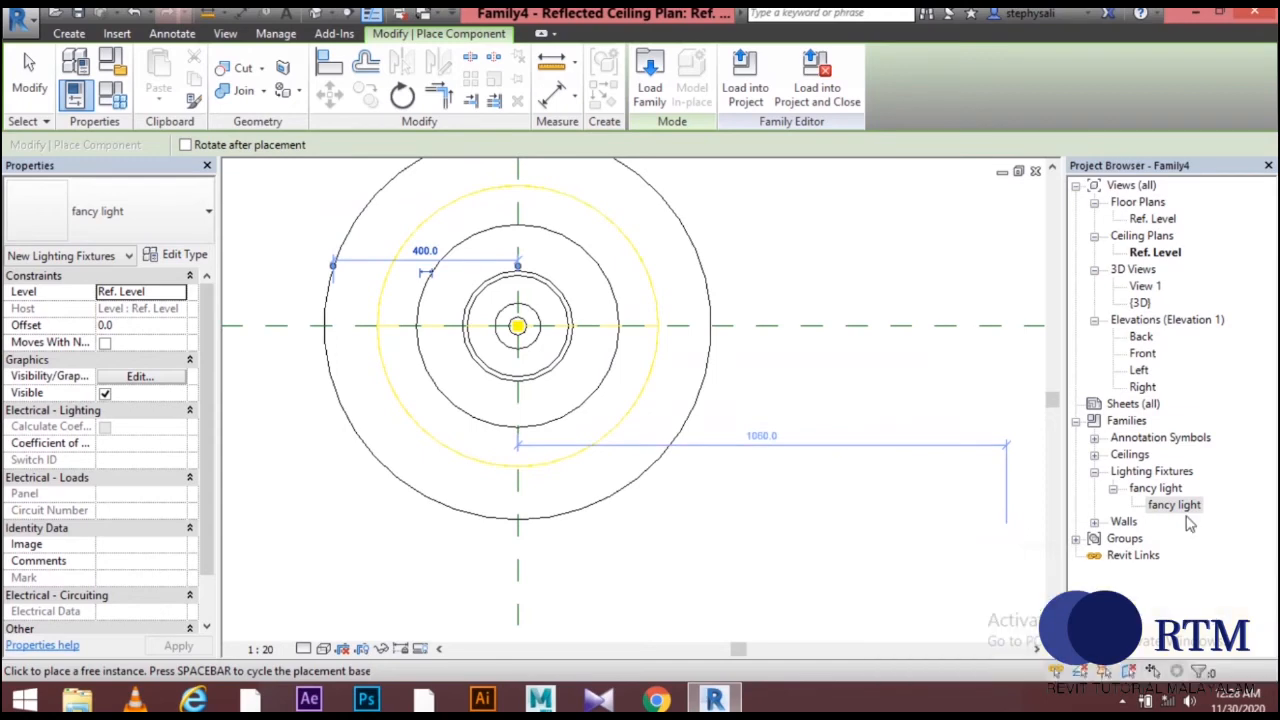
double_click(1142, 387)
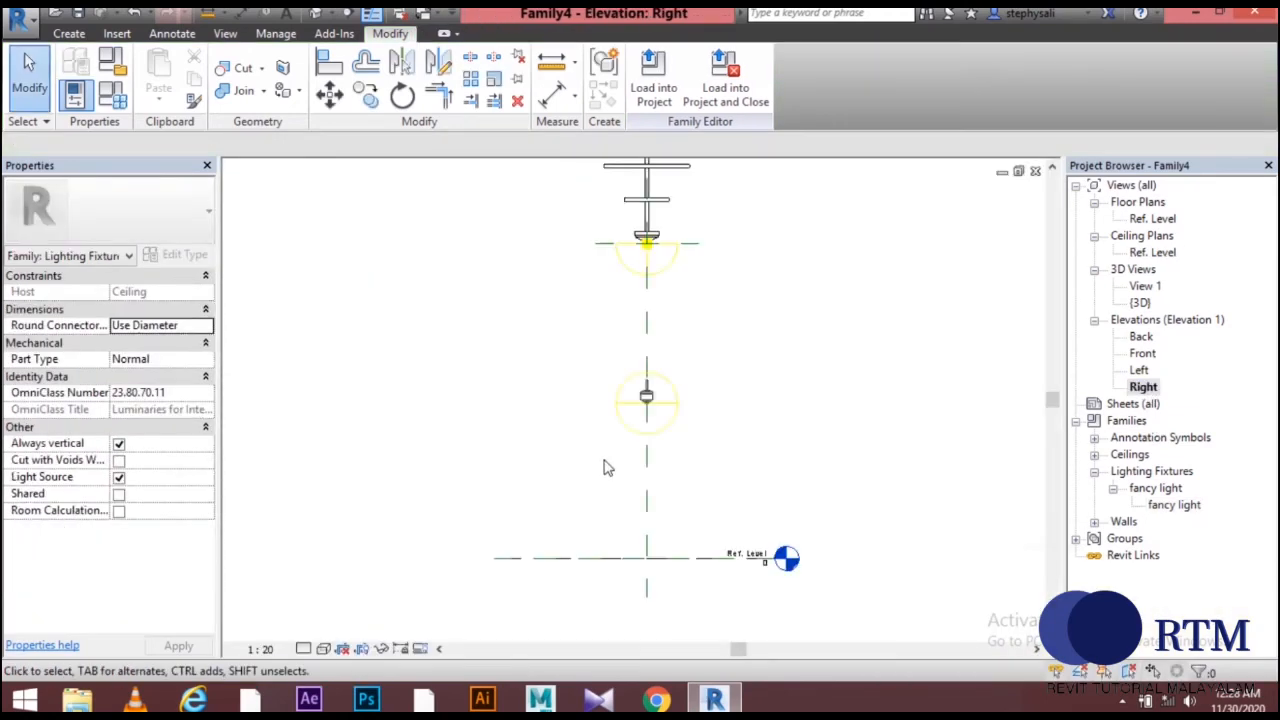
In the Right elevation, move the fancy light straight up so its stem top meets the underside of the upper disc.
scroll(657, 420, up, 6)
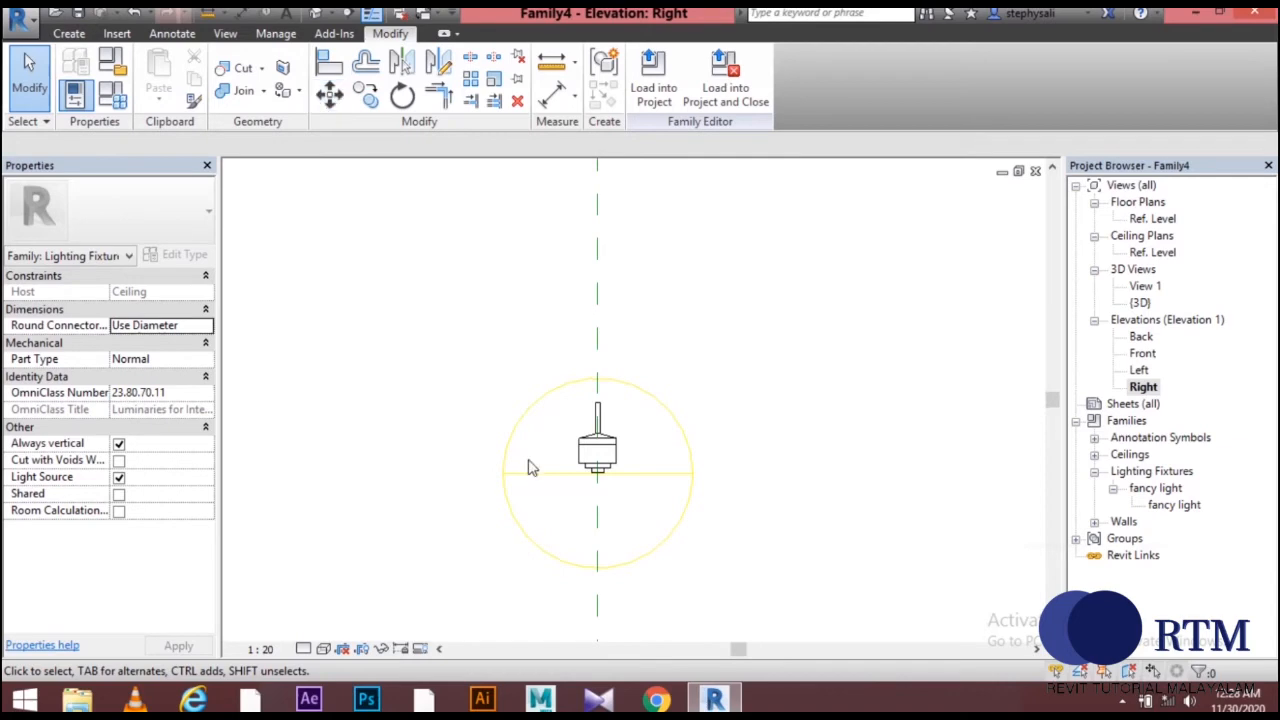
click(587, 453)
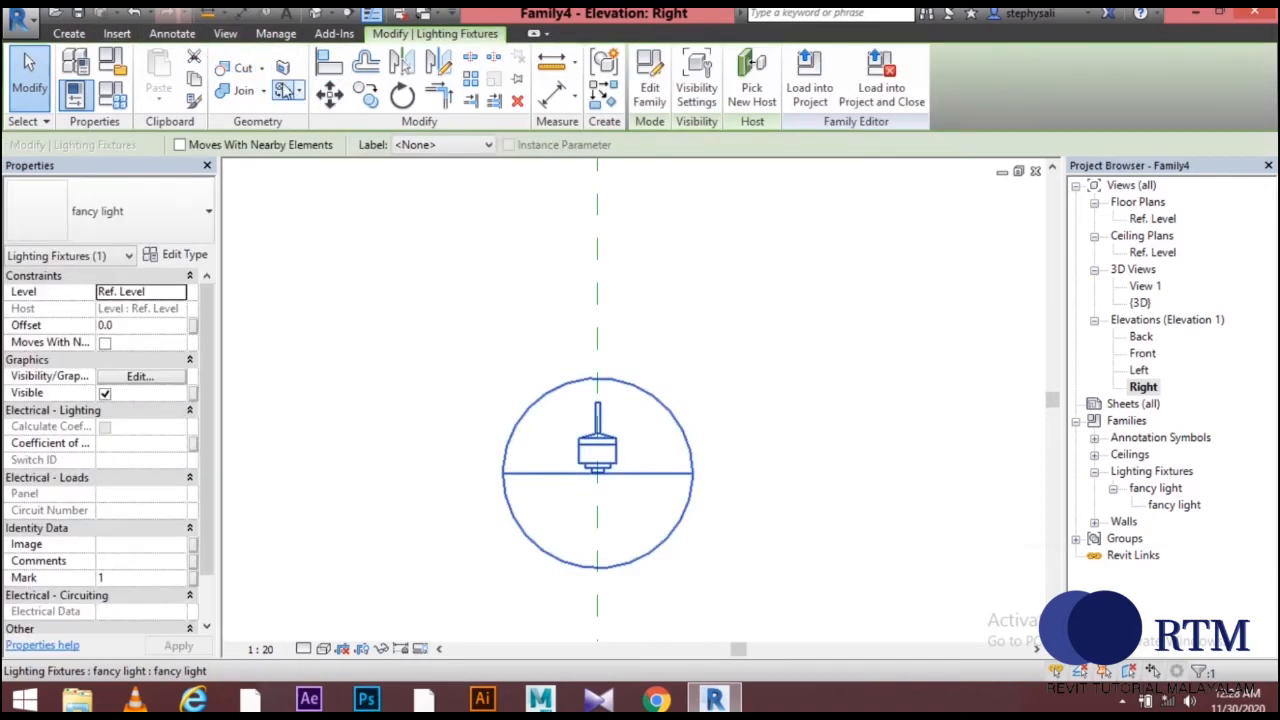
click(330, 90)
scroll(600, 470, up, 5)
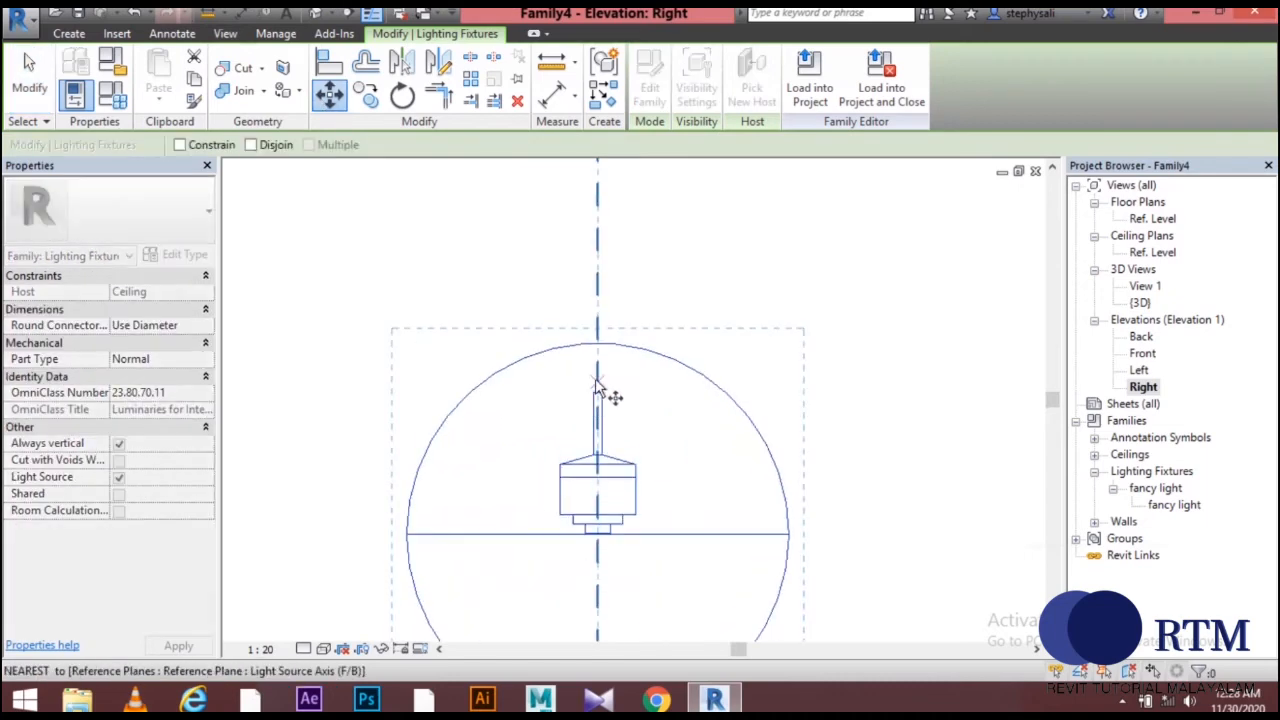
click(600, 405)
scroll(603, 279, down, 5)
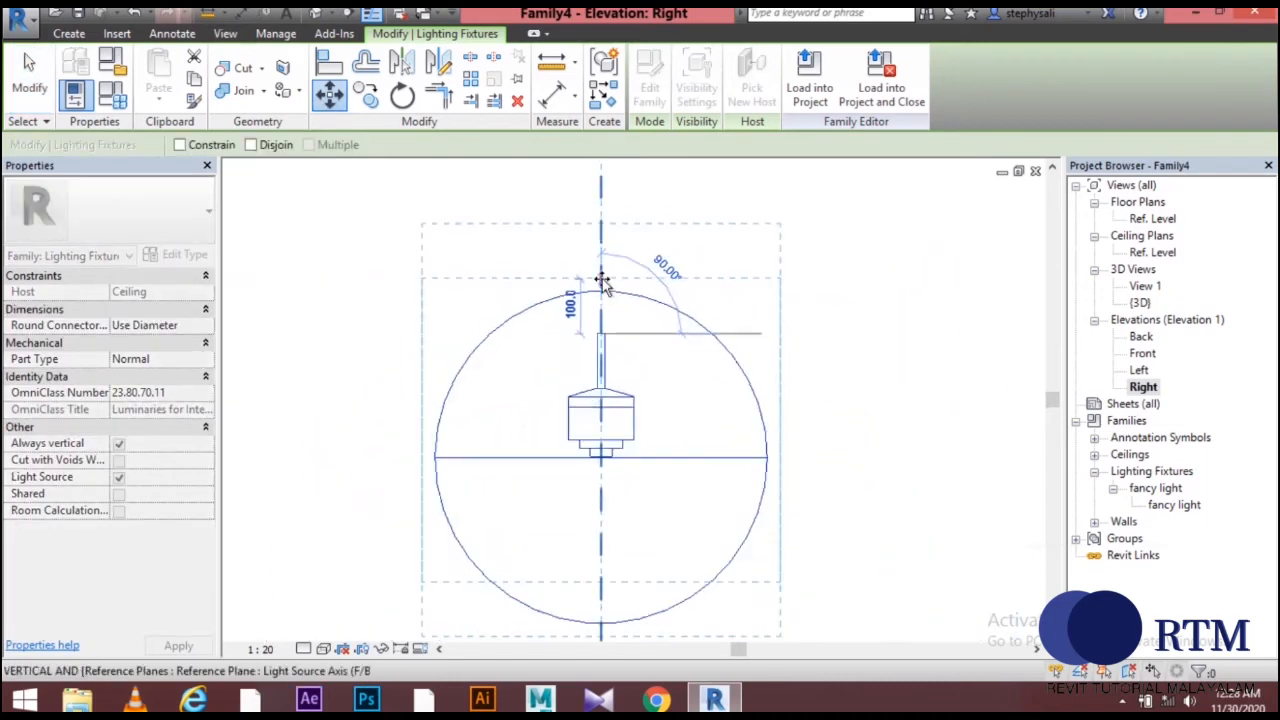
middle_drag(603, 285, 598, 562)
scroll(598, 307, down, 1)
middle_drag(598, 306, 598, 466)
middle_drag(598, 230, 594, 392)
scroll(575, 342, up, 2)
scroll(590, 365, up, 4)
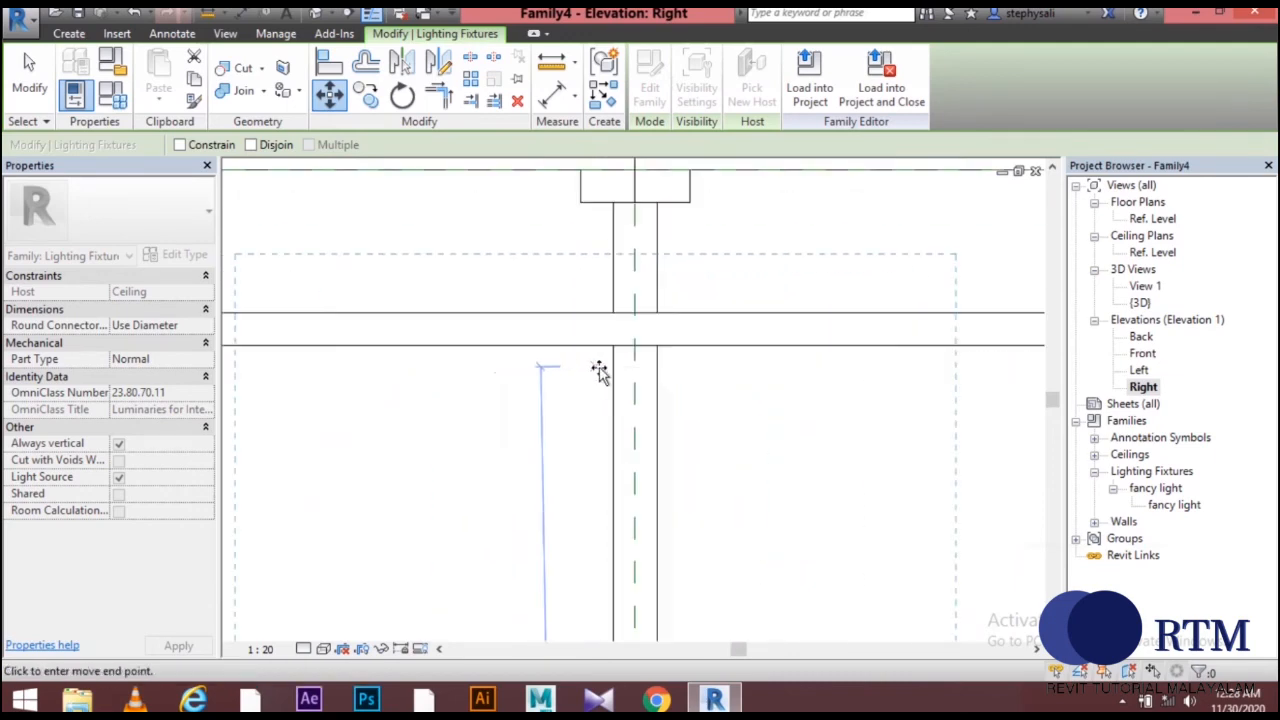
click(653, 334)
scroll(768, 441, down, 2)
scroll(768, 441, down, 1)
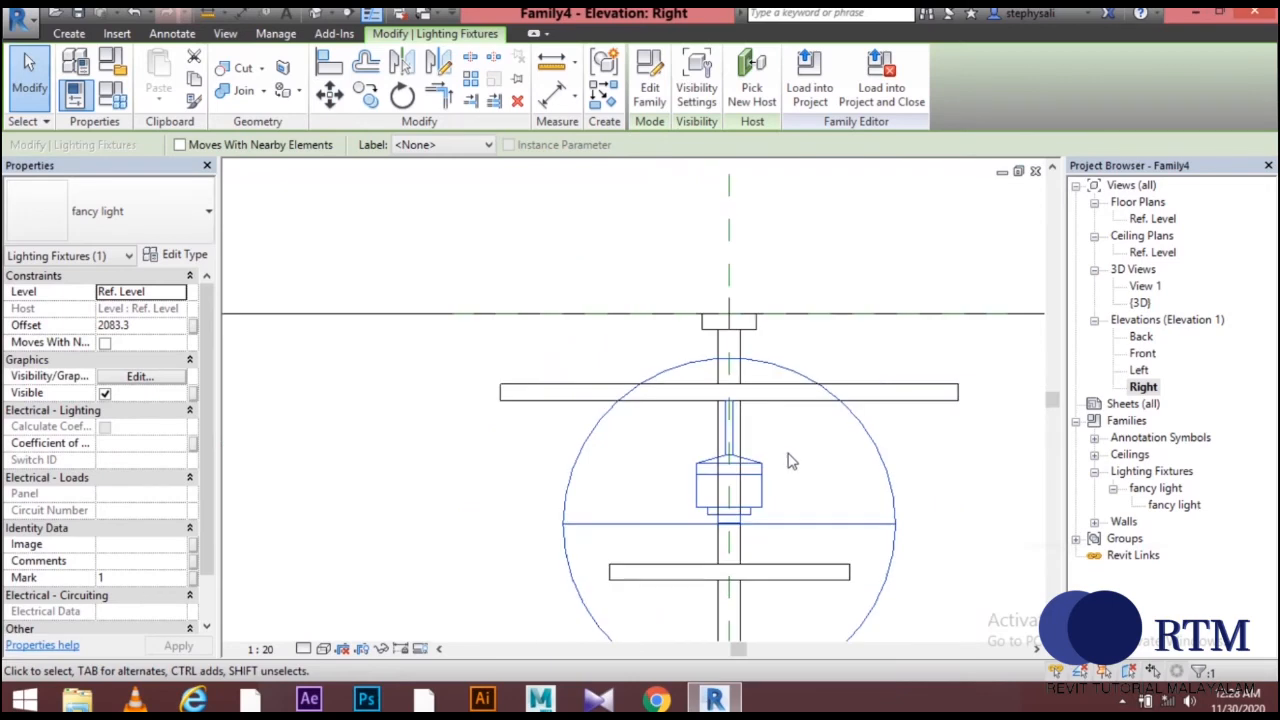
In the Left elevation, move the fancy light 405 mm horizontally to the left end of the upper disc.
double_click(1139, 370)
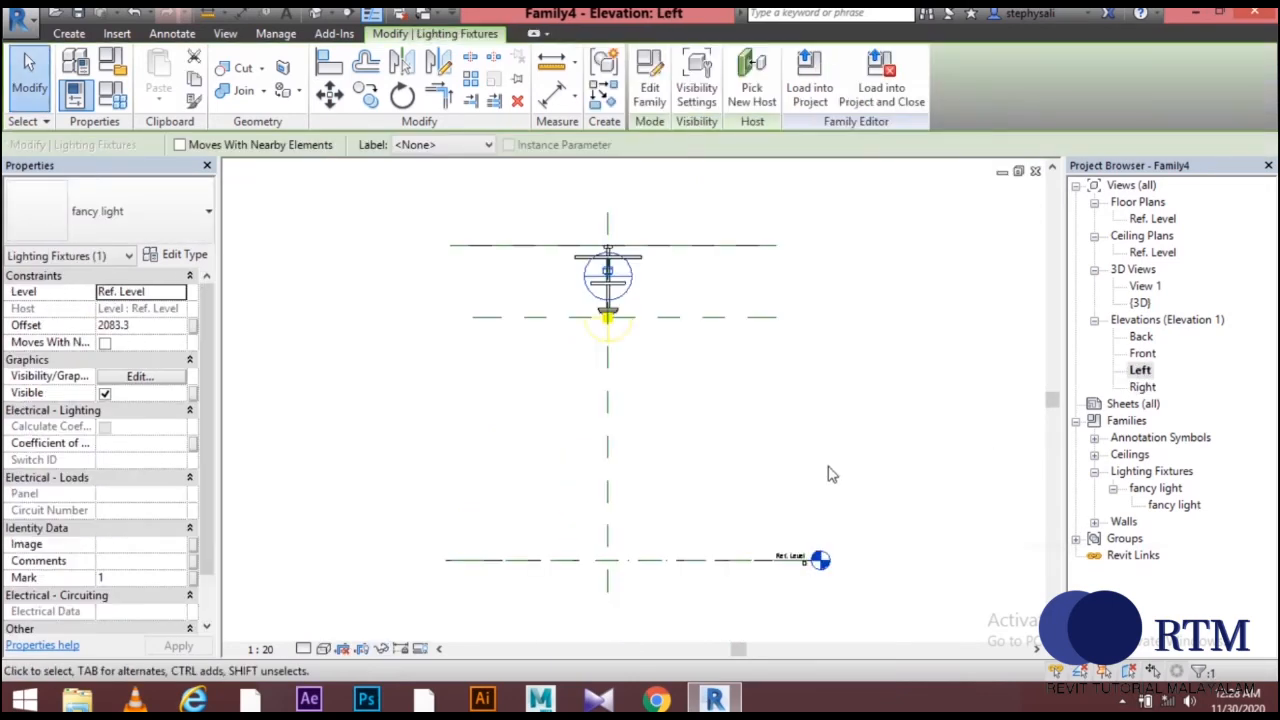
middle_drag(591, 378, 823, 466)
scroll(776, 412, up, 5)
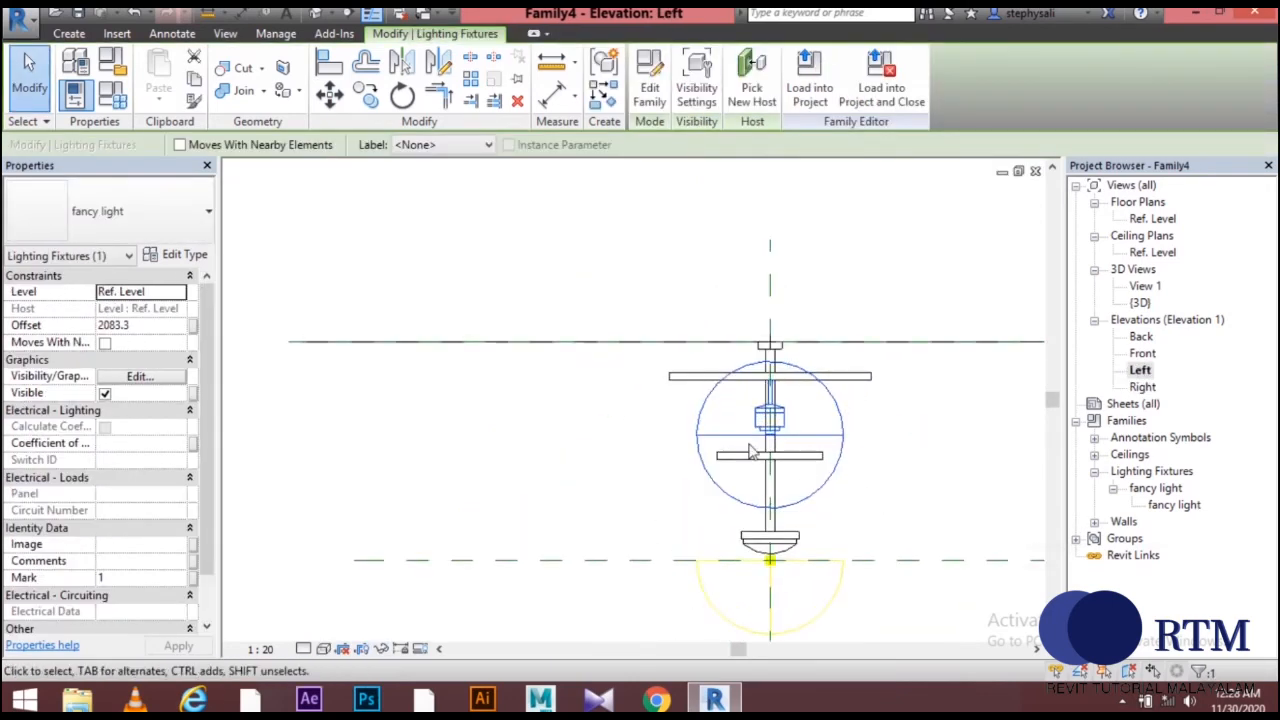
scroll(776, 416, up, 2)
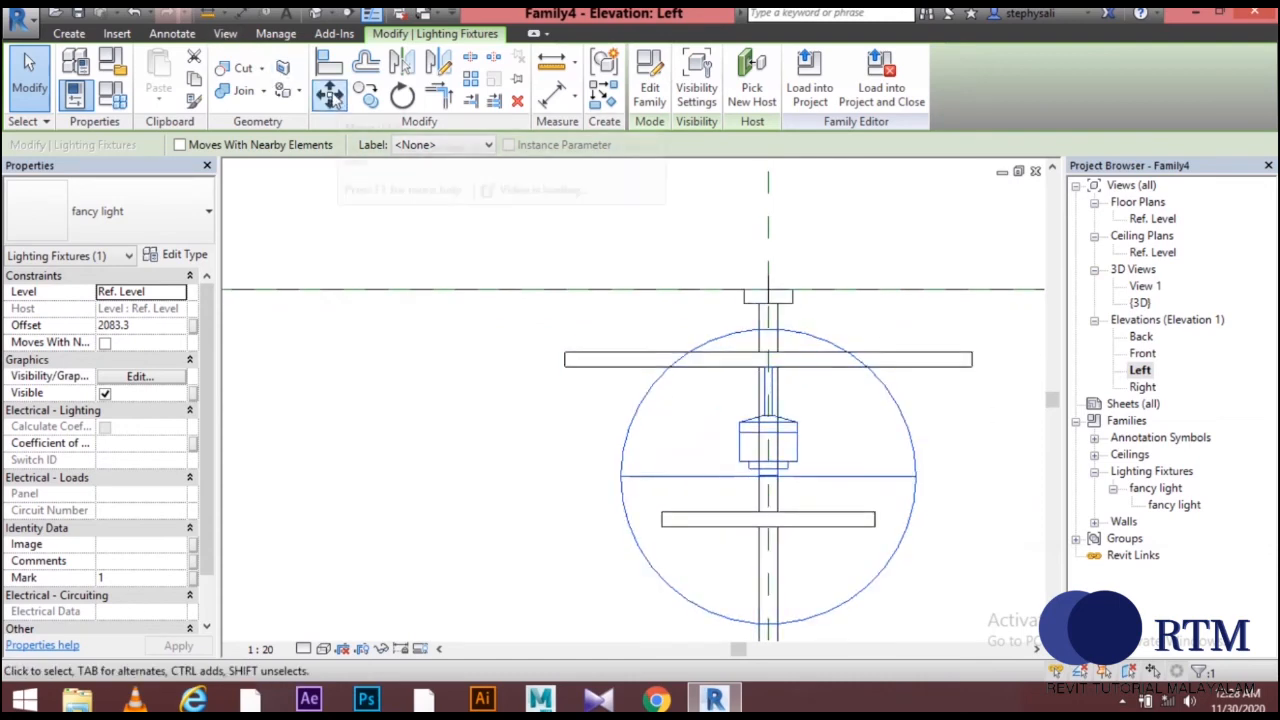
click(329, 93)
scroll(760, 378, up, 4)
click(800, 348)
scroll(360, 337, down, 3)
middle_drag(342, 342, 738, 333)
scroll(588, 330, up, 4)
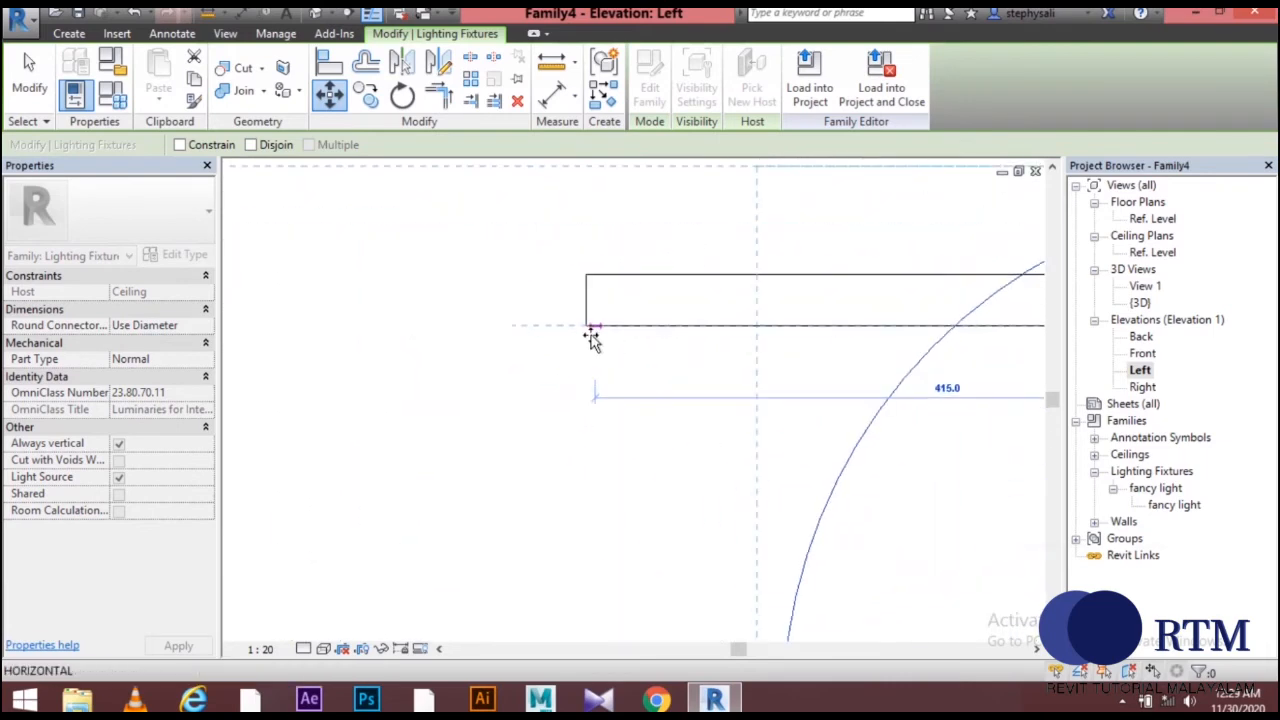
click(615, 329)
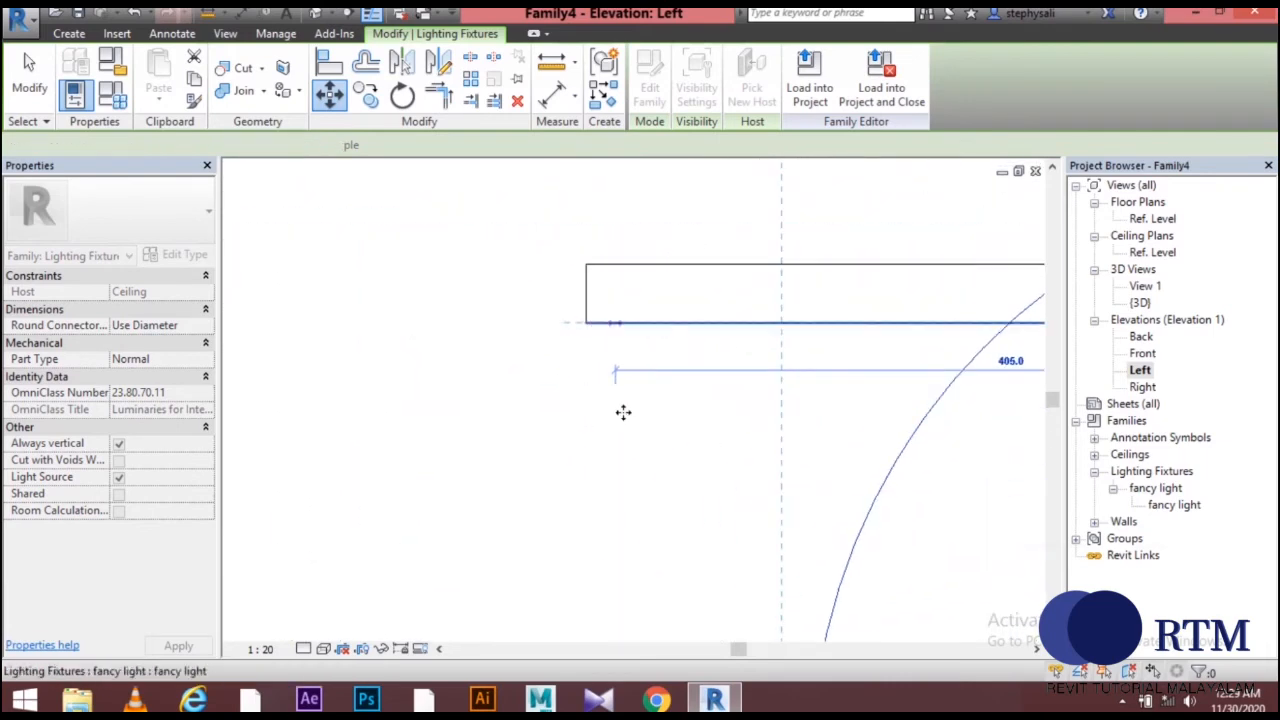
click(731, 416)
scroll(731, 416, down, 3)
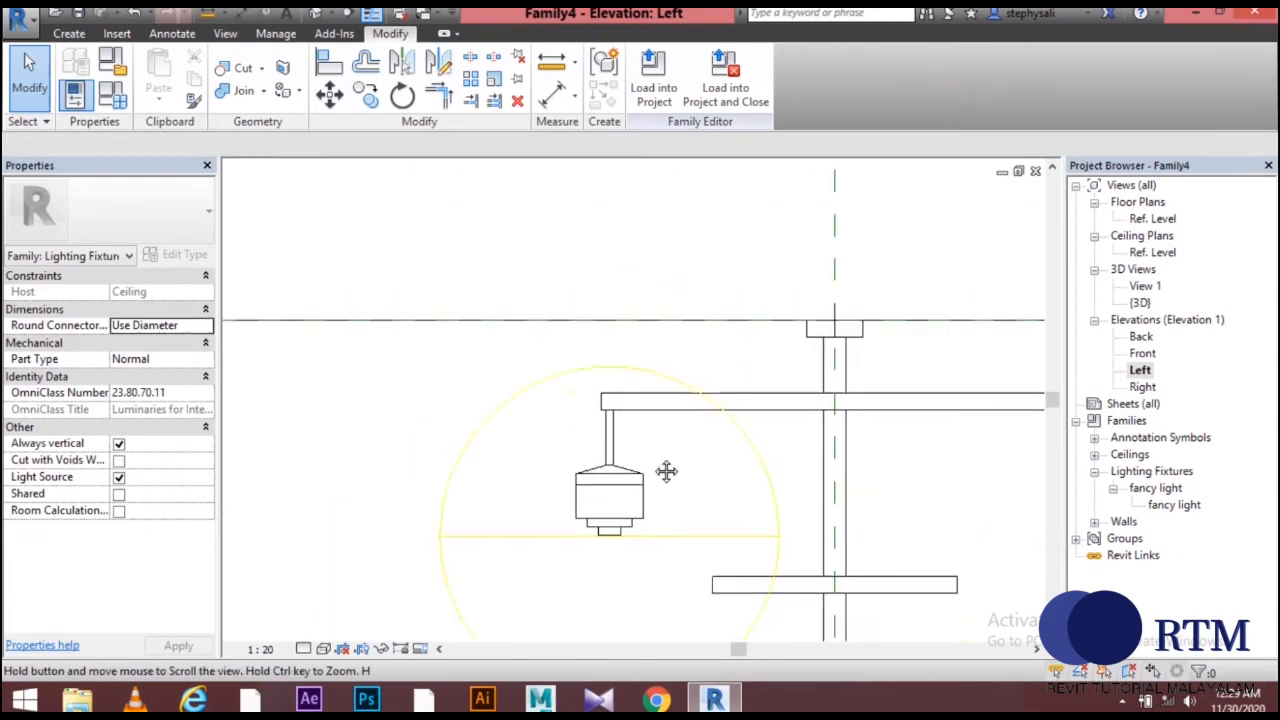
Copy the fancy light from its stem top to the underside of the lower disc near that disc's left end.
middle_drag(666, 471, 563, 356)
click(503, 347)
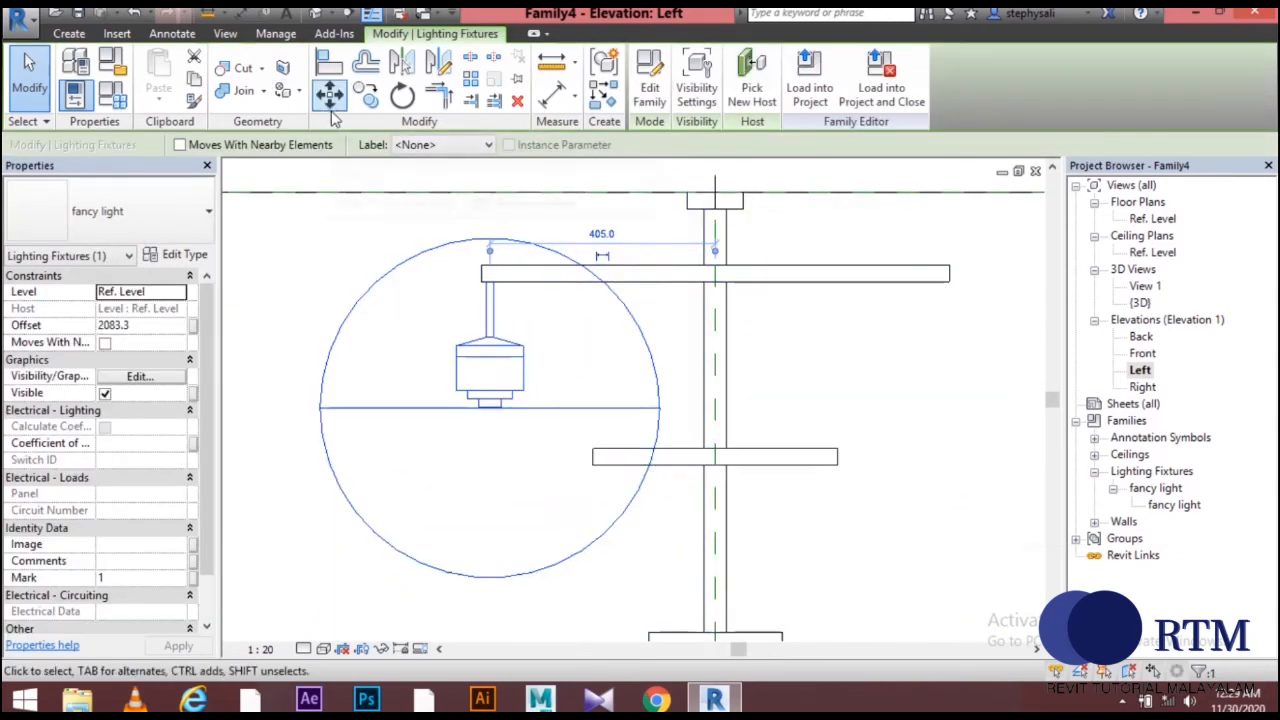
click(366, 93)
scroll(480, 315, up, 1)
scroll(487, 293, up, 3)
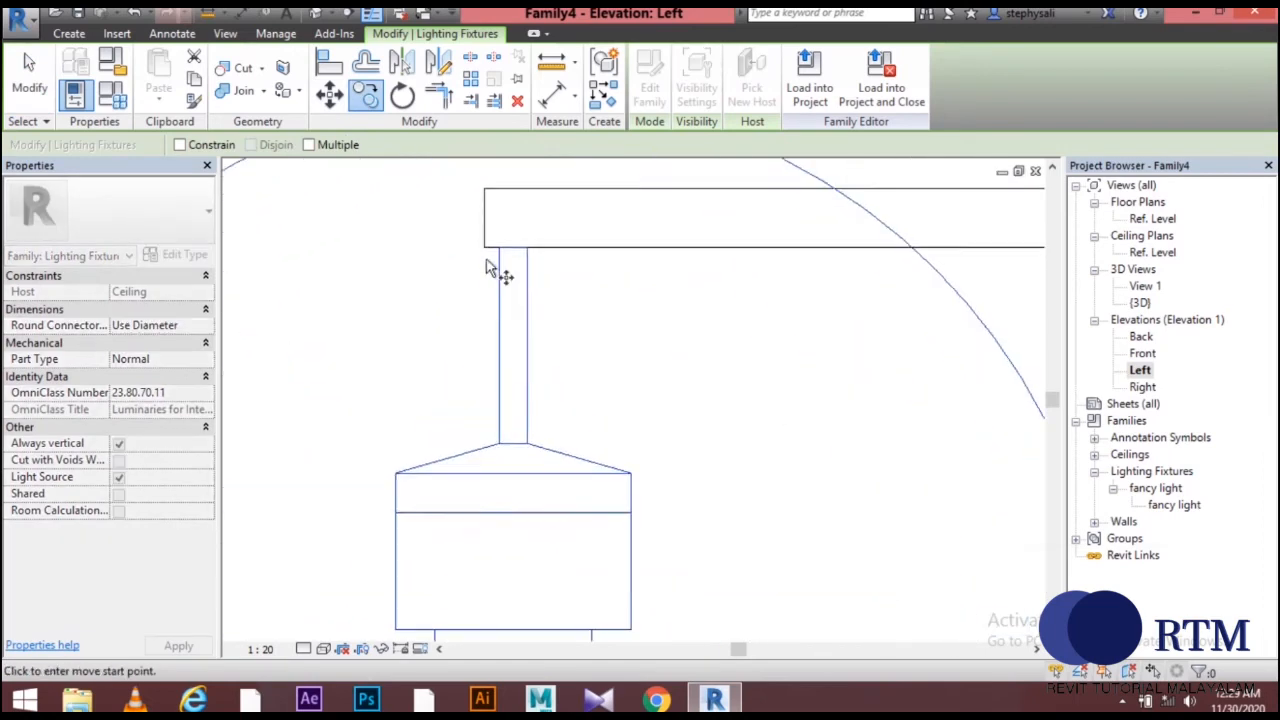
click(517, 251)
scroll(650, 390, down, 1)
middle_drag(646, 350, 535, 82)
scroll(742, 521, up, 1)
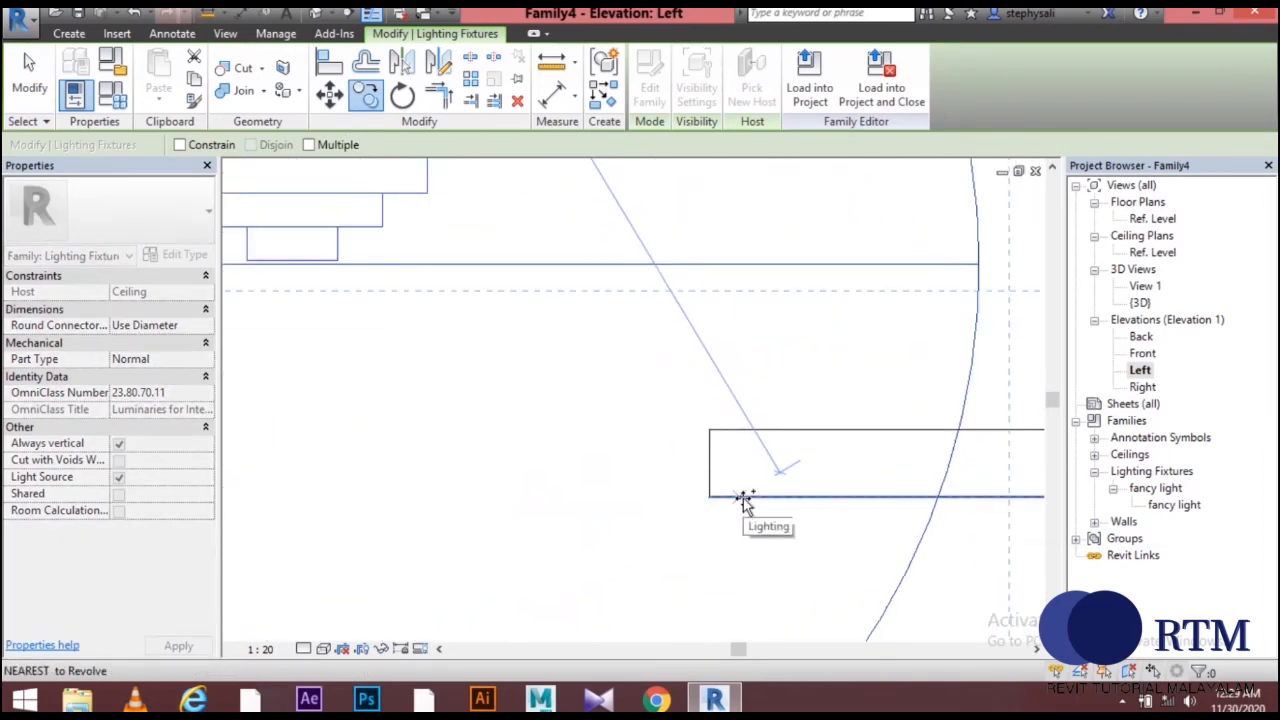
click(744, 498)
scroll(631, 414, down, 4)
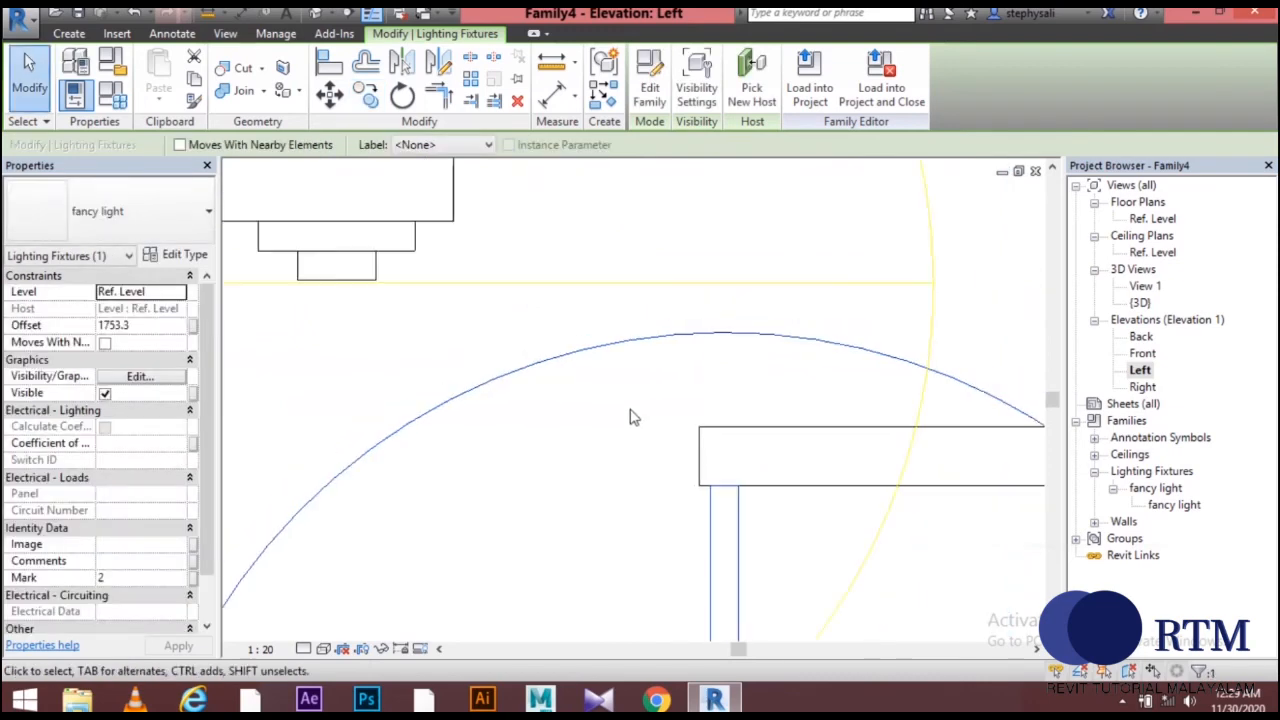
click(327, 442)
middle_drag(484, 452, 446, 311)
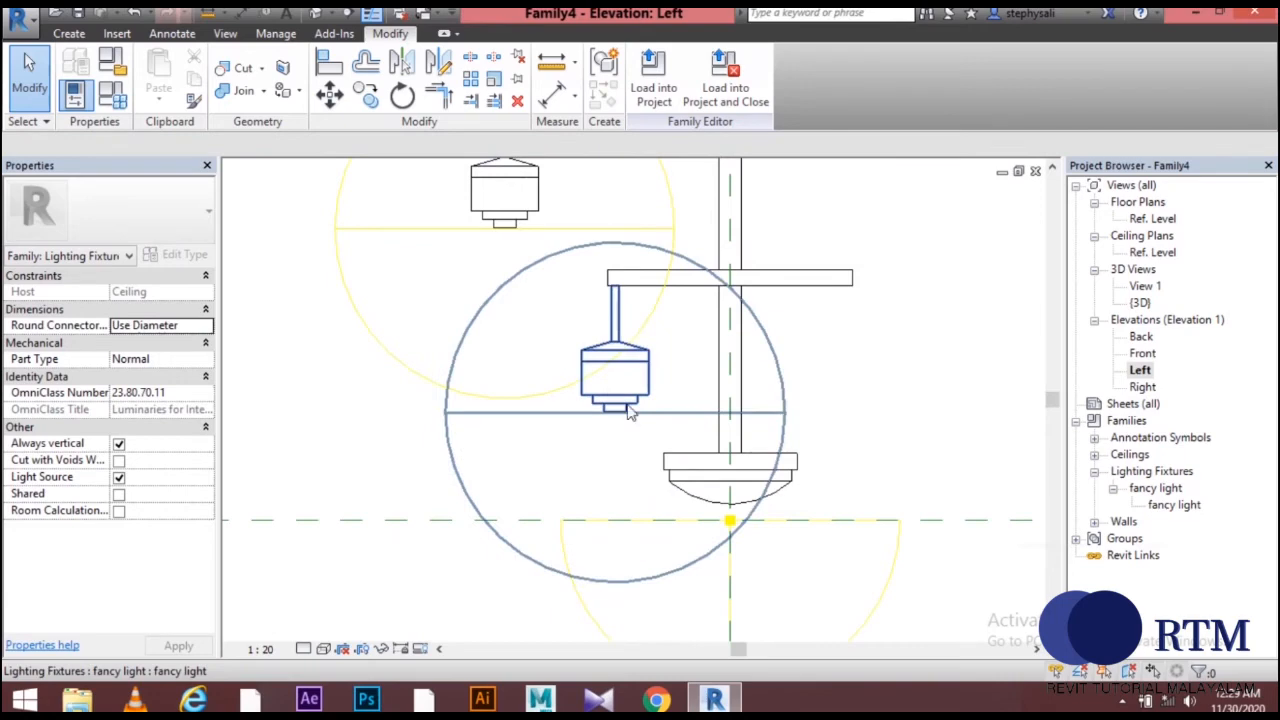
scroll(804, 408, down, 3)
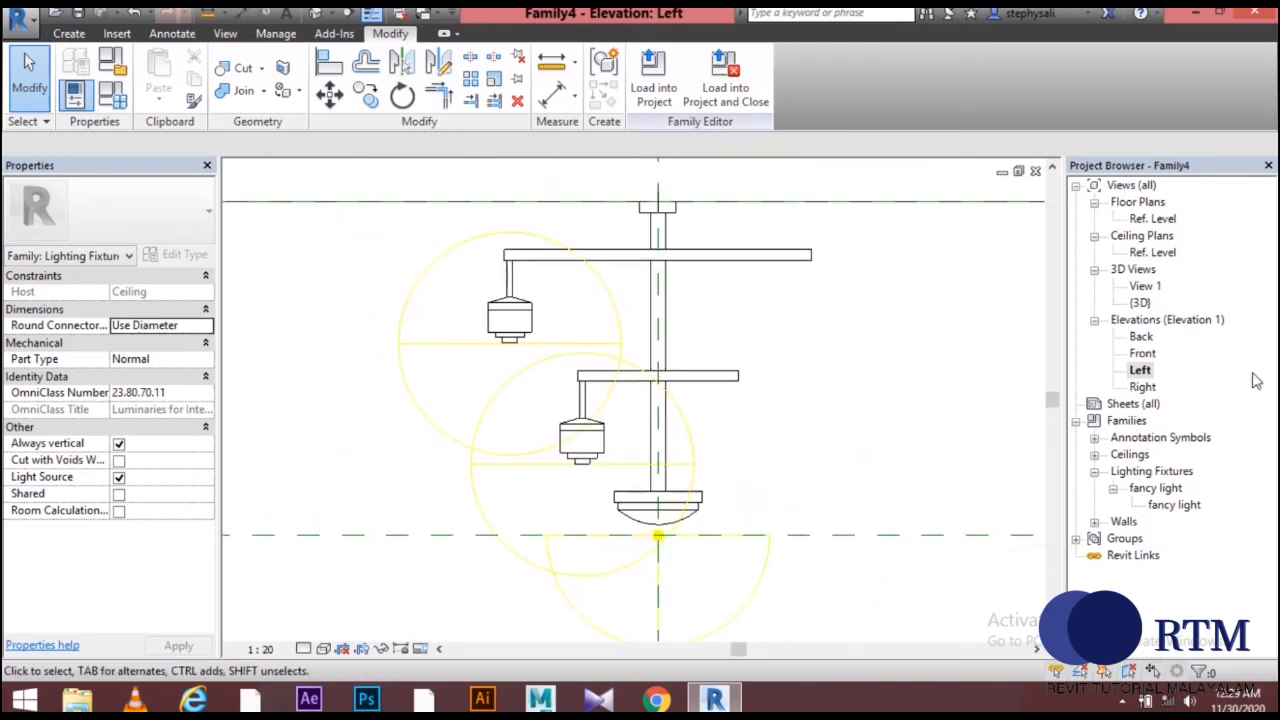
In the Ref. Level ceiling plan, move the lower disc's fancy light 15 mm outward along the horizontal reference plane.
double_click(1160, 252)
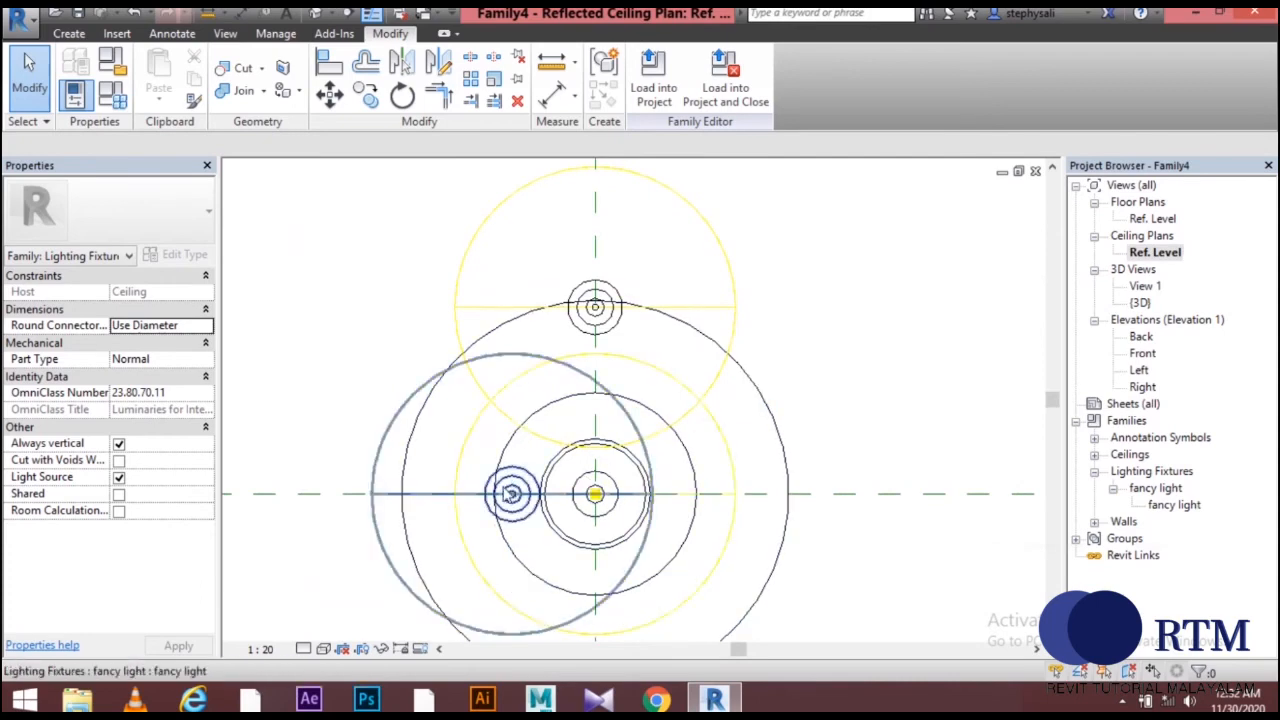
middle_drag(512, 490, 546, 442)
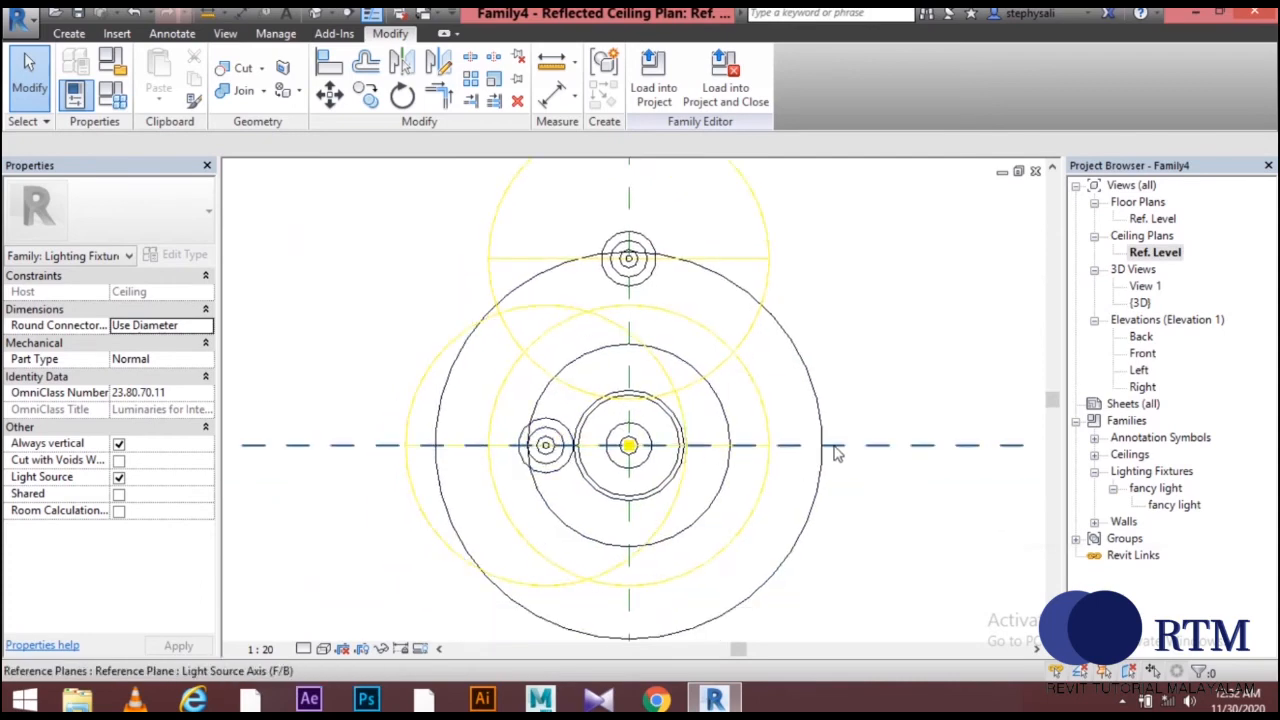
scroll(558, 477, up, 5)
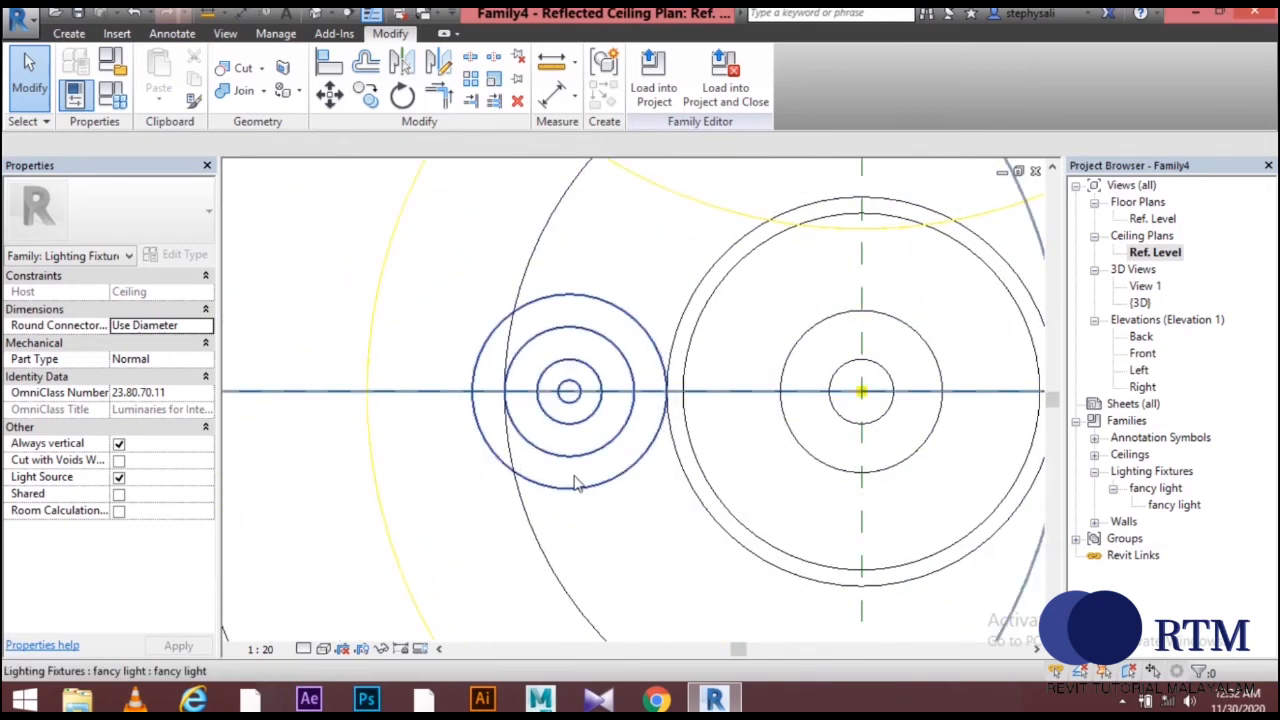
click(577, 484)
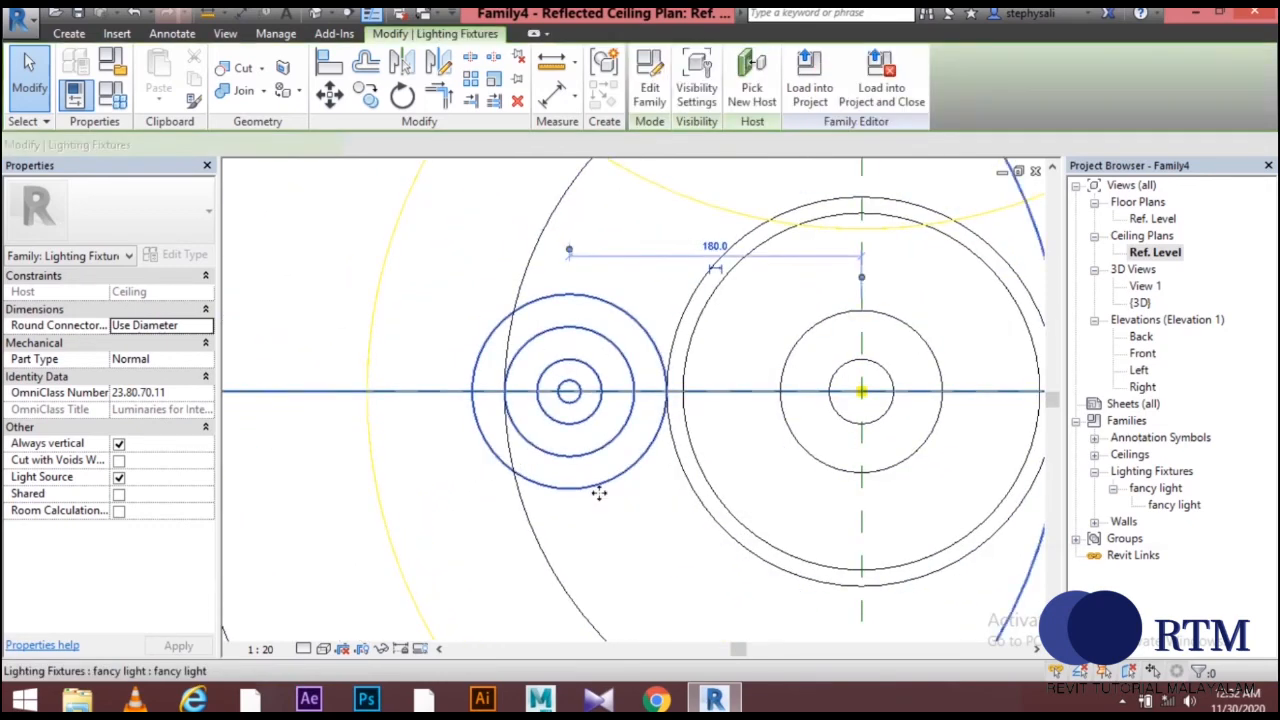
click(329, 98)
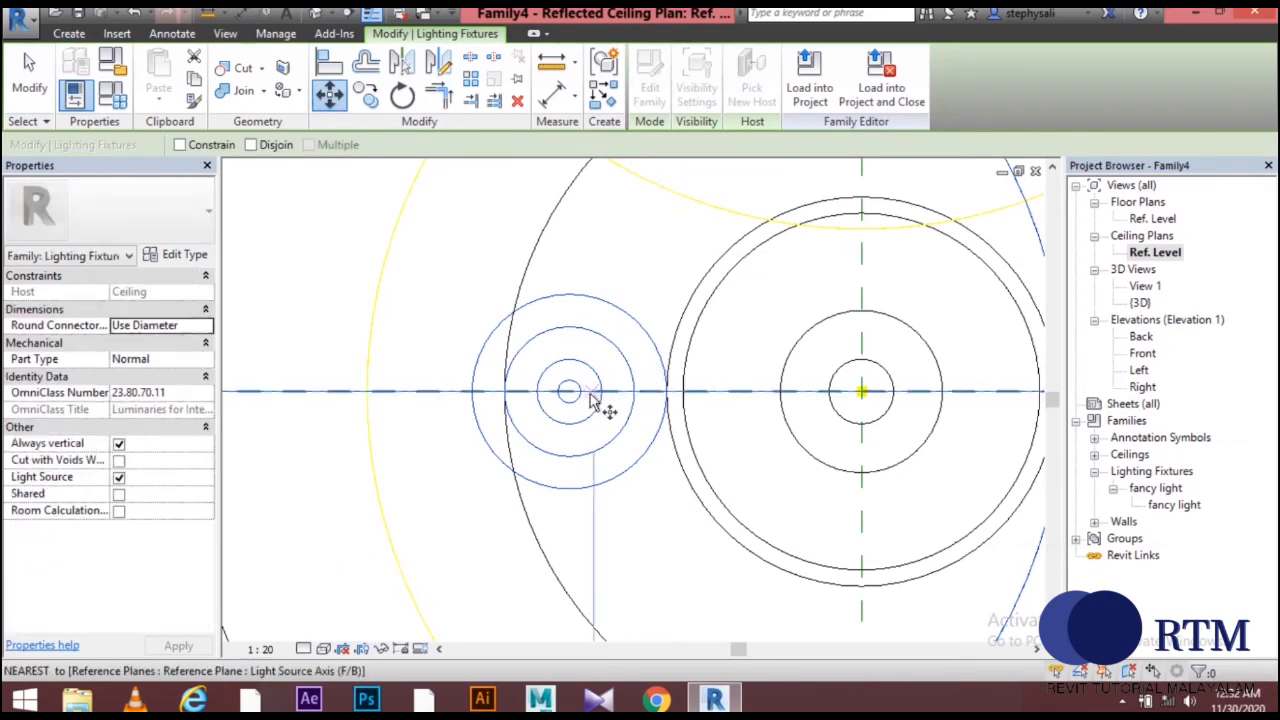
click(570, 393)
scroll(570, 393, up, 2)
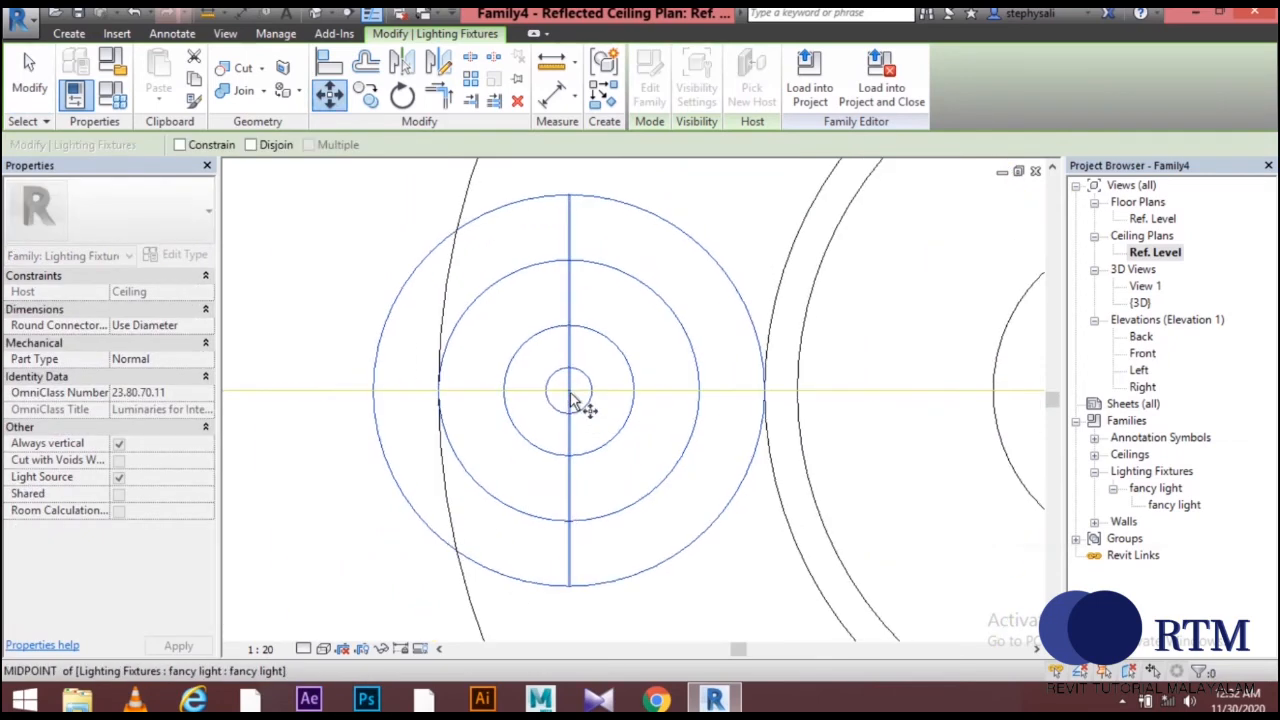
scroll(571, 398, up, 1)
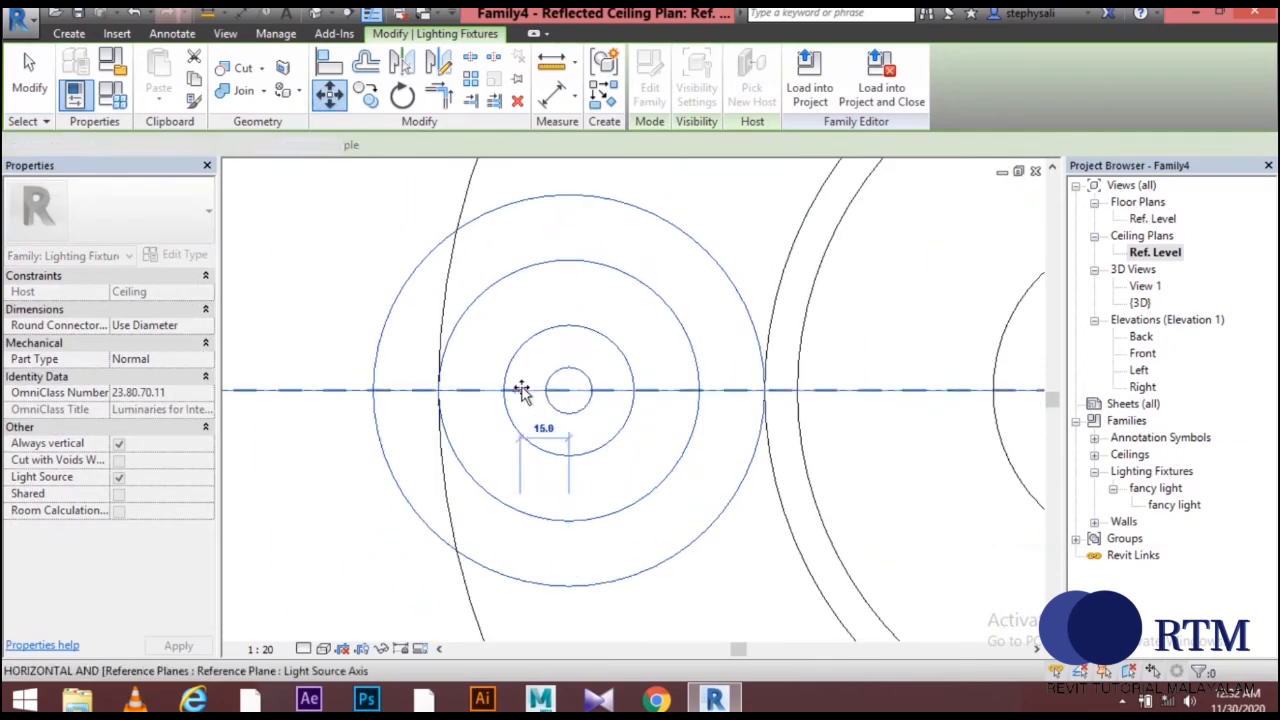
click(521, 390)
key(Escape)
scroll(733, 520, down, 2)
middle_drag(737, 509, 737, 443)
scroll(700, 360, up, 3)
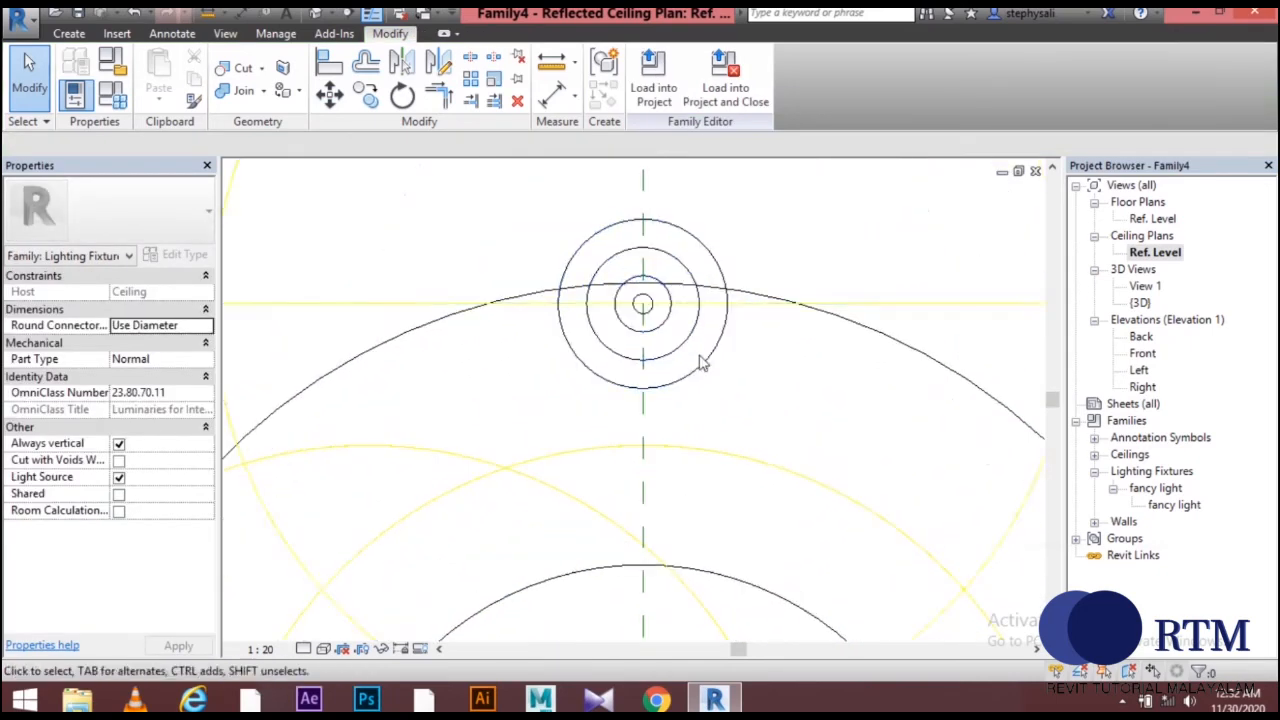
click(703, 366)
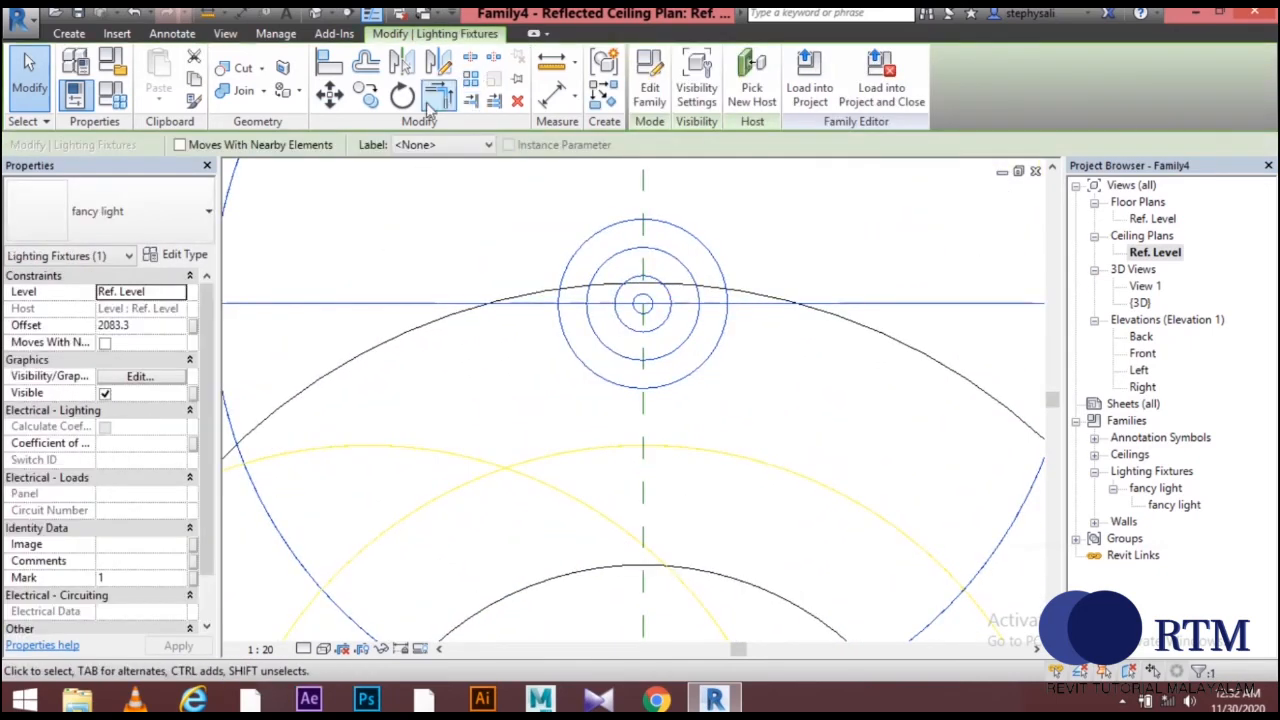
click(329, 93)
click(641, 303)
scroll(789, 240, down, 3)
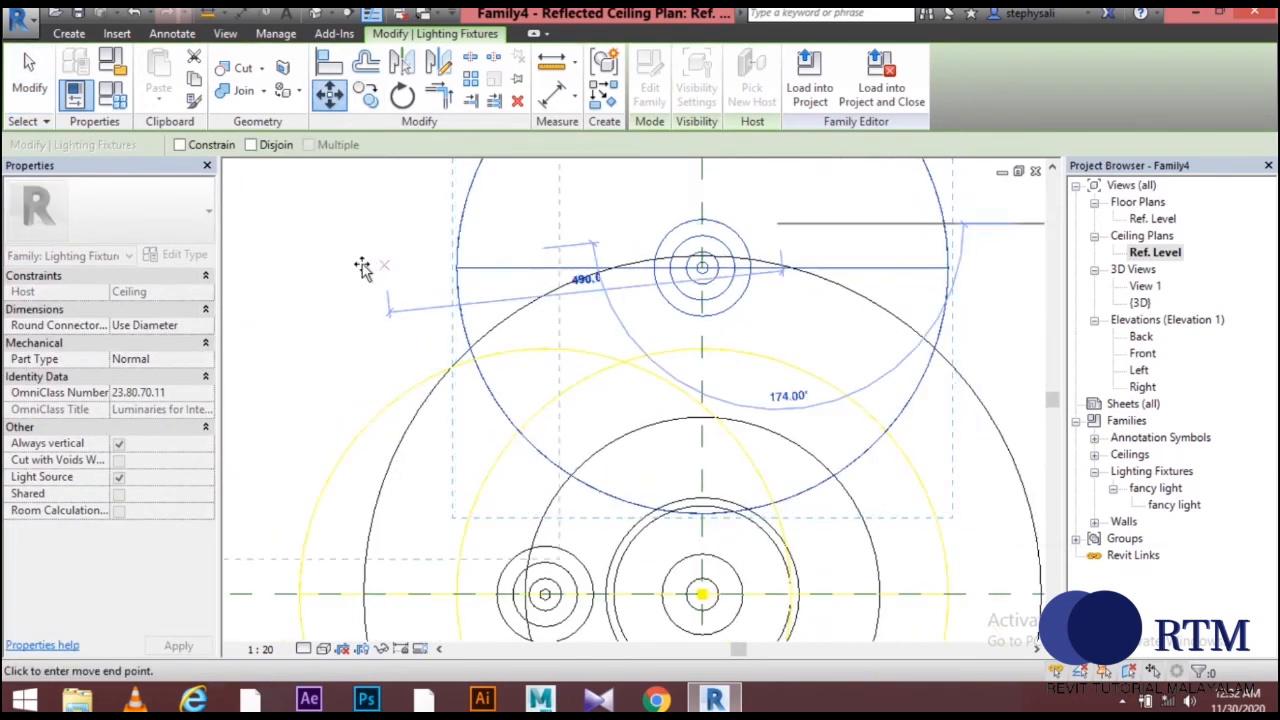
click(34, 90)
scroll(763, 336, down, 2)
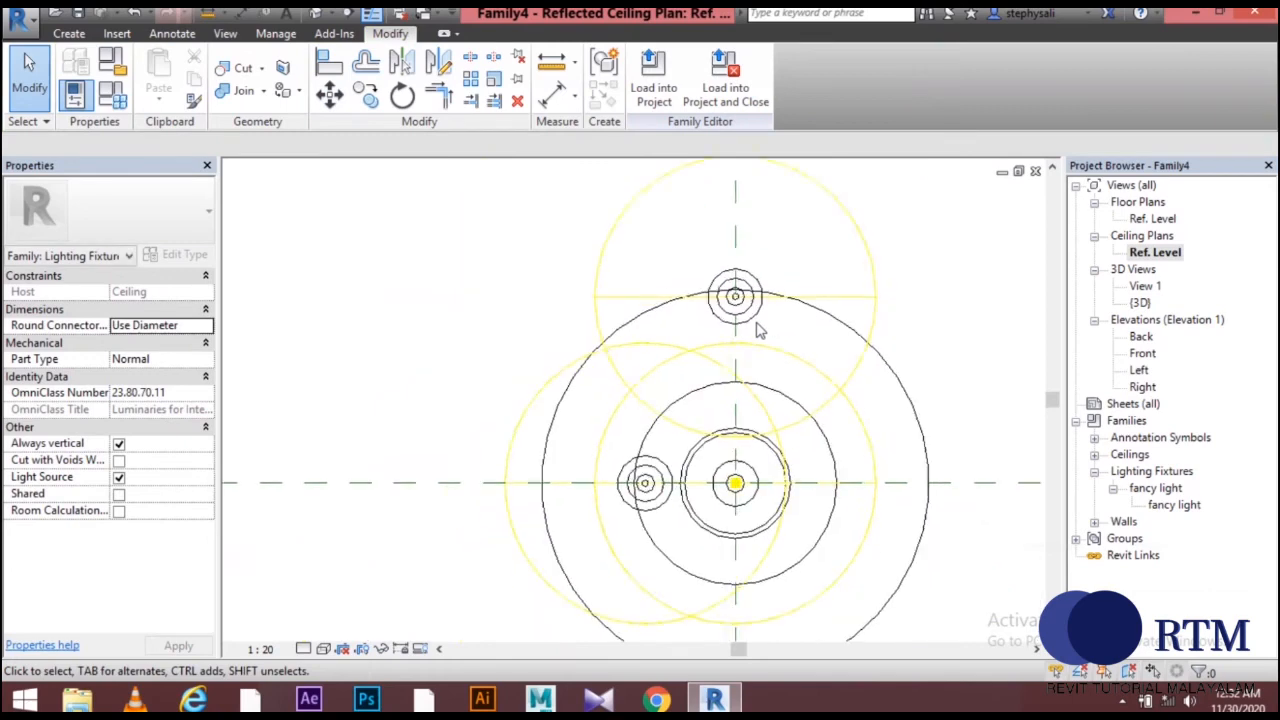
Create a grouped radial array of 8 fancy lights from the upper disc's light, evenly spaced around the fixture's centre.
middle_drag(759, 330, 679, 318)
click(678, 308)
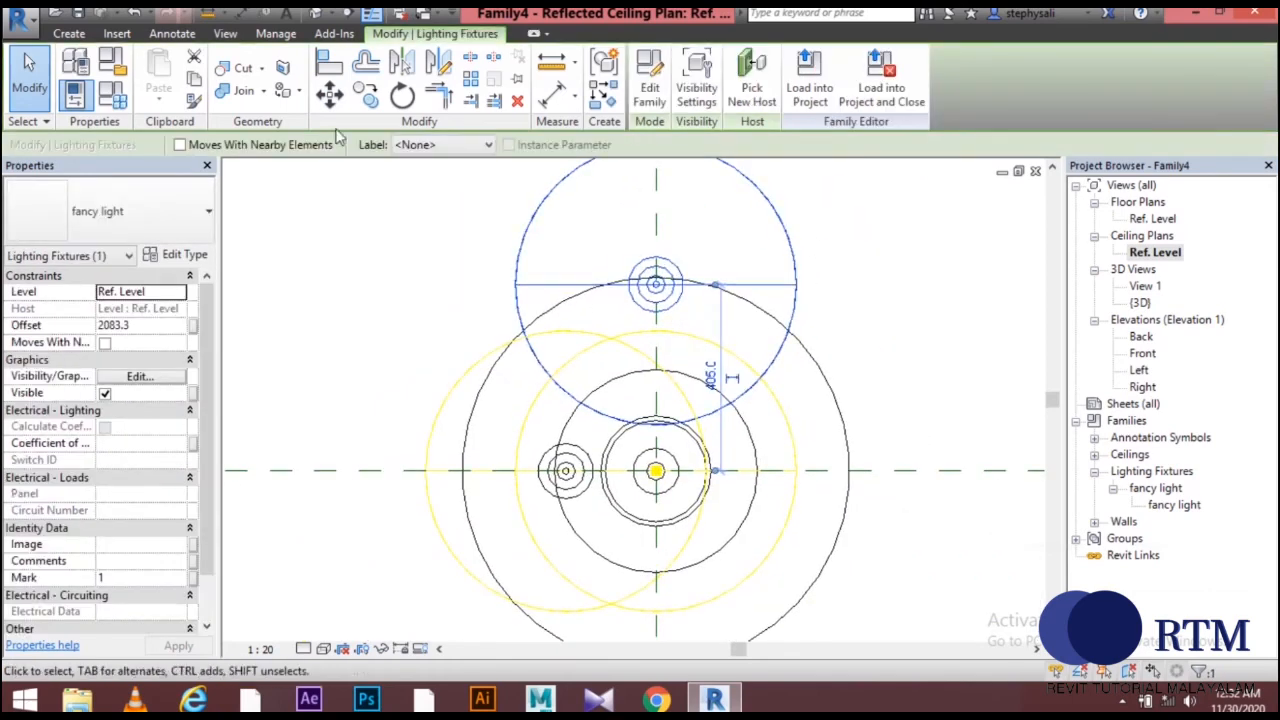
click(464, 83)
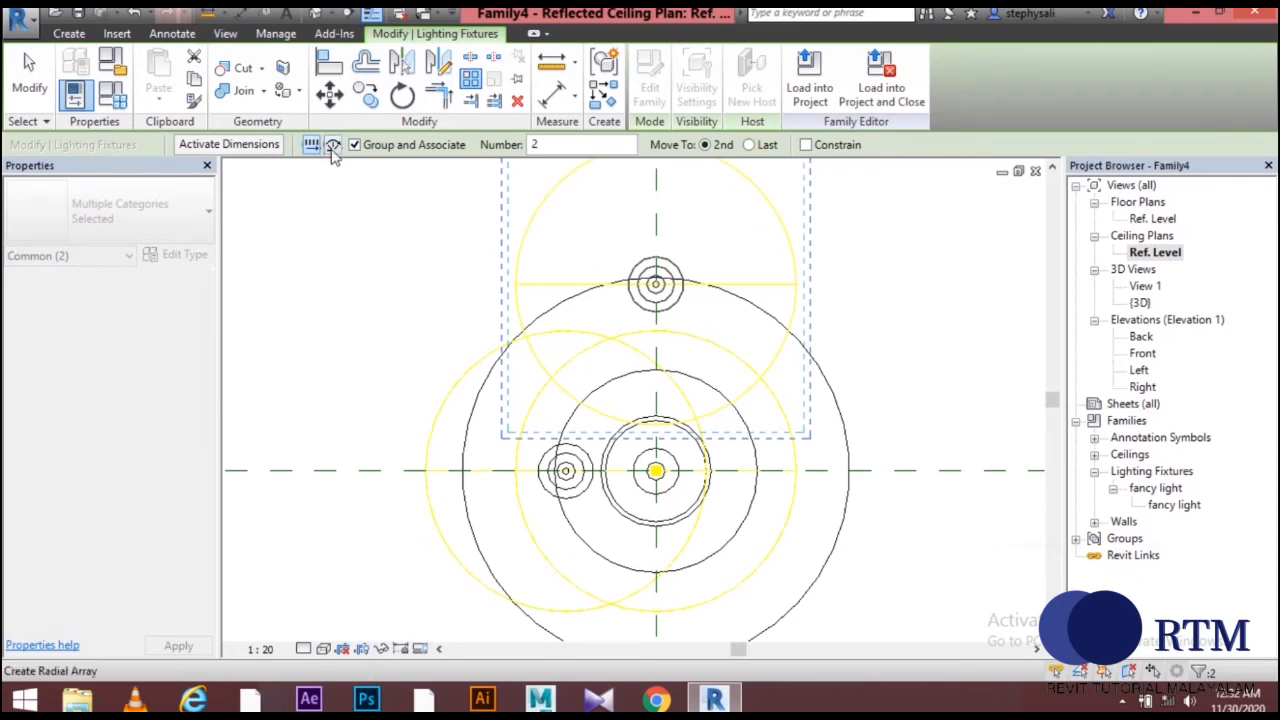
click(333, 145)
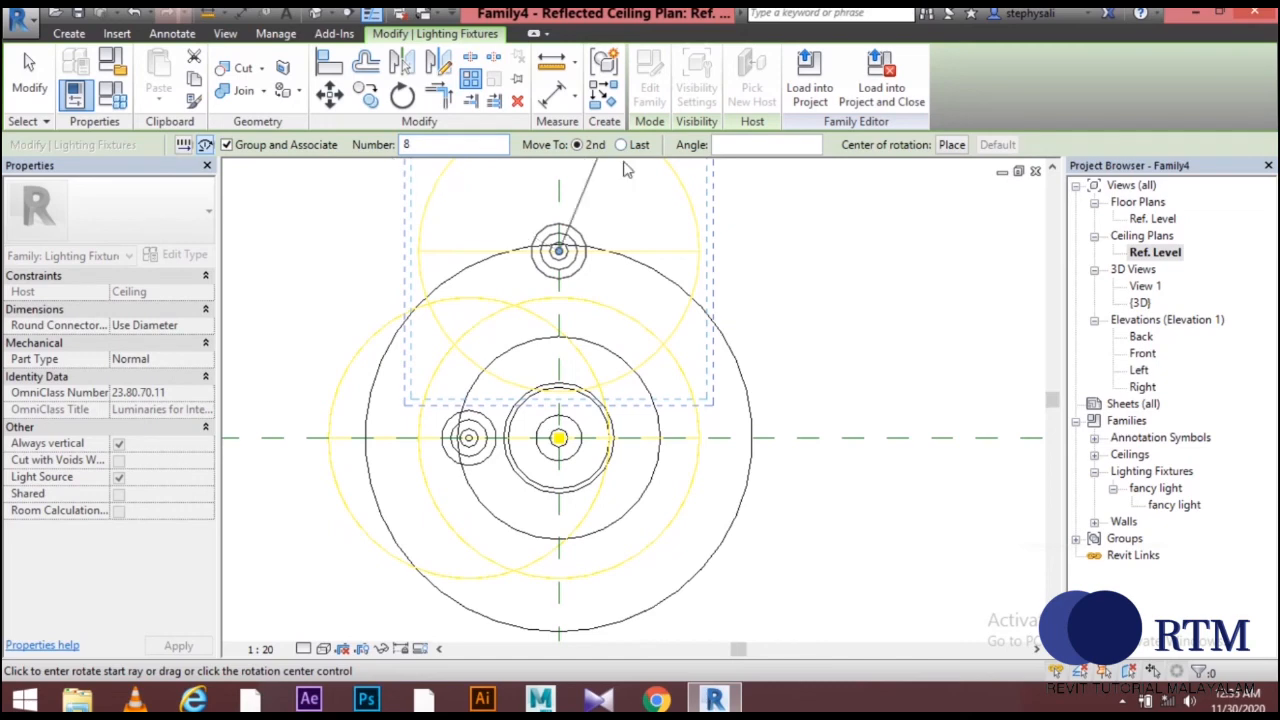
click(951, 146)
click(558, 437)
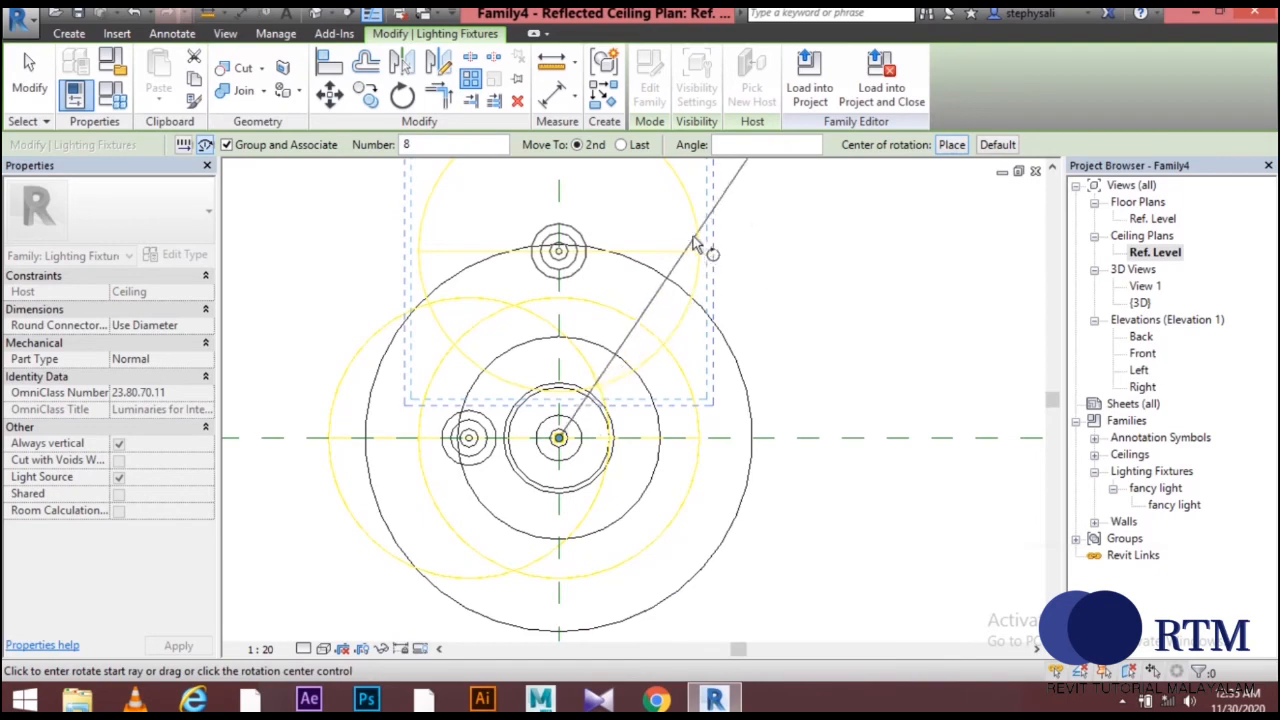
scroll(580, 256, up, 5)
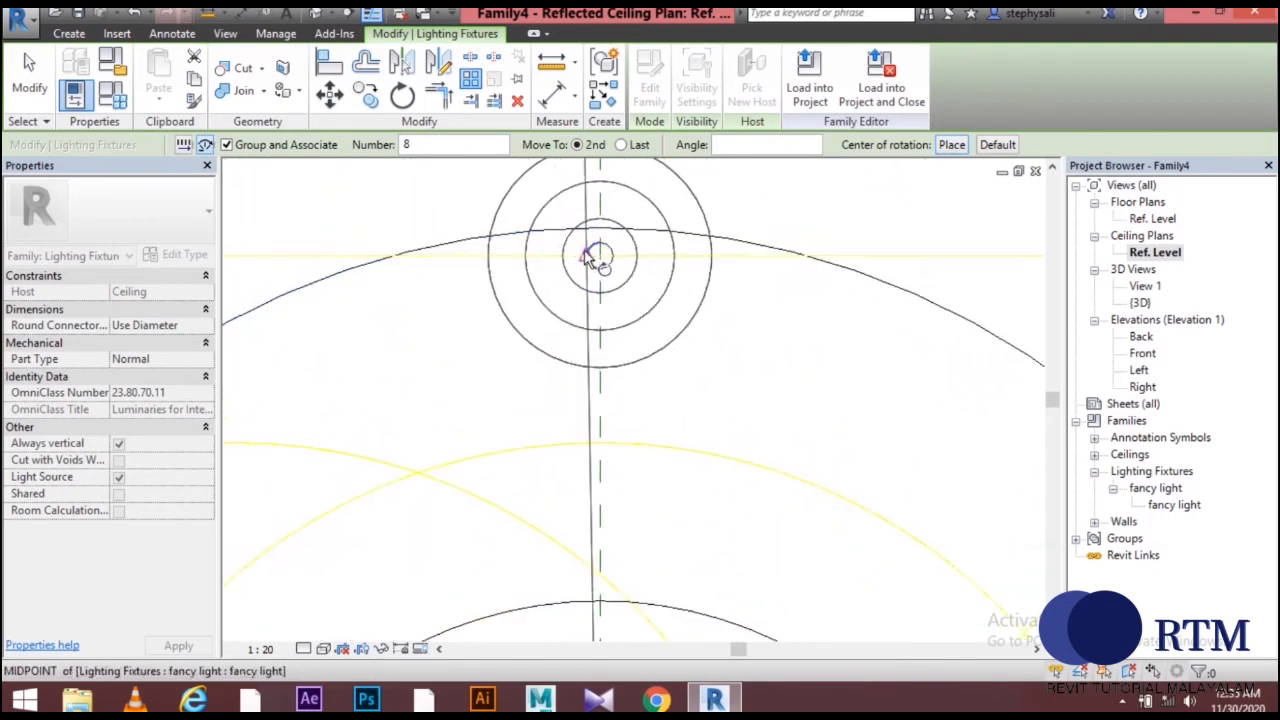
click(598, 254)
scroll(598, 254, down, 5)
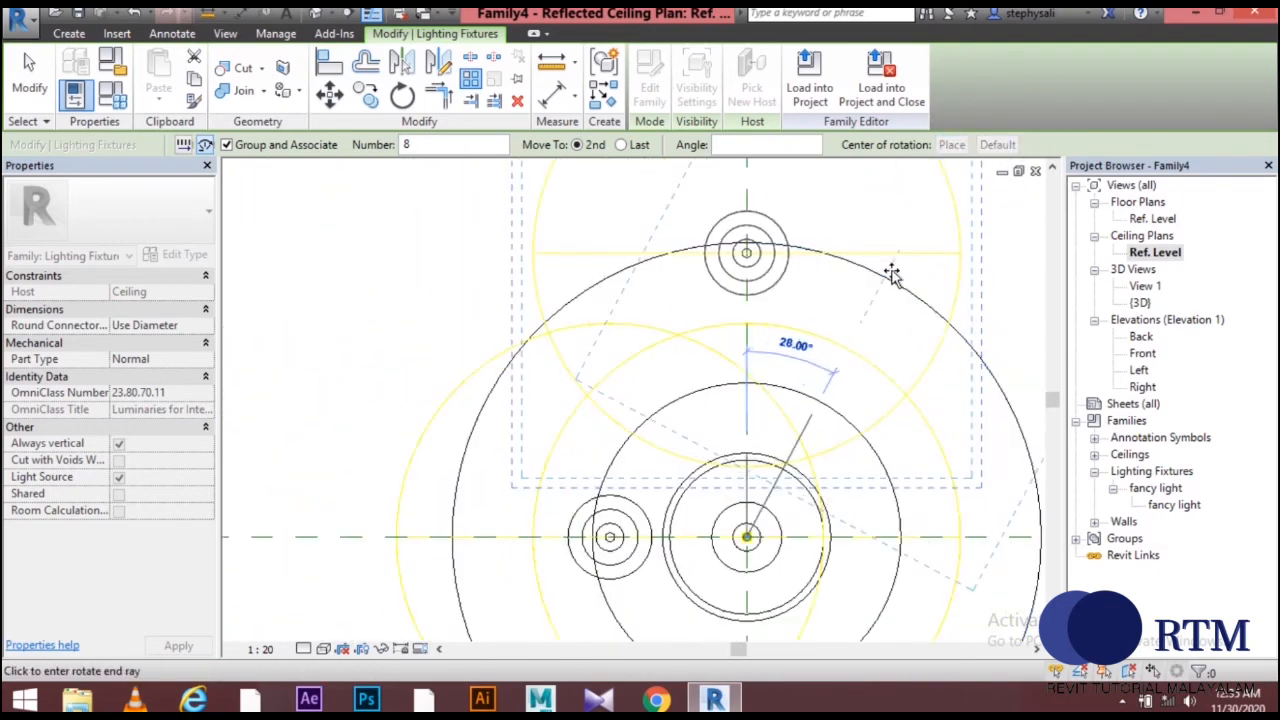
click(979, 289)
scroll(923, 320, down, 3)
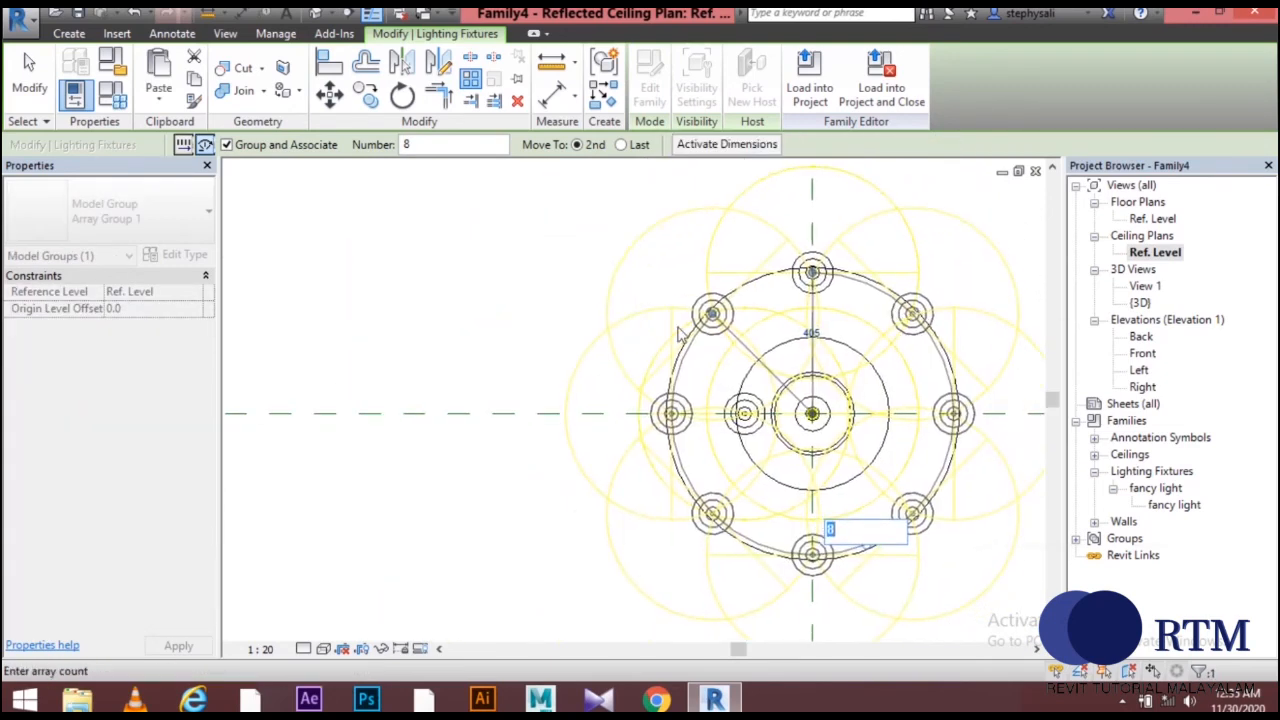
click(30, 78)
Create a grouped radial array of 6 from the lower disc's fancy light, rotated 60° per item about the fixture's centre.
middle_drag(770, 405, 503, 350)
scroll(505, 425, up, 2)
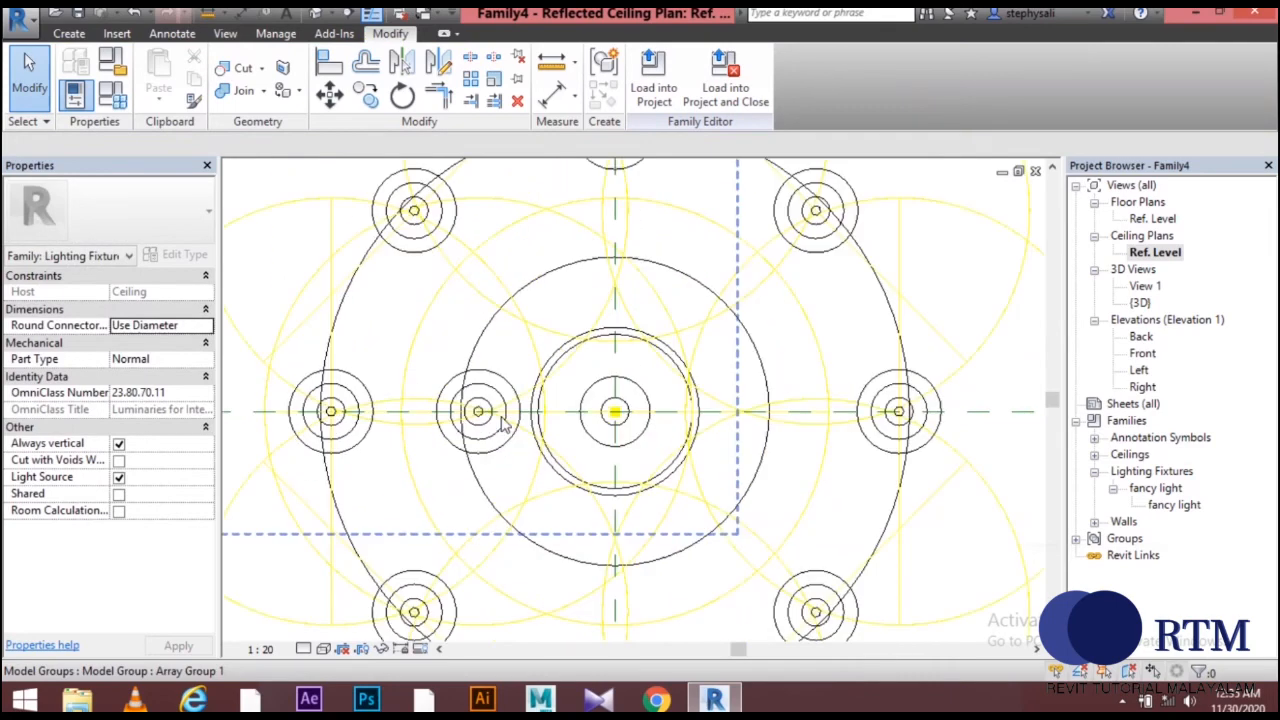
click(503, 449)
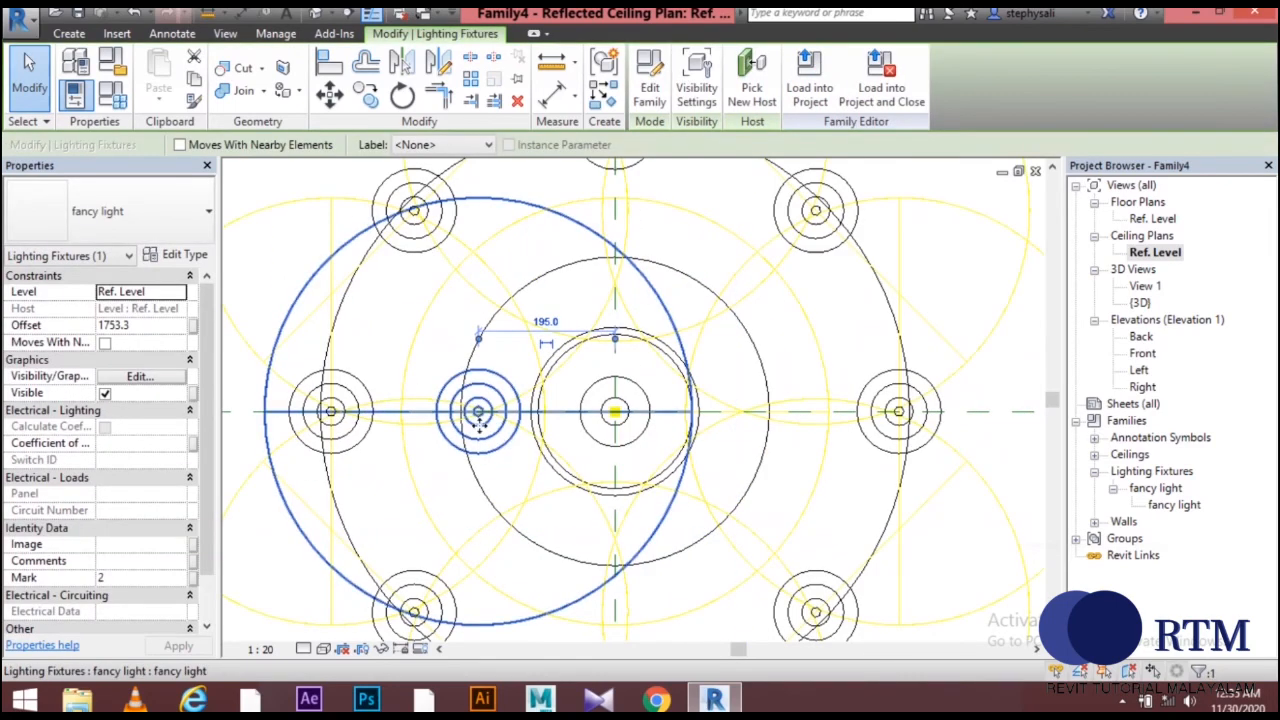
click(474, 82)
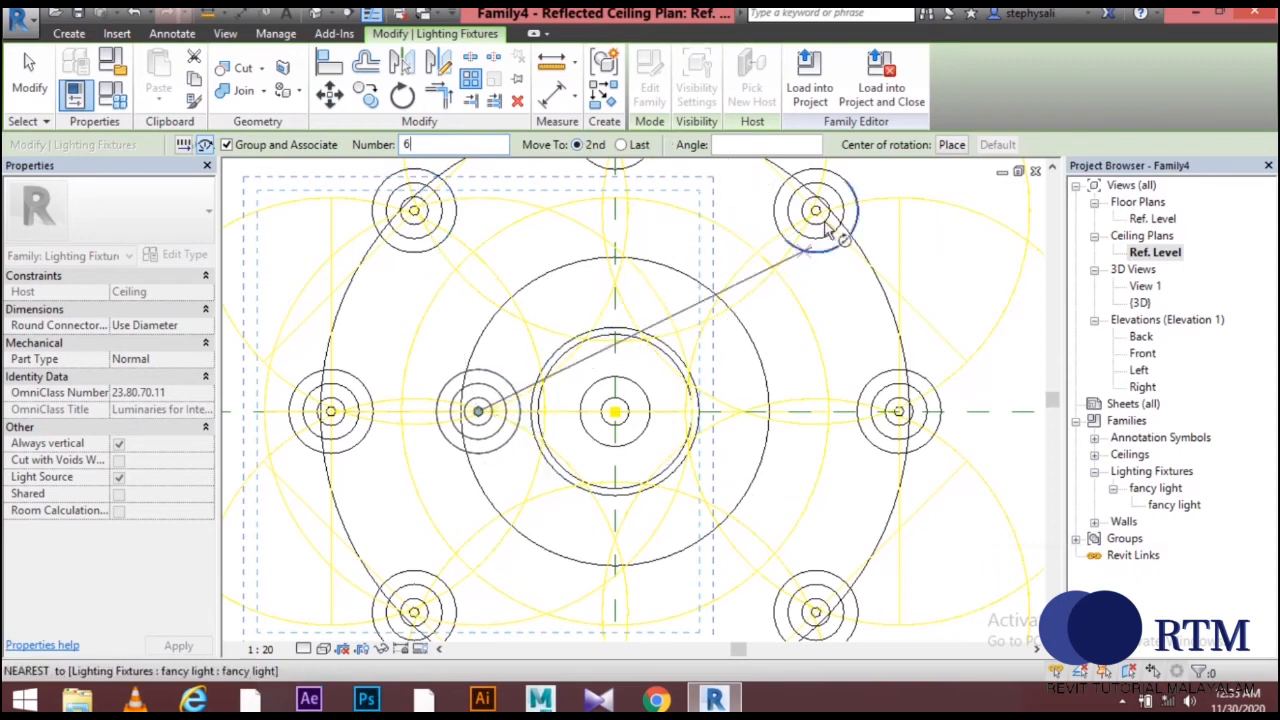
click(956, 146)
click(614, 411)
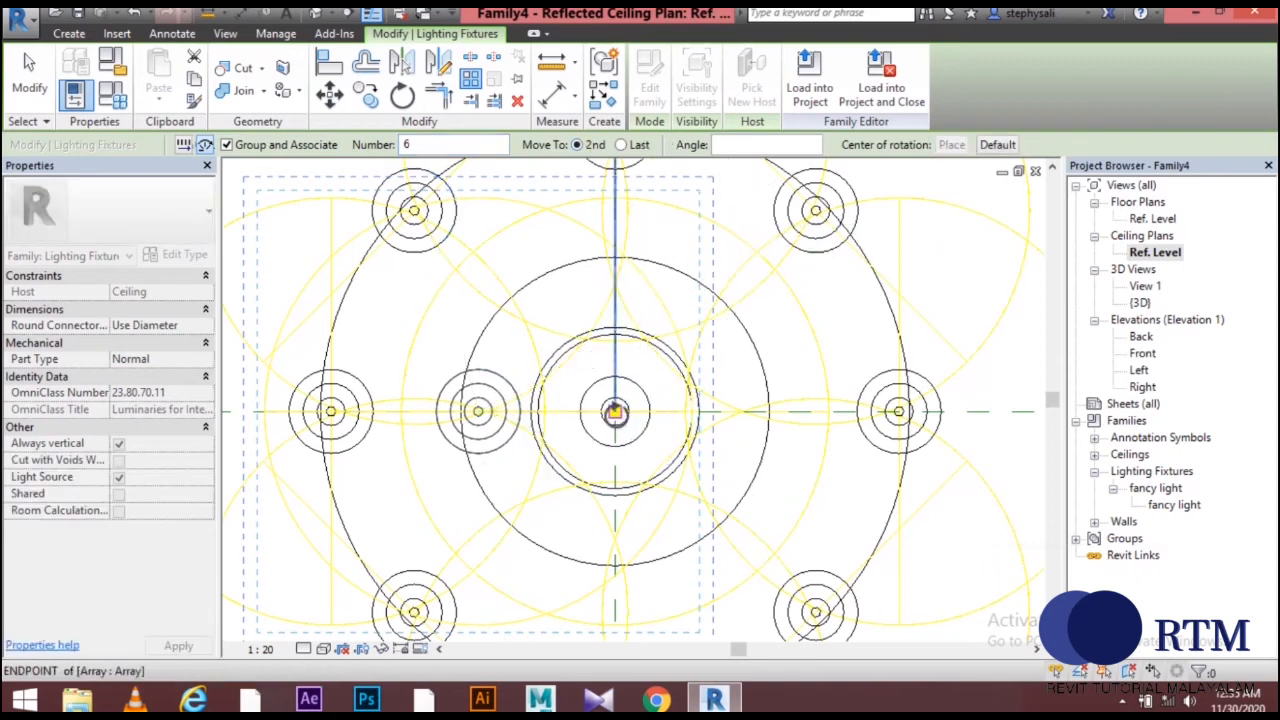
scroll(478, 415, up, 3)
click(488, 425)
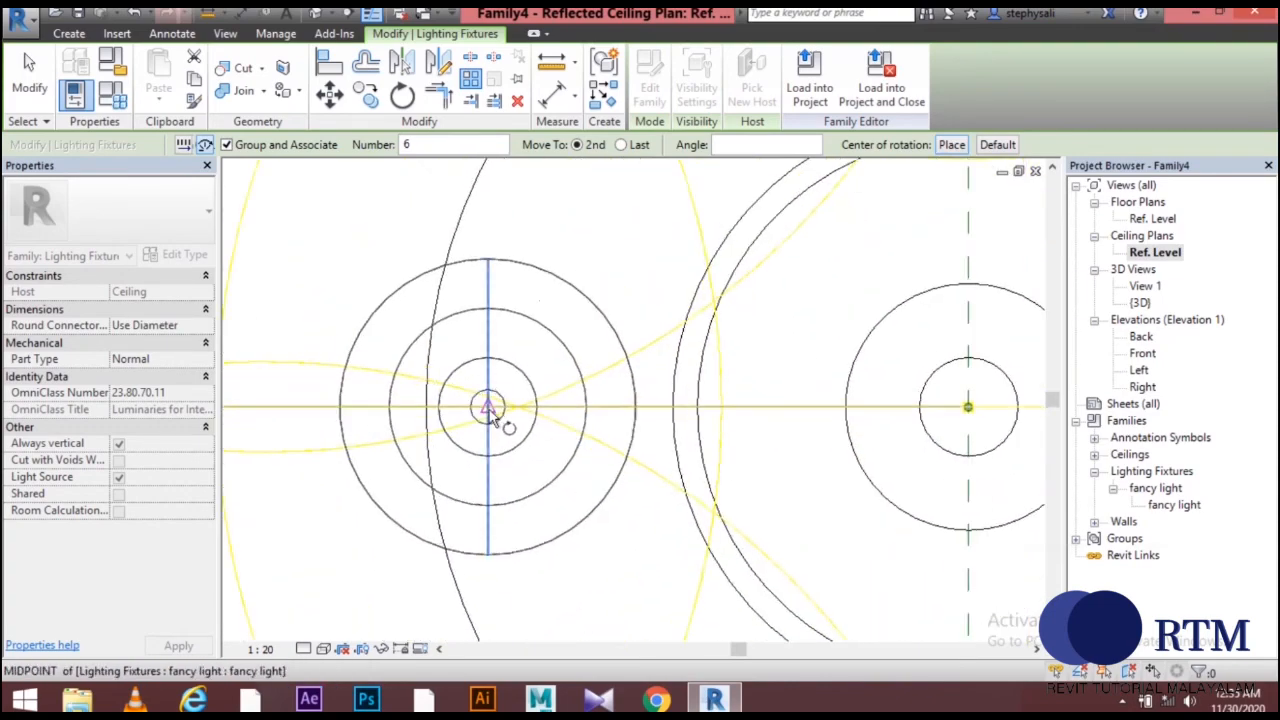
scroll(496, 230, down, 2)
middle_drag(513, 251, 503, 375)
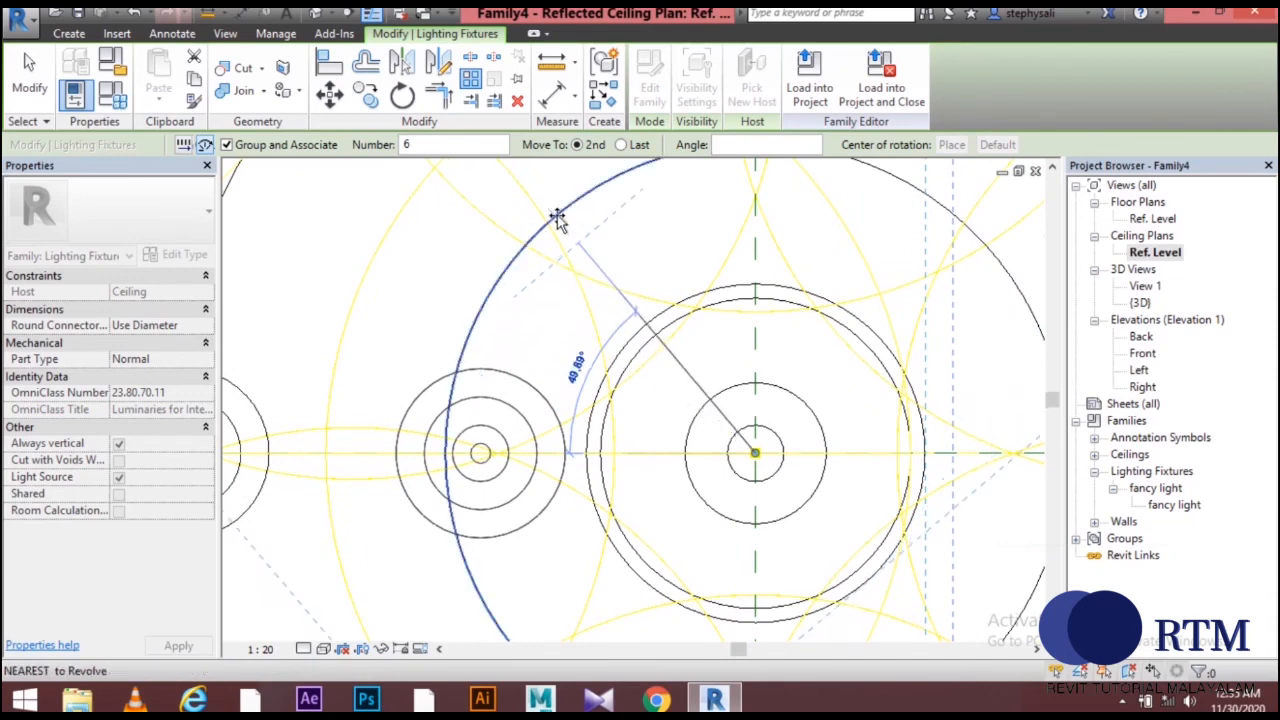
middle_drag(559, 247, 523, 297)
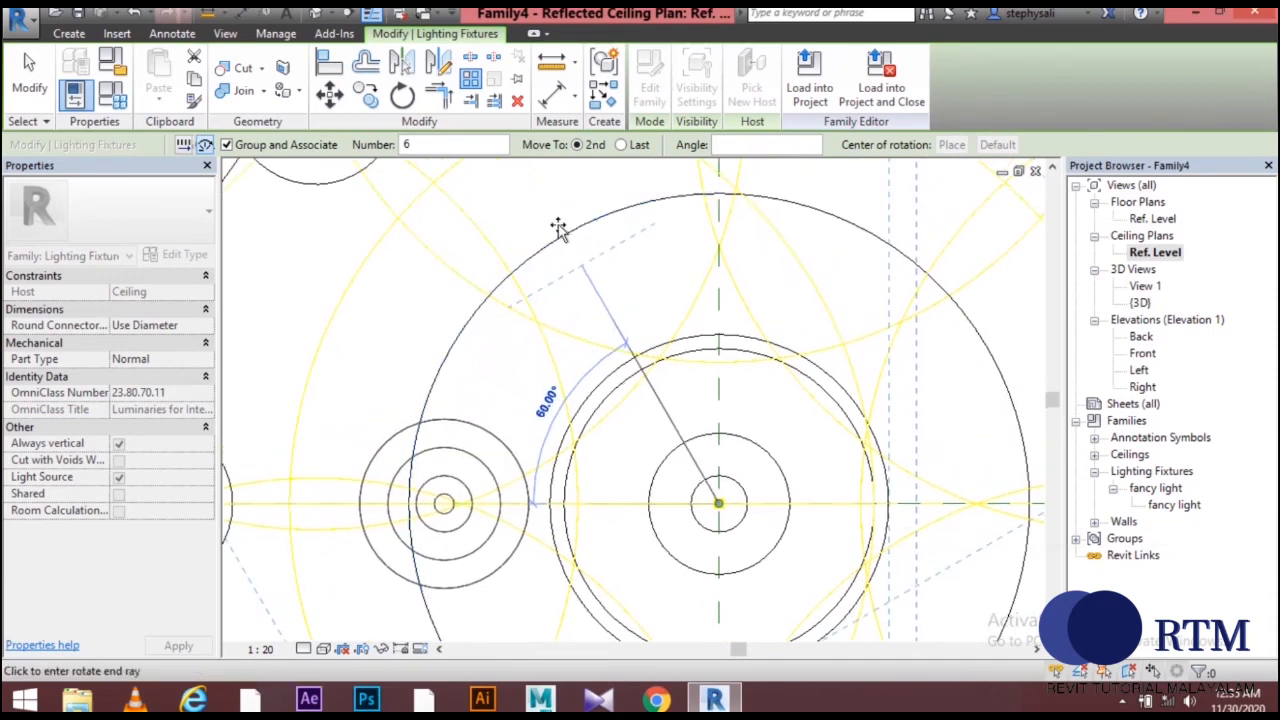
click(559, 228)
scroll(780, 295, down, 2)
middle_drag(826, 368, 811, 349)
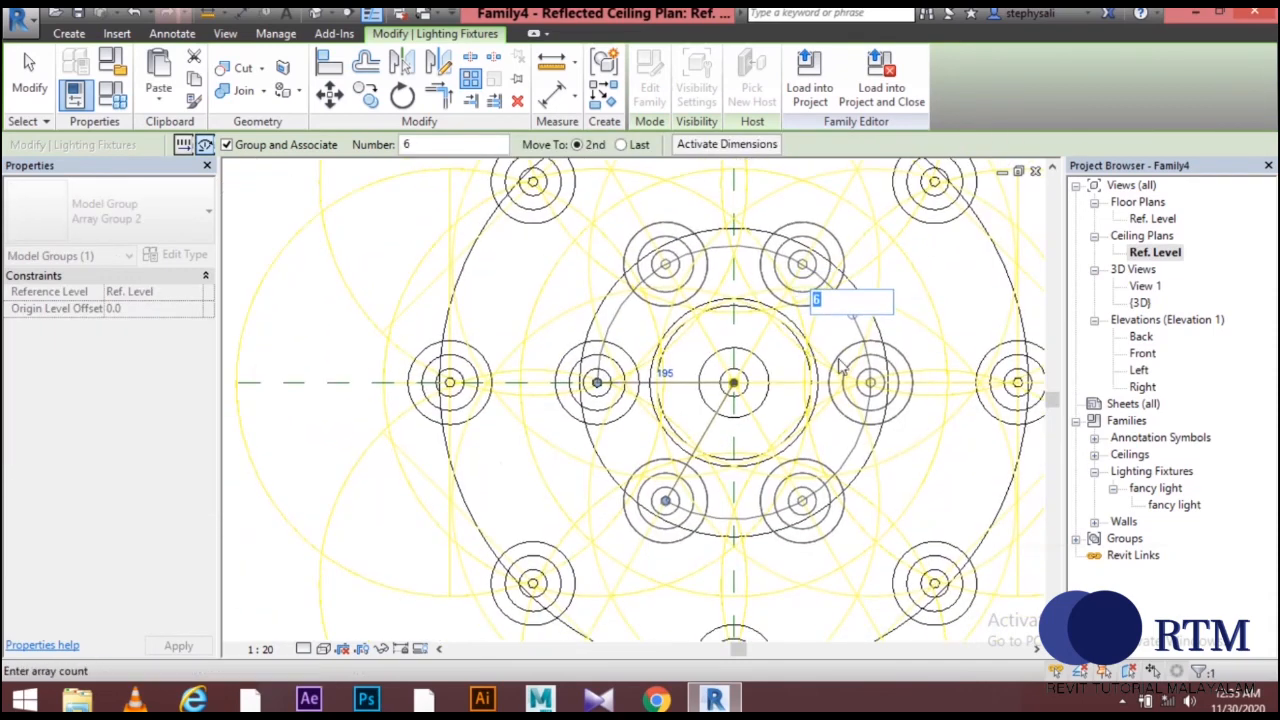
click(14, 100)
Open the default 3D view and examine the arrayed fancy lights around both discs from below.
scroll(800, 375, down, 3)
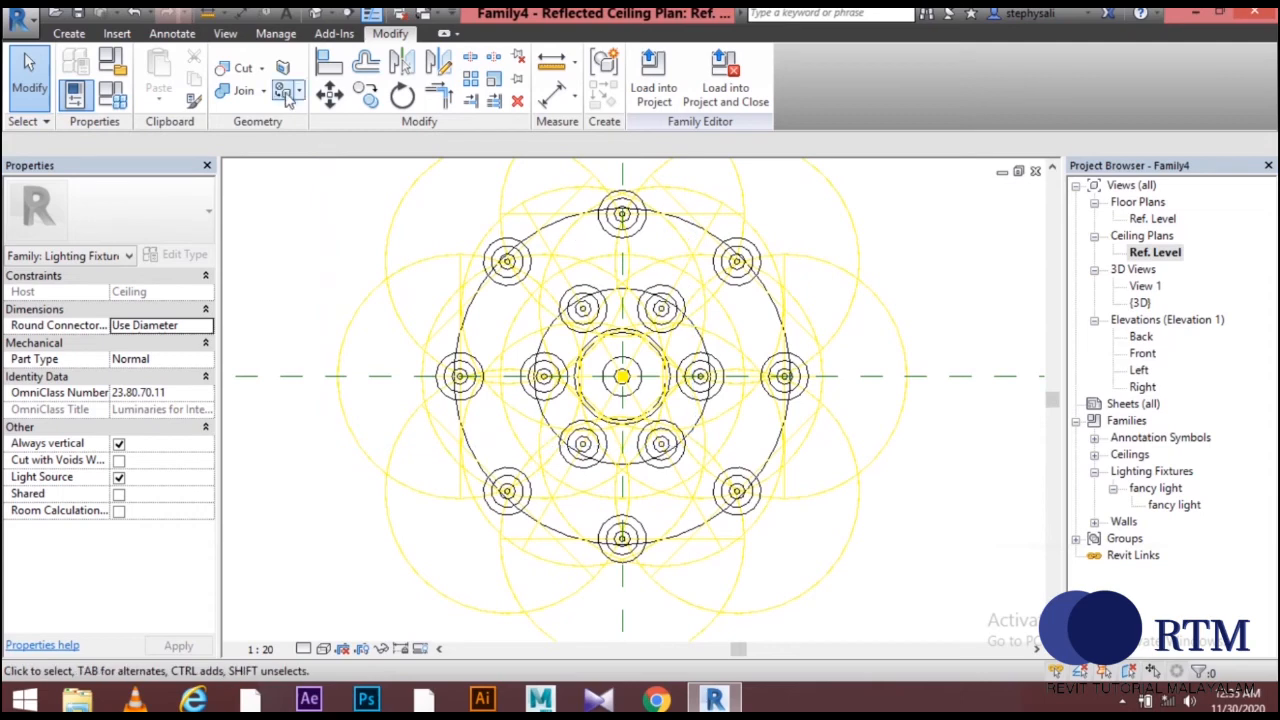
click(225, 33)
click(170, 68)
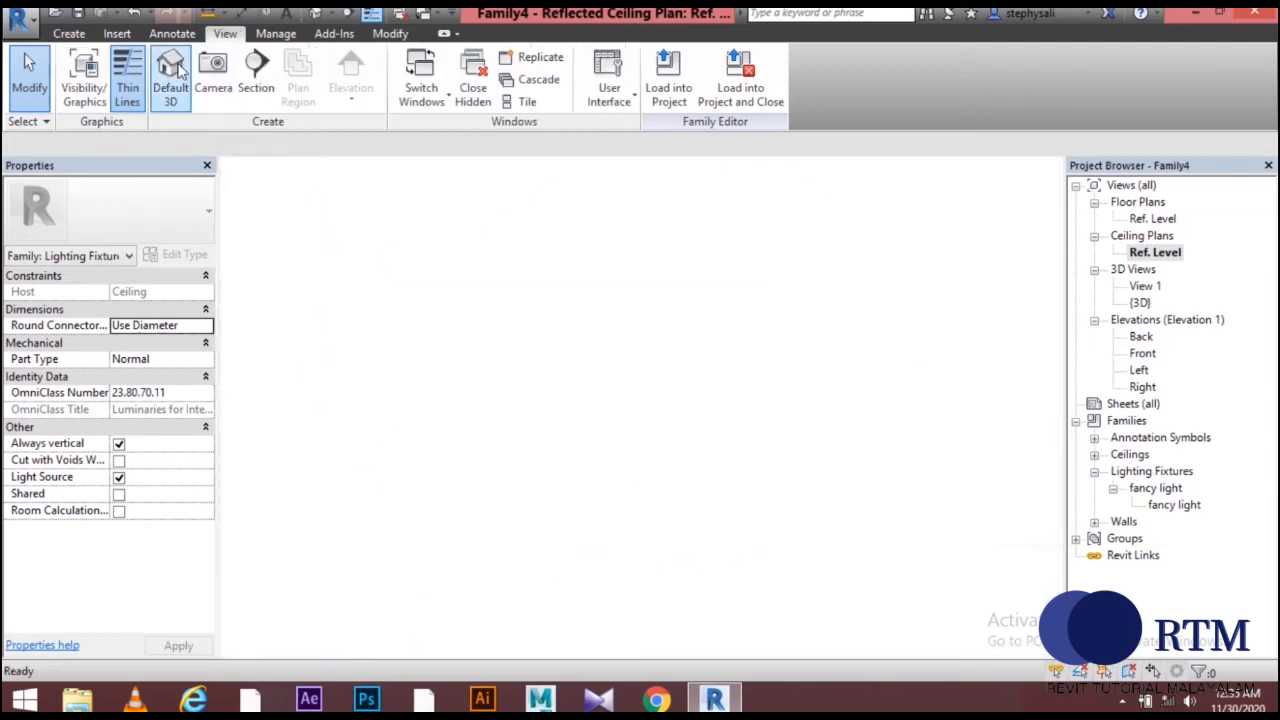
scroll(900, 416, up, 3)
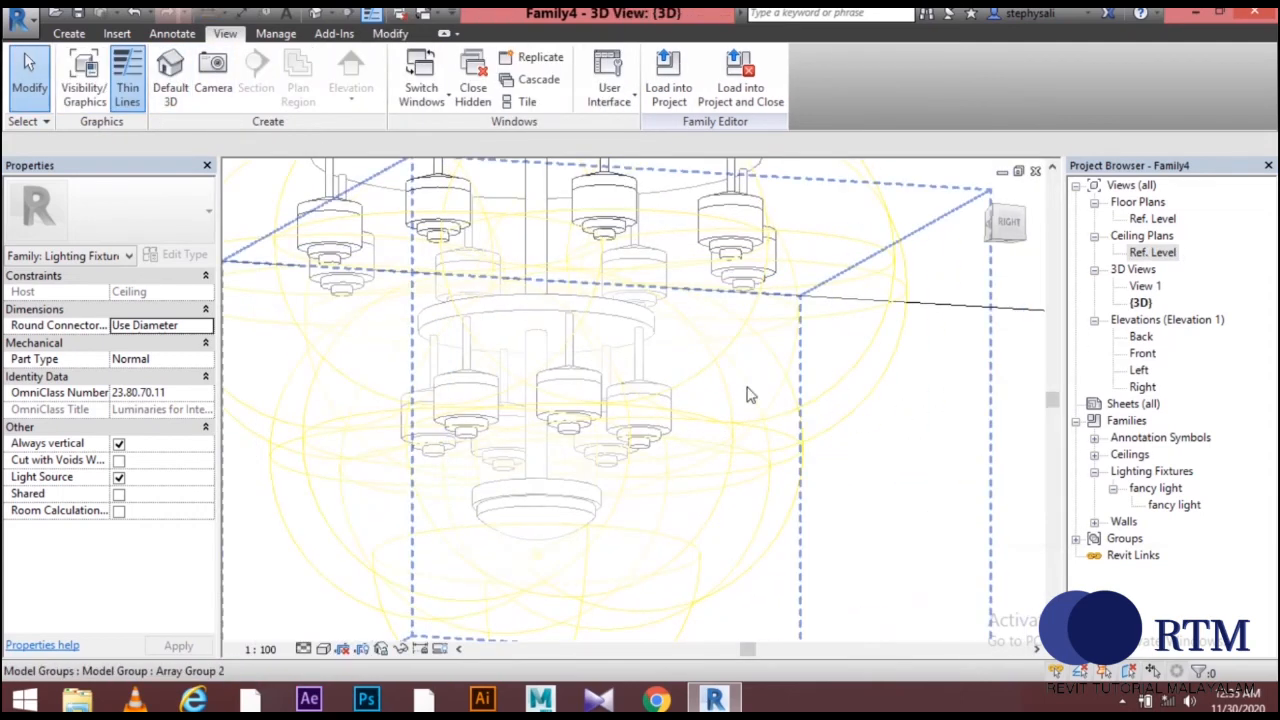
scroll(753, 394, down, 1)
middle_drag(865, 397, 865, 381)
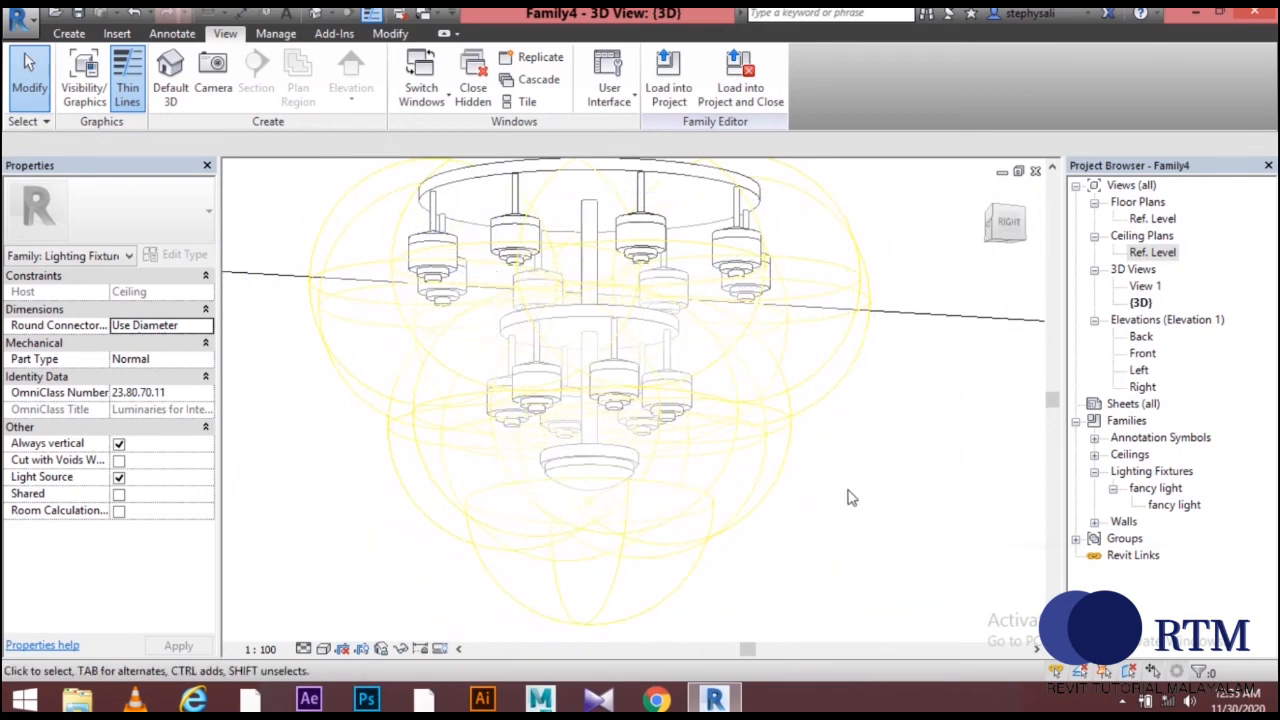
shift+middle_drag(805, 268, 815, 363)
middle_drag(920, 356, 912, 336)
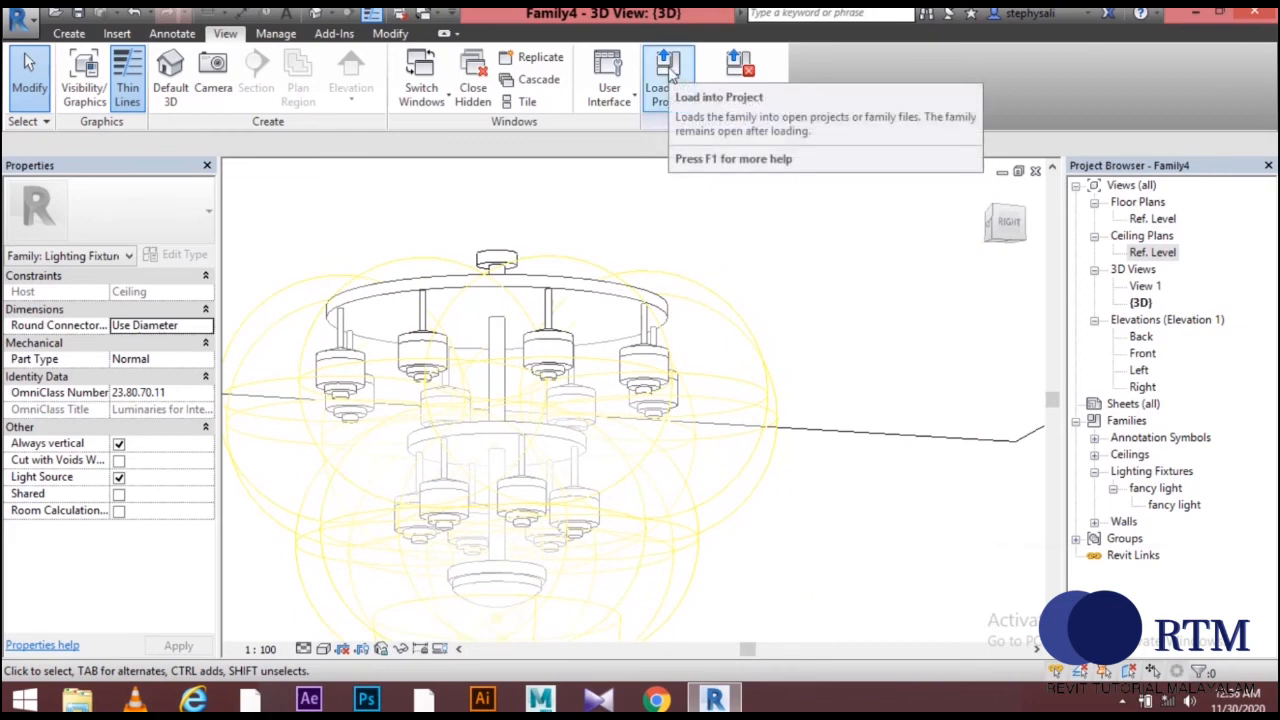
Load the finished light fixture family into Project1 only.
click(668, 72)
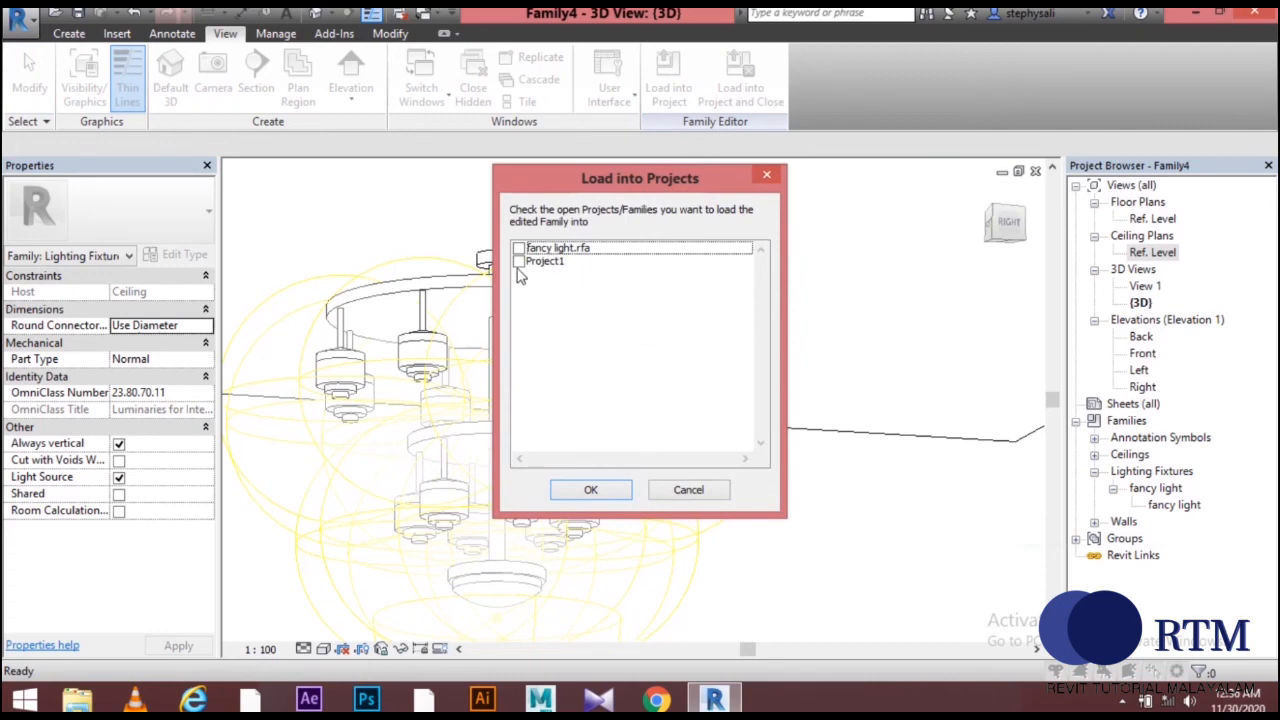
click(518, 262)
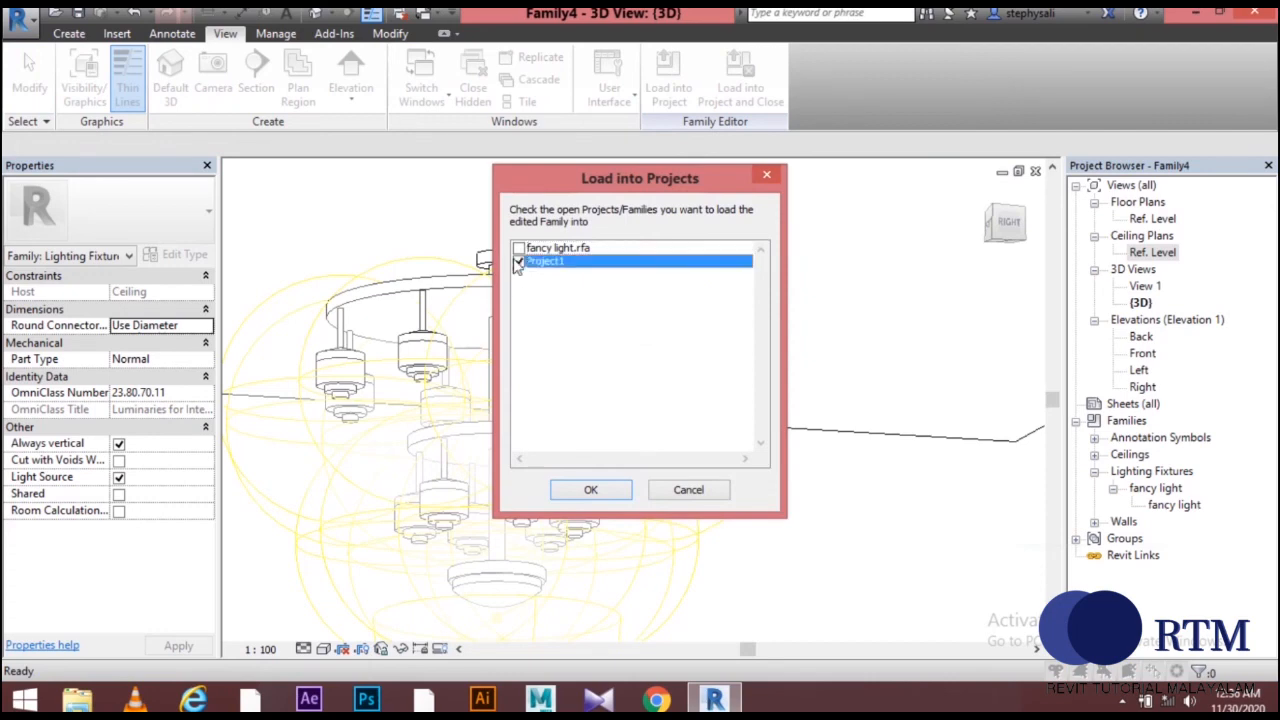
click(584, 491)
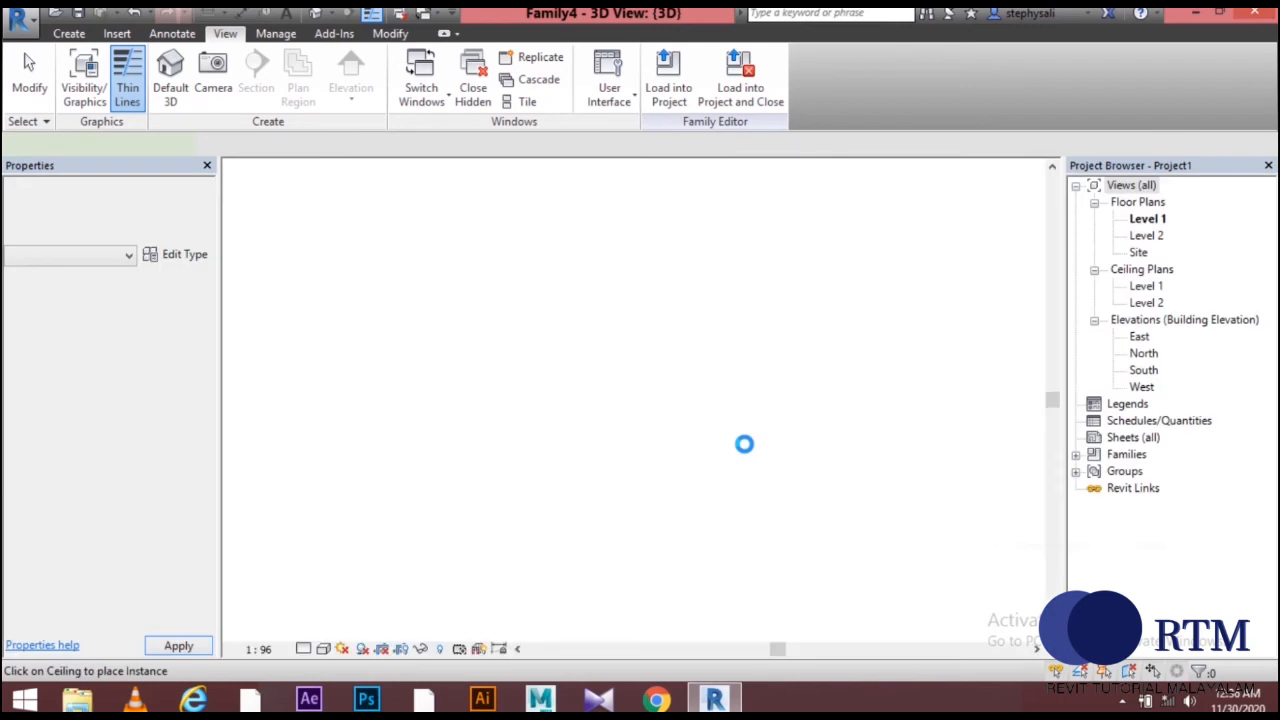
middle_drag(624, 454, 543, 323)
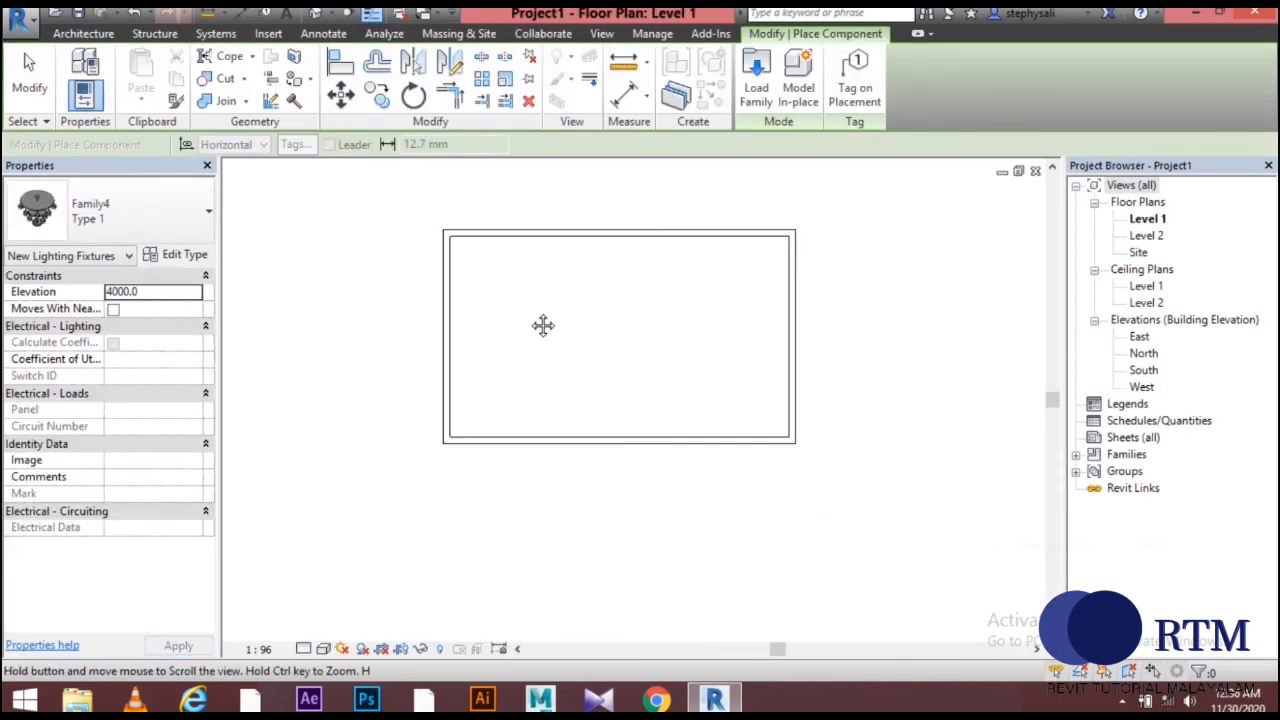
scroll(550, 264, up, 3)
middle_drag(551, 263, 551, 320)
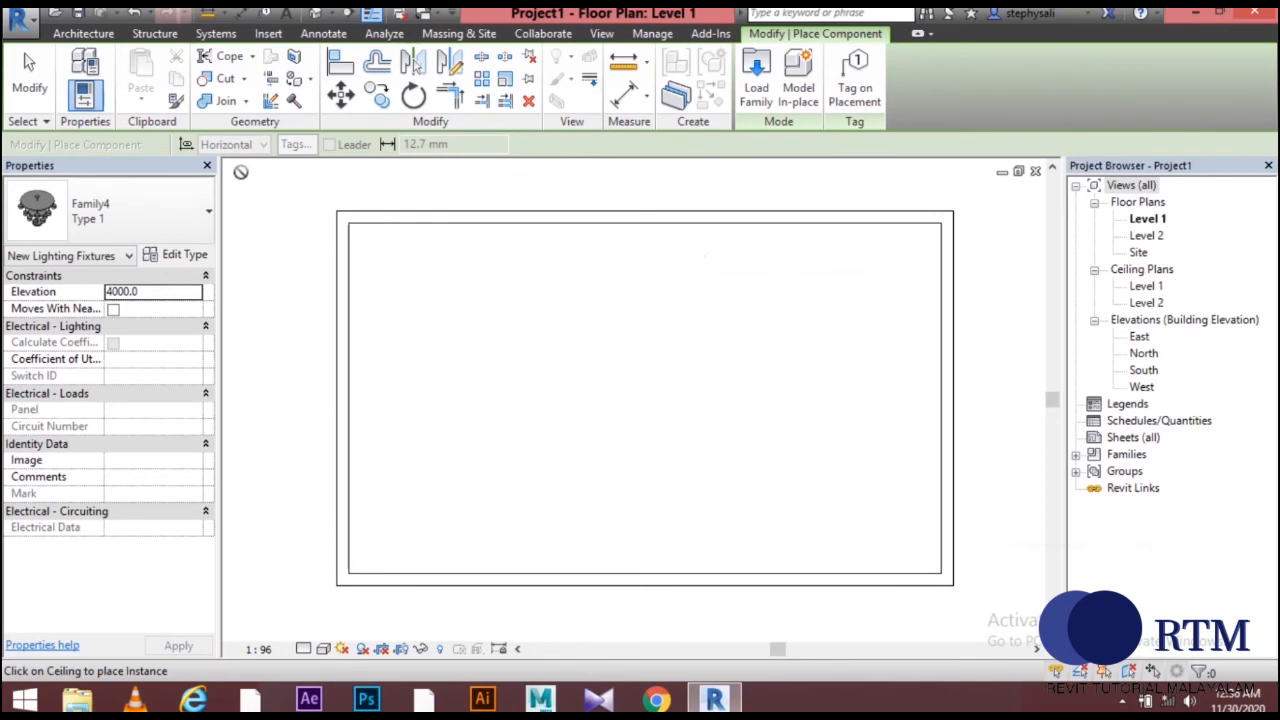
click(85, 34)
click(255, 108)
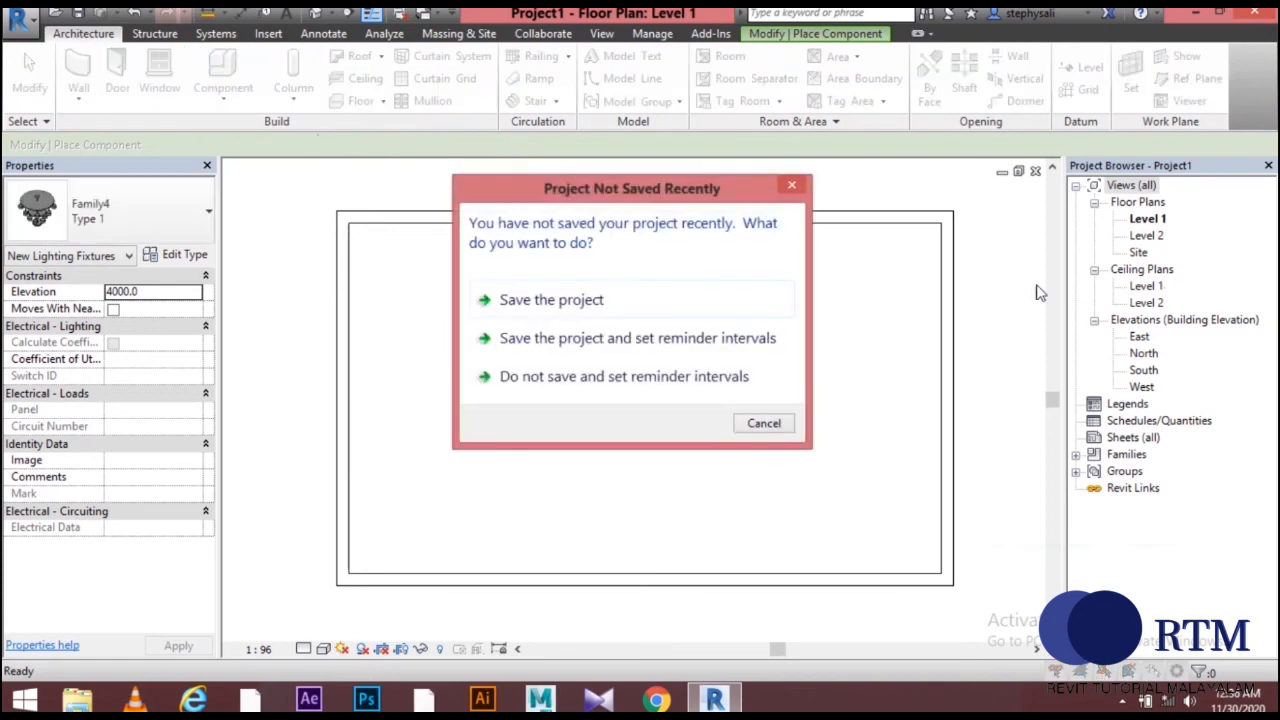
click(700, 395)
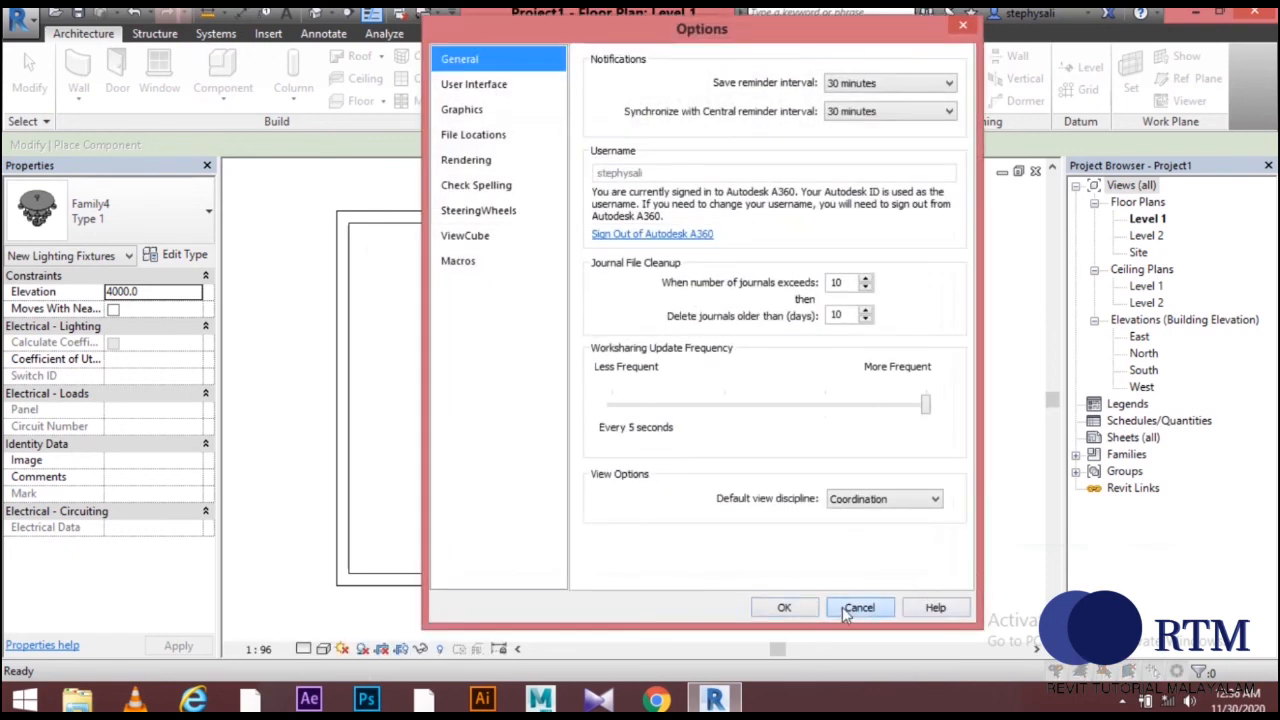
click(855, 607)
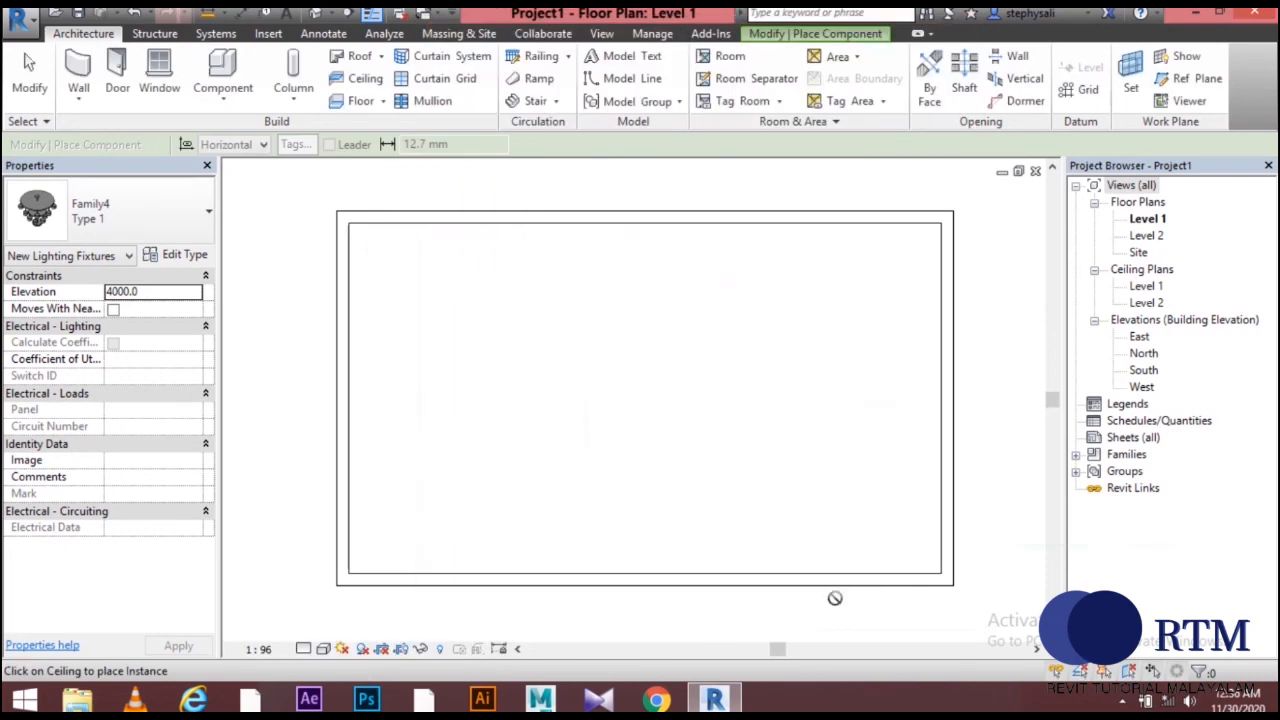
Open the project's Level 1 ceiling plan with the whole ceiling grid in view.
click(1160, 290)
double_click(1160, 288)
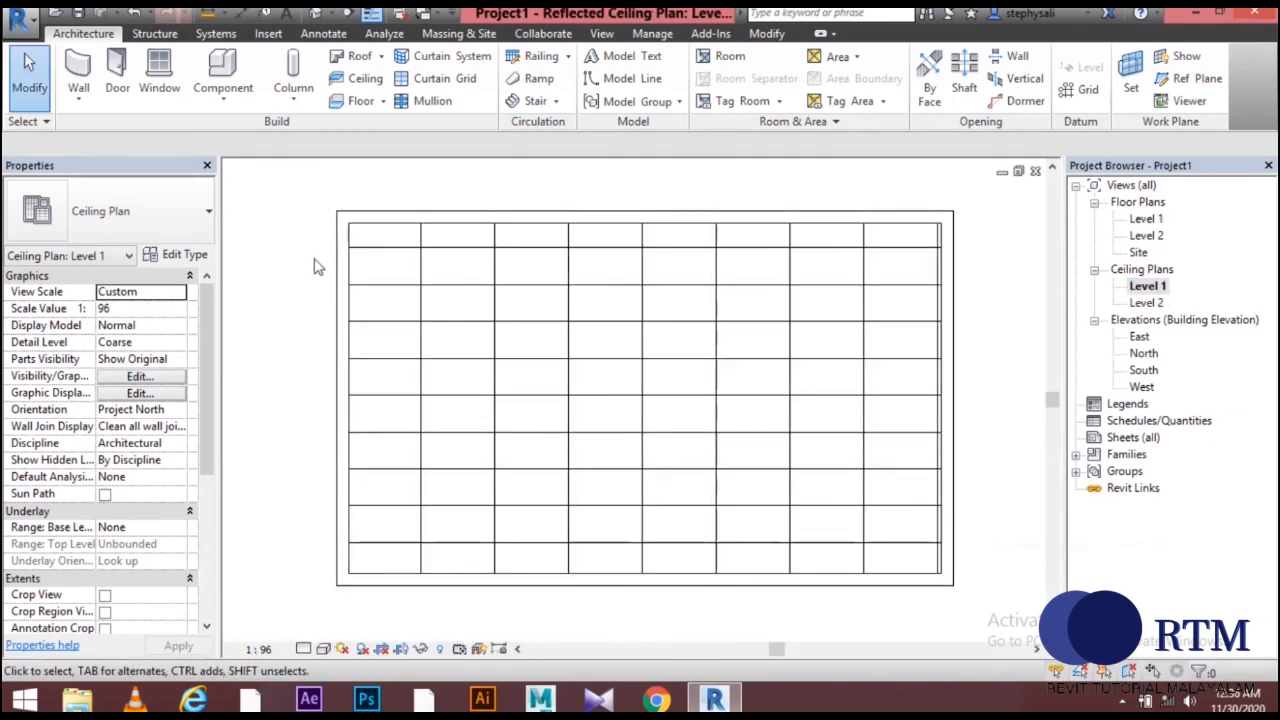
scroll(507, 341, up, 3)
scroll(445, 354, down, 3)
middle_drag(388, 352, 415, 330)
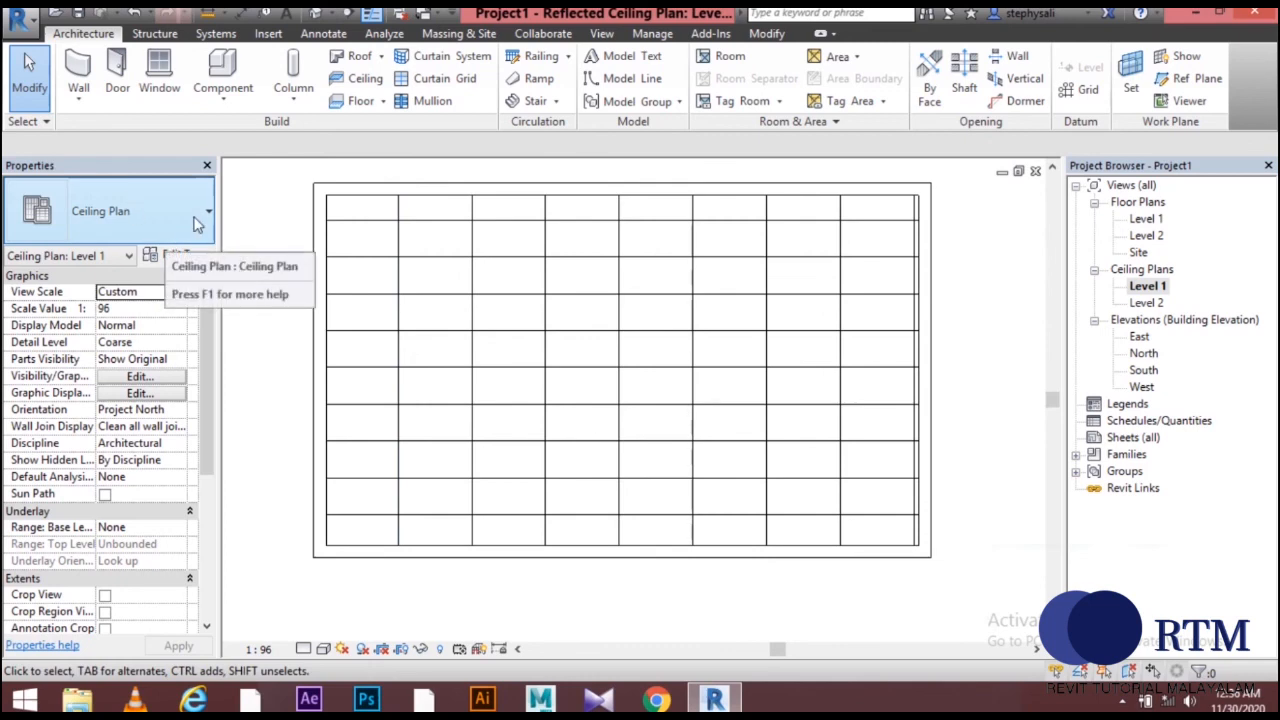
Place the Family4 light fixture component on the ceiling, about 2100 mm from the left wall and 1900 mm from the upper wall.
click(490, 340)
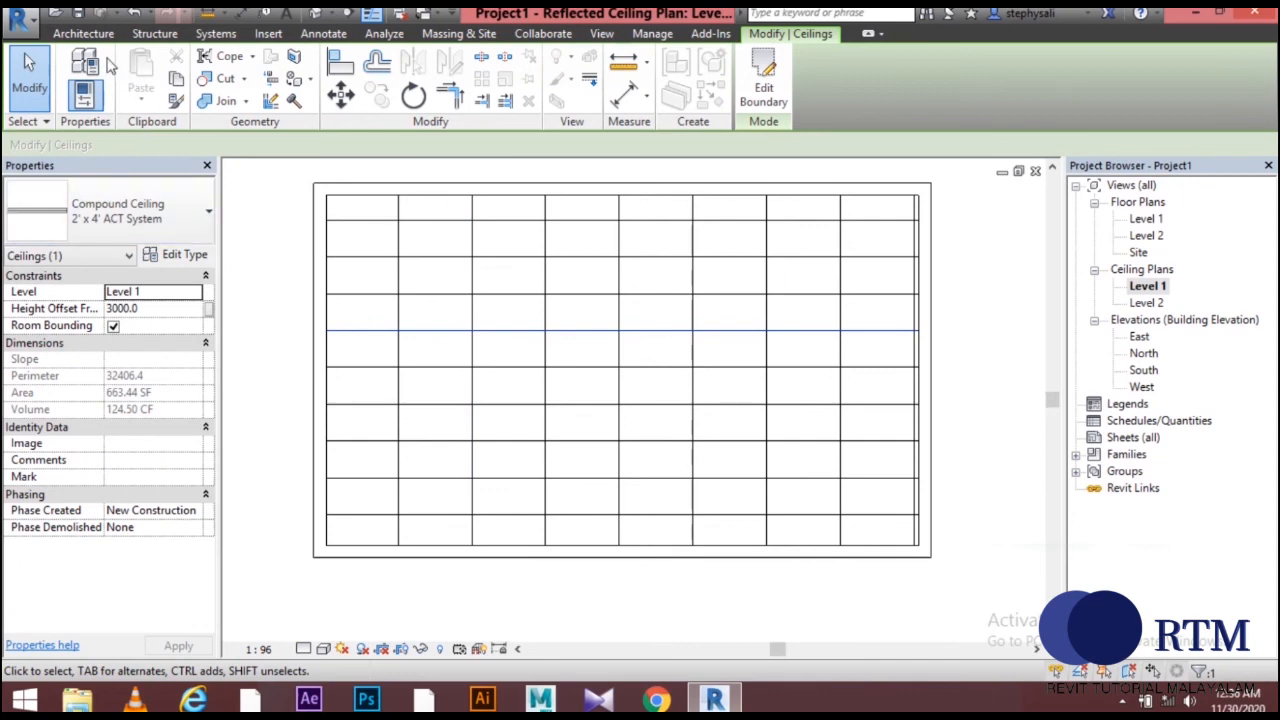
click(83, 33)
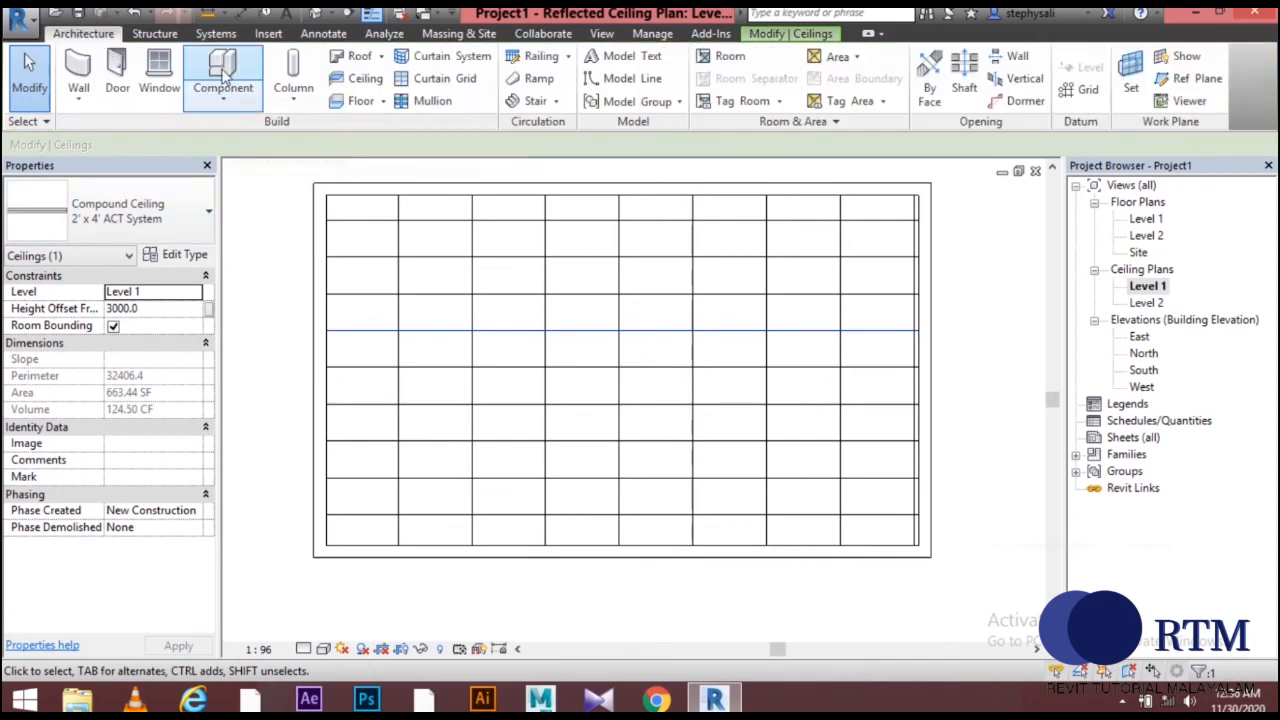
click(224, 75)
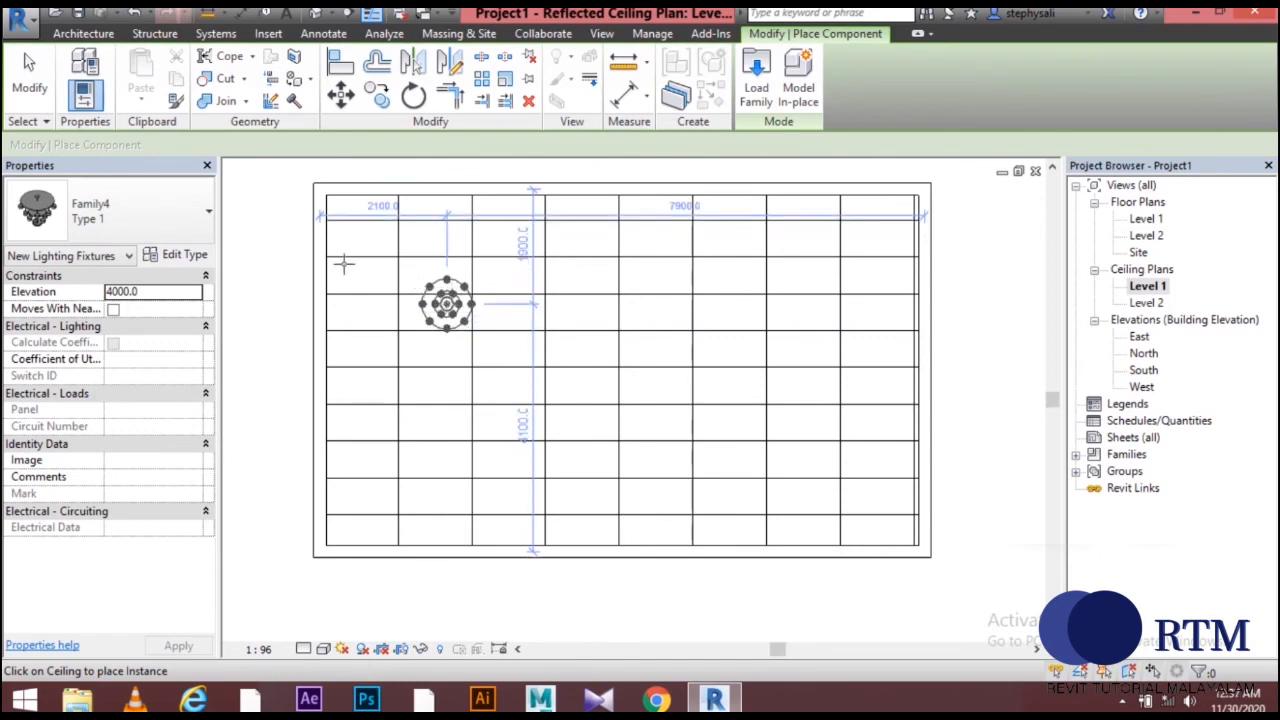
click(447, 303)
key(Escape)
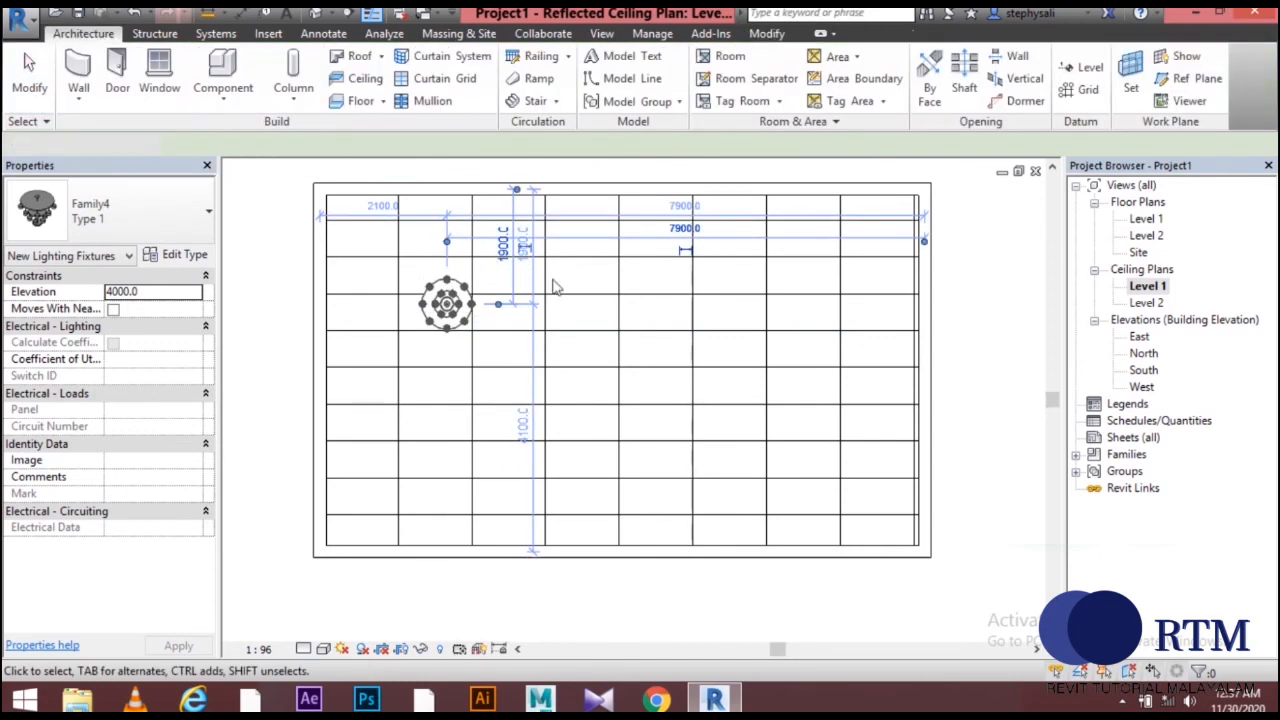
key(Escape)
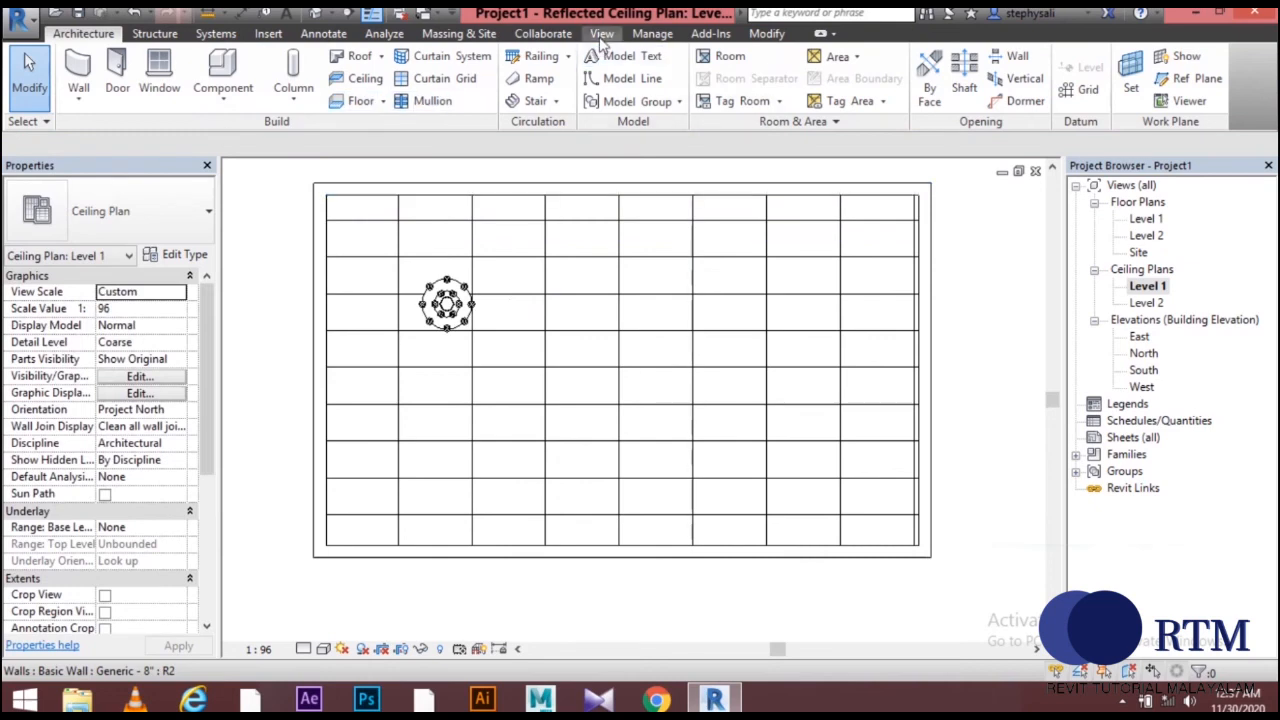
Create a perspective camera view from the Level 1 floor plan, with the eye in the room's lower middle and the target at the upper-left corner.
click(601, 34)
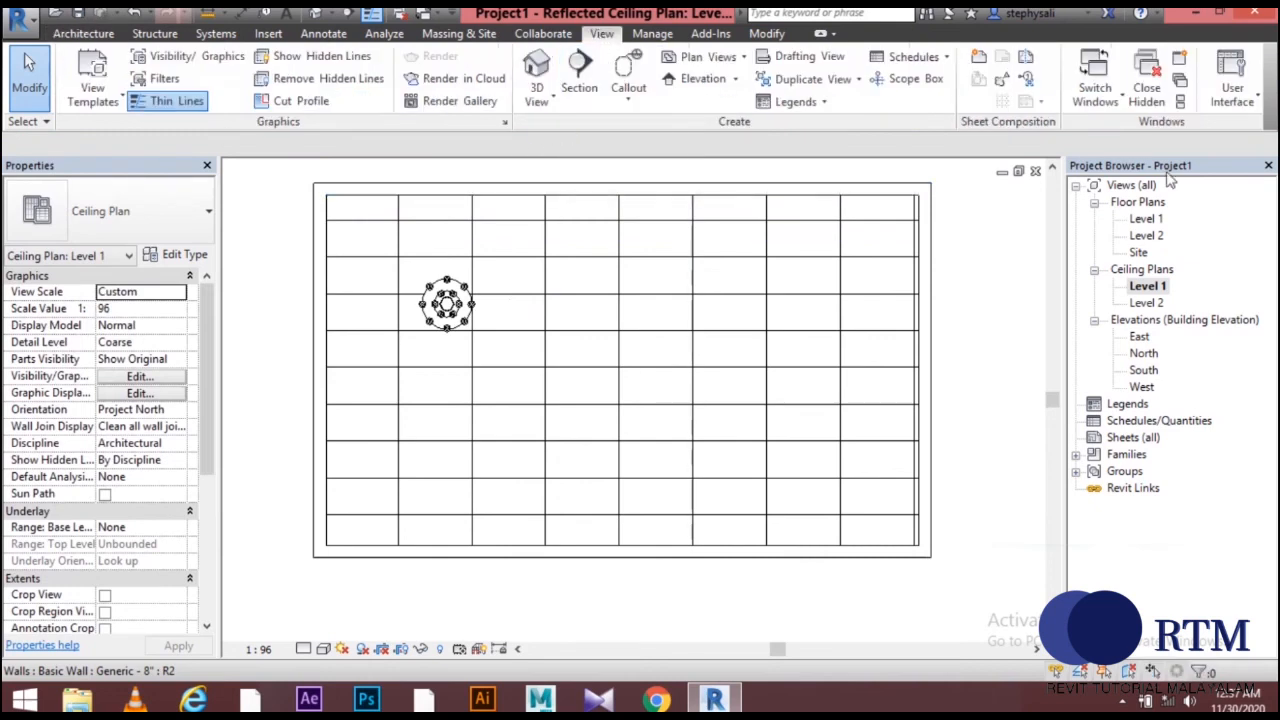
double_click(1146, 218)
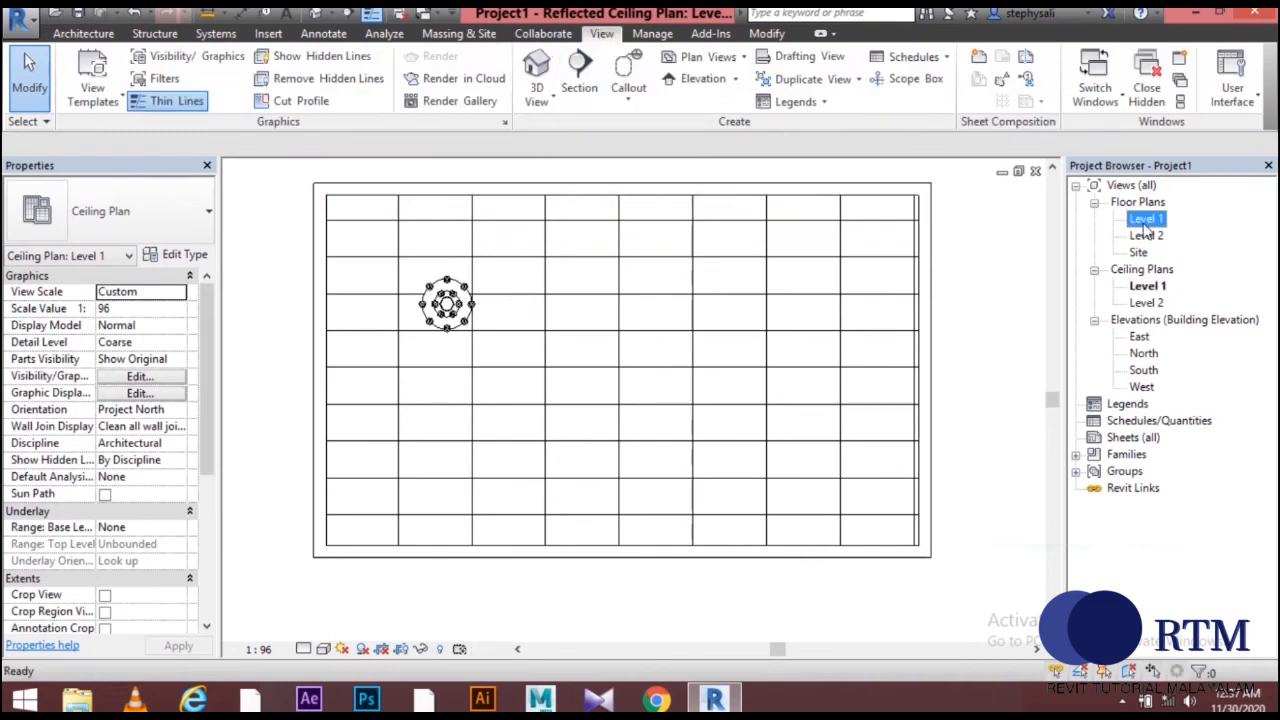
click(555, 106)
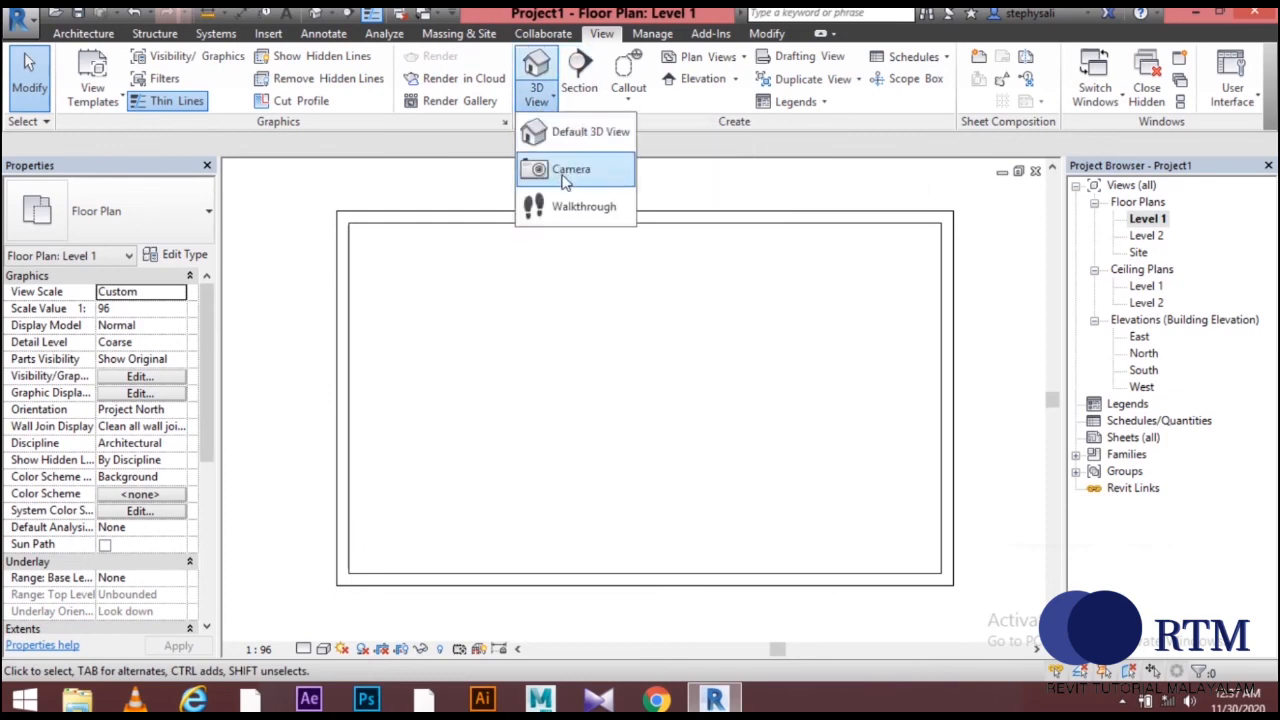
click(571, 170)
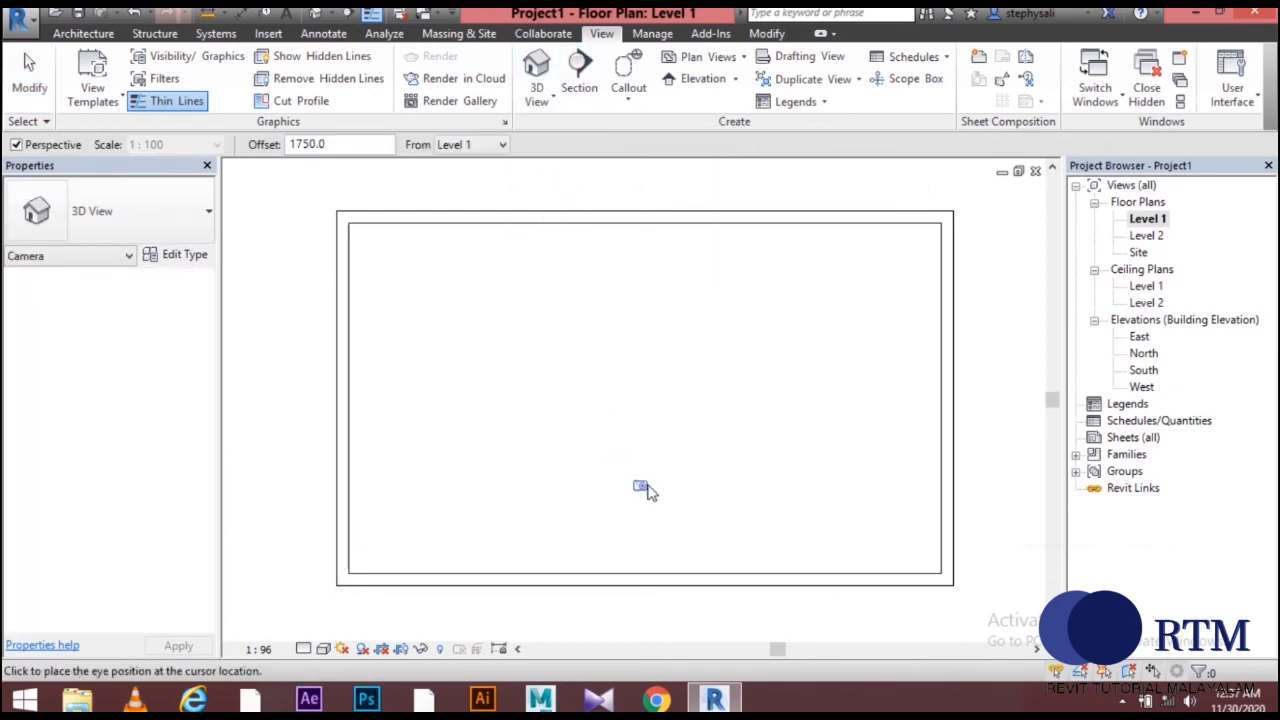
click(672, 504)
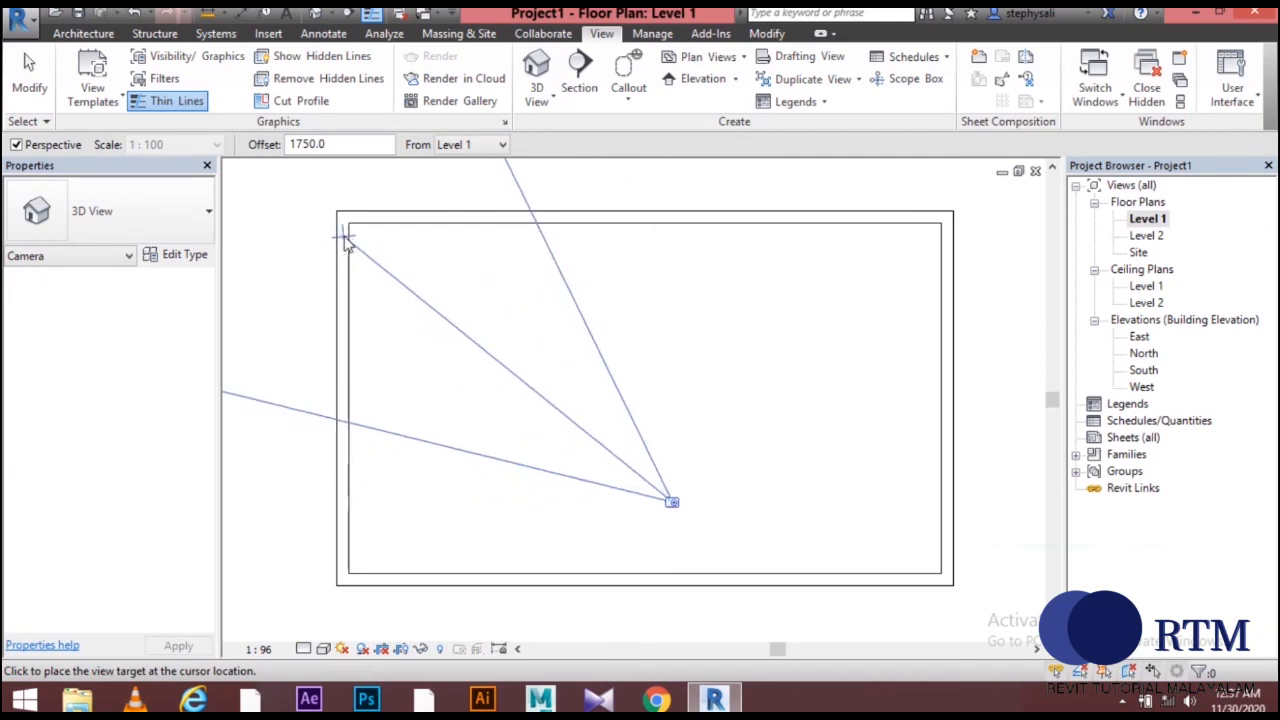
click(330, 210)
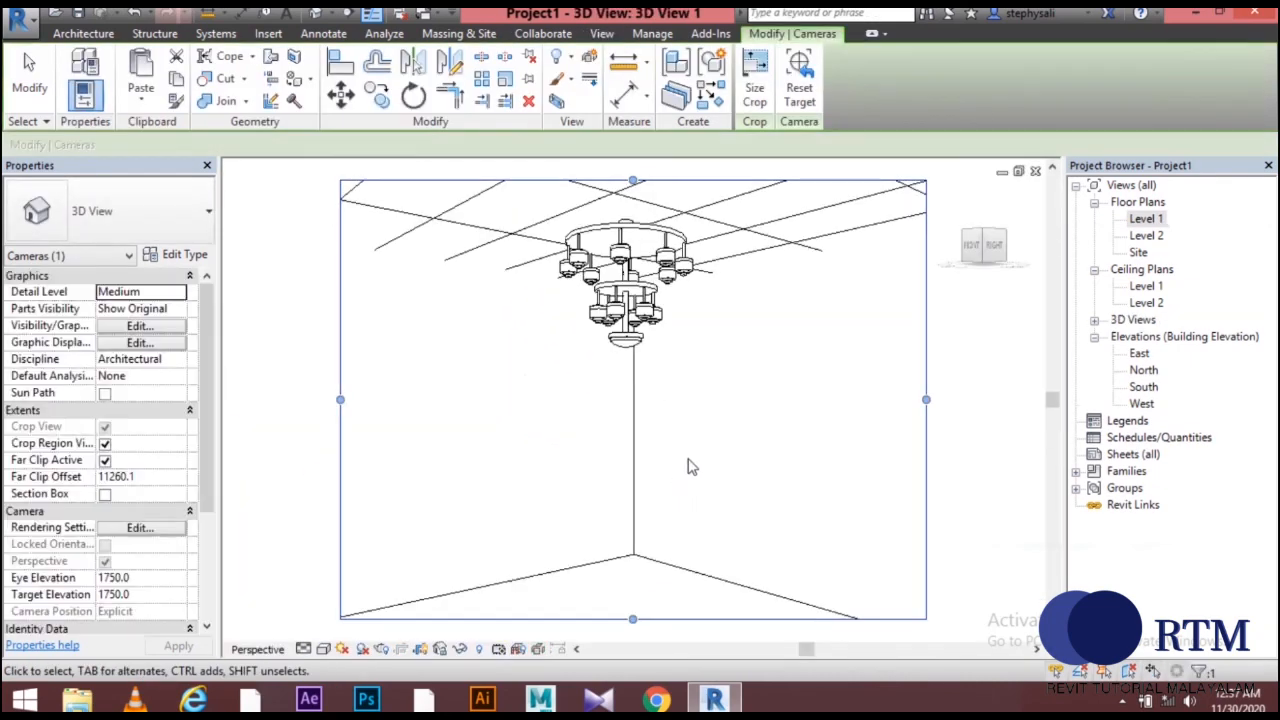
Configure the rendering of the camera view with Medium quality and a printer resolution of 300 DPI.
scroll(688, 466, down, 1)
drag(646, 580, 640, 492)
scroll(702, 370, up, 2)
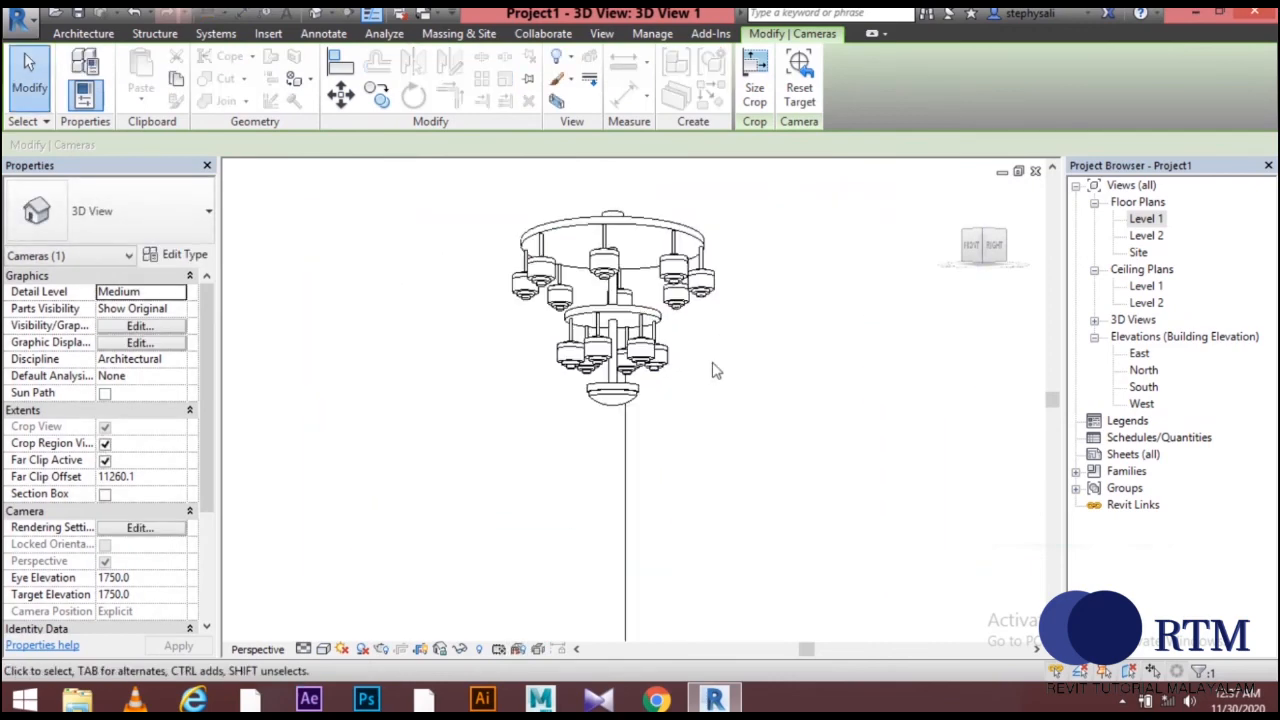
scroll(713, 384, down, 2)
scroll(713, 384, up, 2)
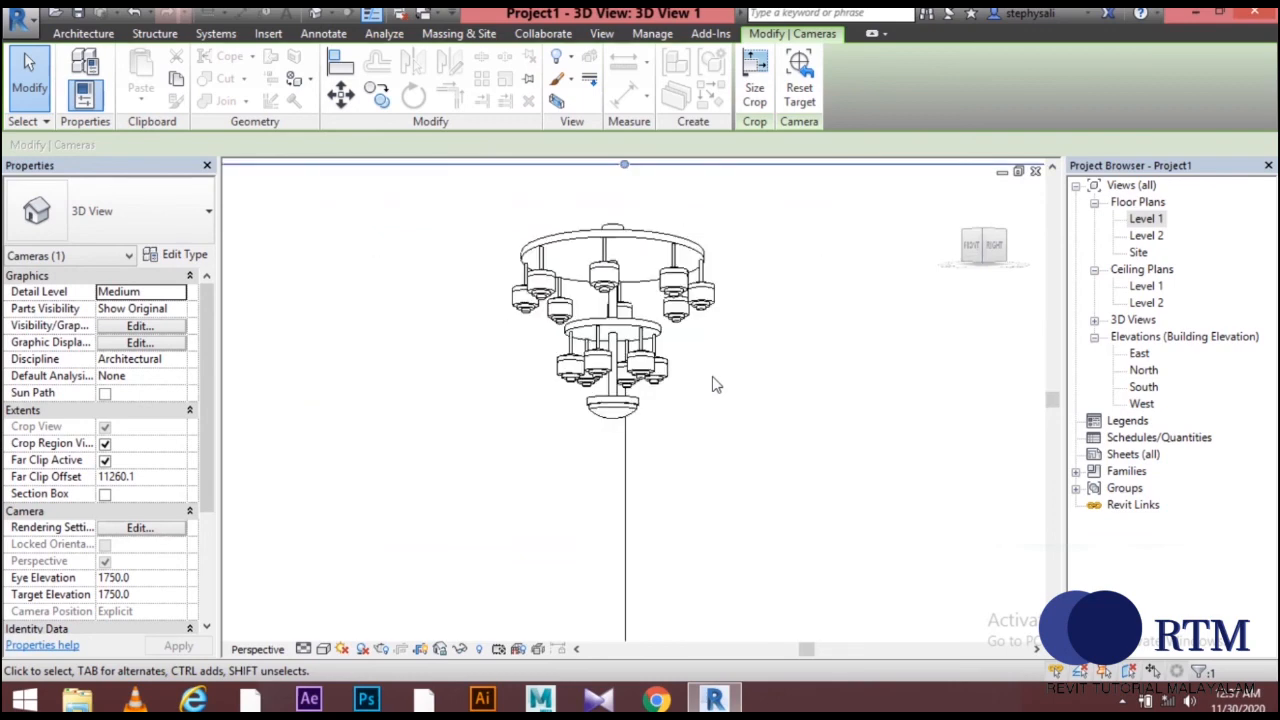
click(601, 34)
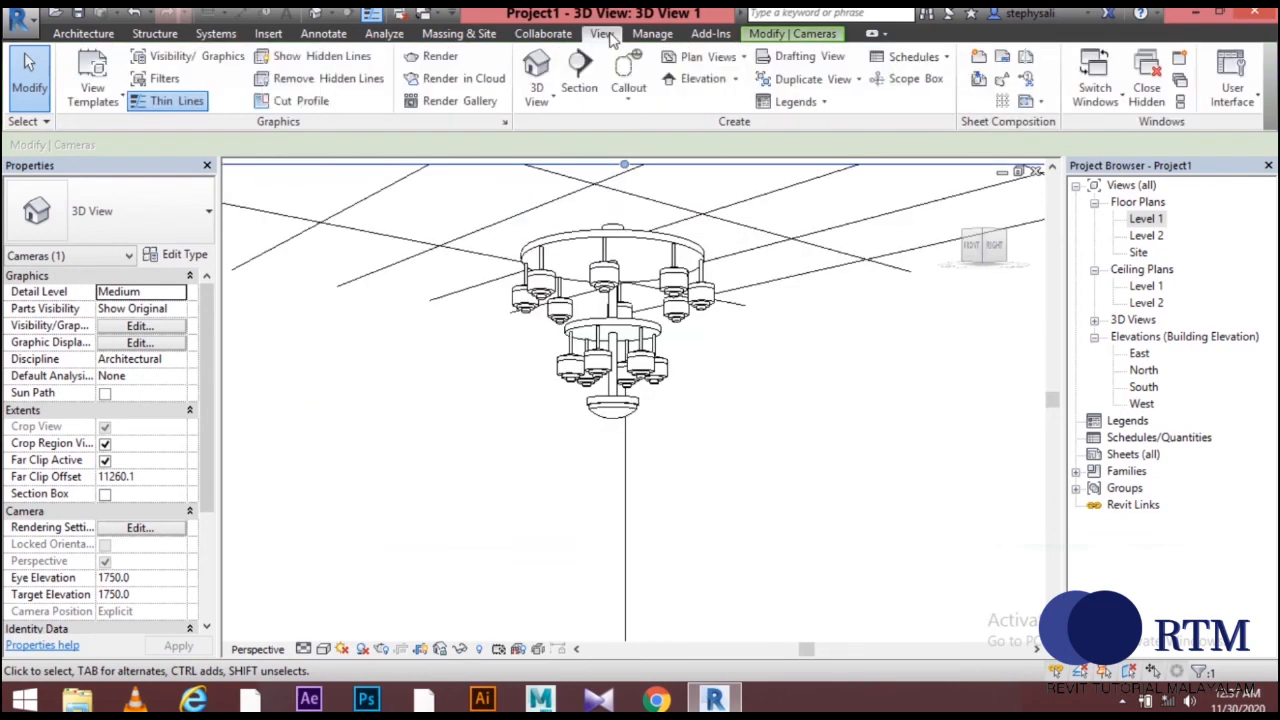
click(452, 60)
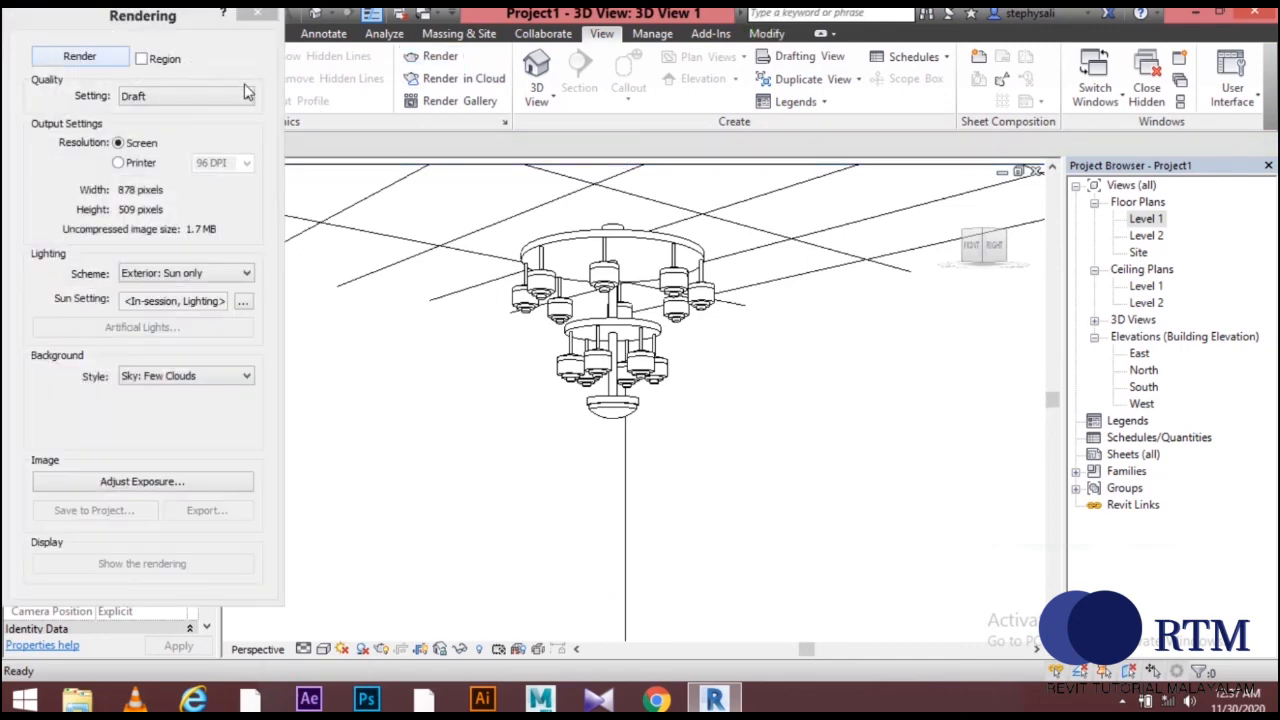
click(246, 97)
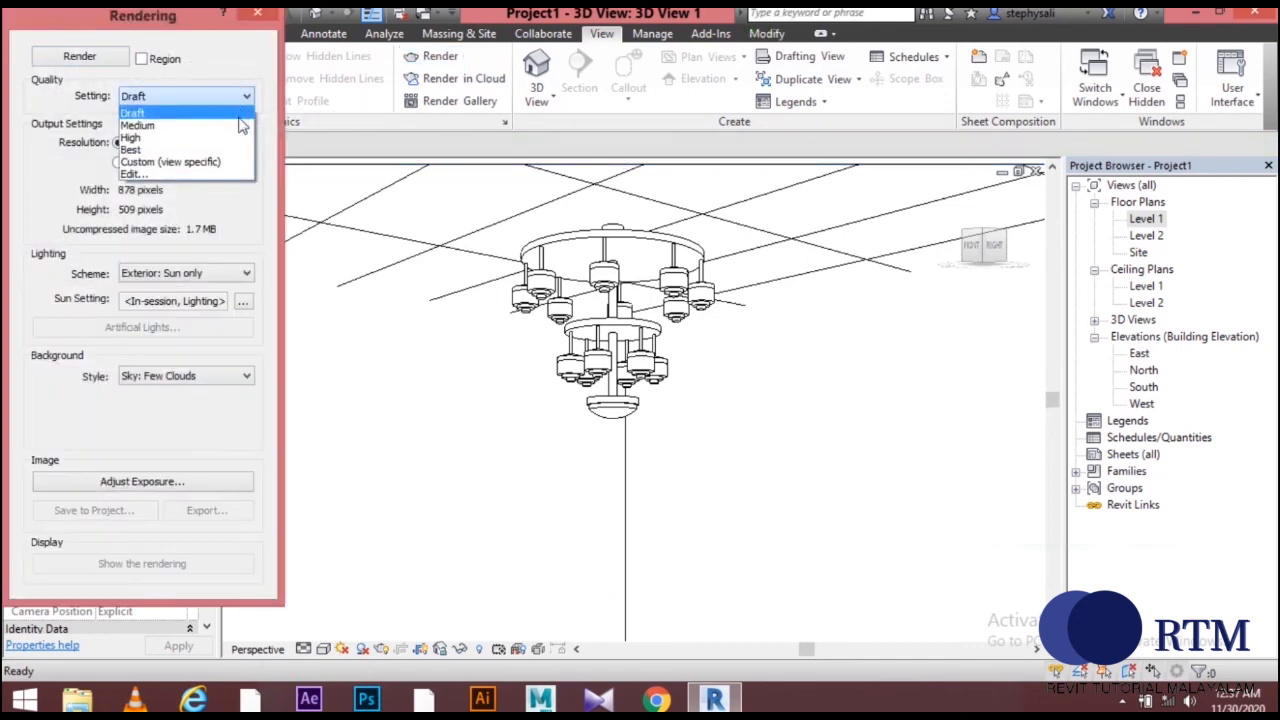
click(208, 126)
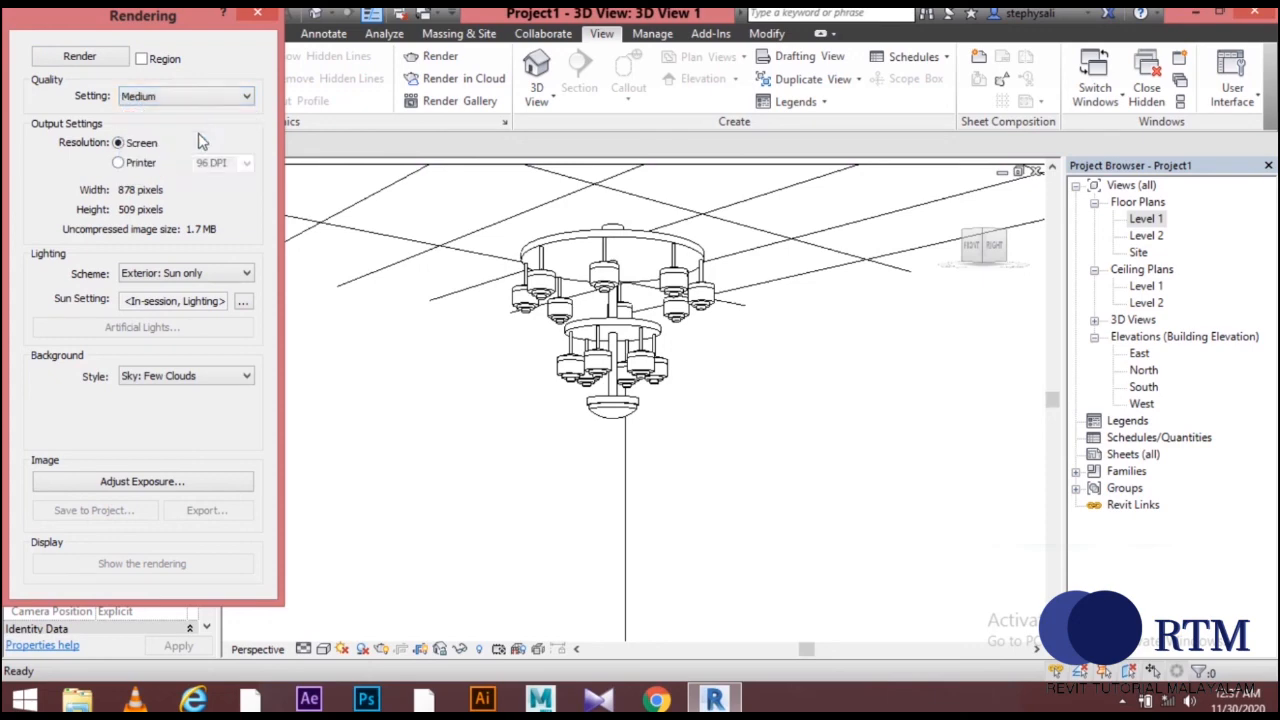
click(118, 164)
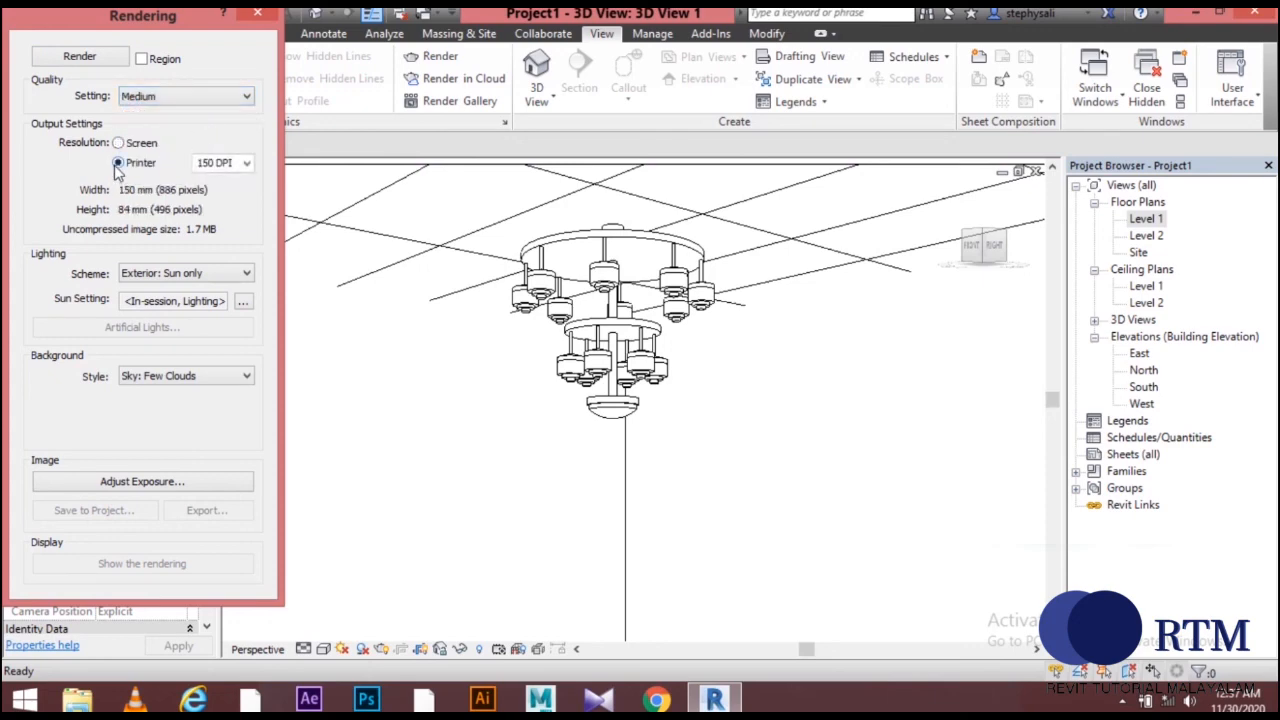
click(246, 164)
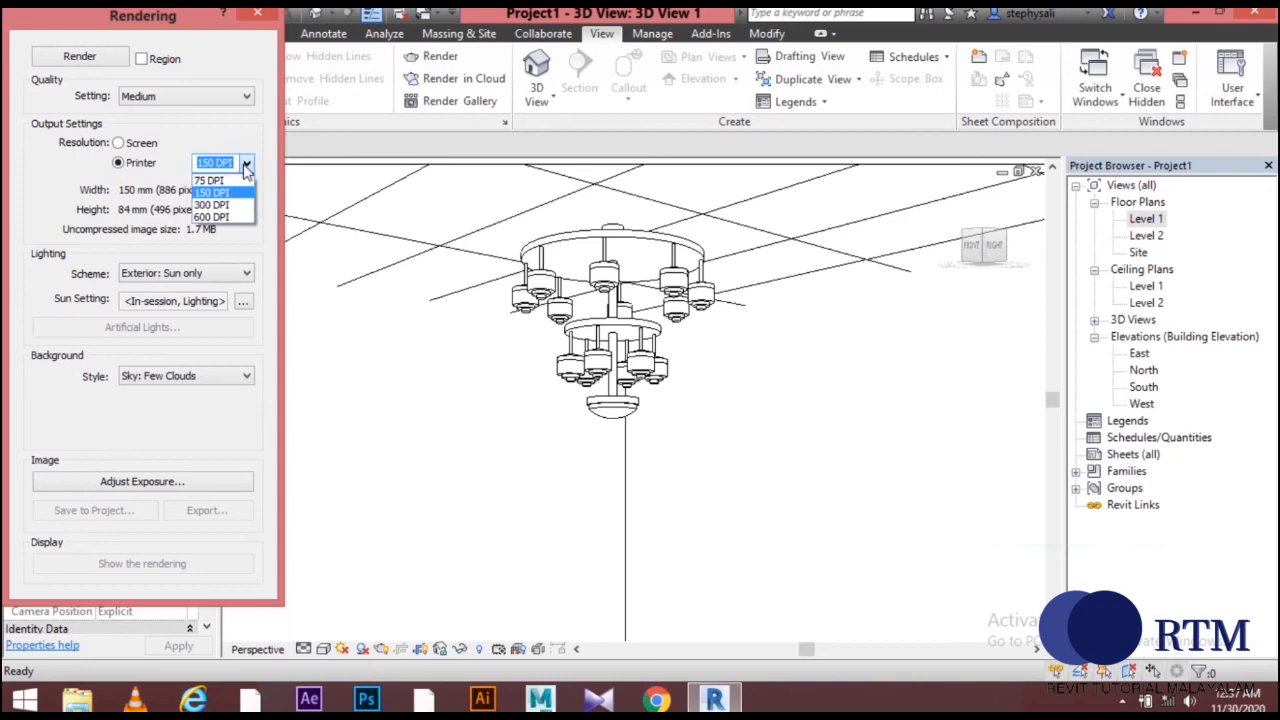
click(233, 205)
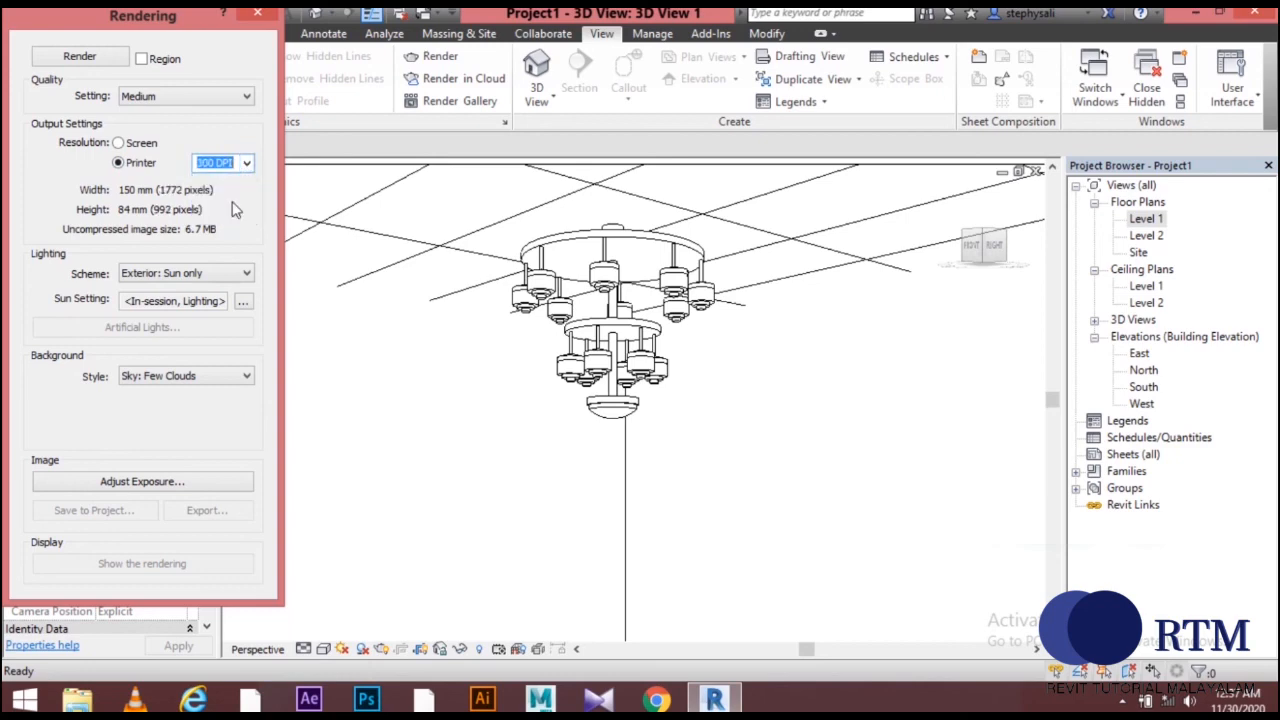
Set the lighting scheme to Interior: Artificial only and start rendering the camera view.
click(246, 276)
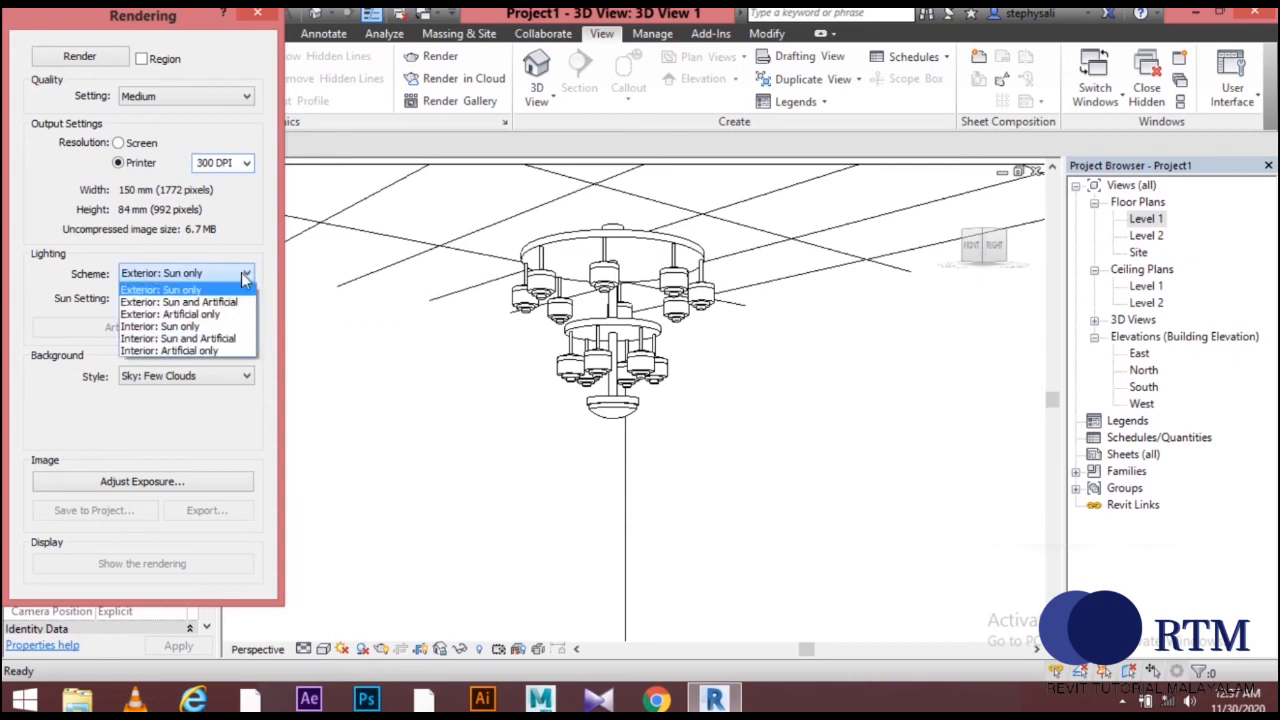
click(205, 352)
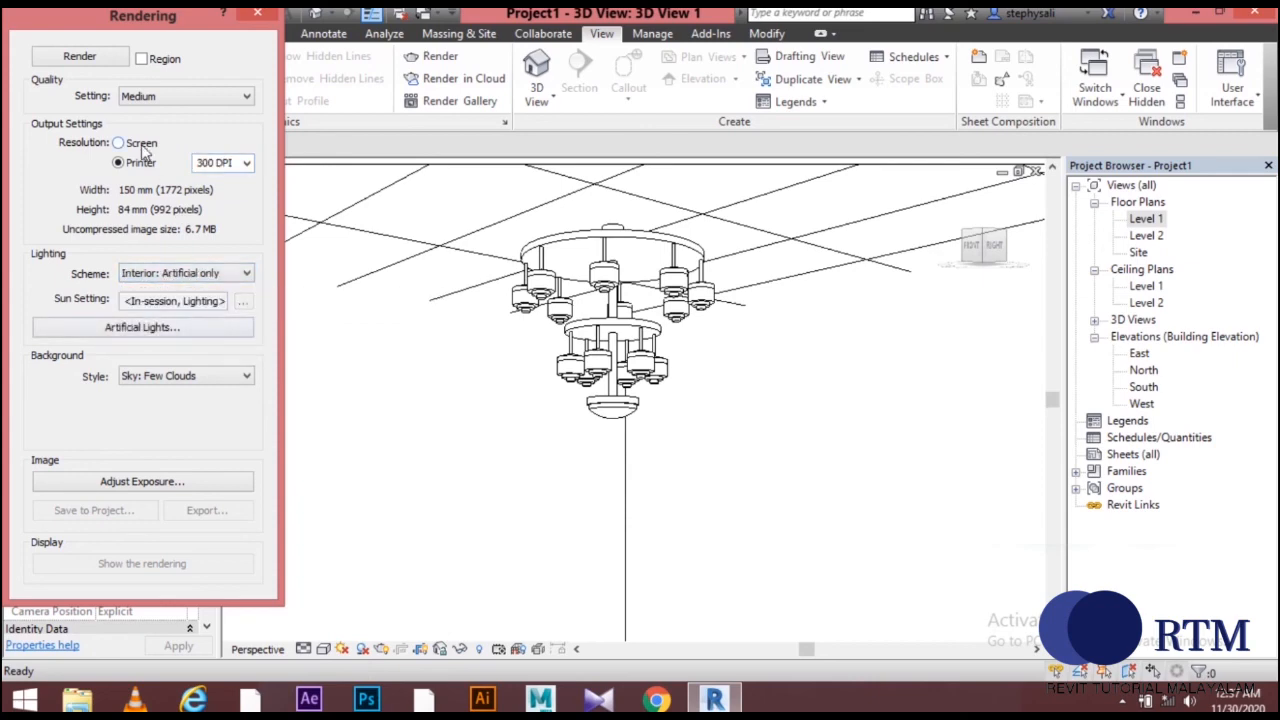
click(78, 57)
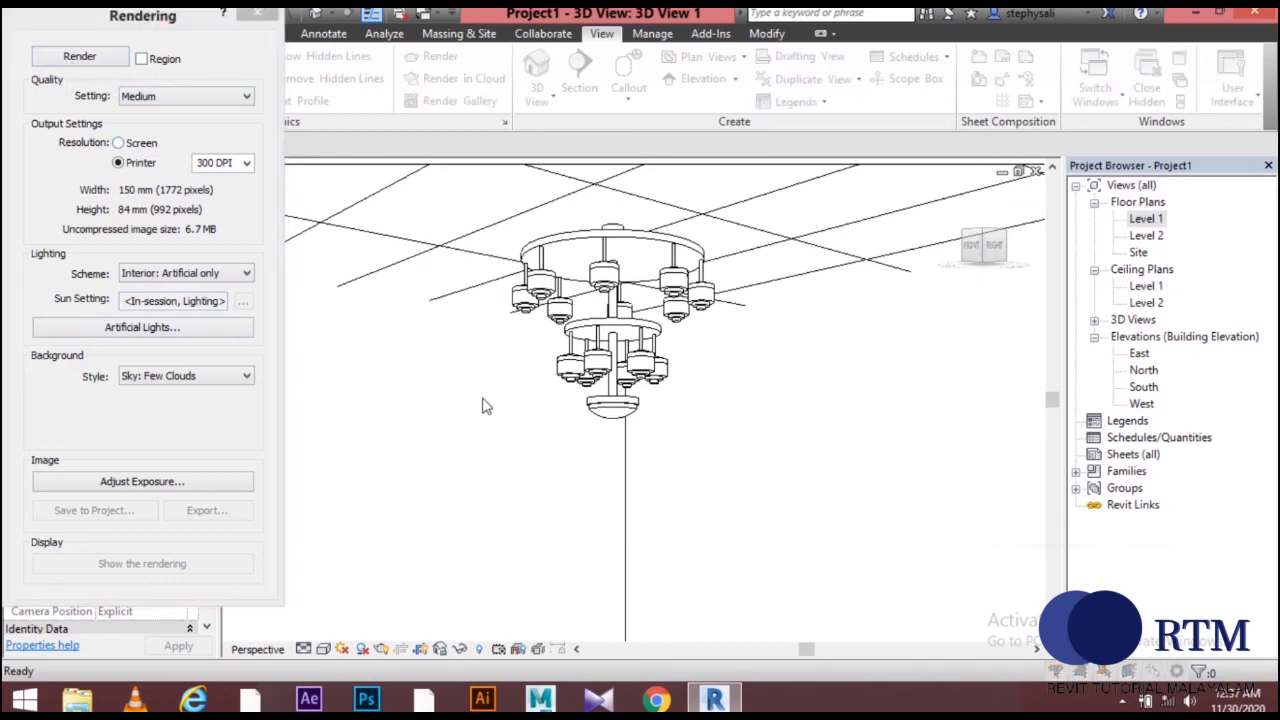